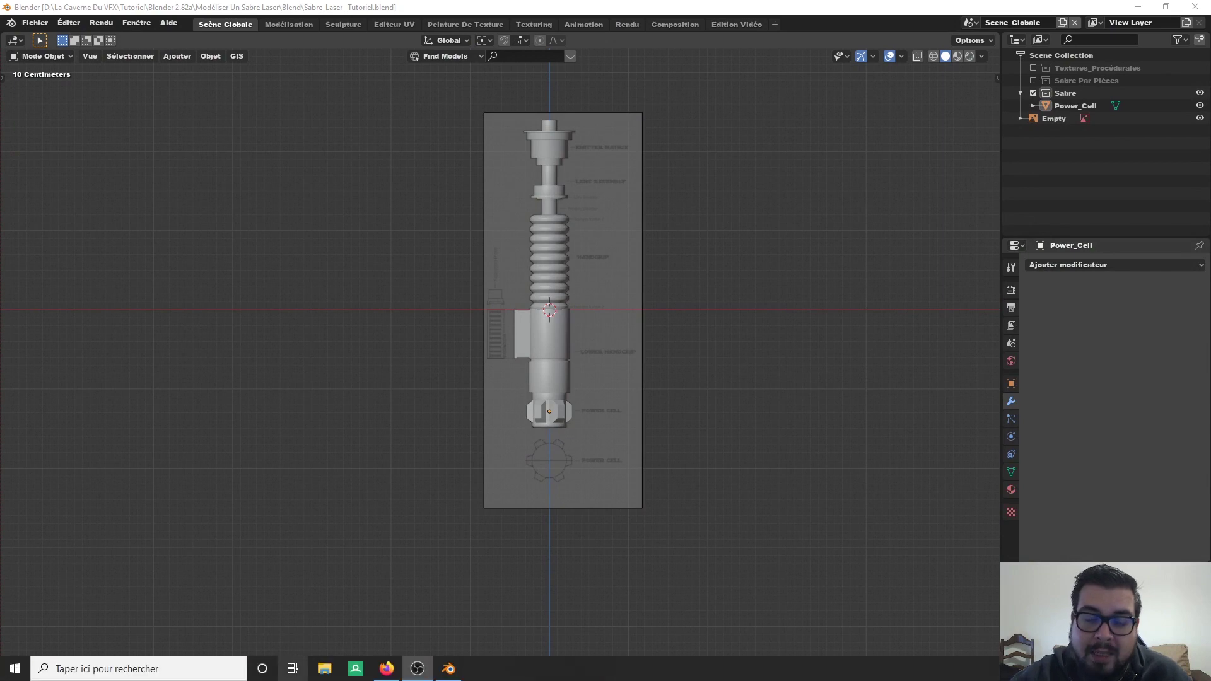
# - Delete the reference image empty behind the lightsaber
pyautogui.click(636, 279)
pyautogui.press('x')
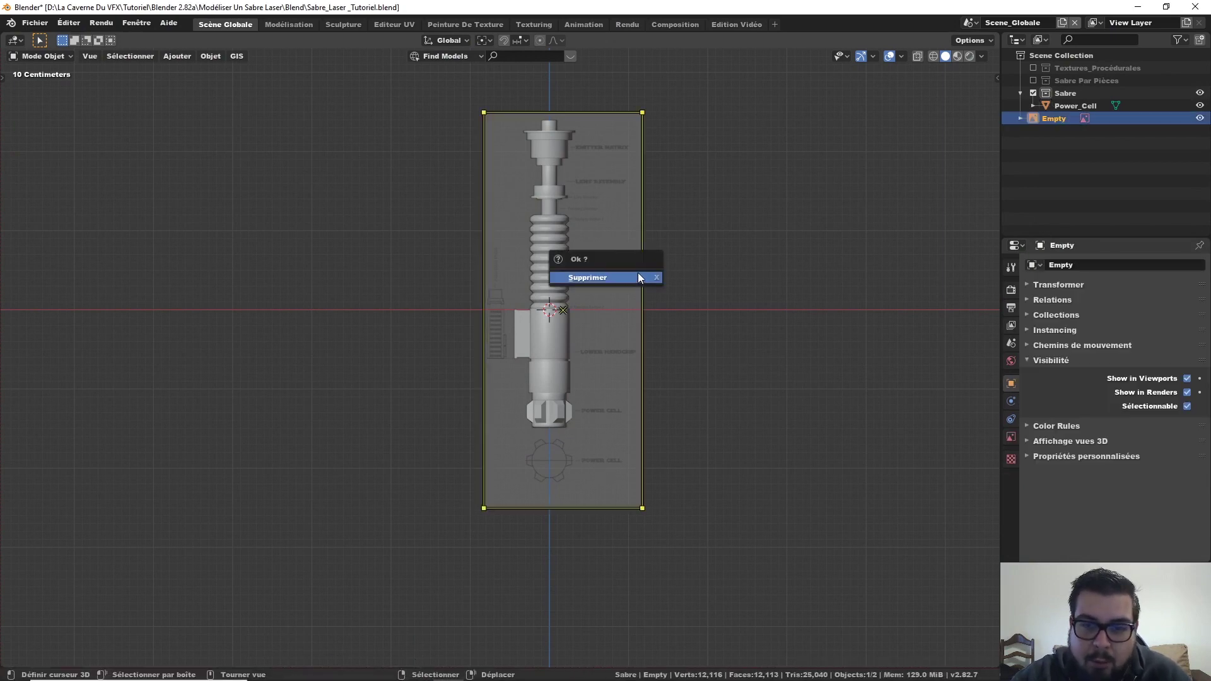
pyautogui.click(627, 278)
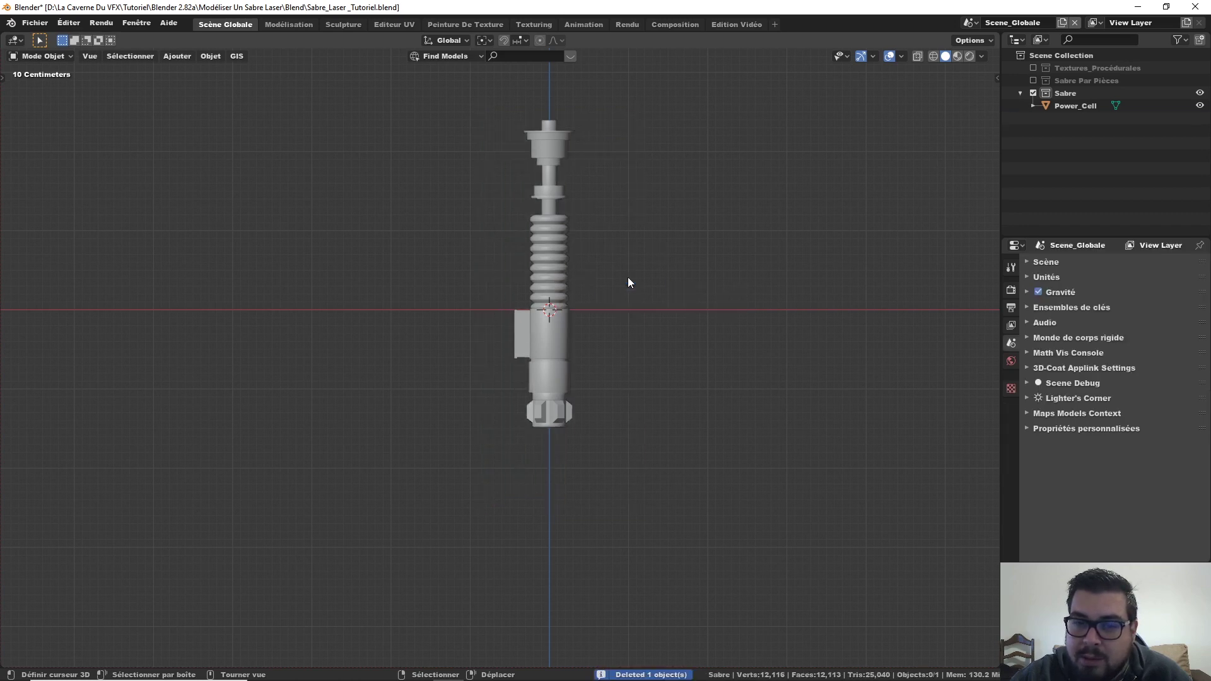
# - Rotate the Power_Cell lightsaber 90° about the global X axis to lay it flat
pyautogui.moveTo(585, 379); pyautogui.dragTo(556, 360, button='middle')
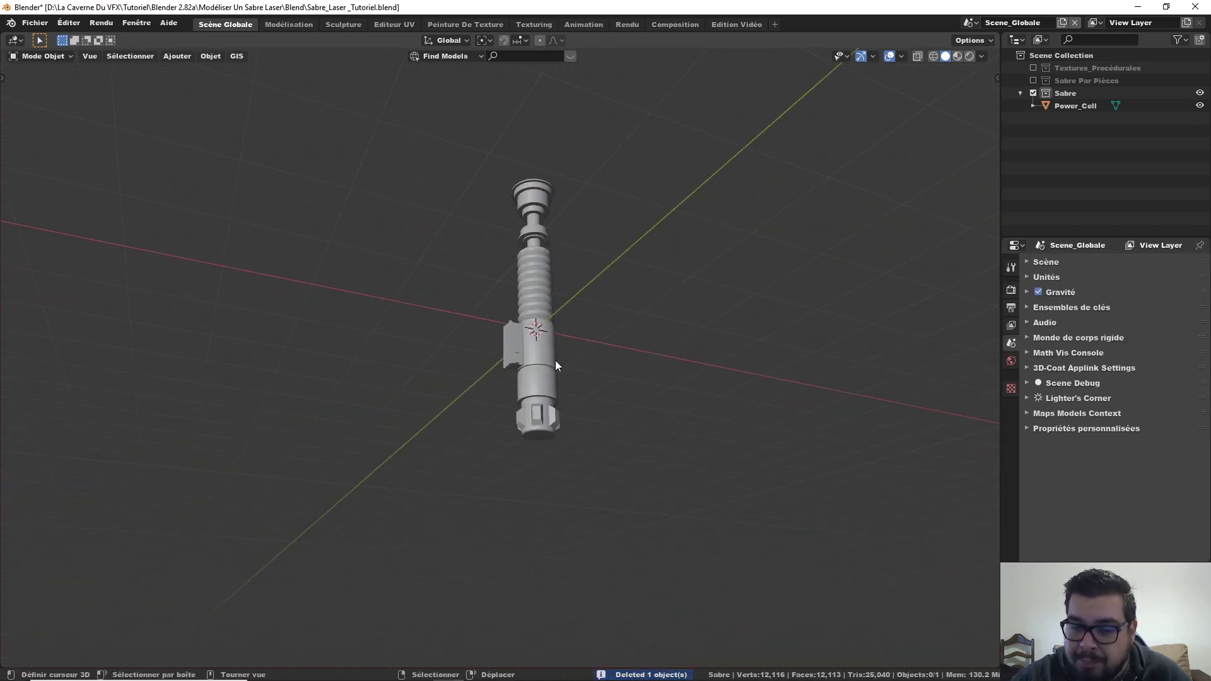
pyautogui.click(547, 287)
pyautogui.moveTo(604, 392); pyautogui.dragTo(560, 423, button='middle')
pyautogui.write('r')
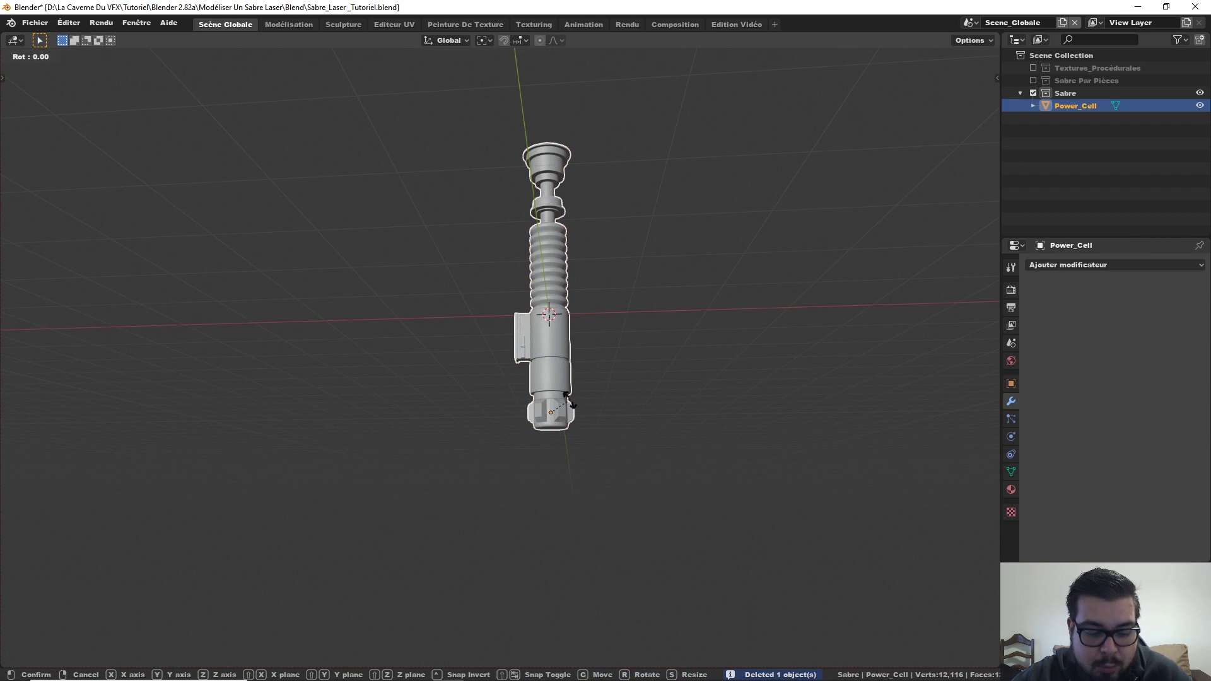
pyautogui.write('x90')
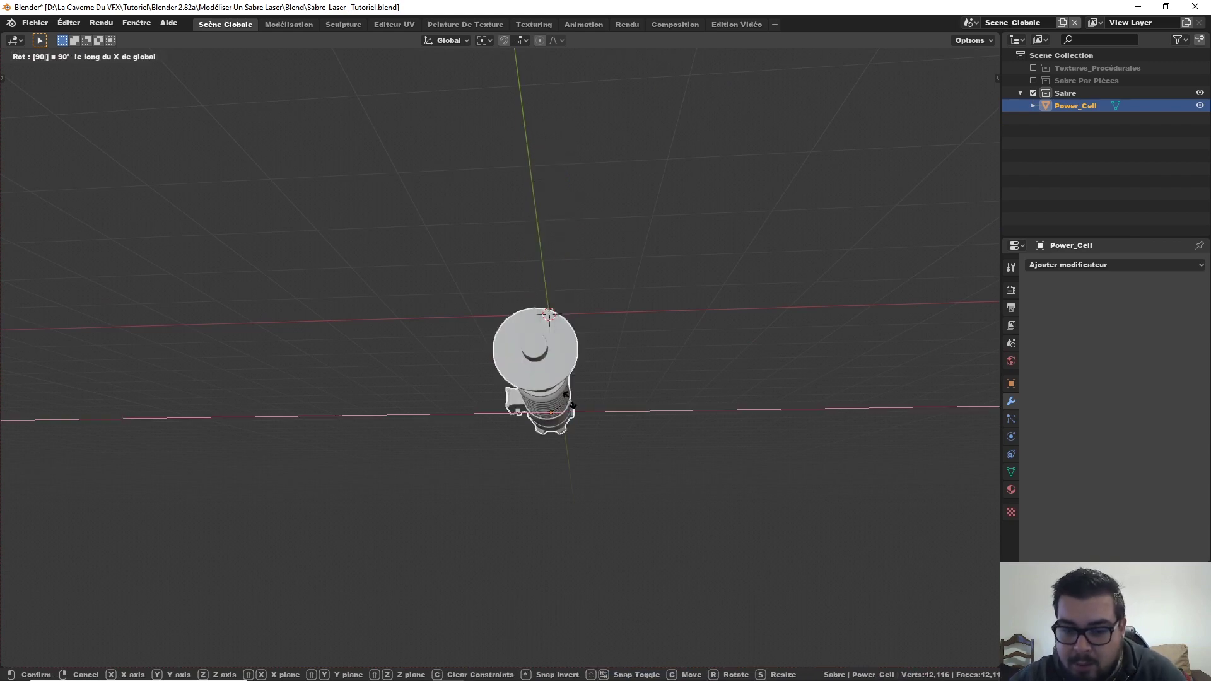
pyautogui.press('Return')
# - Raise the lightsaber about 1.53 m along the global Z axis to bring it up to the grid floor
pyautogui.moveTo(558, 391); pyautogui.dragTo(581, 412, button='middle')
pyautogui.press('g')
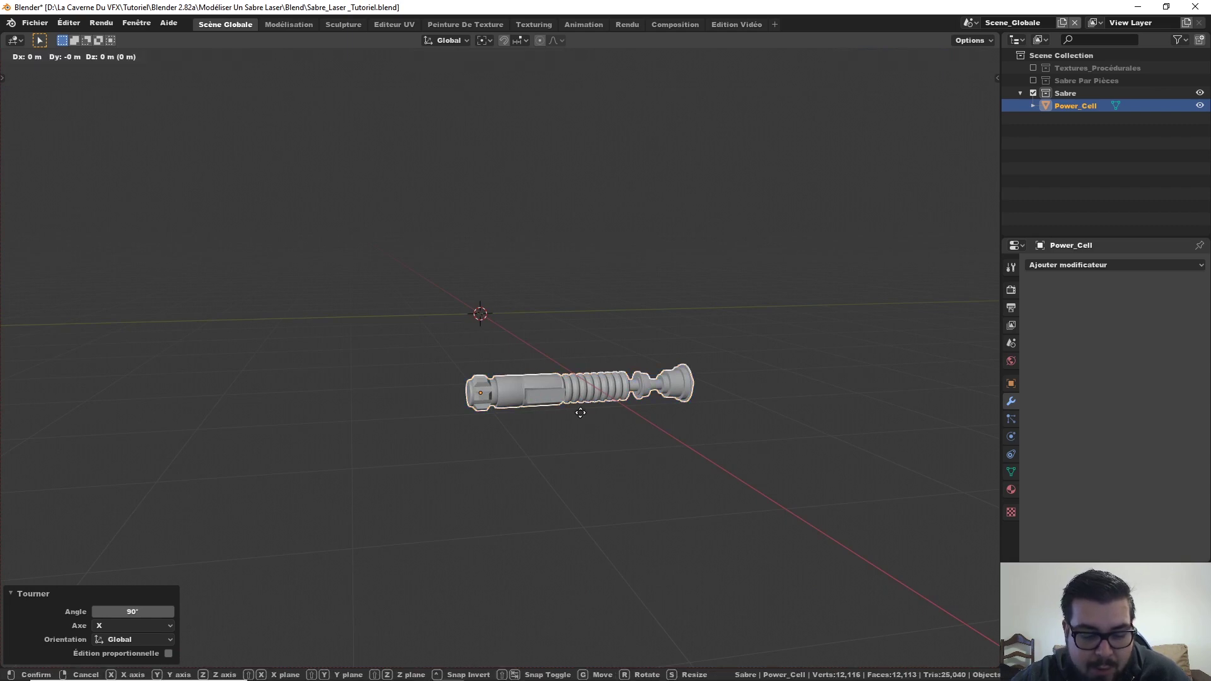
pyautogui.press('z')
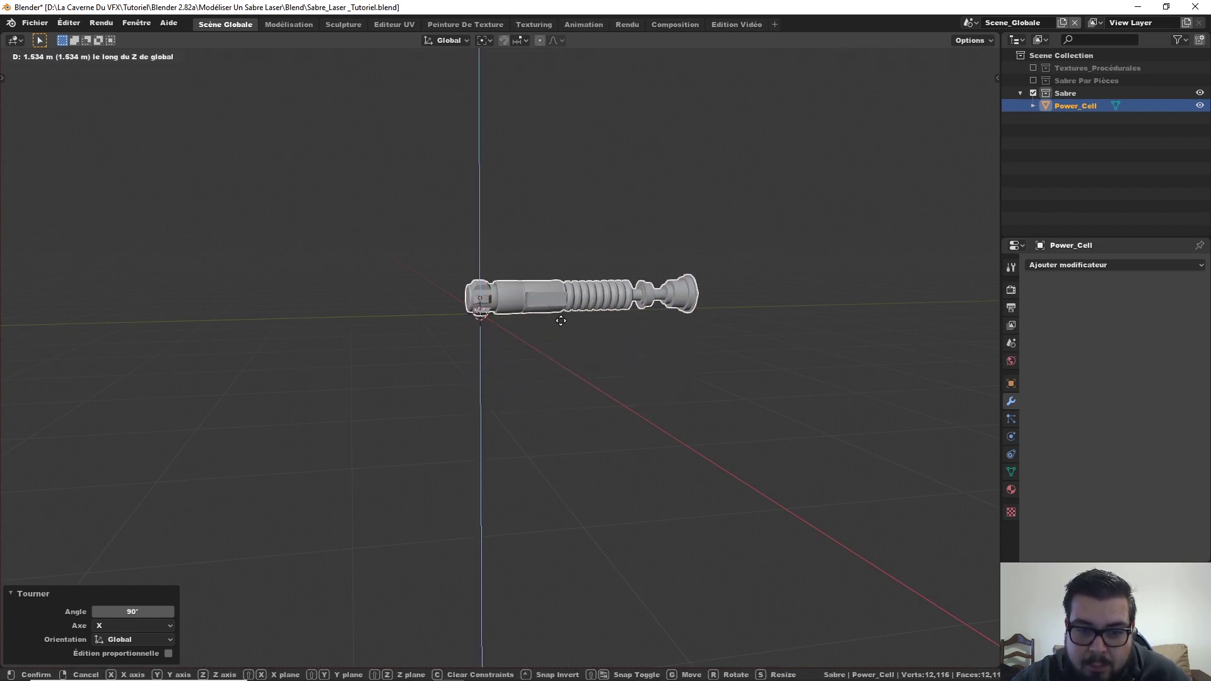
pyautogui.click(561, 318)
# - Apply the lightsaber's position, rotation and scale, and set its origin to its geometry
pyautogui.moveTo(561, 320); pyautogui.dragTo(641, 384, button='middle')
pyautogui.press('q')
pyautogui.click(605, 379)
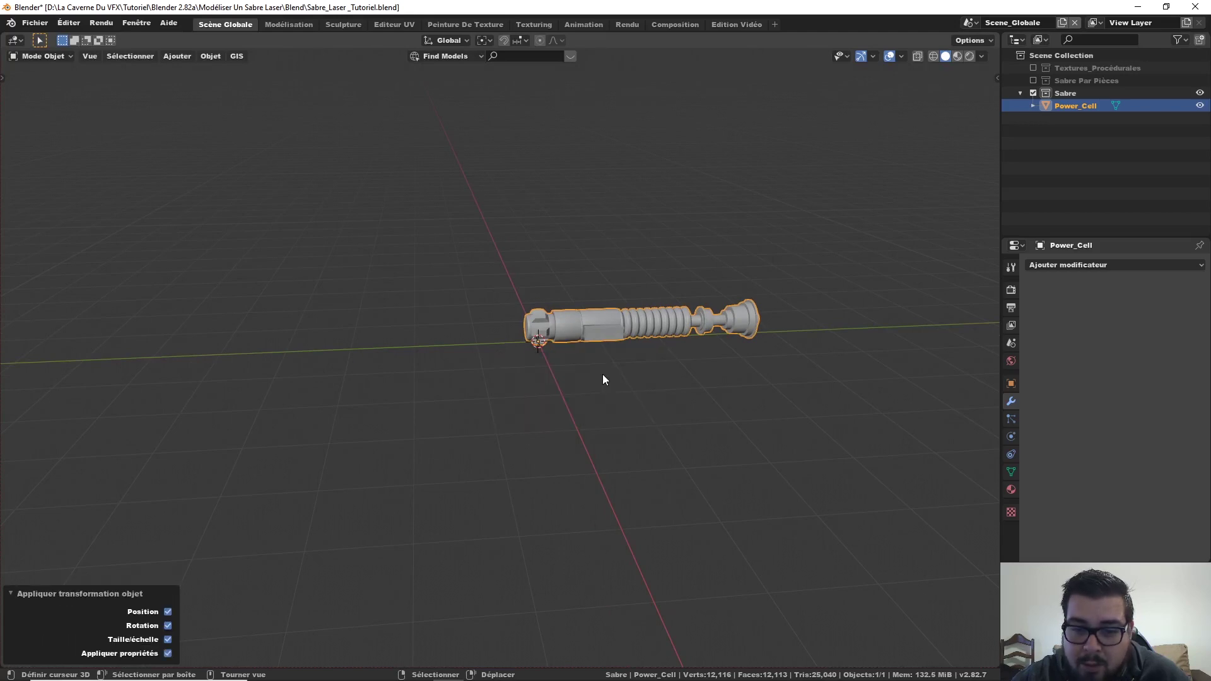
pyautogui.press('q')
pyautogui.click(550, 387)
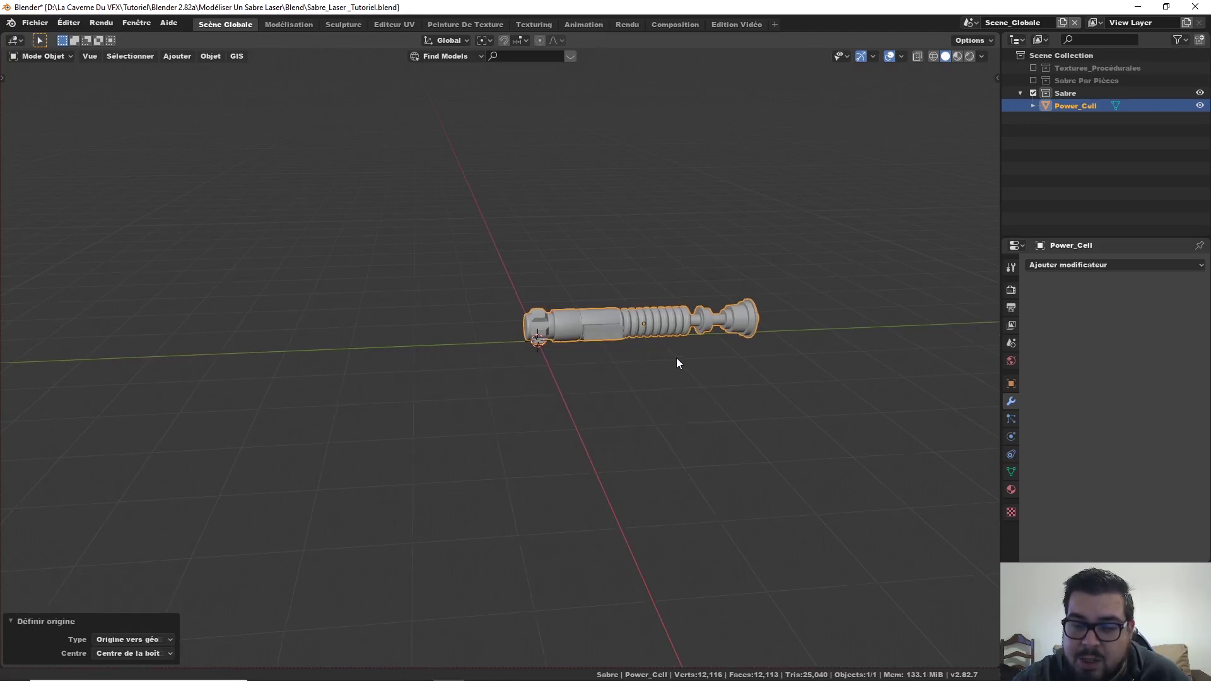
pyautogui.moveTo(676, 360); pyautogui.dragTo(542, 414, button='middle')
pyautogui.press('g')
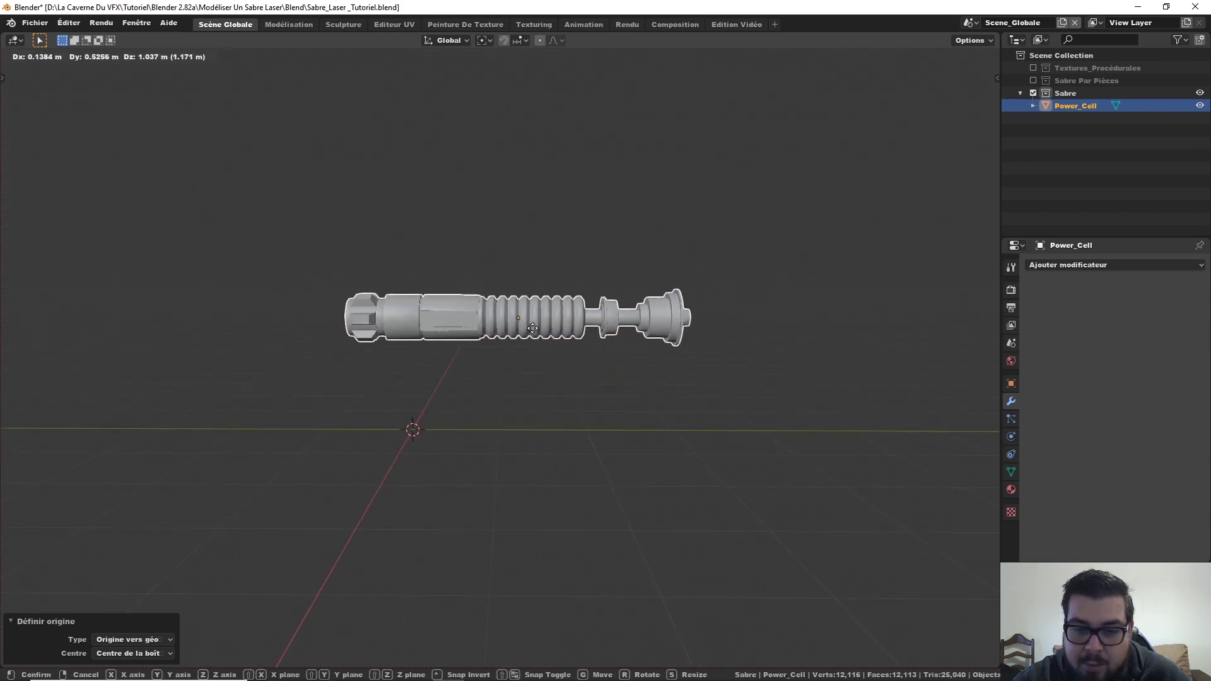
pyautogui.rightClick(533, 330)
# - Create a first material on the lightsaber and name it Métal
pyautogui.moveTo(649, 468); pyautogui.dragTo(618, 385, button='middle')
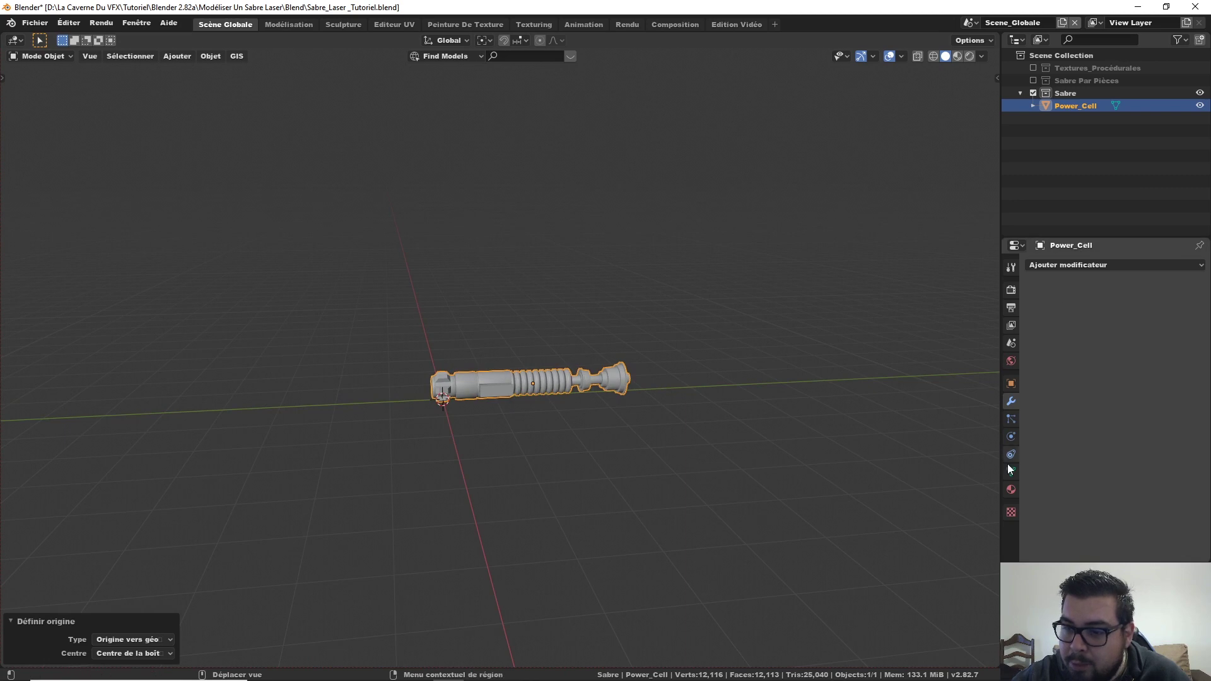
pyautogui.click(1010, 489)
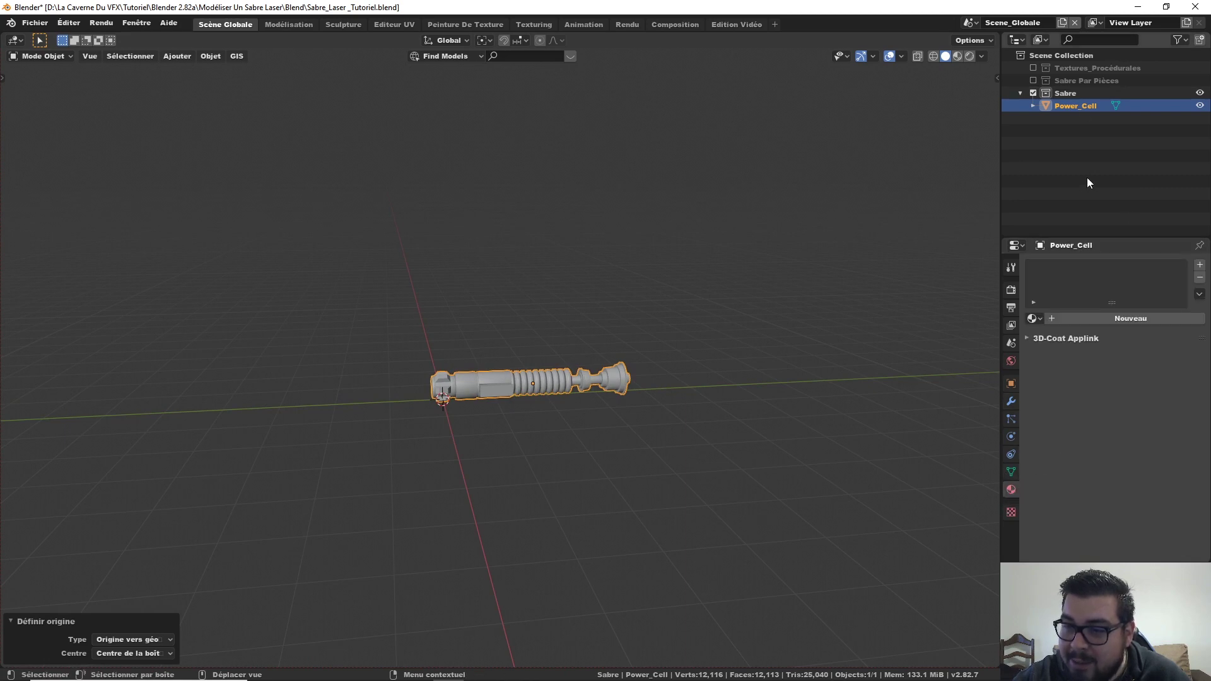
pyautogui.click(1122, 317)
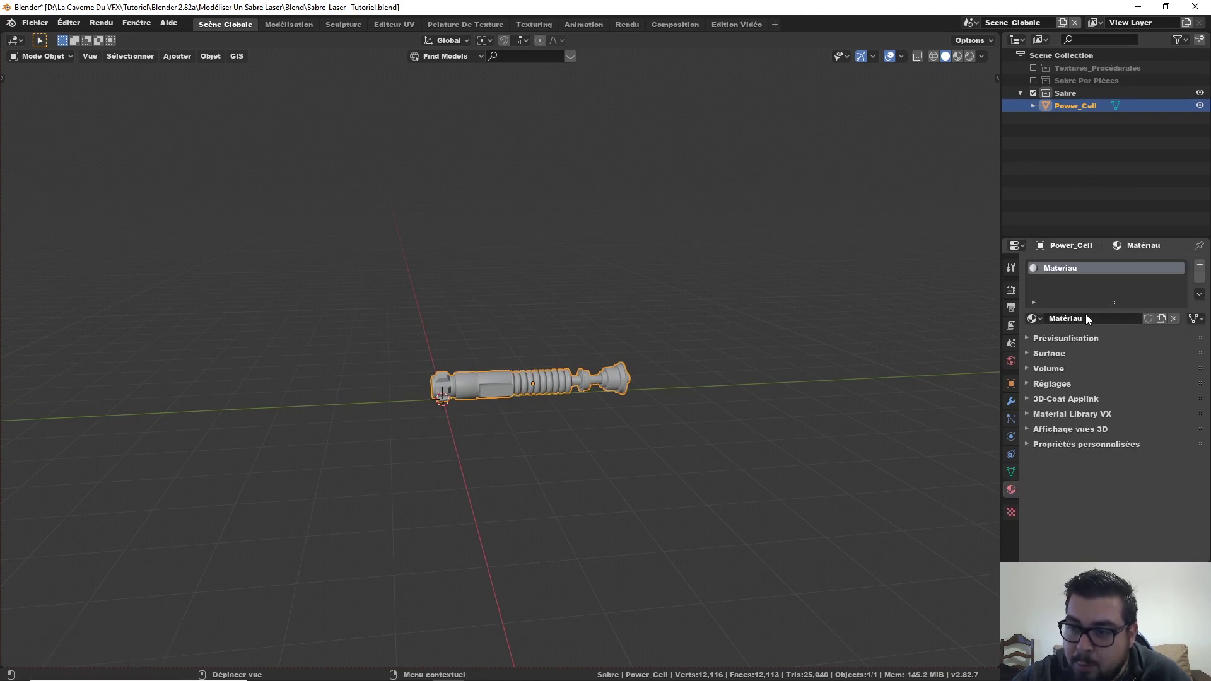
pyautogui.doubleClick(1098, 318)
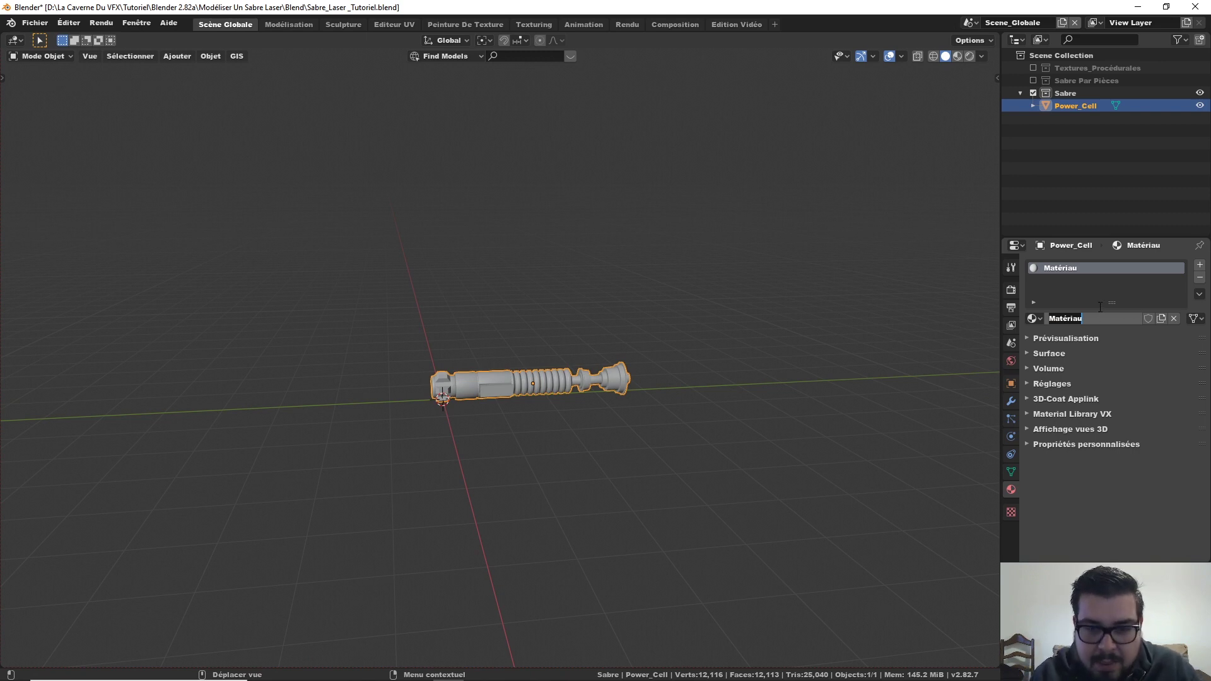
pyautogui.write('M')
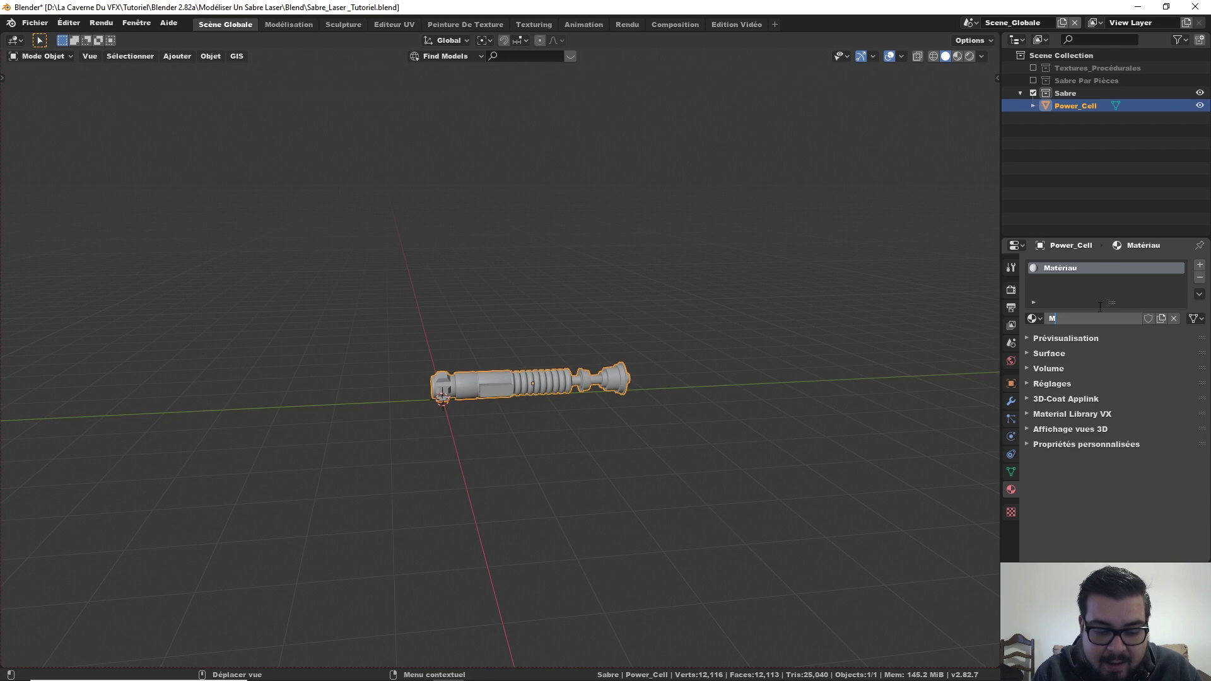
pyautogui.write('étal')
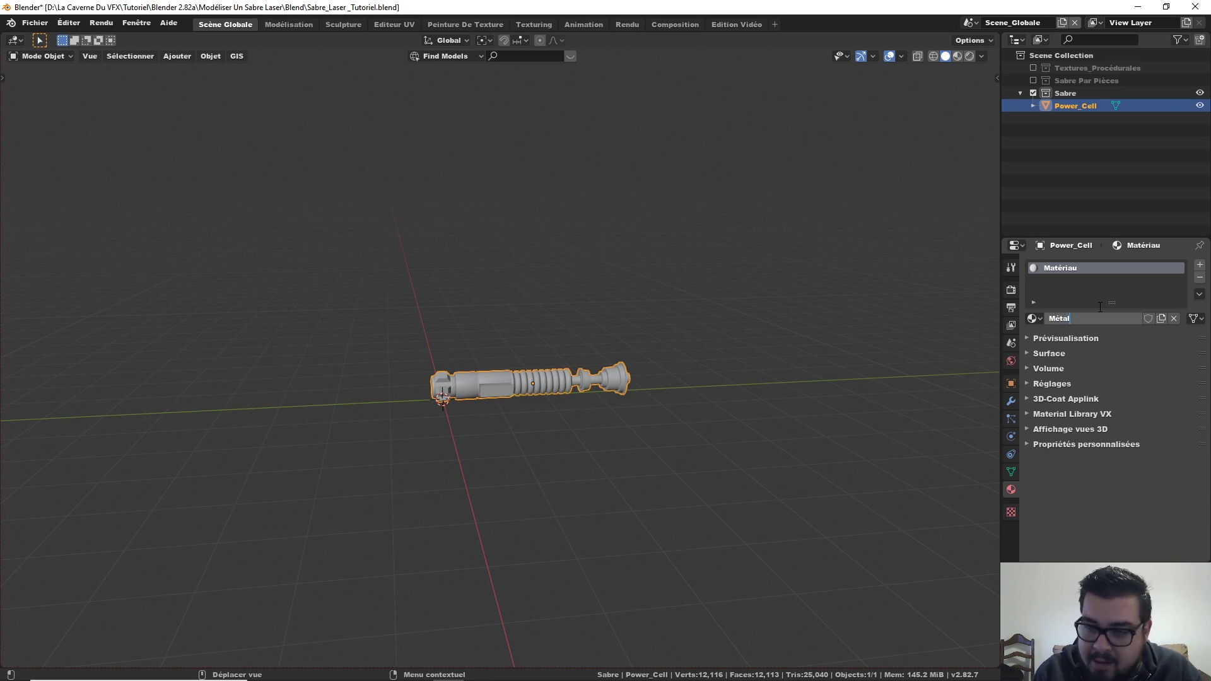
pyautogui.press('Return')
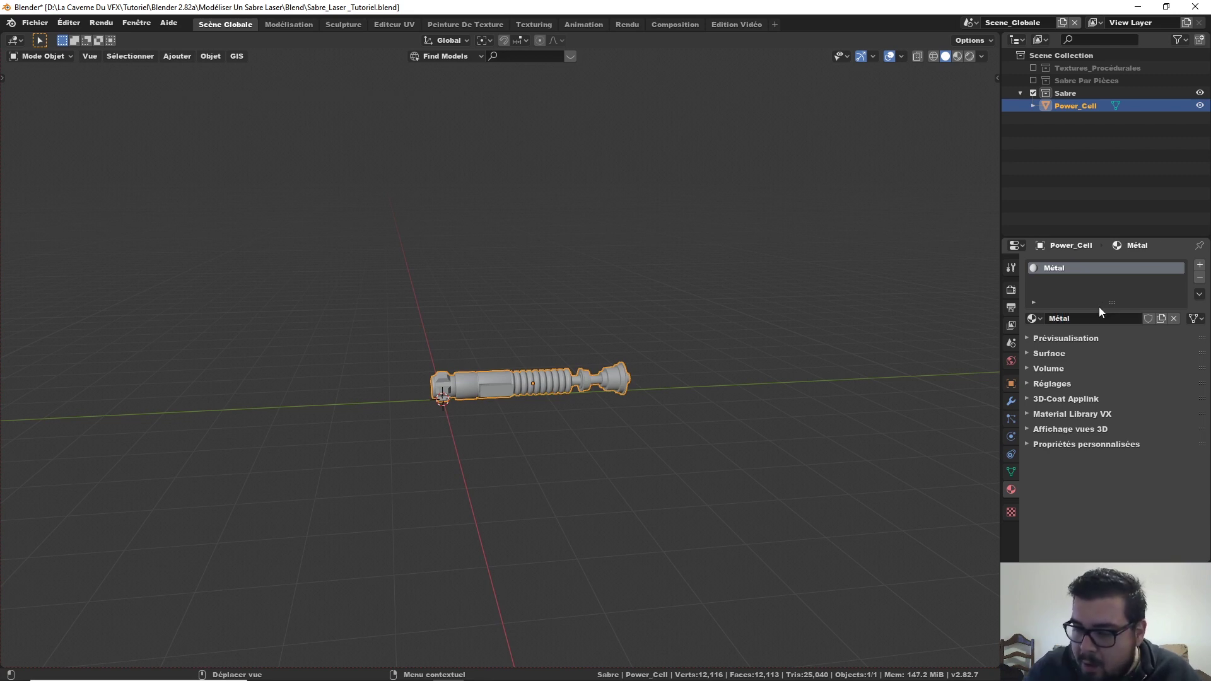
# - Add a second material slot with a new material named Métal_Noir
pyautogui.click(1200, 265)
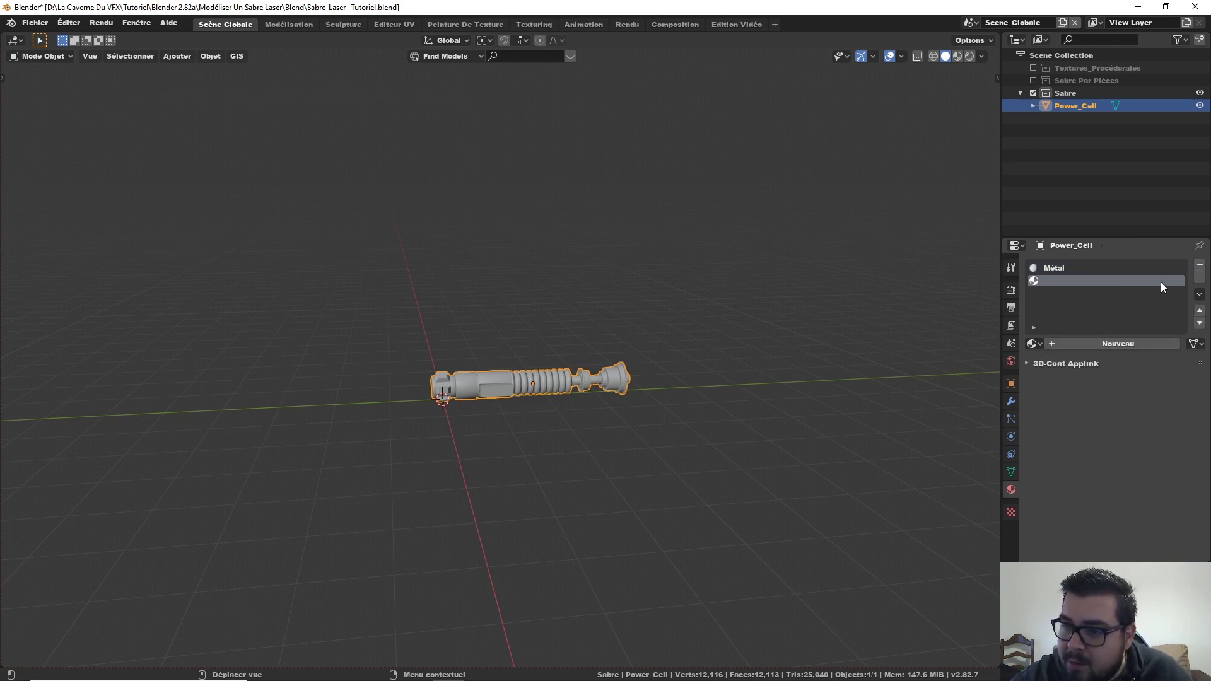
pyautogui.click(1086, 341)
pyautogui.doubleClick(1088, 342)
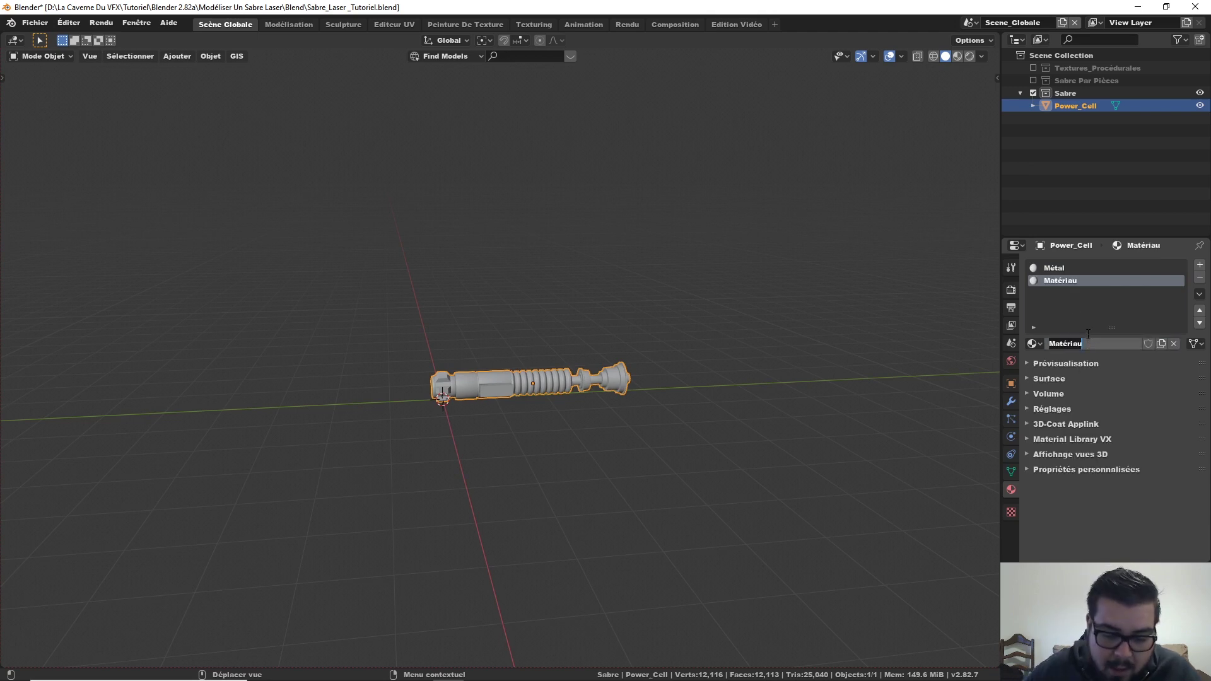
pyautogui.write('Métal')
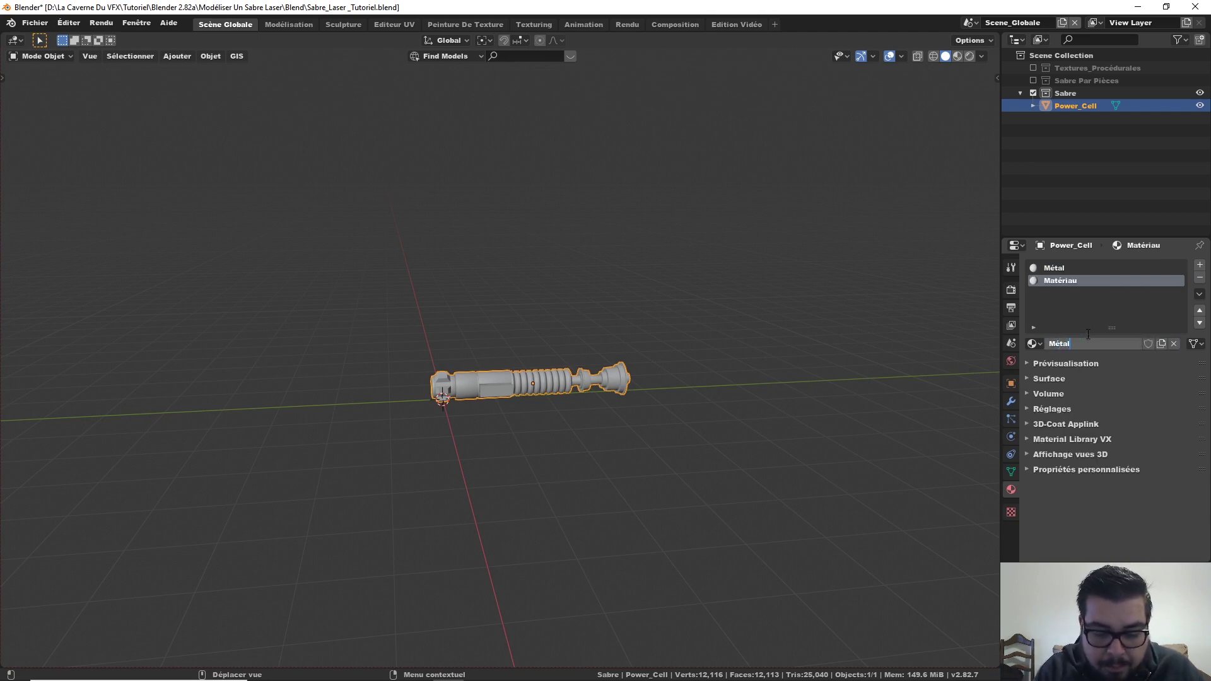
pyautogui.write('_Noir')
pyautogui.press('Return')
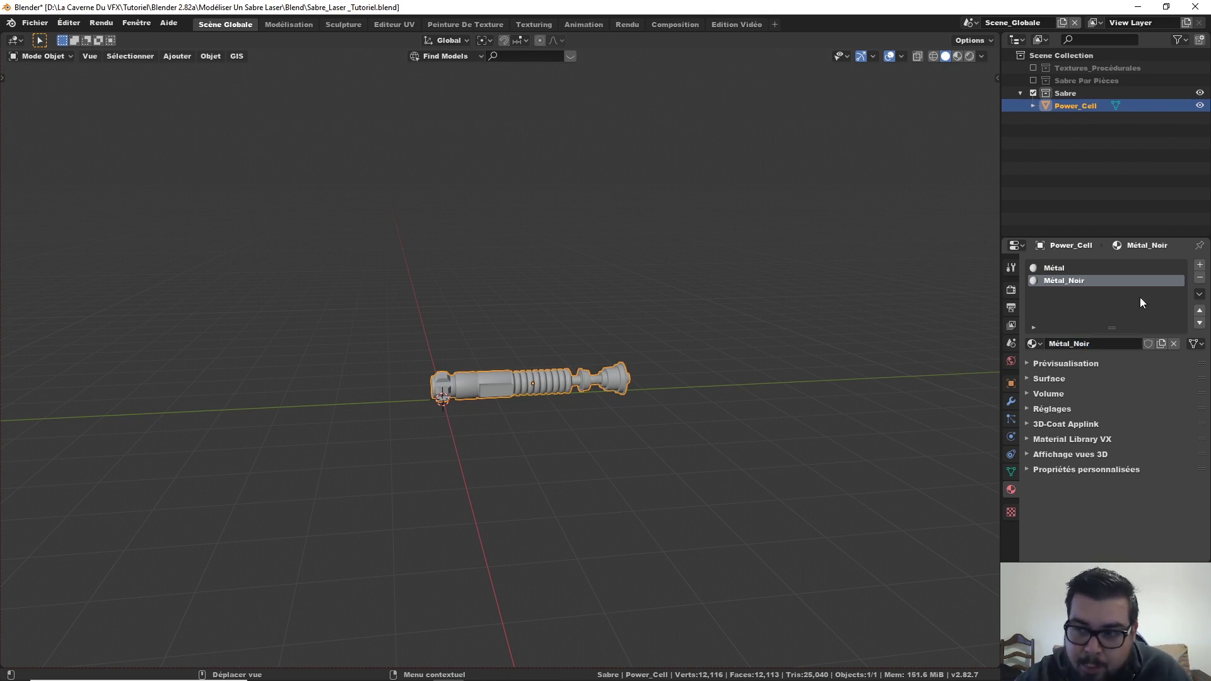
# - Add a third material slot with a new material named Métal_Doré
pyautogui.click(1200, 265)
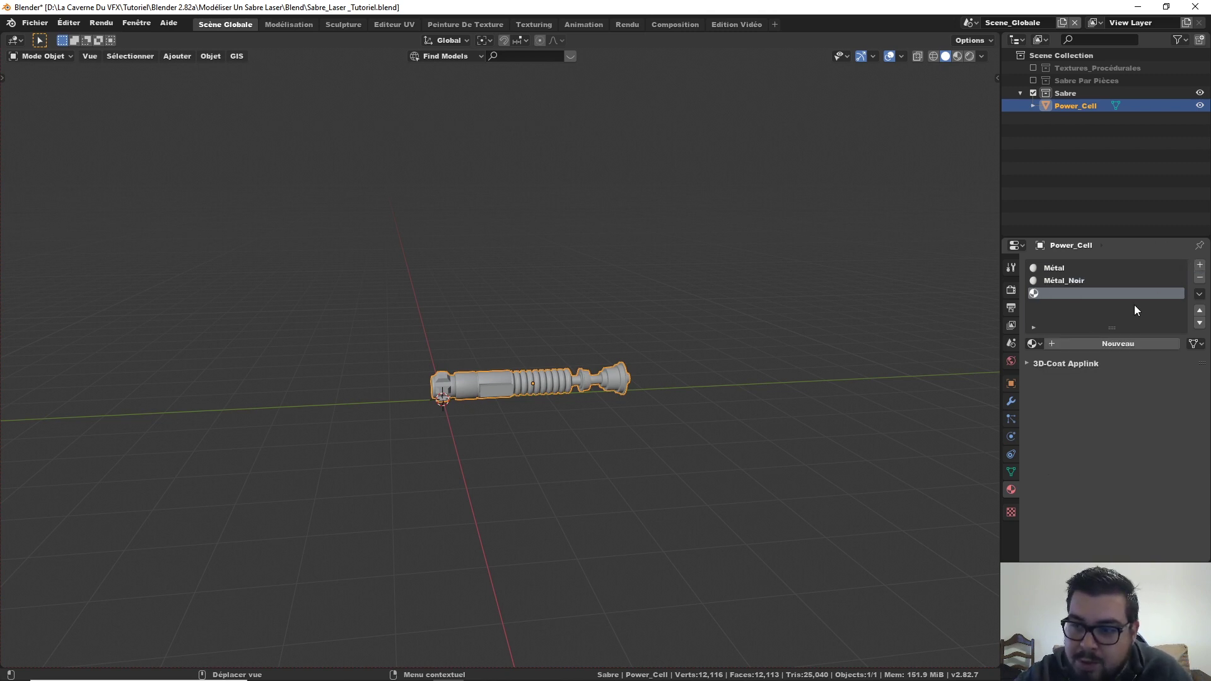
pyautogui.click(1104, 340)
pyautogui.doubleClick(1093, 342)
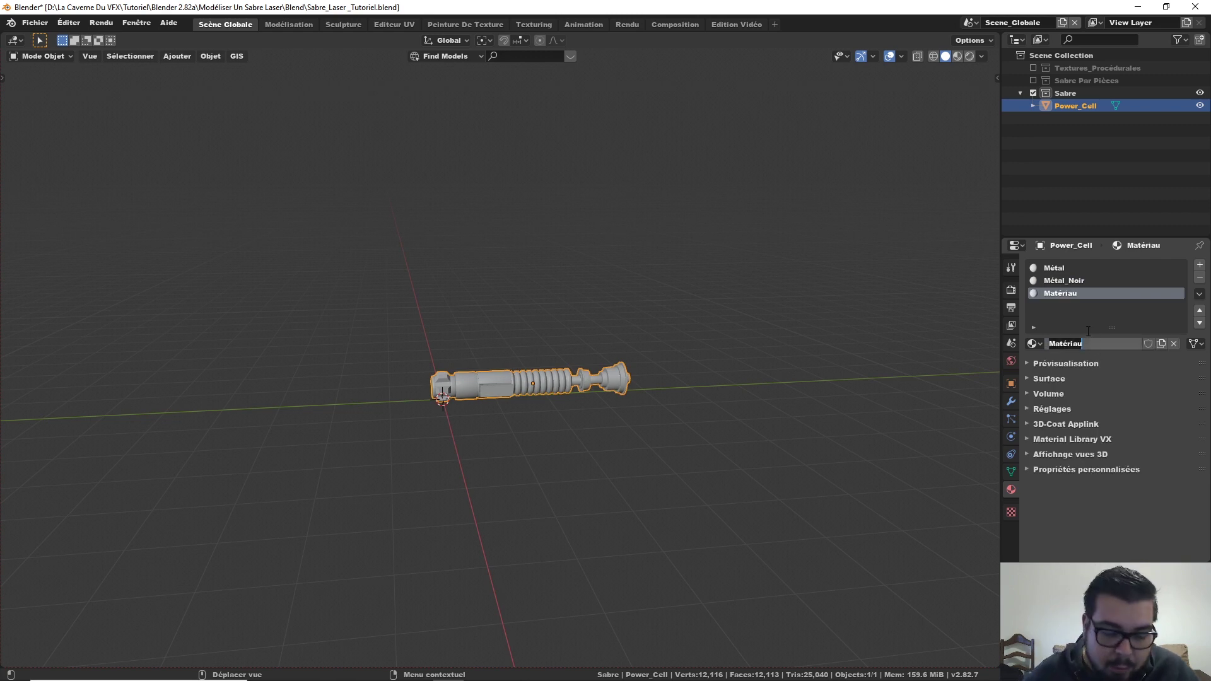
pyautogui.write('M')
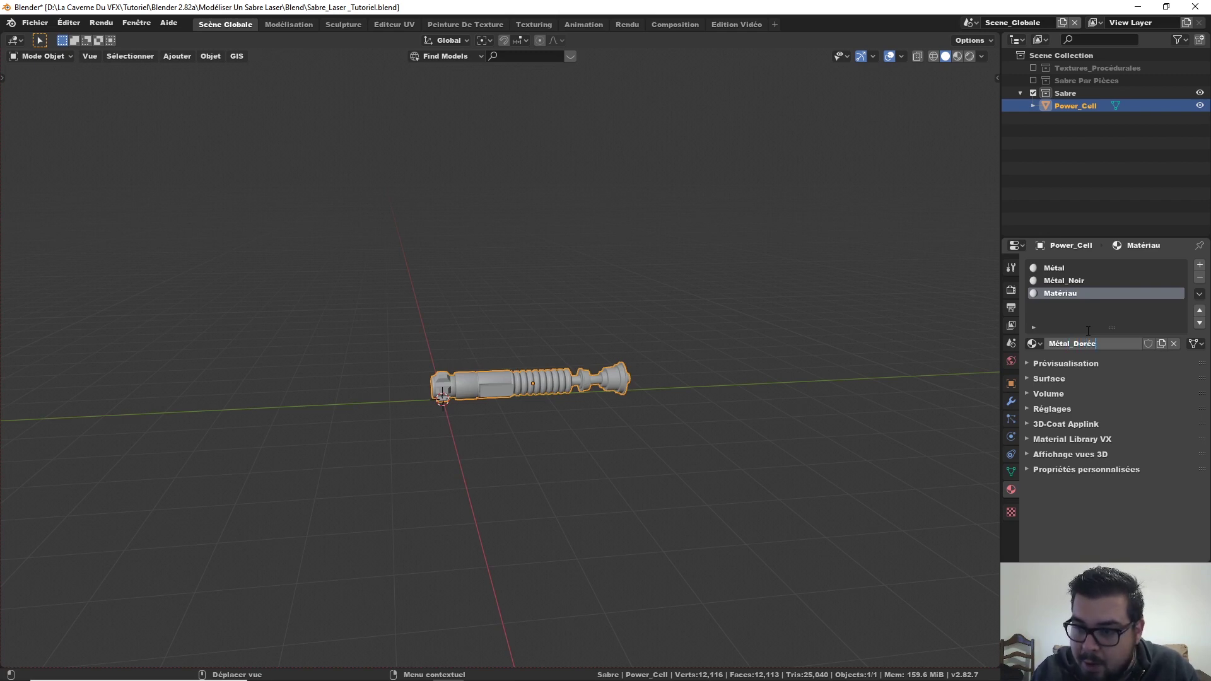
pyautogui.write('étal_Dorée')
pyautogui.press('BackSpace')
pyautogui.press('Return')
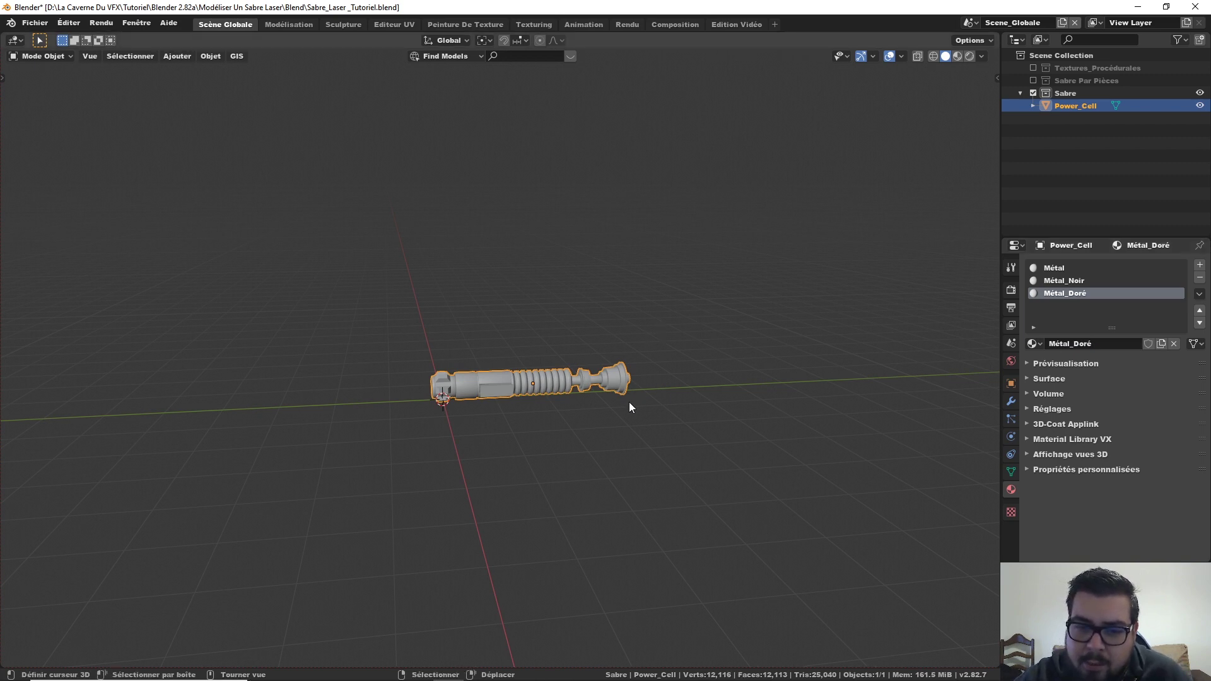
# - Add a fourth material slot with a new material named Led_Rouge
pyautogui.scroll(3, 627, 400)
pyautogui.moveTo(627, 397); pyautogui.dragTo(750, 394, button='middle')
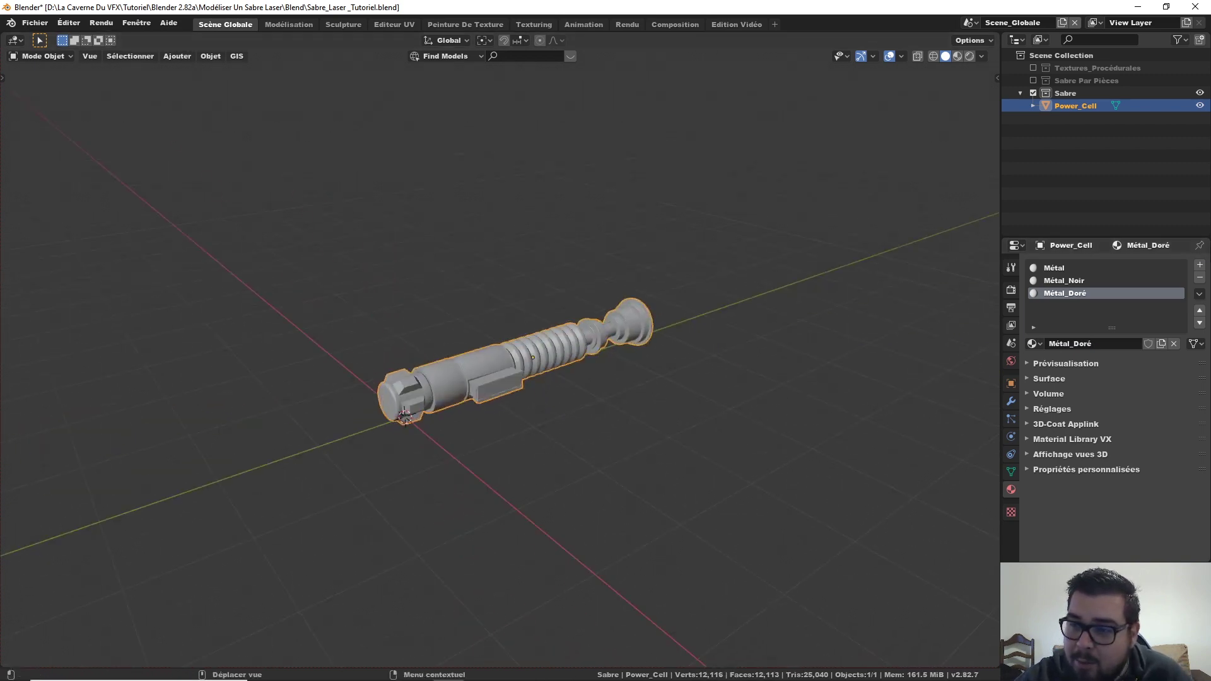
pyautogui.click(1200, 265)
pyautogui.click(1088, 341)
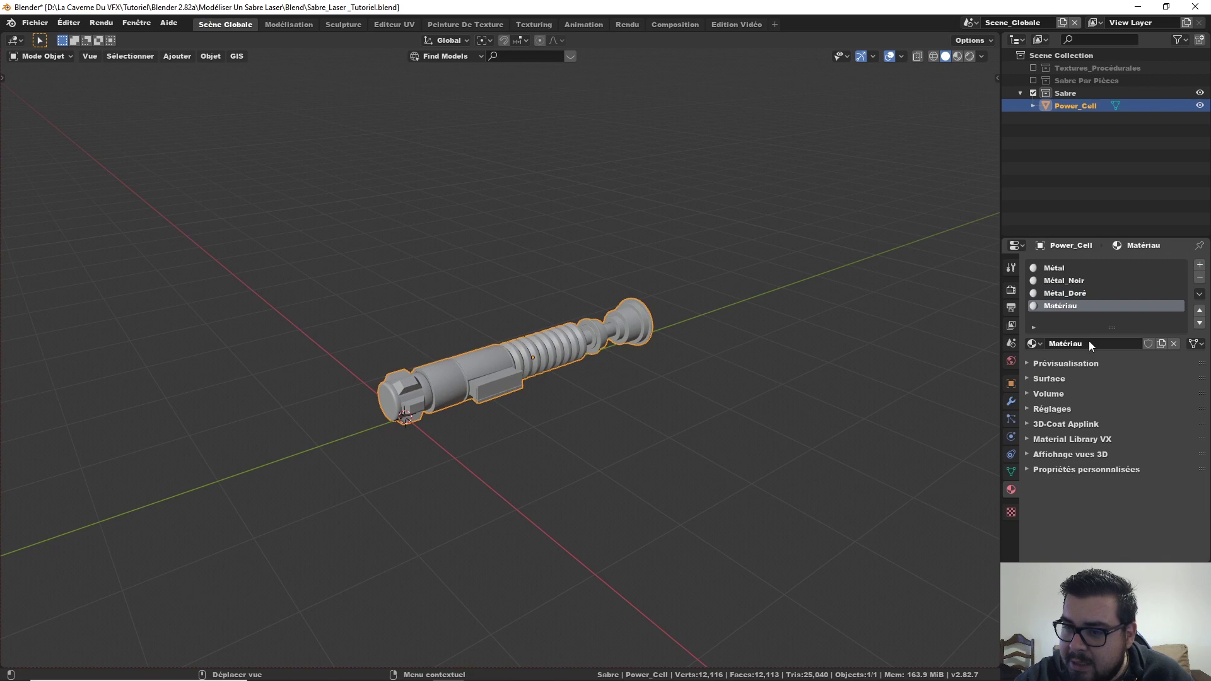
pyautogui.doubleClick(1090, 344)
pyautogui.write('Led_R')
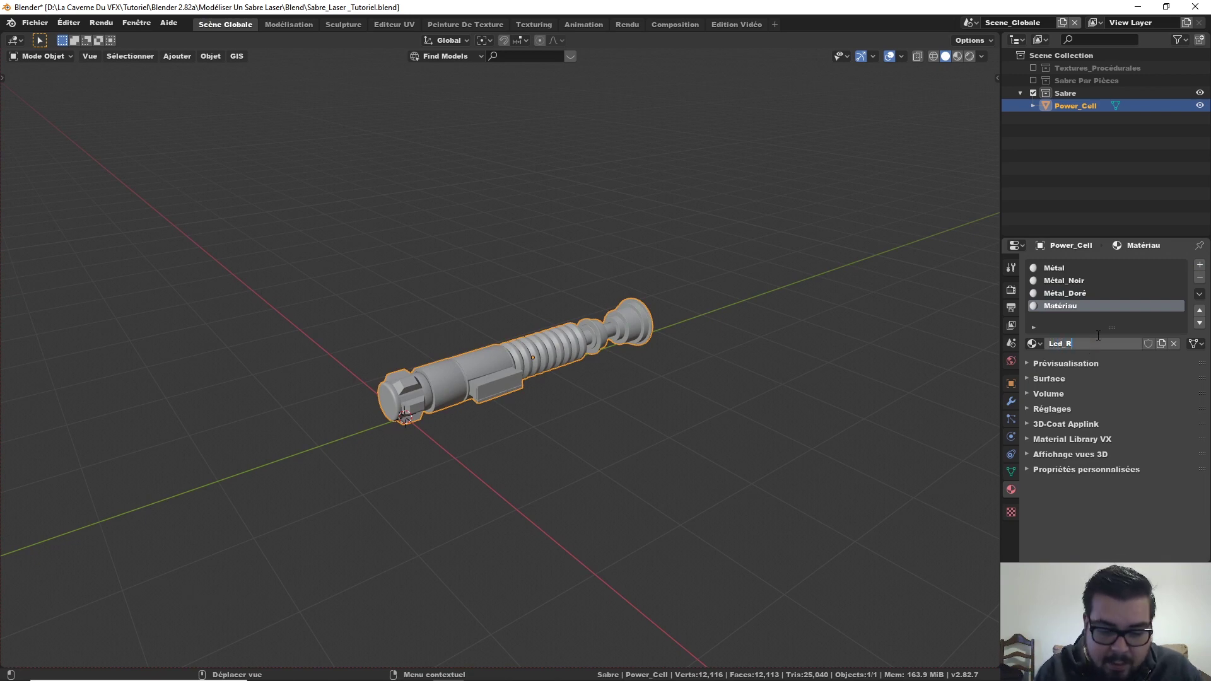
pyautogui.write('ouge')
pyautogui.press('Return')
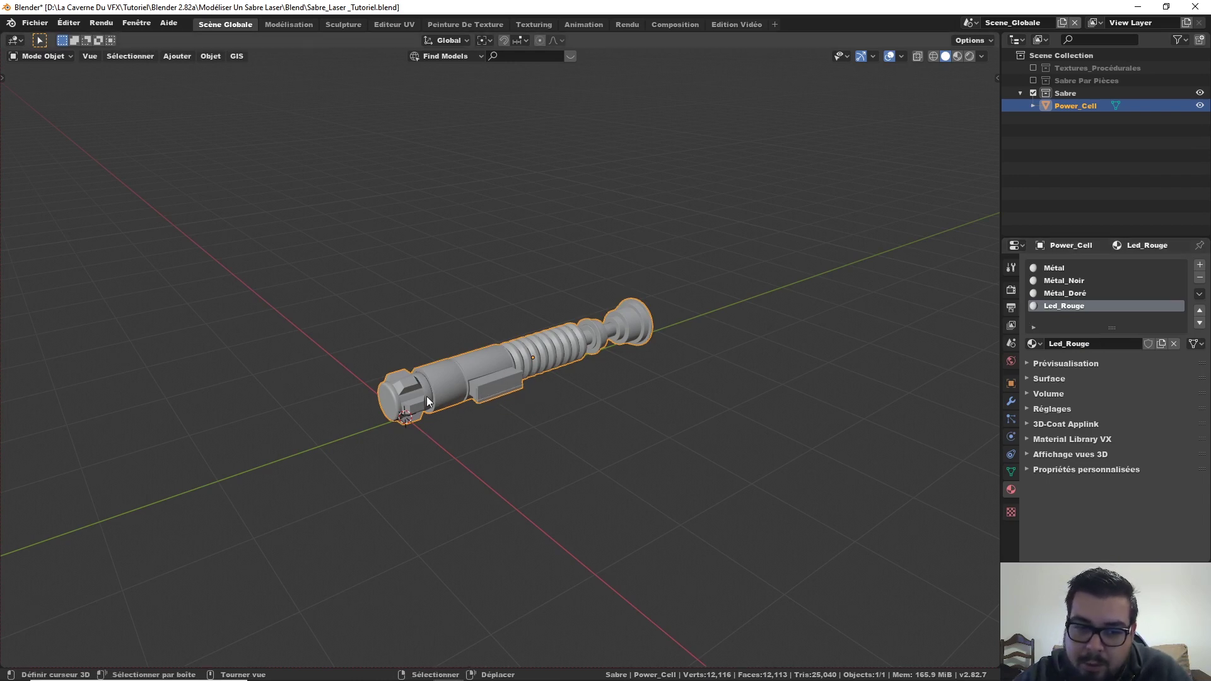
# - Add a fifth material slot with a new material named Plastique_Noir
pyautogui.moveTo(427, 397); pyautogui.dragTo(603, 397, button='middle')
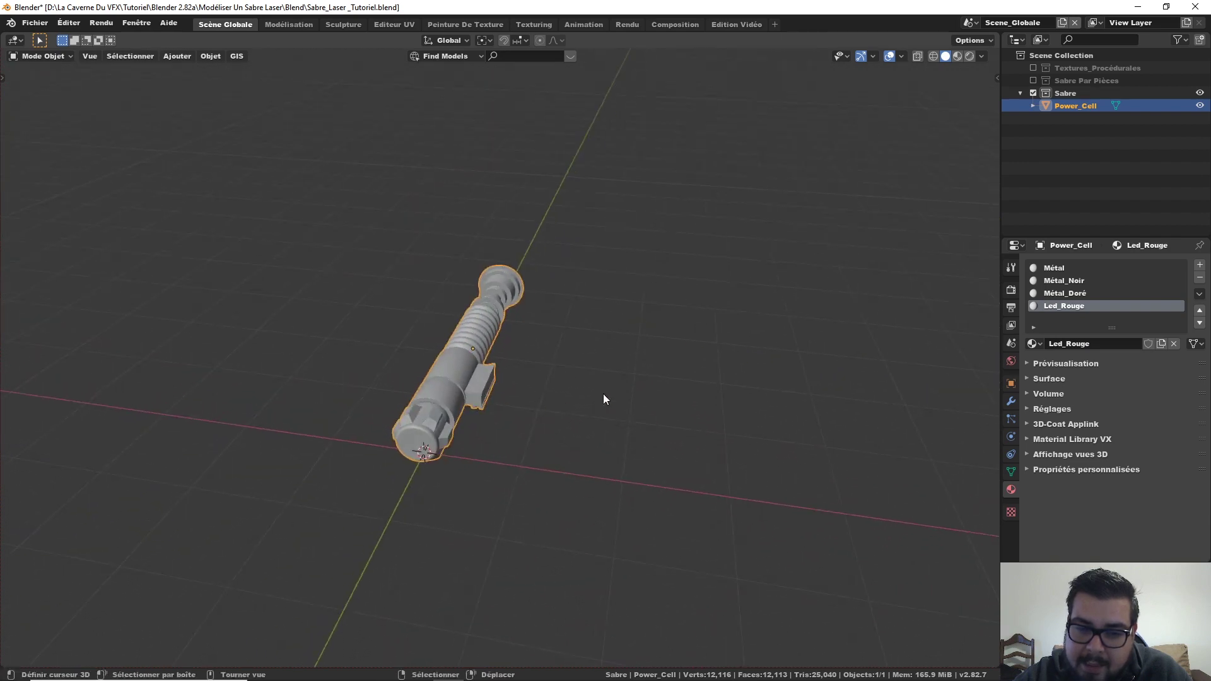
pyautogui.click(1200, 265)
pyautogui.click(1115, 341)
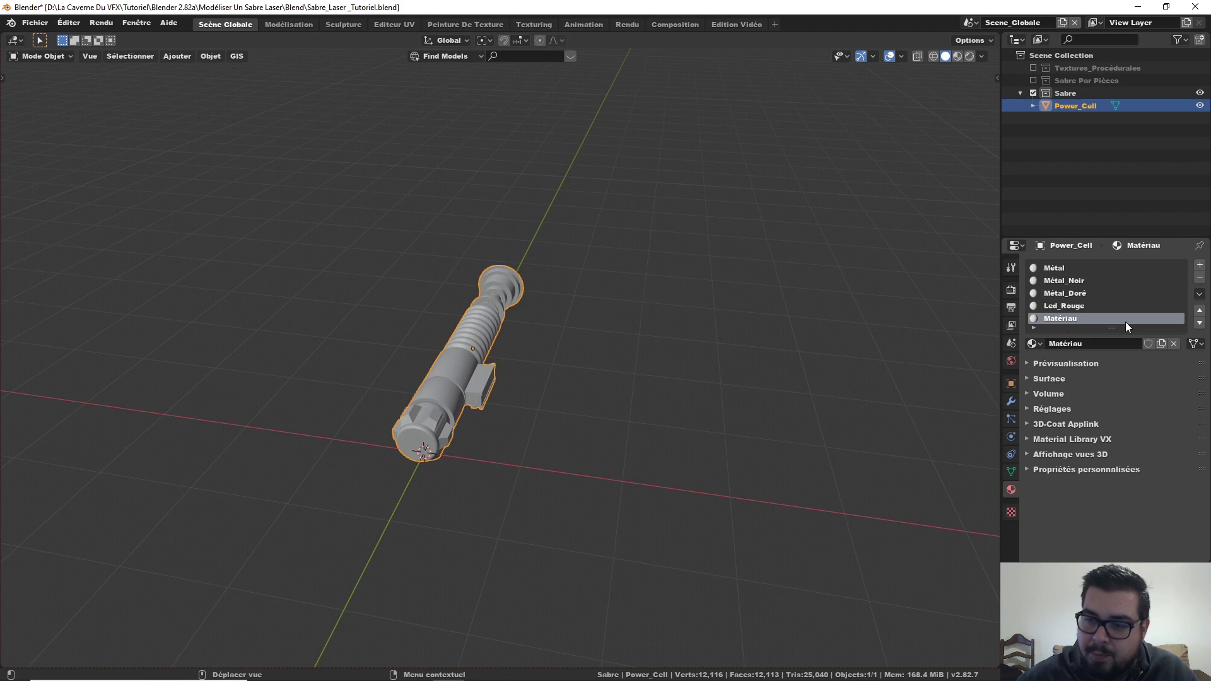
pyautogui.doubleClick(1119, 342)
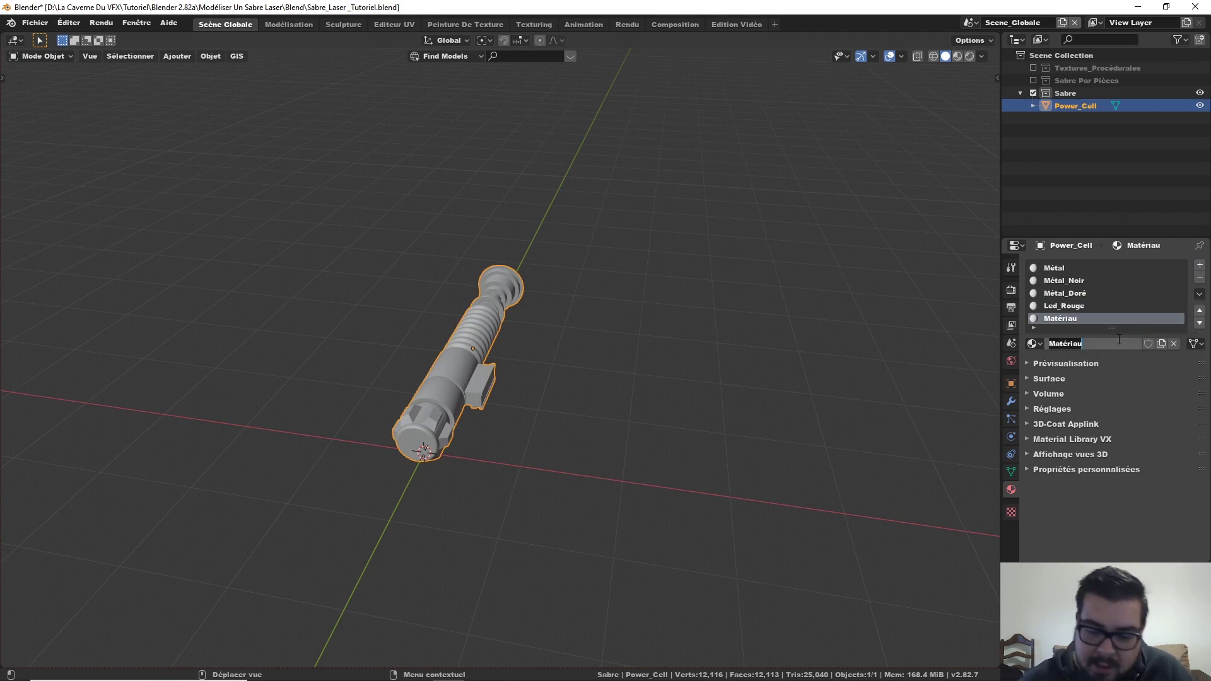
pyautogui.write('Plast')
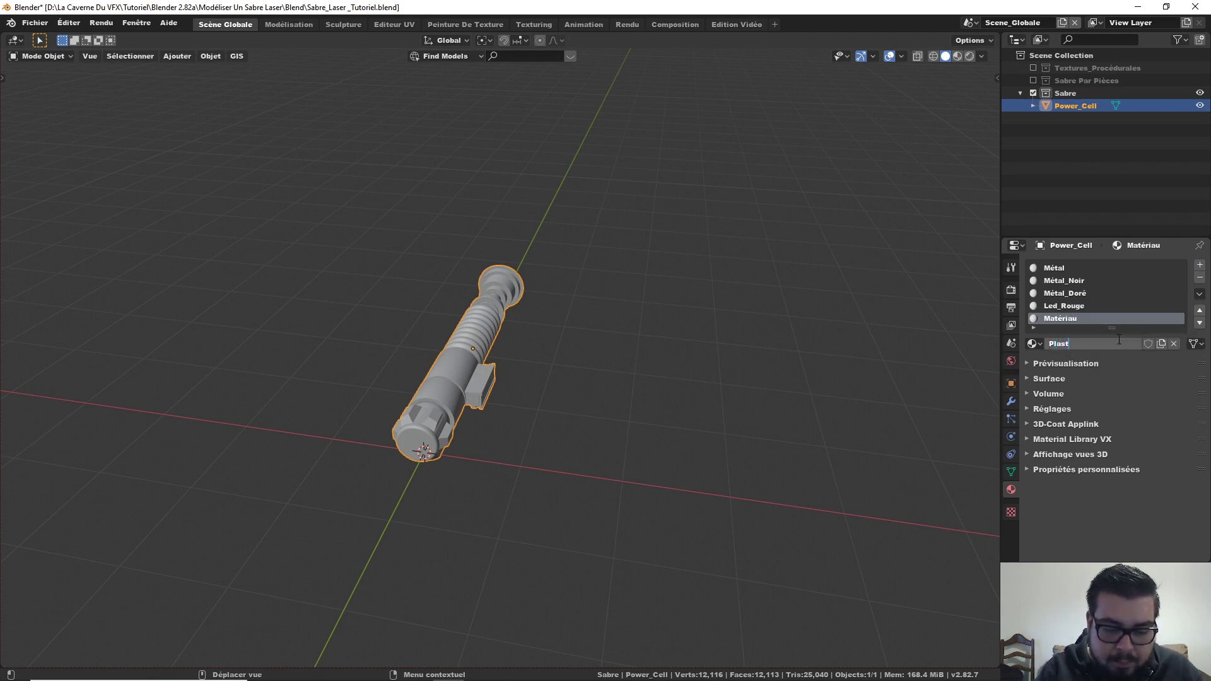
pyautogui.write('ique')
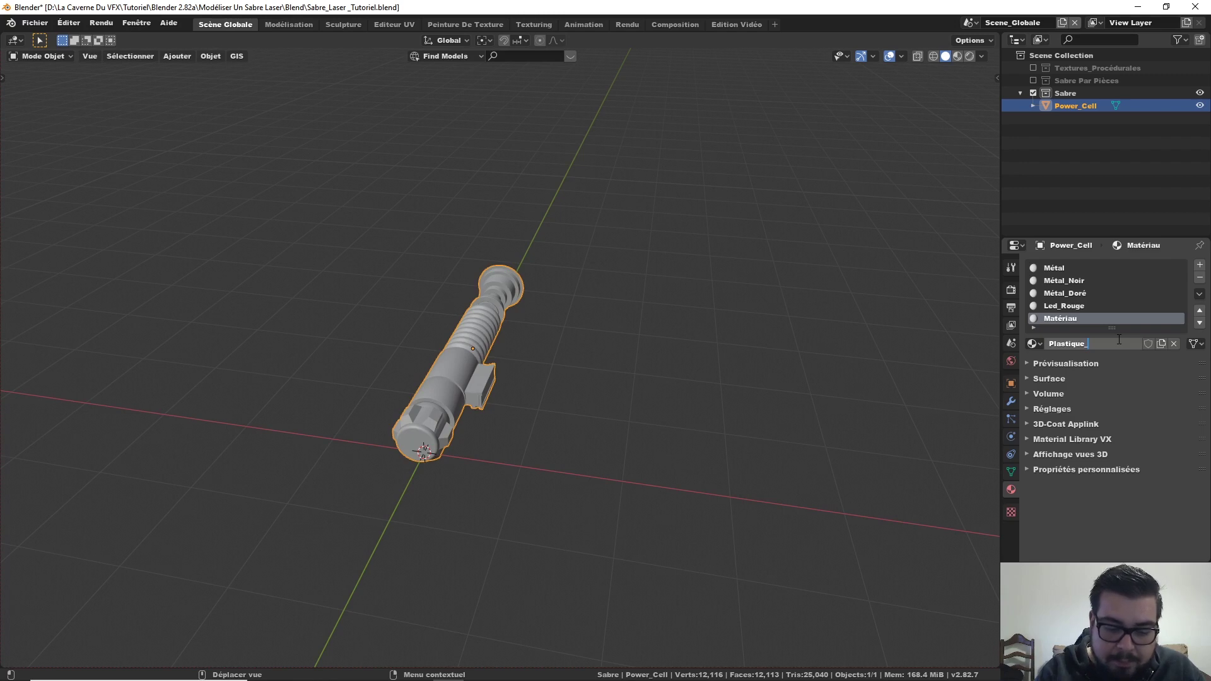
pyautogui.write('_Noir')
pyautogui.press('Return')
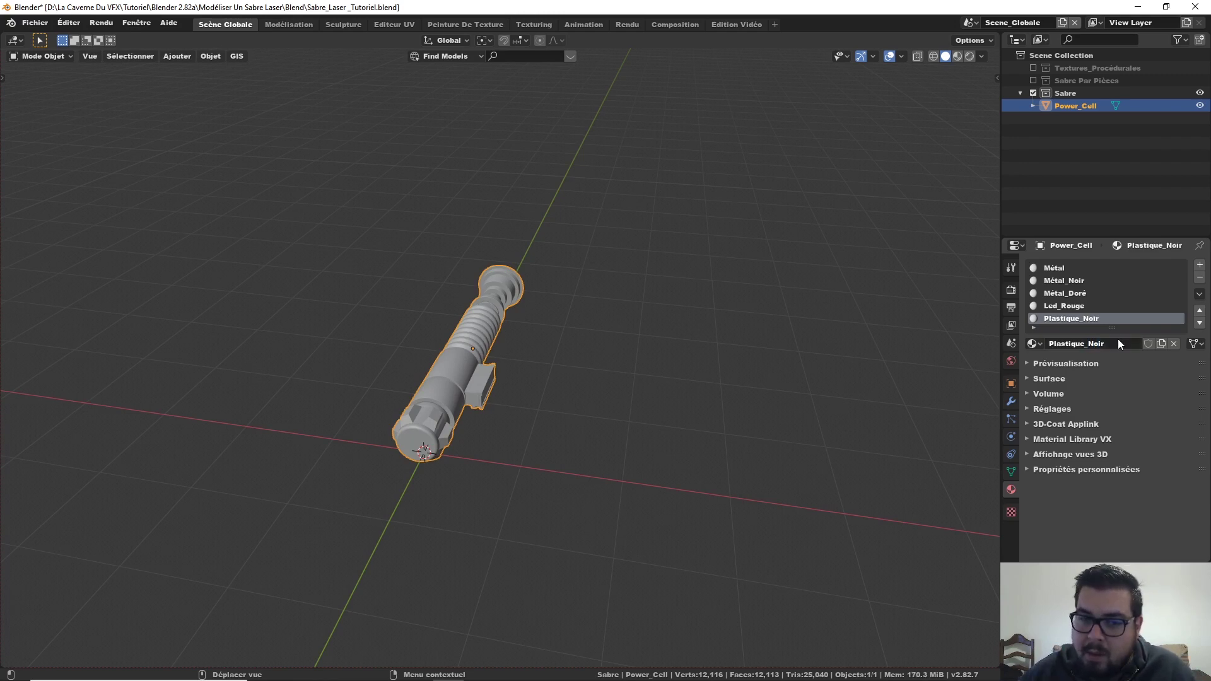
# - Add a sixth material slot to the lightsaber with a new material named Voyant
pyautogui.scroll(3, 623, 416)
pyautogui.moveTo(618, 422); pyautogui.dragTo(551, 251, button='middle')
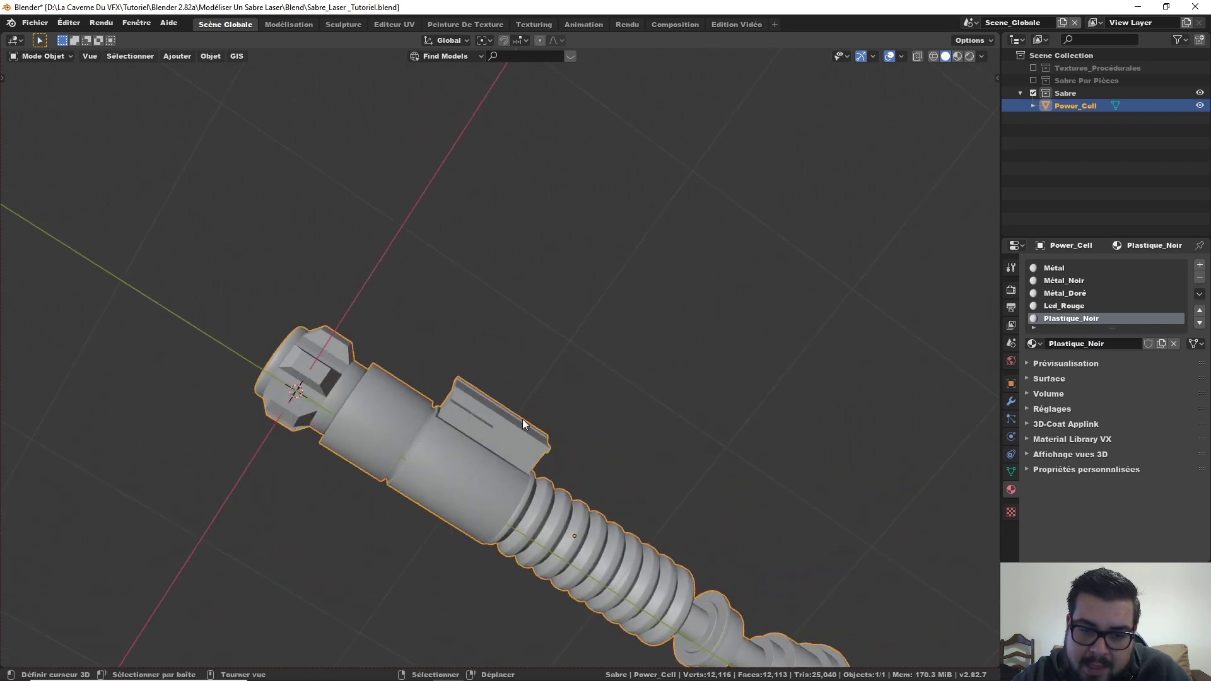
pyautogui.click(1200, 265)
pyautogui.click(1094, 343)
pyautogui.doubleClick(1093, 342)
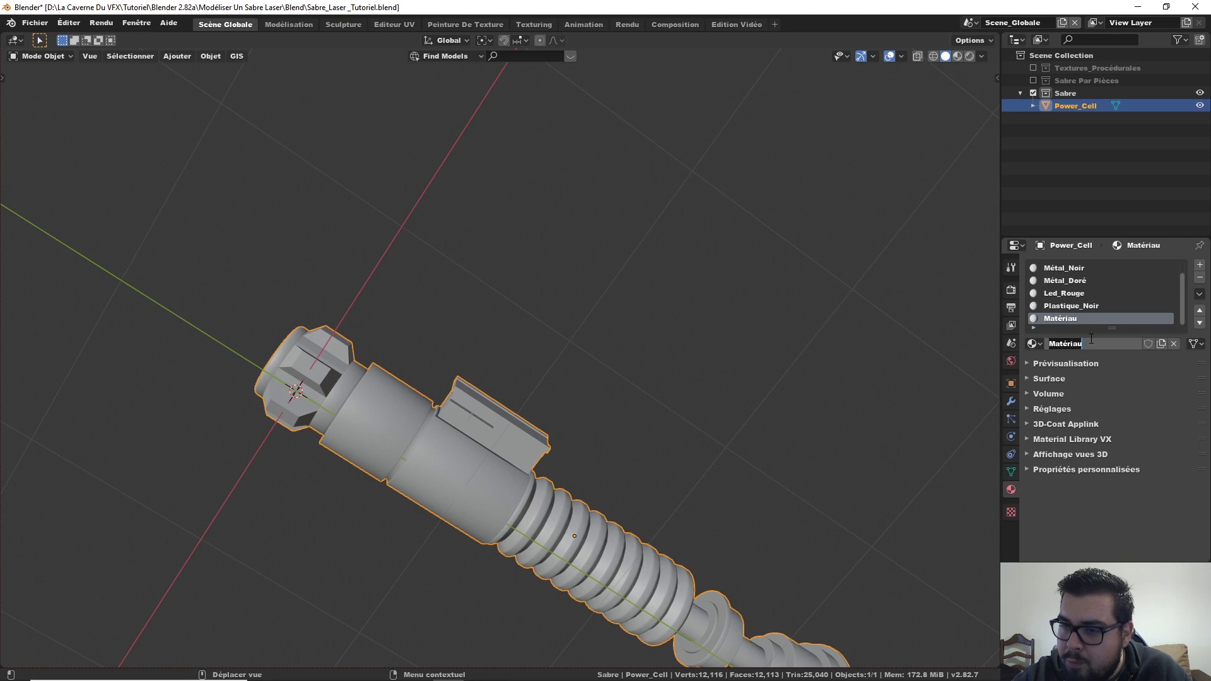
pyautogui.write('Voyant')
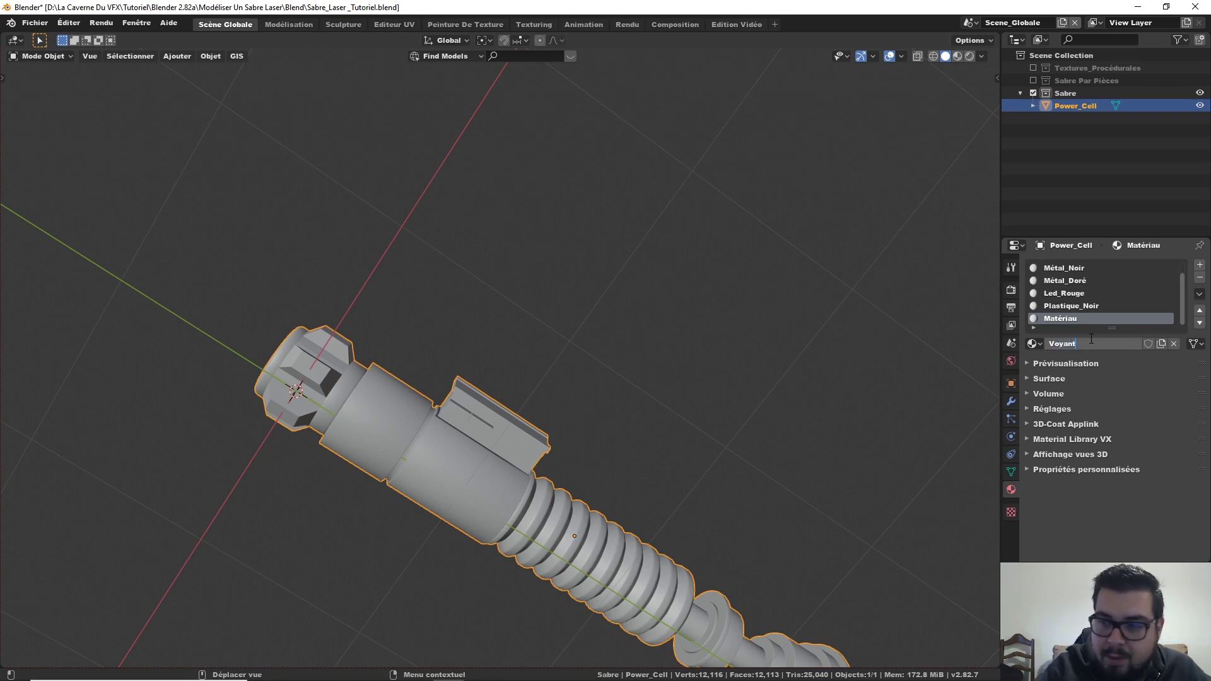
pyautogui.press('Return')
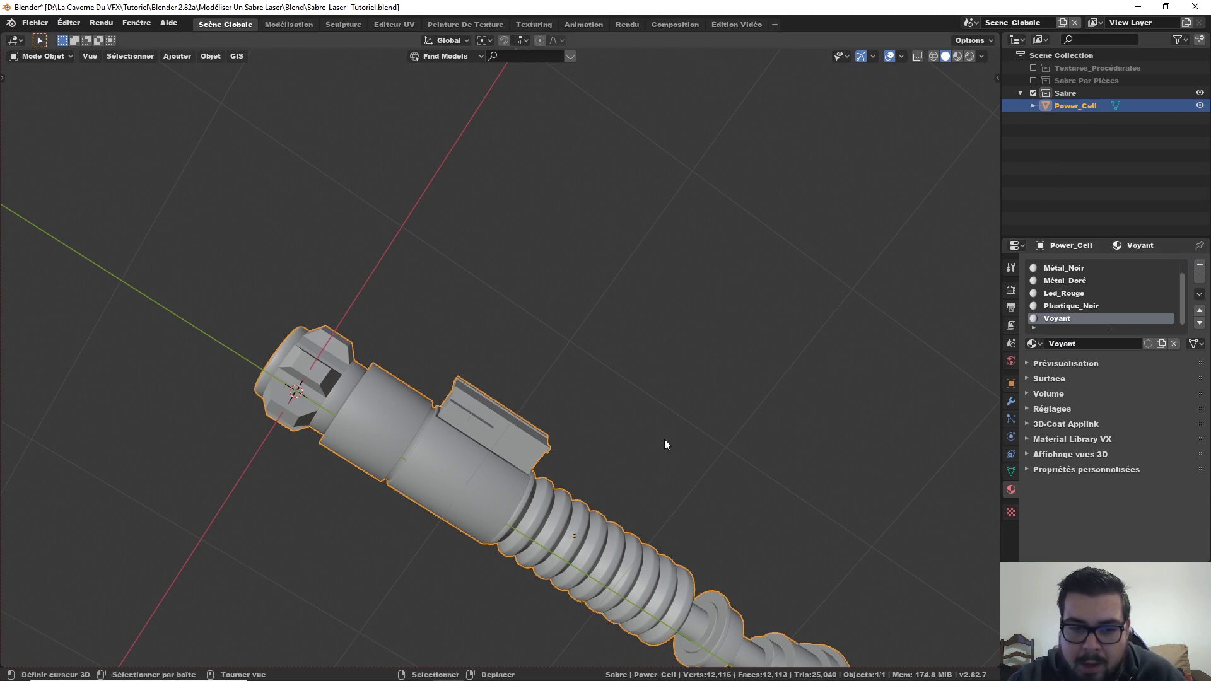
# - Stand the lightsaber upright by rotating it -90° about the global X axis and view it from the front
pyautogui.scroll(-5, 664, 439)
pyautogui.moveTo(653, 385); pyautogui.dragTo(479, 247, button='middle')
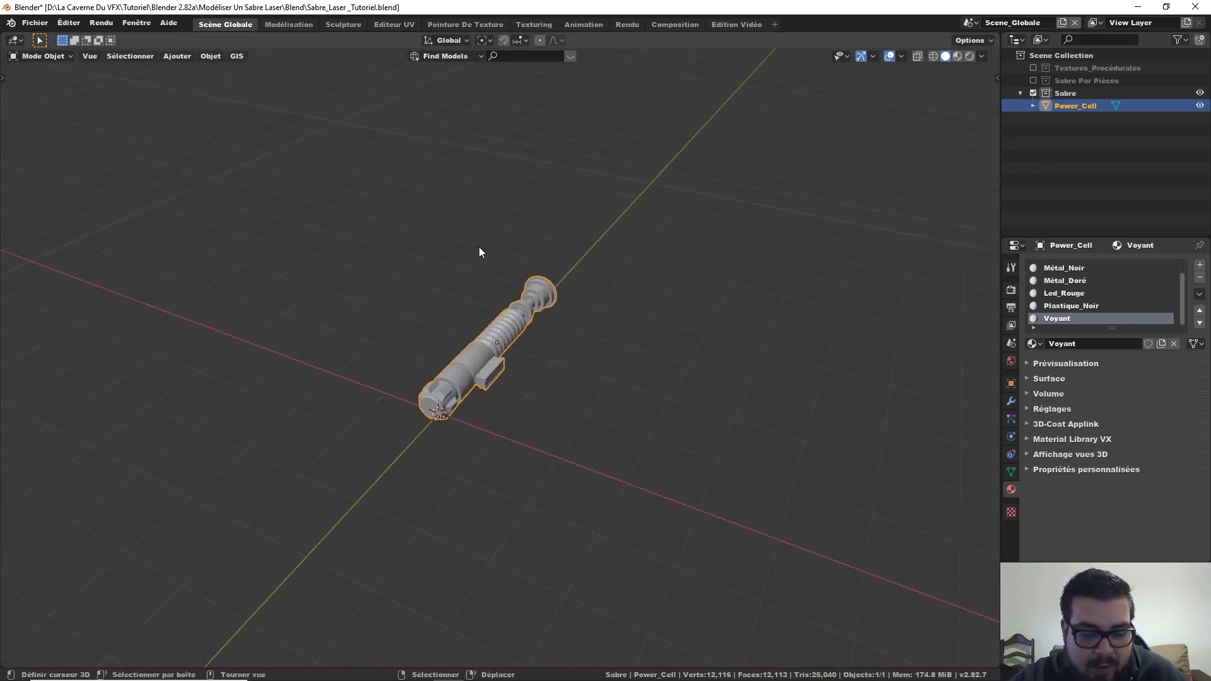
pyautogui.press('r')
pyautogui.write('x')
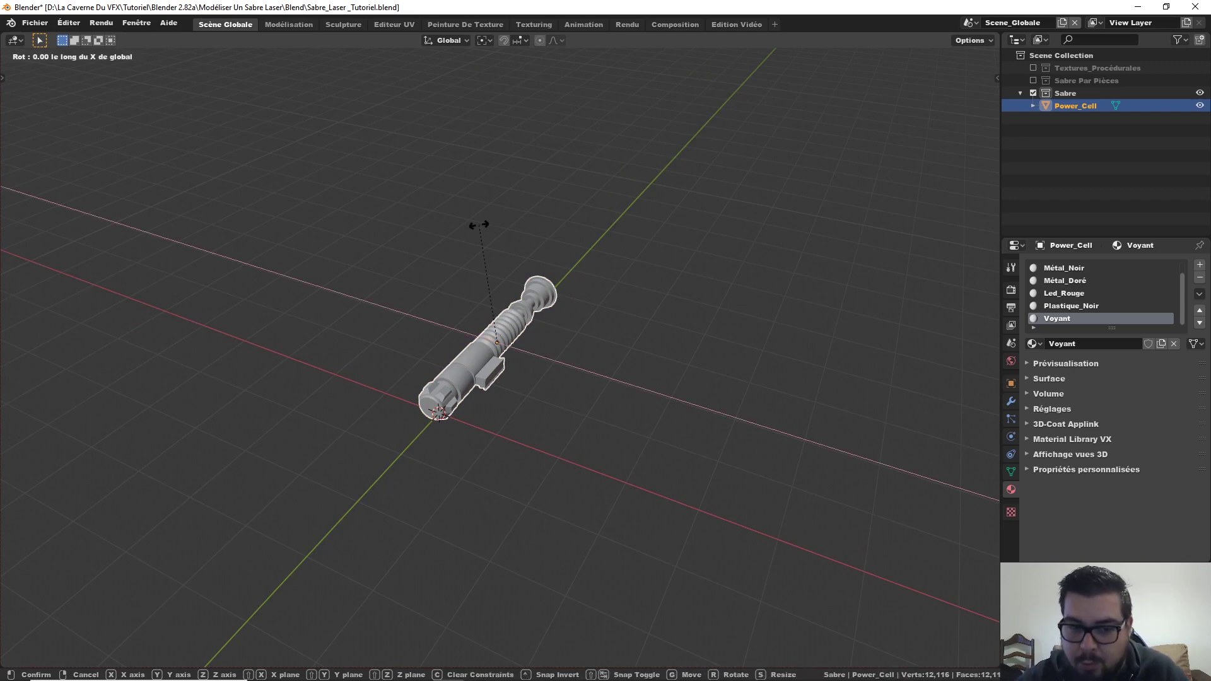
pyautogui.write('90')
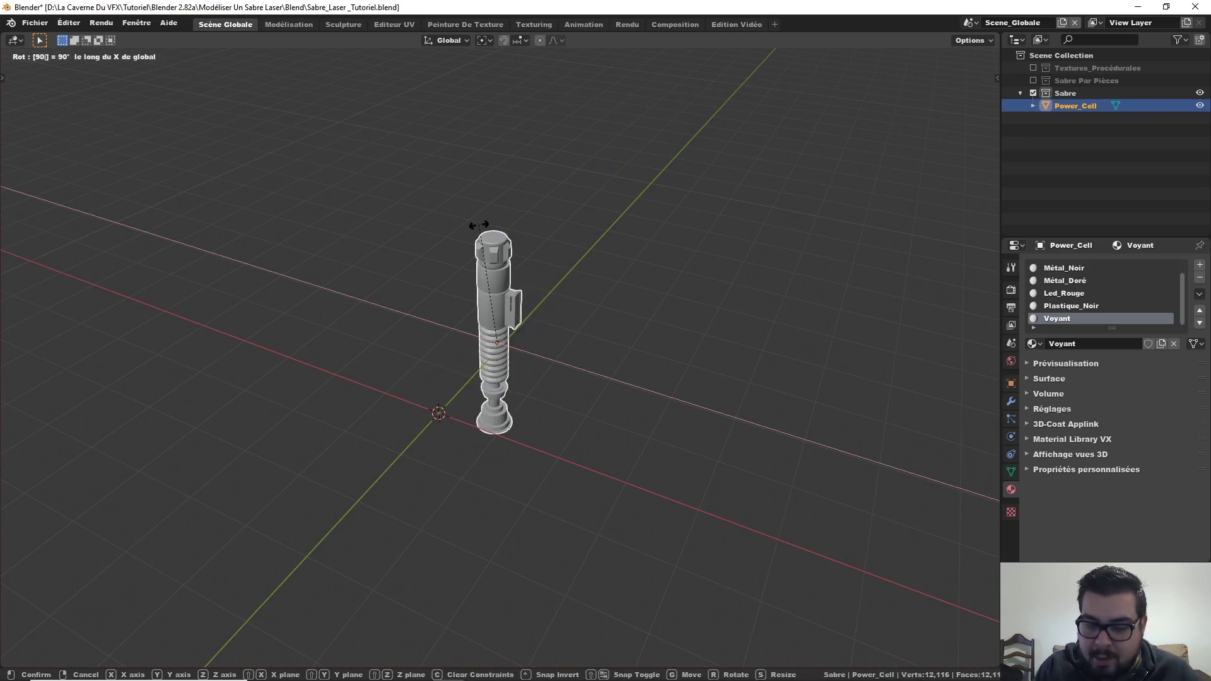
pyautogui.press('-')
pyautogui.press('Return')
pyautogui.press('KP_1')
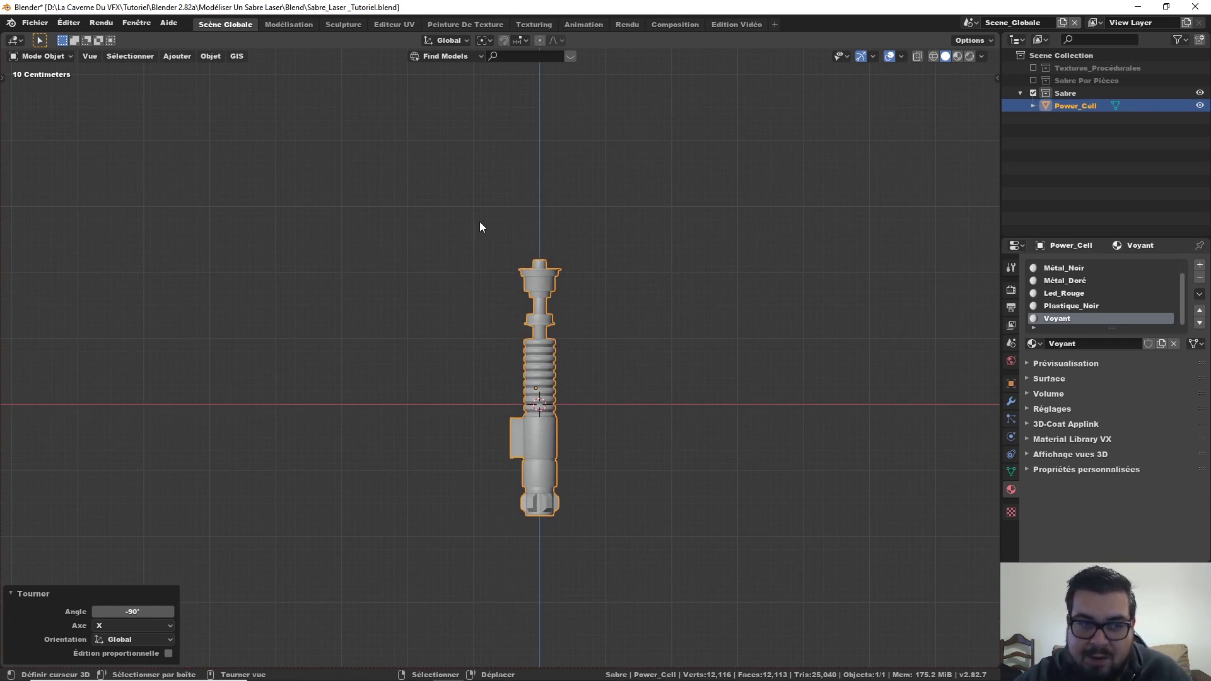
# - Snap the lightsaber to the 3D cursor
pyautogui.click(208, 56)
pyautogui.moveTo(262, 135)
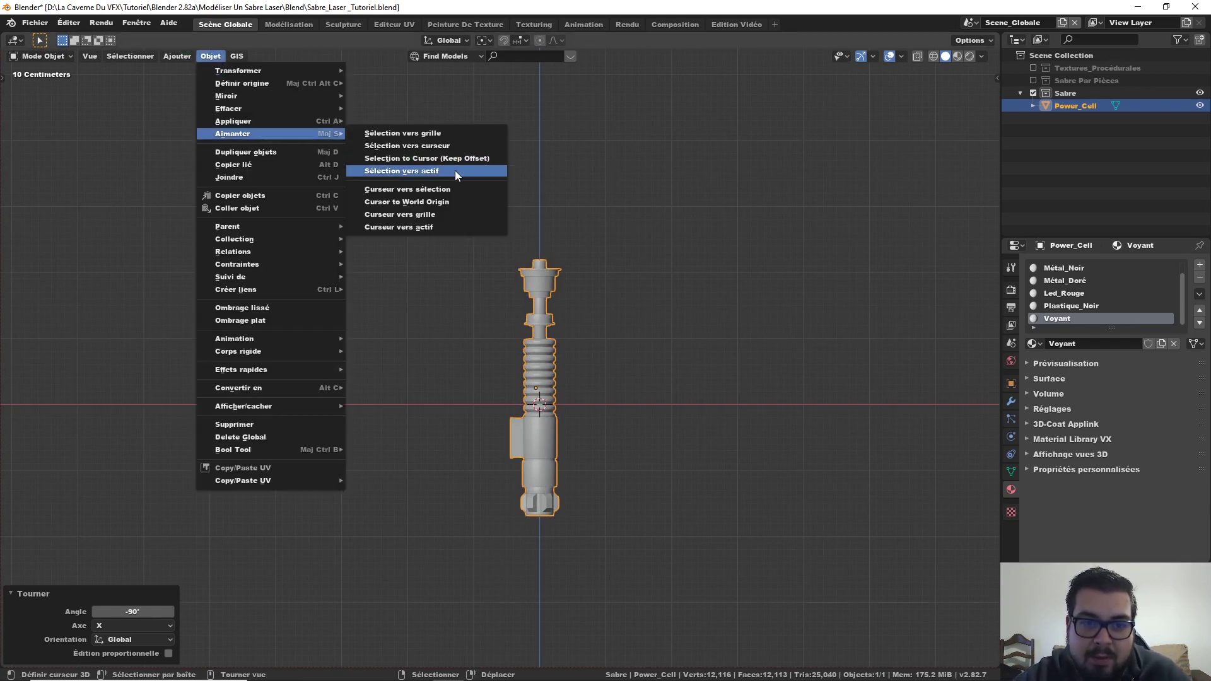
pyautogui.click(446, 147)
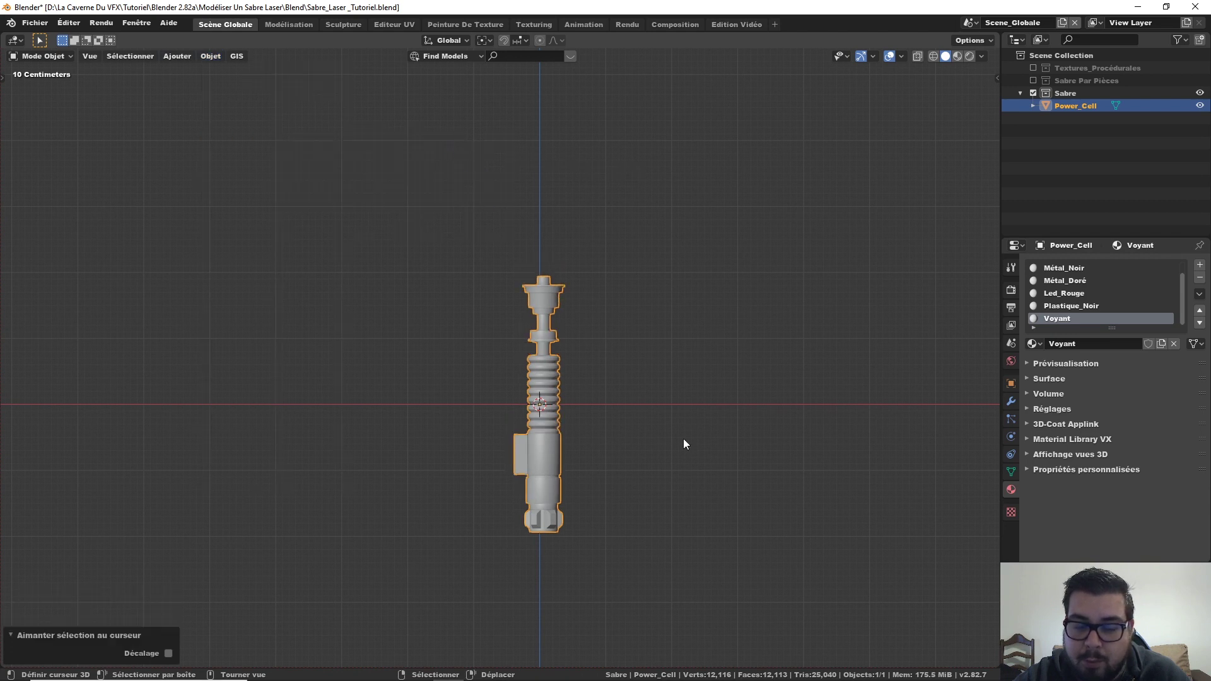
# - Raise the lightsaber about 1.94 m along Z onto the ground line and centre it with an X shift of about -0.0476 m
pyautogui.scroll(3, 644, 399)
pyautogui.press('g')
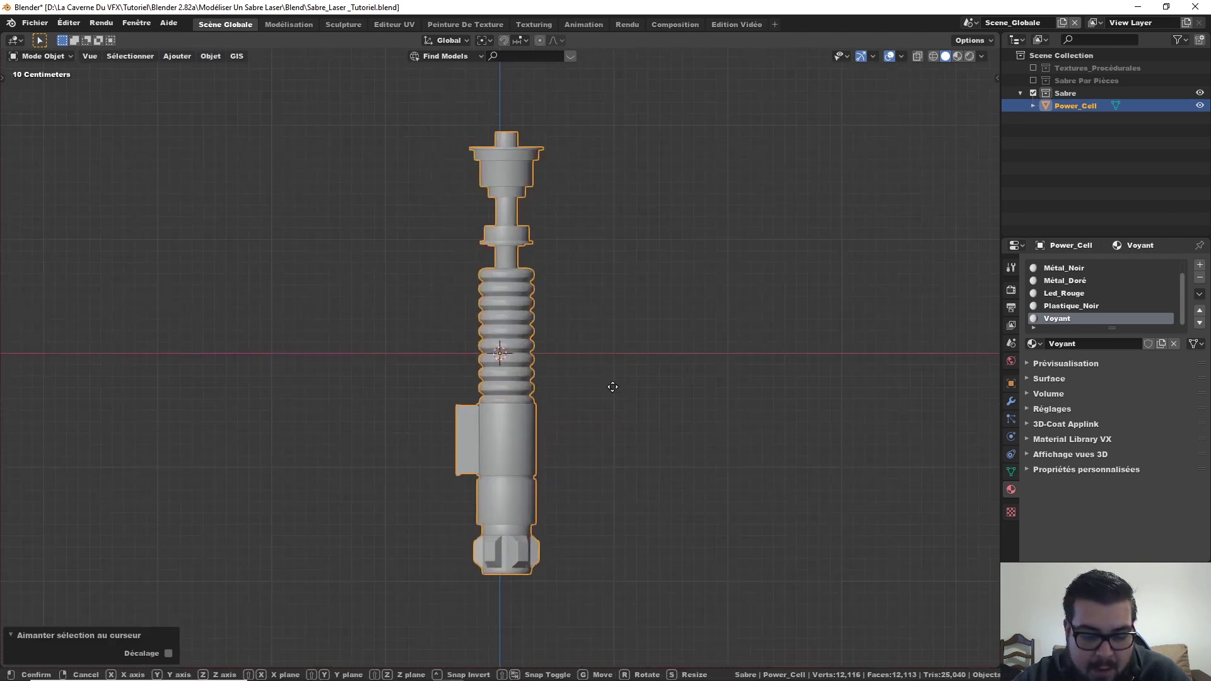
pyautogui.press('z')
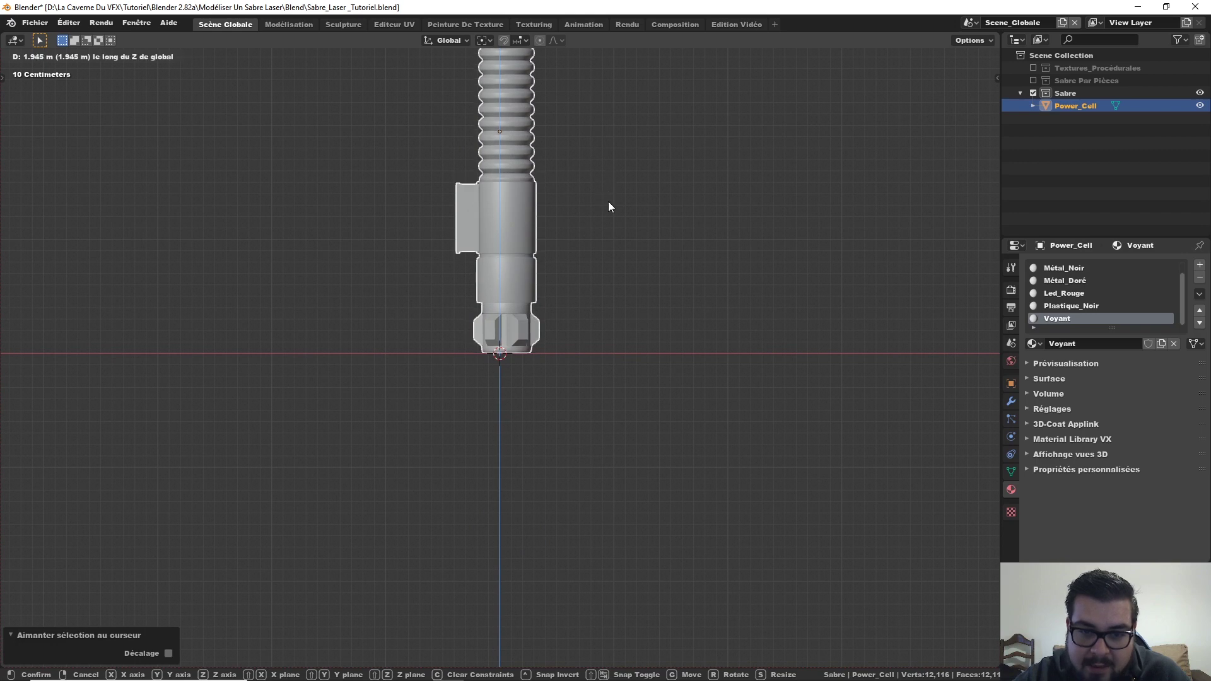
pyautogui.click(634, 232)
pyautogui.scroll(2, 646, 278)
pyautogui.press('g')
pyautogui.press('x')
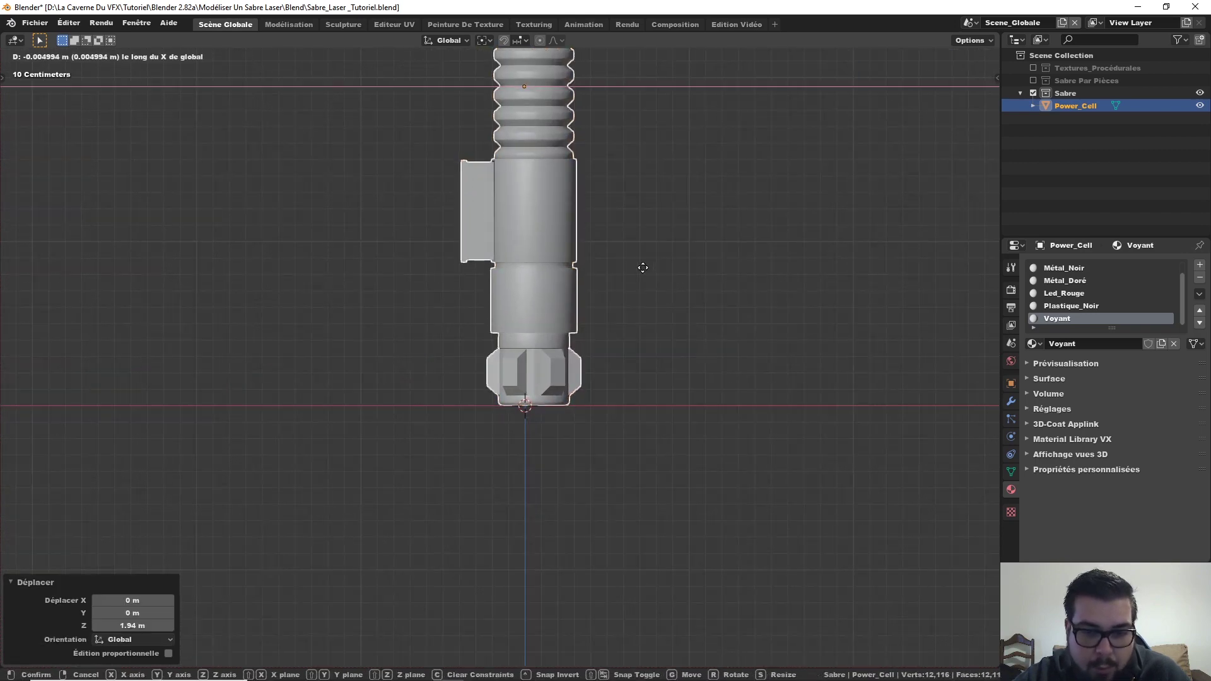
pyautogui.click(574, 264)
# - Set the lightsaber's origin to the 3D cursor at its base
pyautogui.scroll(-3, 612, 275)
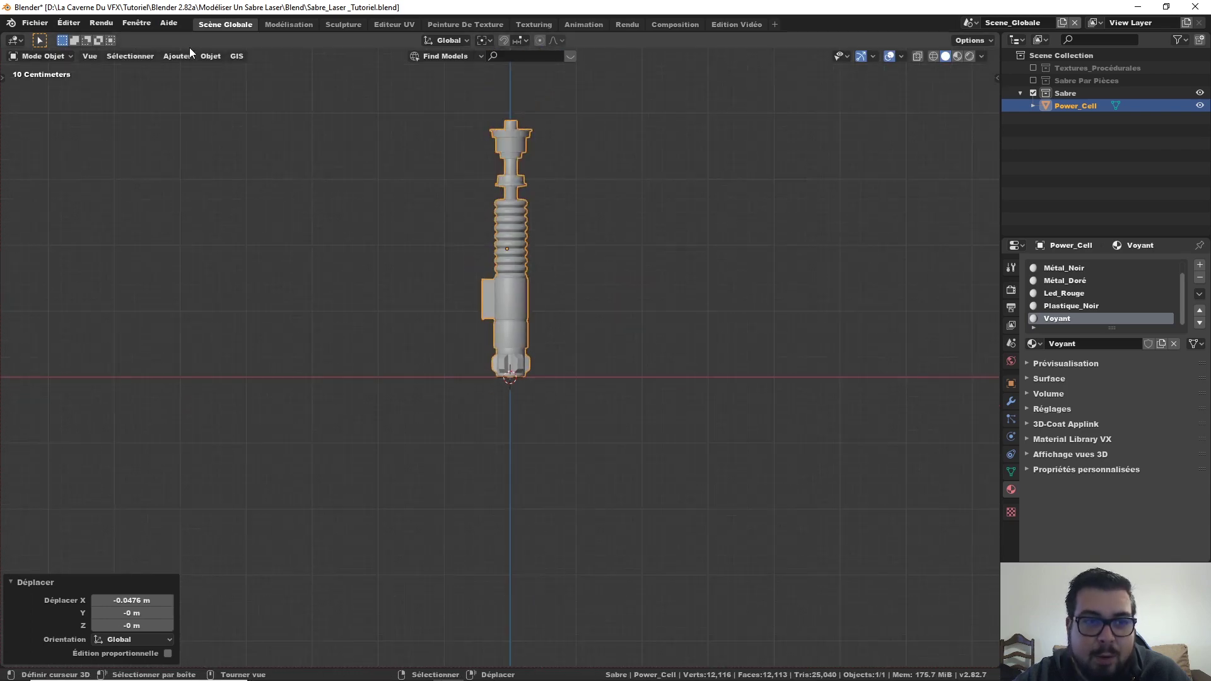
pyautogui.click(210, 56)
pyautogui.moveTo(276, 82)
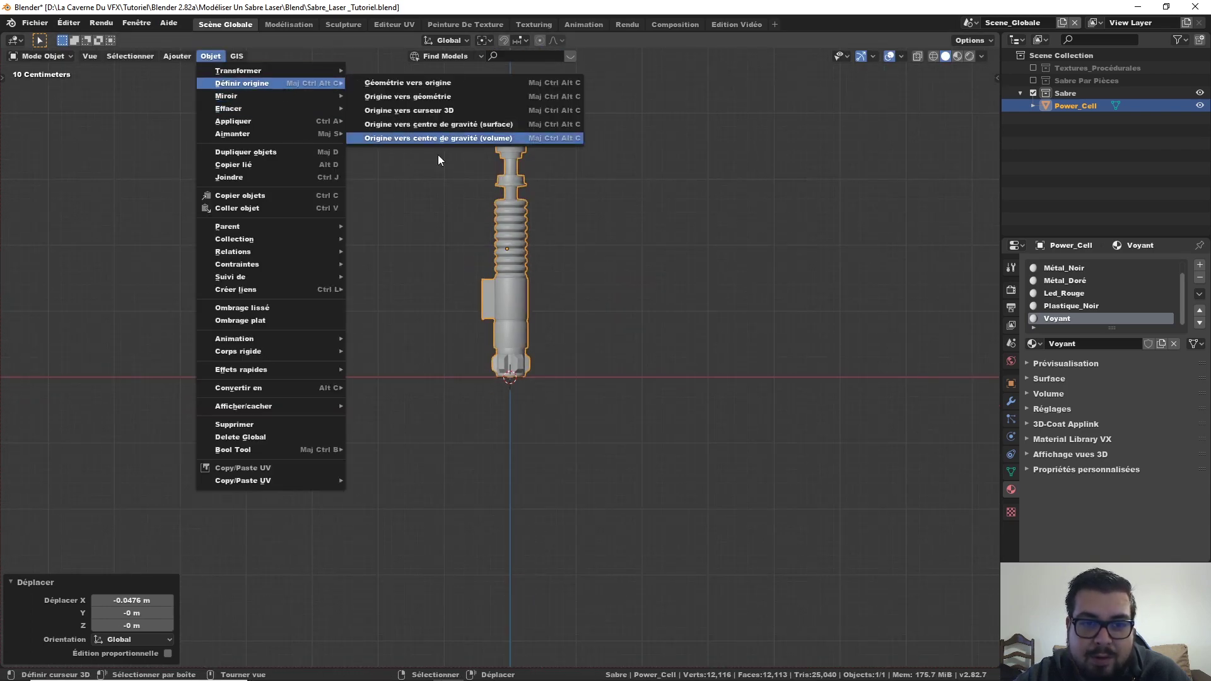
pyautogui.click(447, 111)
# - Examine the origin placement at the lightsaber's base, deselecting and reselecting the object
pyautogui.scroll(1, 611, 263)
pyautogui.press('a')
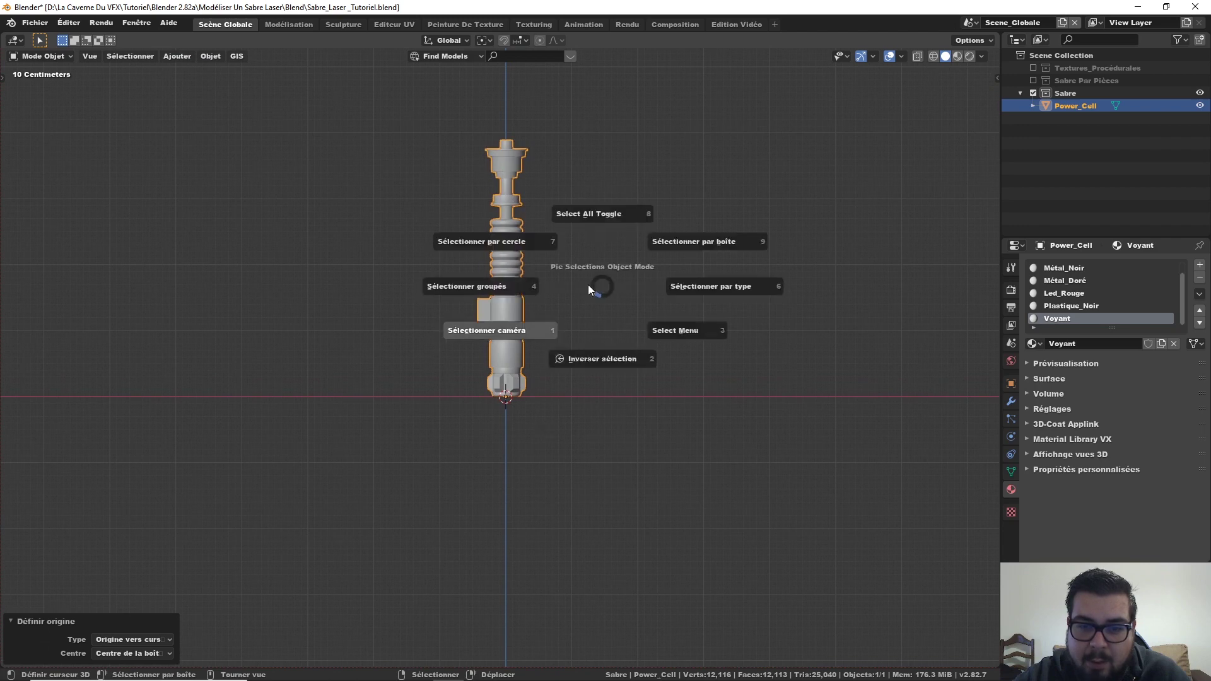
pyautogui.click(603, 214)
pyautogui.moveTo(511, 396); pyautogui.dragTo(578, 380, button='middle')
pyautogui.press('KP_1')
pyautogui.click(485, 363)
pyautogui.press('g')
pyautogui.press('Escape')
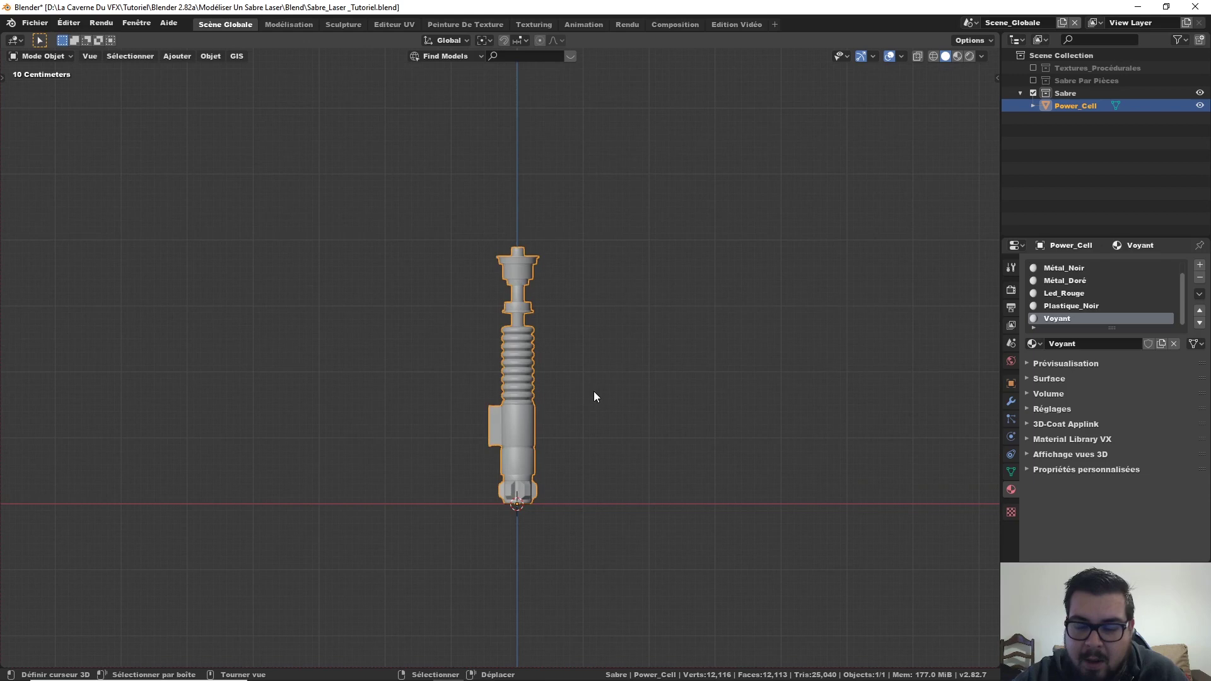
# - Rotate the lightsaber 90° about the global Z axis
pyautogui.scroll(4, 599, 392)
pyautogui.scroll(-2, 599, 392)
pyautogui.press('r')
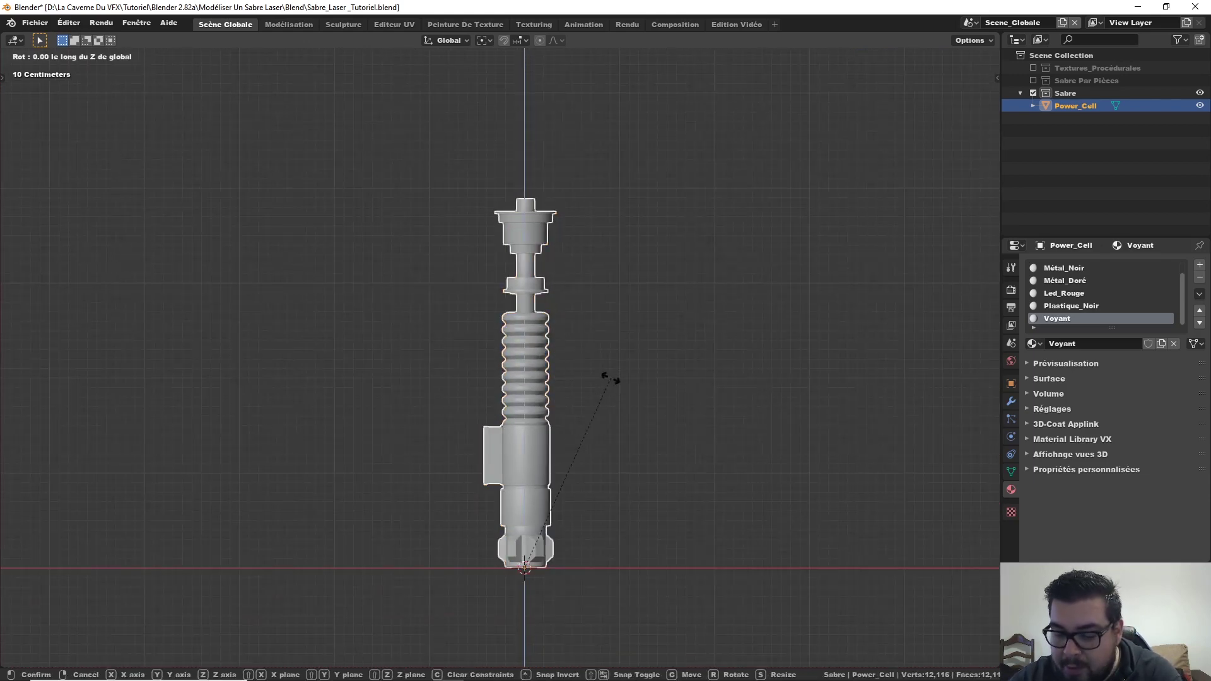
pyautogui.write('90')
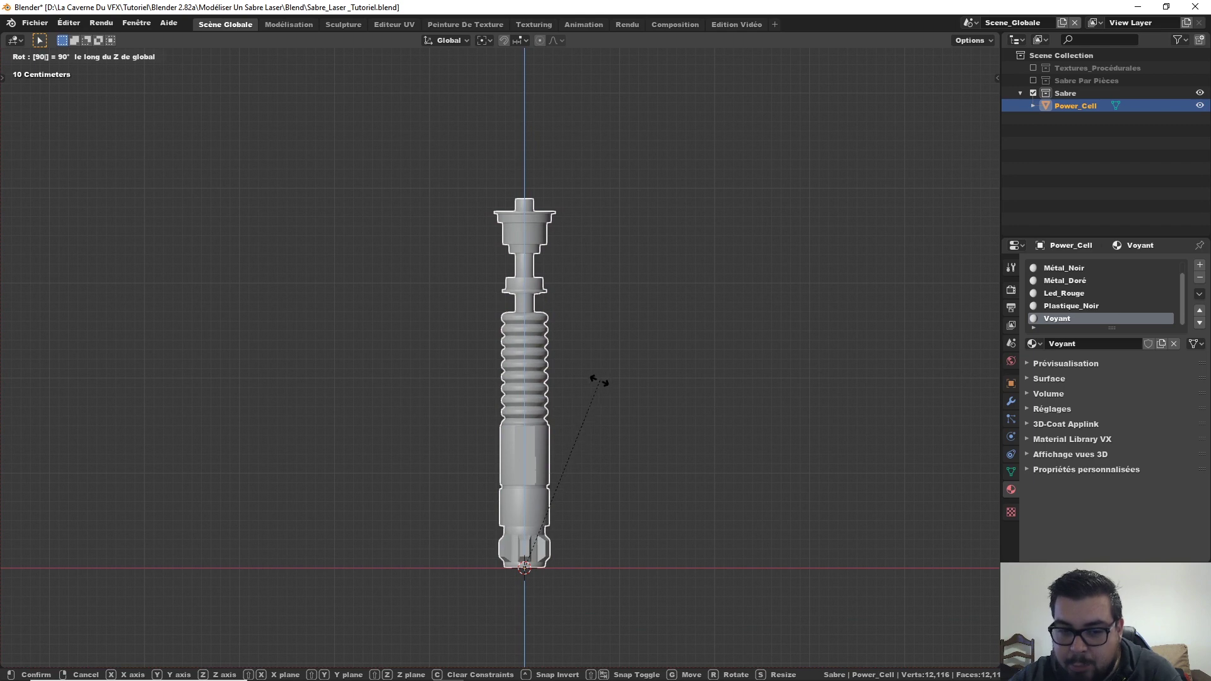
pyautogui.press('Return')
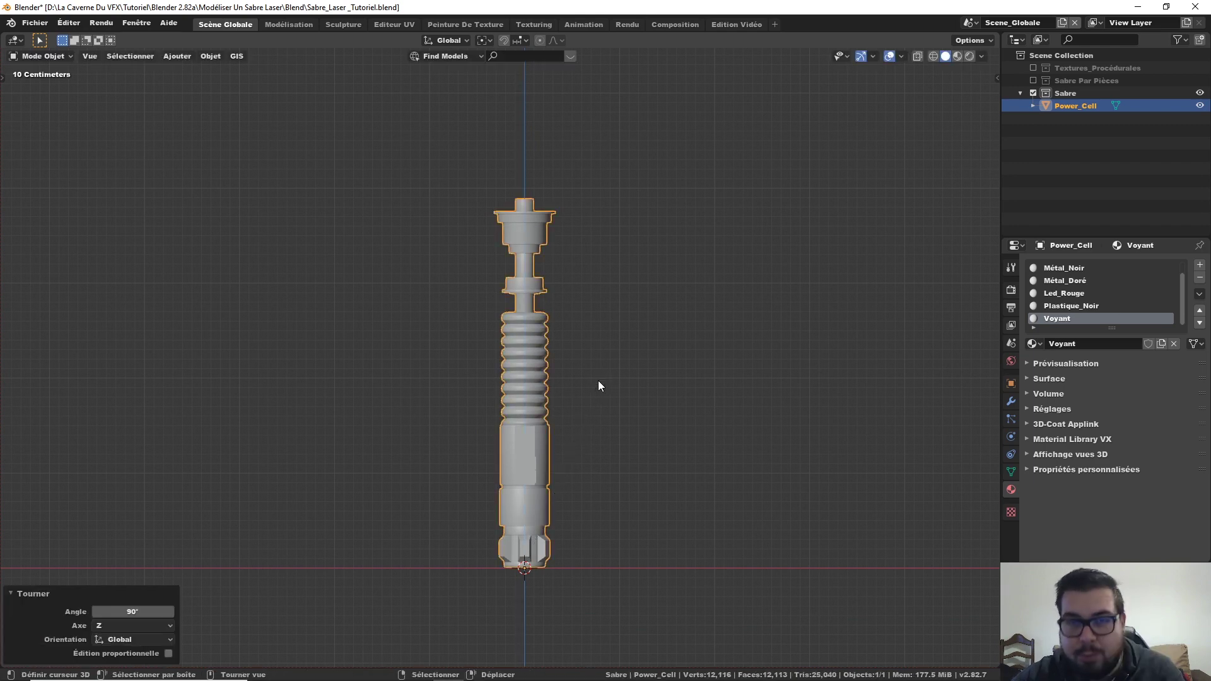
# - Make the Métal material slot active and open the Texturing workspace
pyautogui.scroll(3, 598, 381)
pyautogui.scroll(-1, 597, 305)
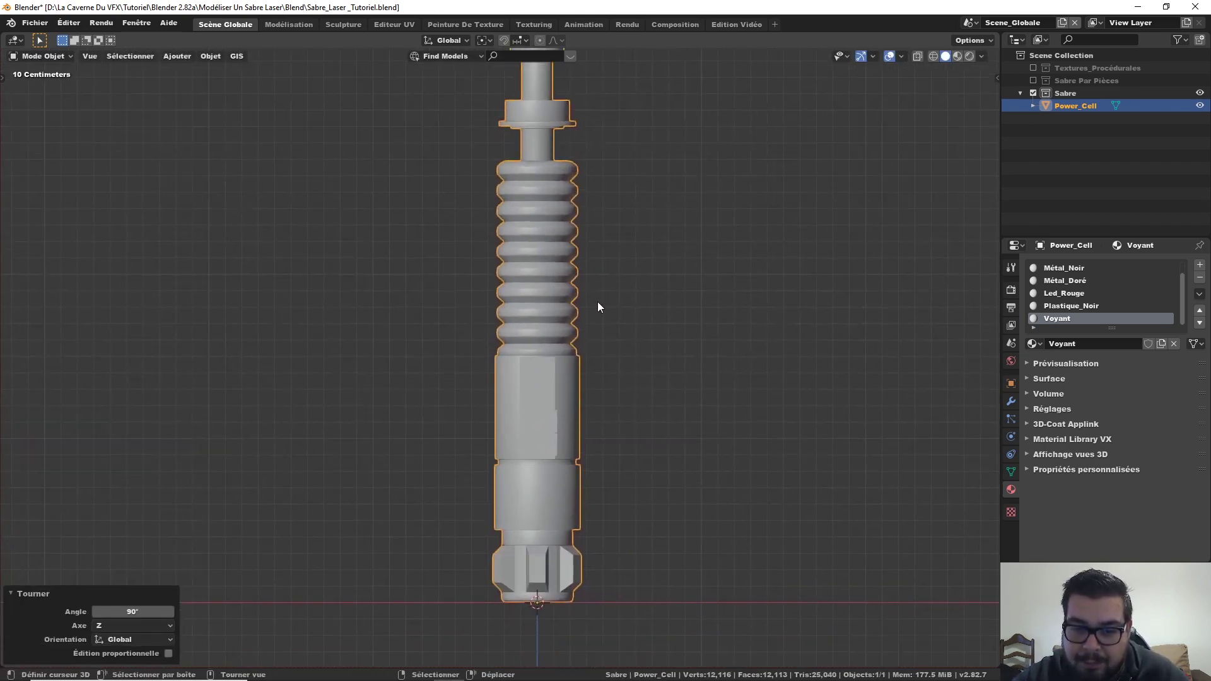
pyautogui.scroll(5, 598, 371)
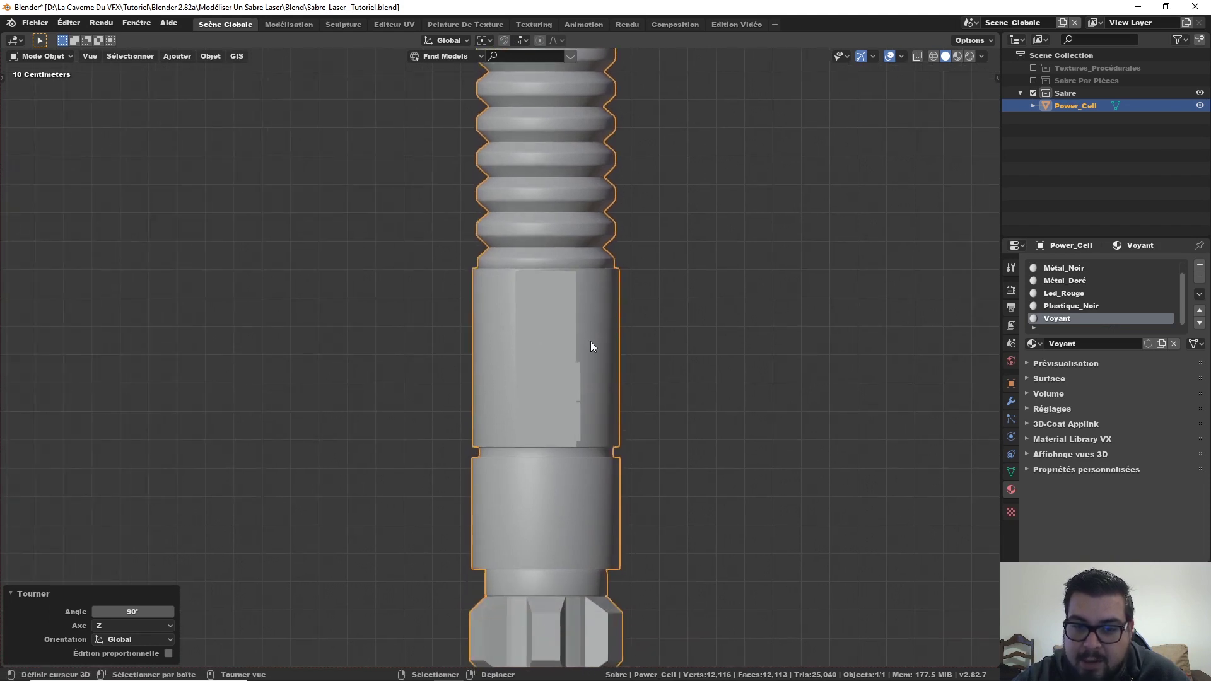
pyautogui.scroll(-4, 608, 338)
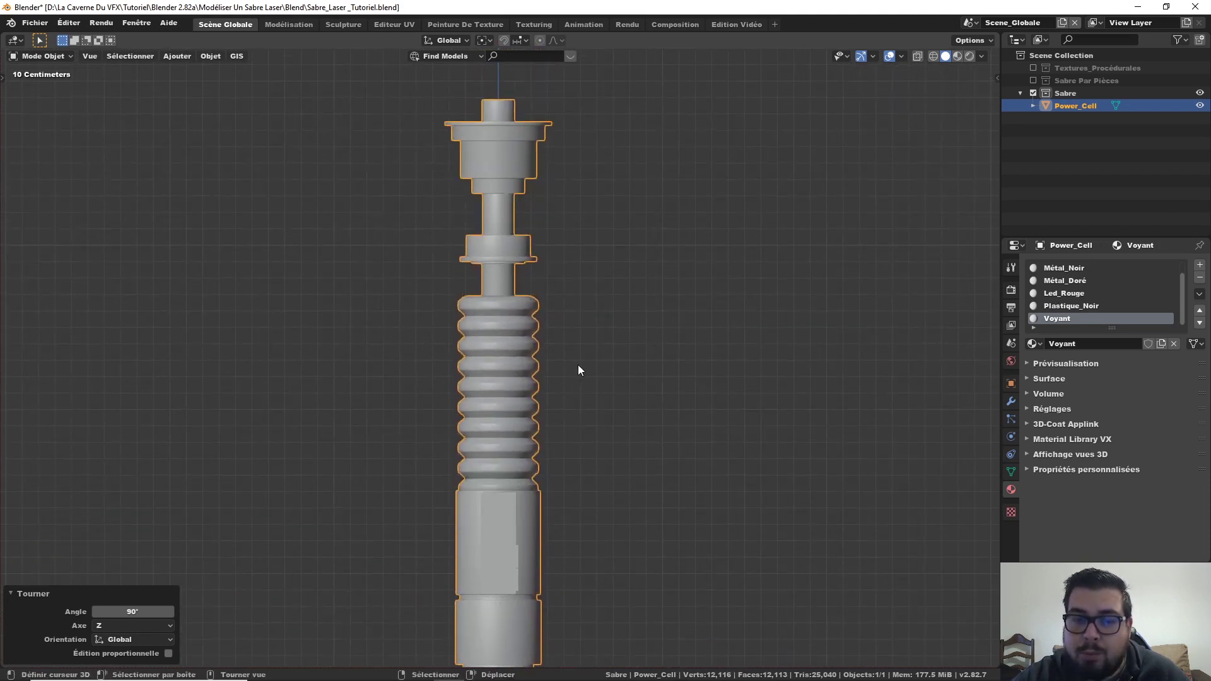
pyautogui.keyDown('shift'); pyautogui.moveTo(600, 482); pyautogui.dragTo(607, 400, button='middle'); pyautogui.keyUp('shift')
pyautogui.scroll(1, 1095, 283)
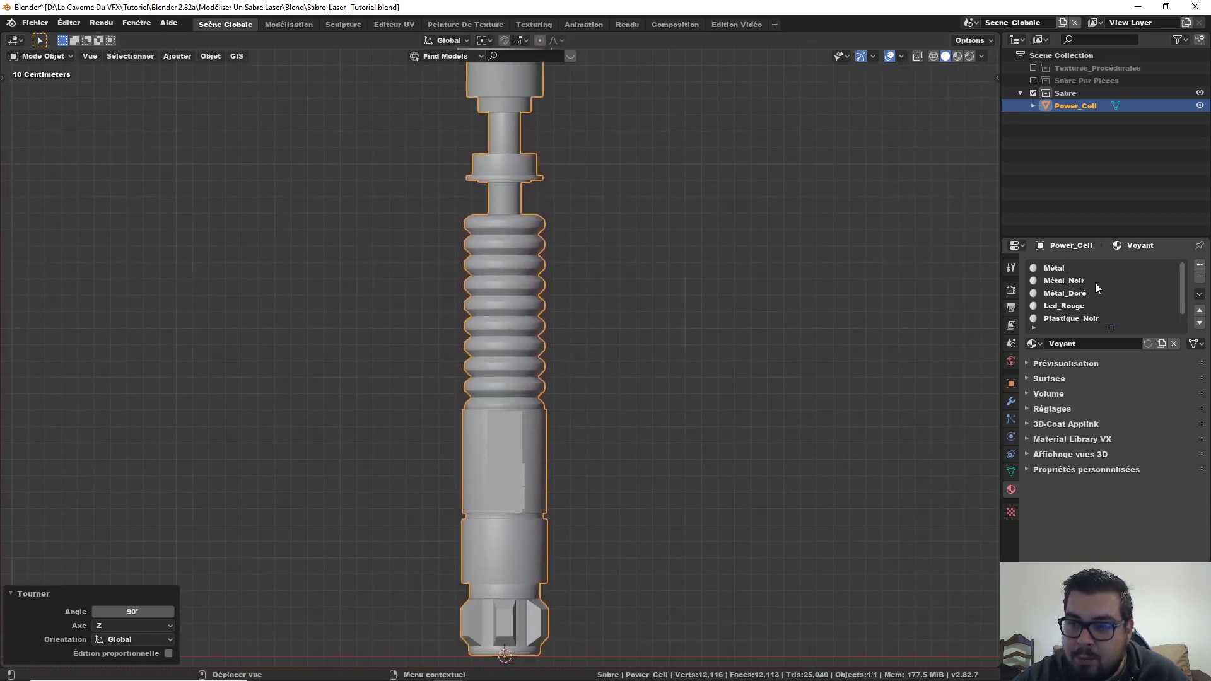
pyautogui.click(1061, 268)
pyautogui.click(534, 25)
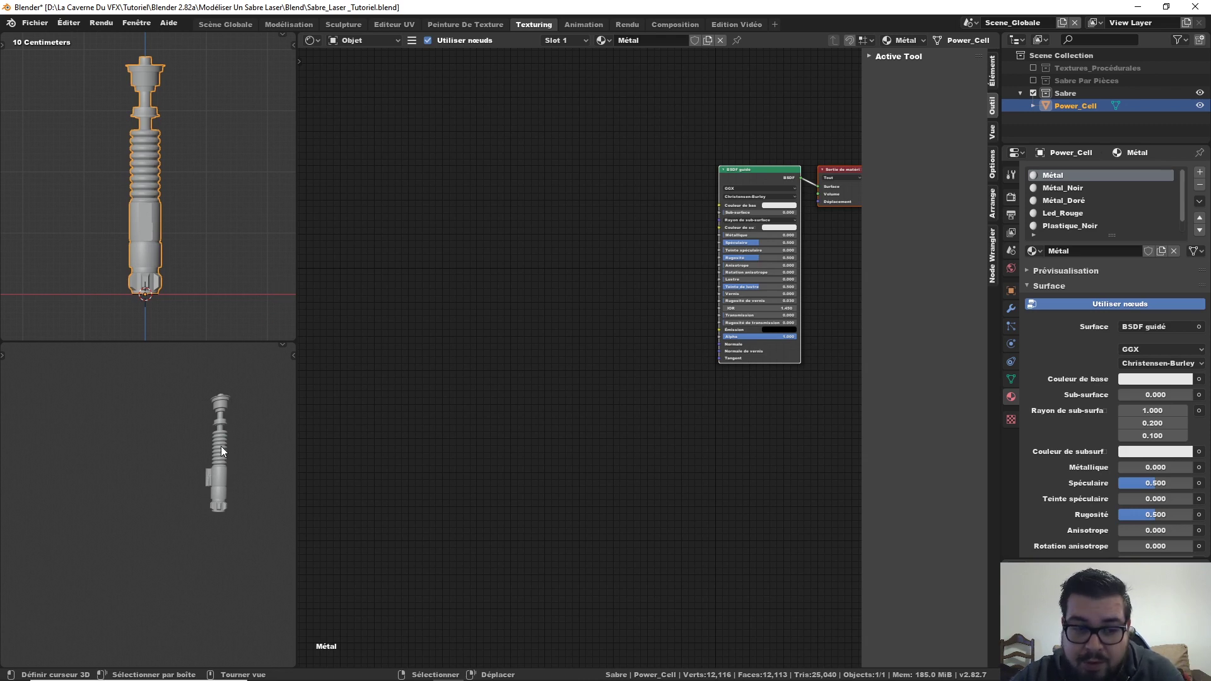
# - Show the lightsaber from the front in the lower viewport and set both 3D viewports to rendered shading
pyautogui.press('KP_1')
pyautogui.scroll(4, 217, 446)
pyautogui.keyDown('shift'); pyautogui.moveTo(200, 445); pyautogui.dragTo(285, 555, button='middle'); pyautogui.keyUp('shift')
pyautogui.scroll(2, 276, 538)
pyautogui.keyDown('shift'); pyautogui.moveTo(237, 517); pyautogui.dragTo(263, 500, button='middle'); pyautogui.keyUp('shift')
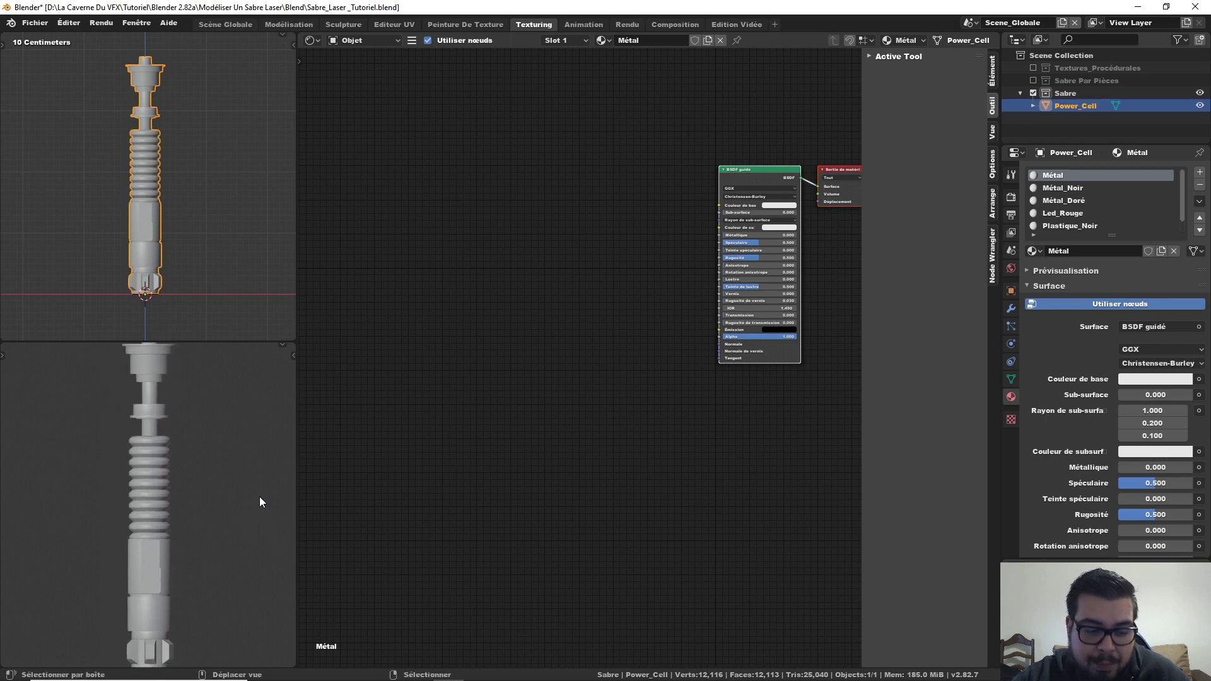
pyautogui.hotkey('shift', 'z')
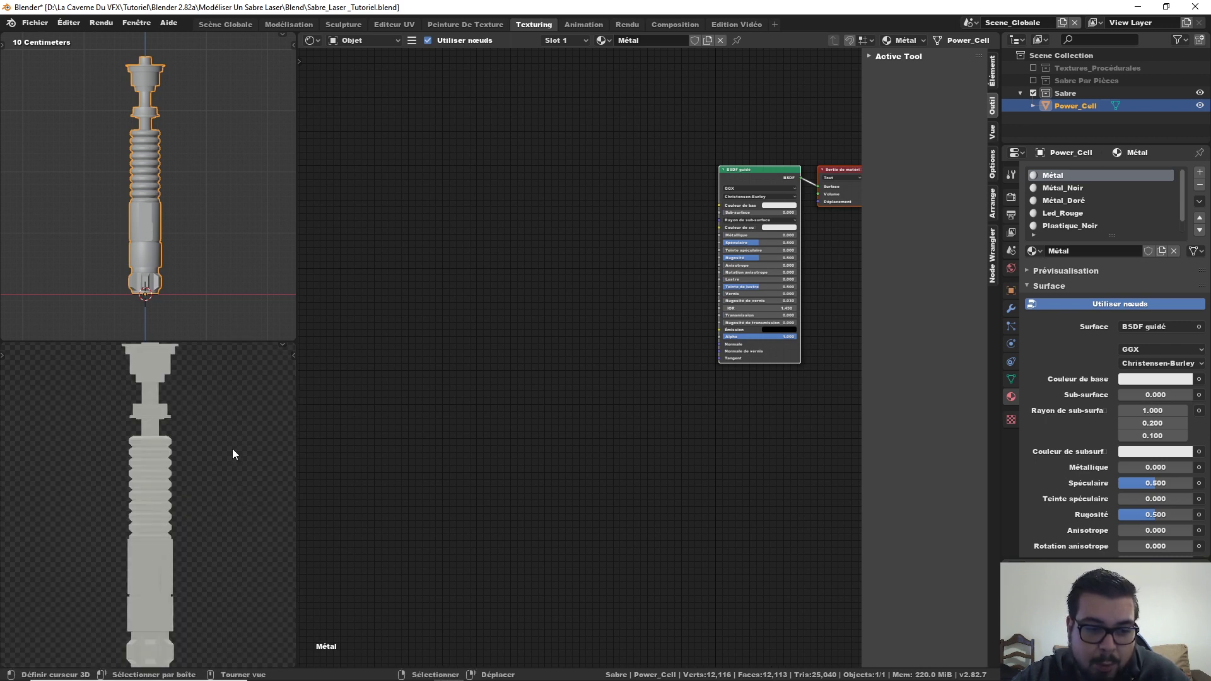
pyautogui.scroll(1, 232, 448)
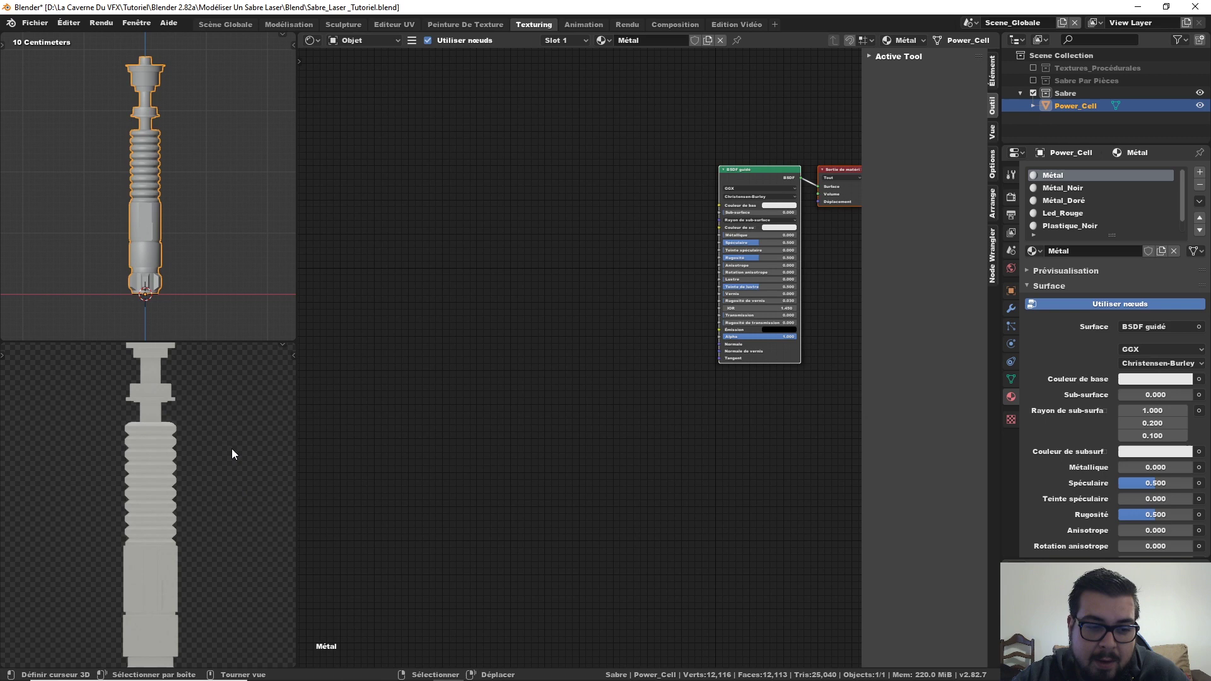
pyautogui.keyDown('shift'); pyautogui.moveTo(232, 449); pyautogui.dragTo(247, 662, button='middle'); pyautogui.keyUp('shift')
pyautogui.scroll(4, 242, 553)
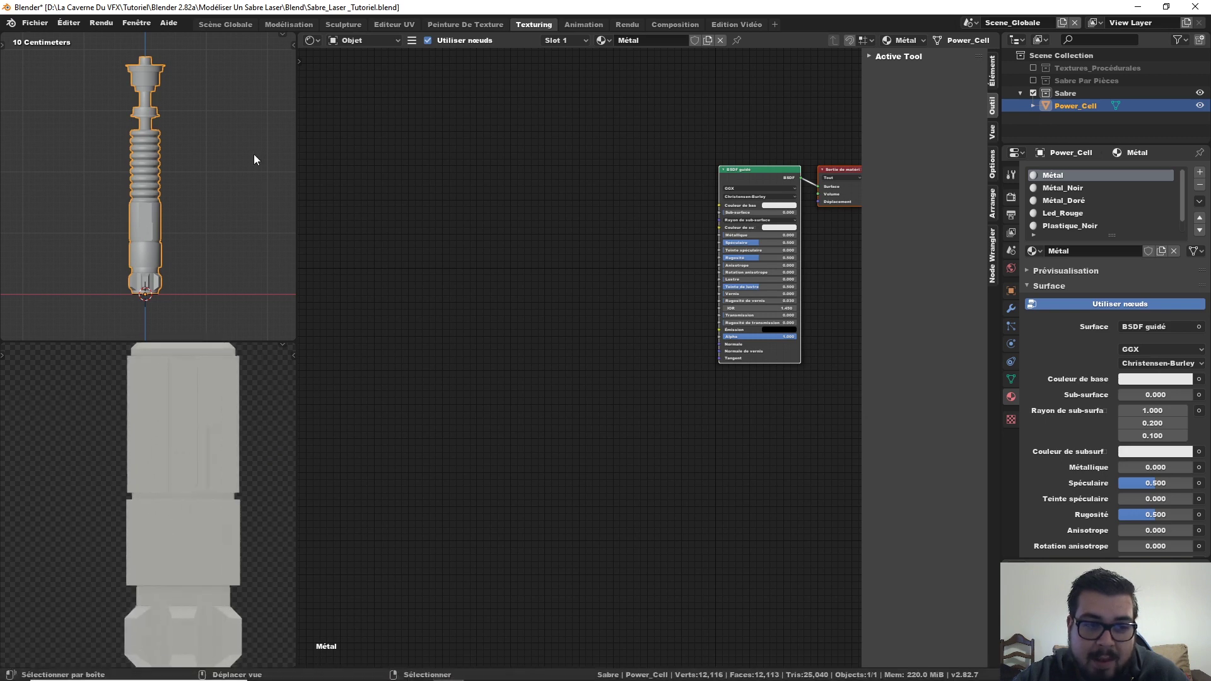
pyautogui.hotkey('shift', 'z')
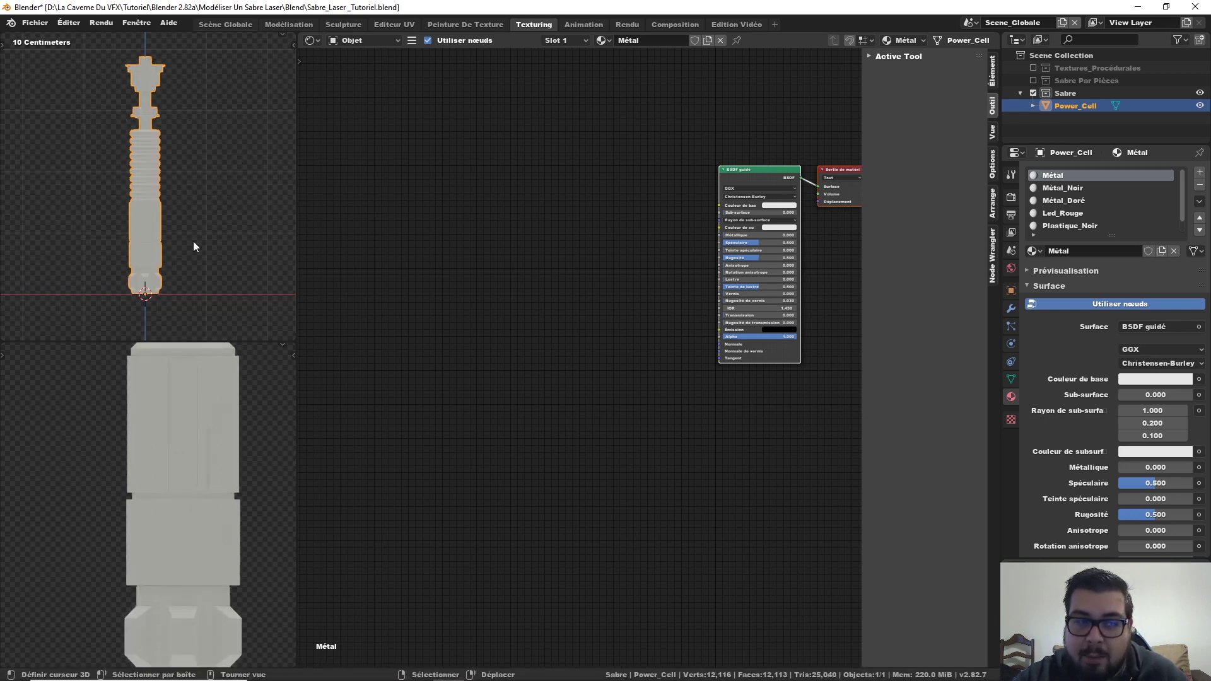
# - Set the Métallique value of the Métal material's BSDF guidé node to 1.000
pyautogui.moveTo(602, 156); pyautogui.dragTo(426, 164, button='middle')
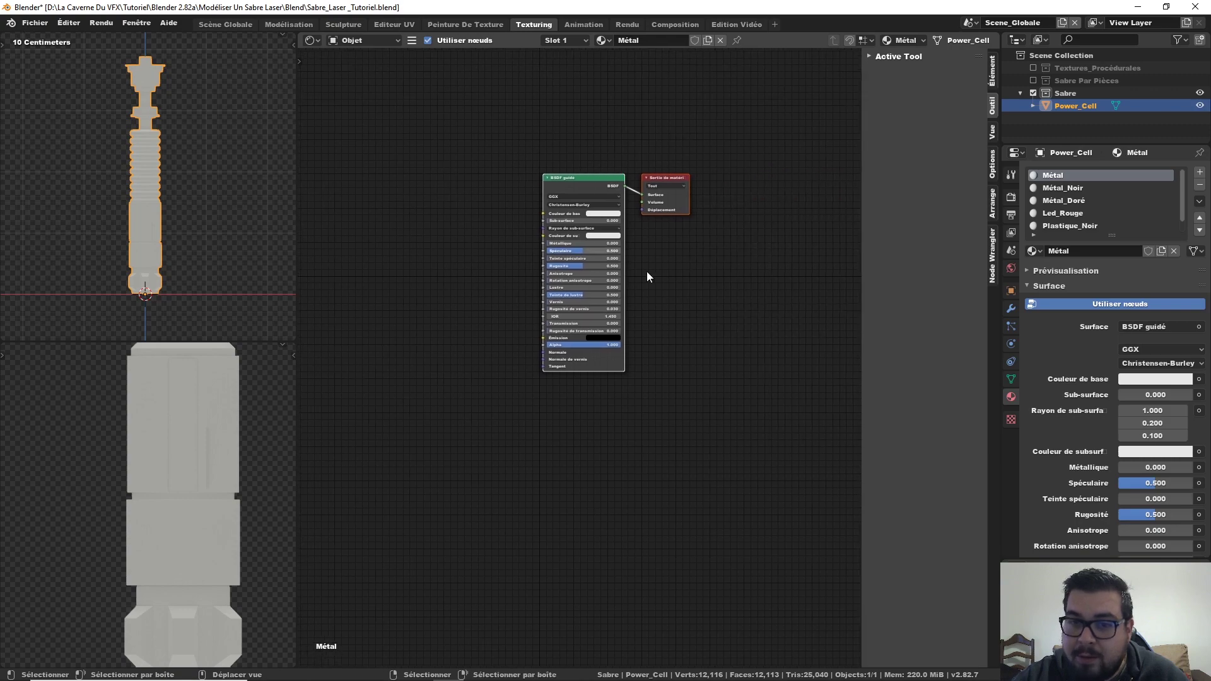
pyautogui.scroll(2, 648, 277)
pyautogui.moveTo(692, 216); pyautogui.dragTo(694, 300, button='middle')
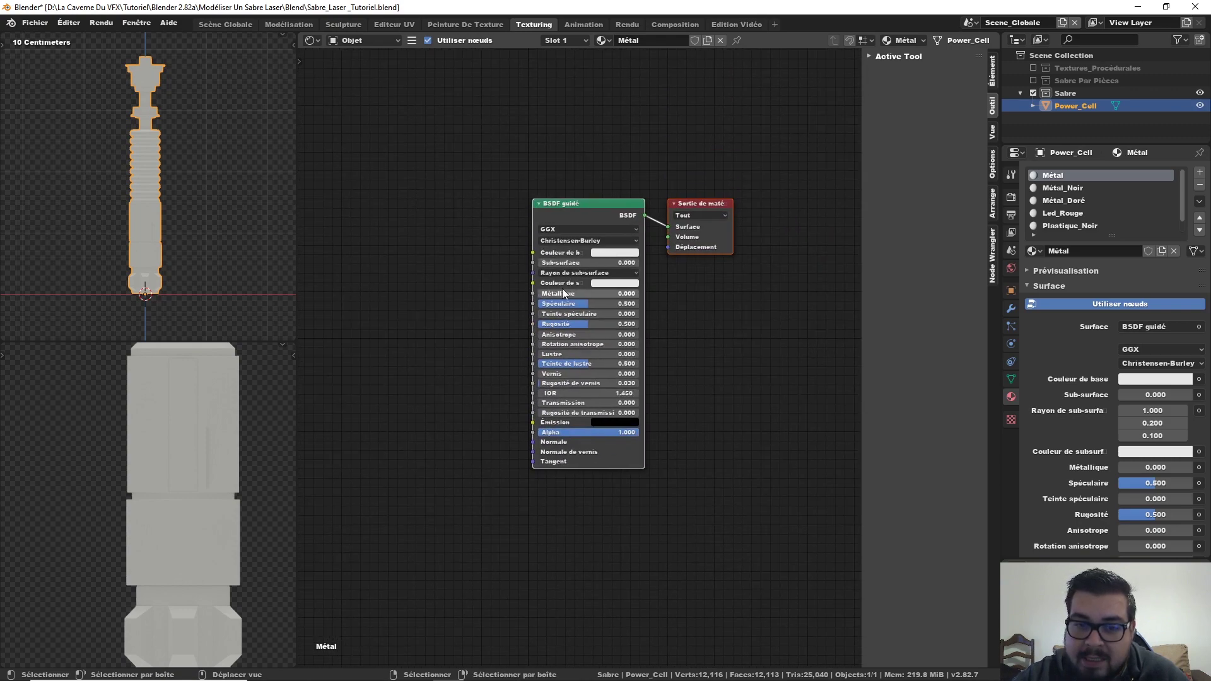
pyautogui.moveTo(564, 294); pyautogui.dragTo(638, 289)
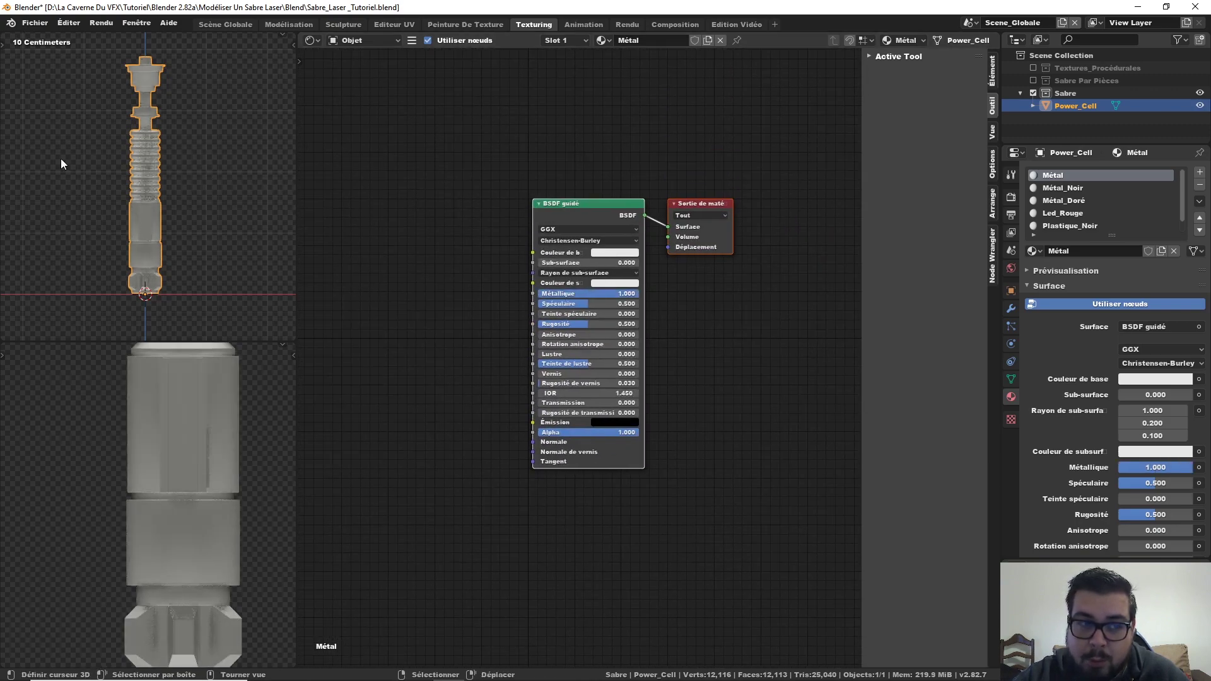
# - Add a Fresnel node to the Métal material and connect its Fac output to the Spéculaire input of BSDF guidé
pyautogui.moveTo(366, 234); pyautogui.dragTo(419, 197, button='middle')
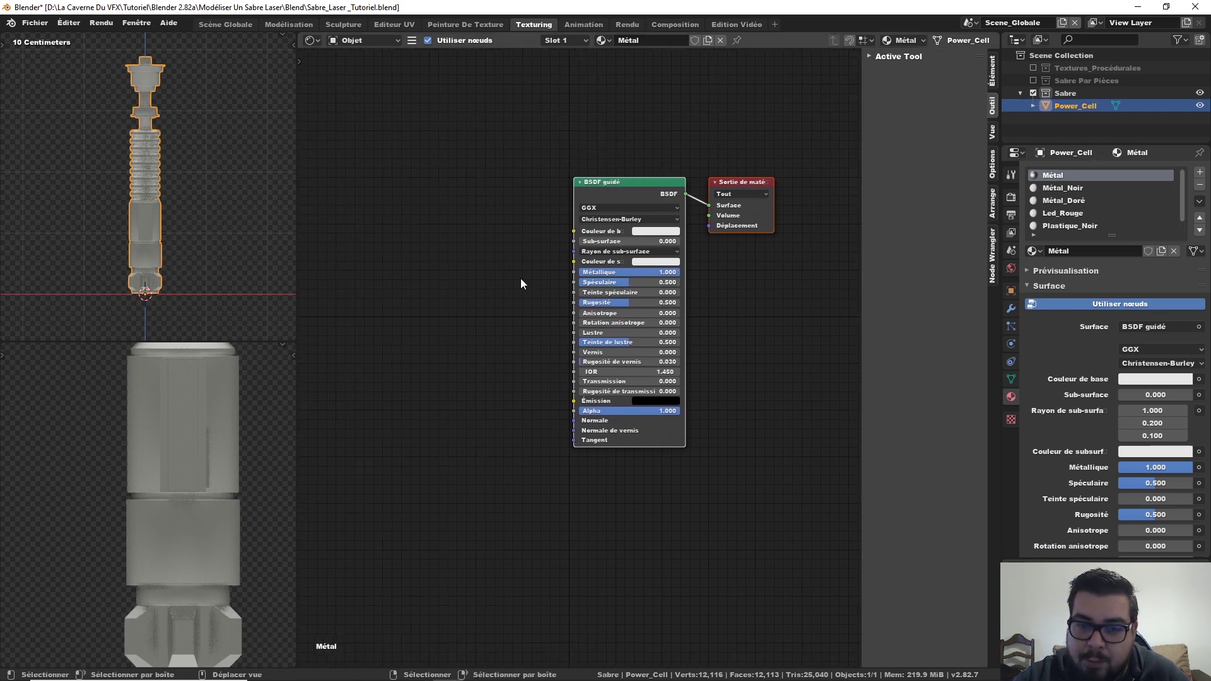
pyautogui.hotkey('shift', 'a')
pyautogui.click(502, 279)
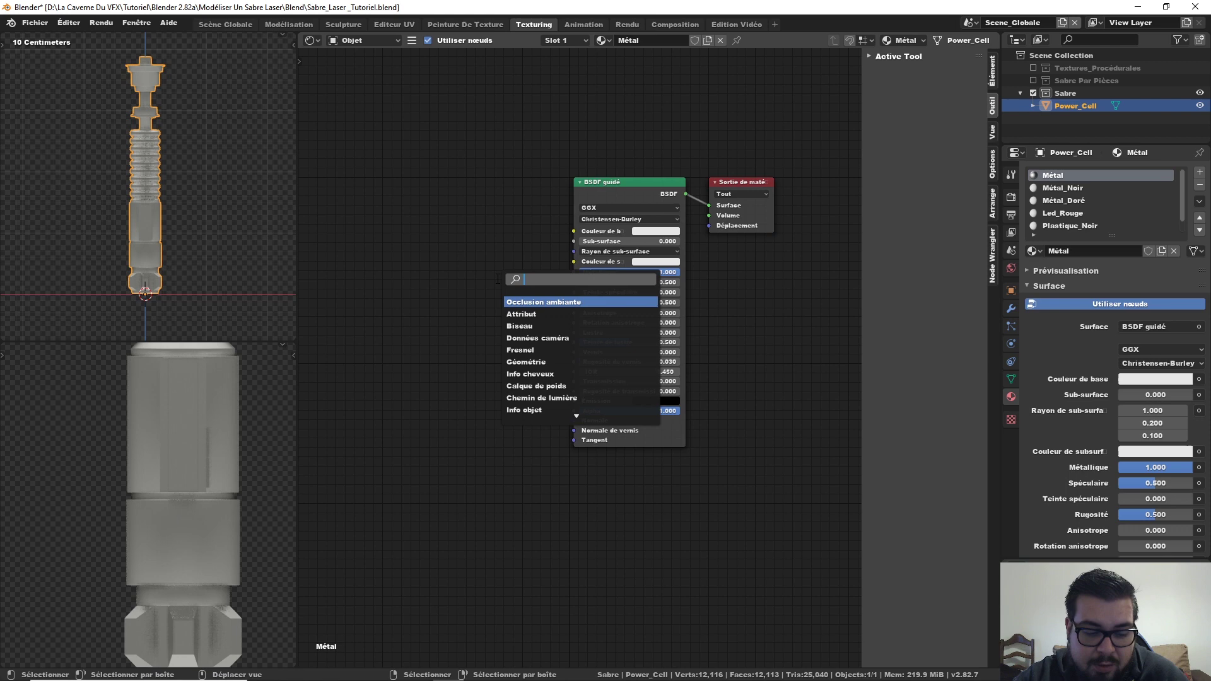
pyautogui.write('fres')
pyautogui.click(514, 301)
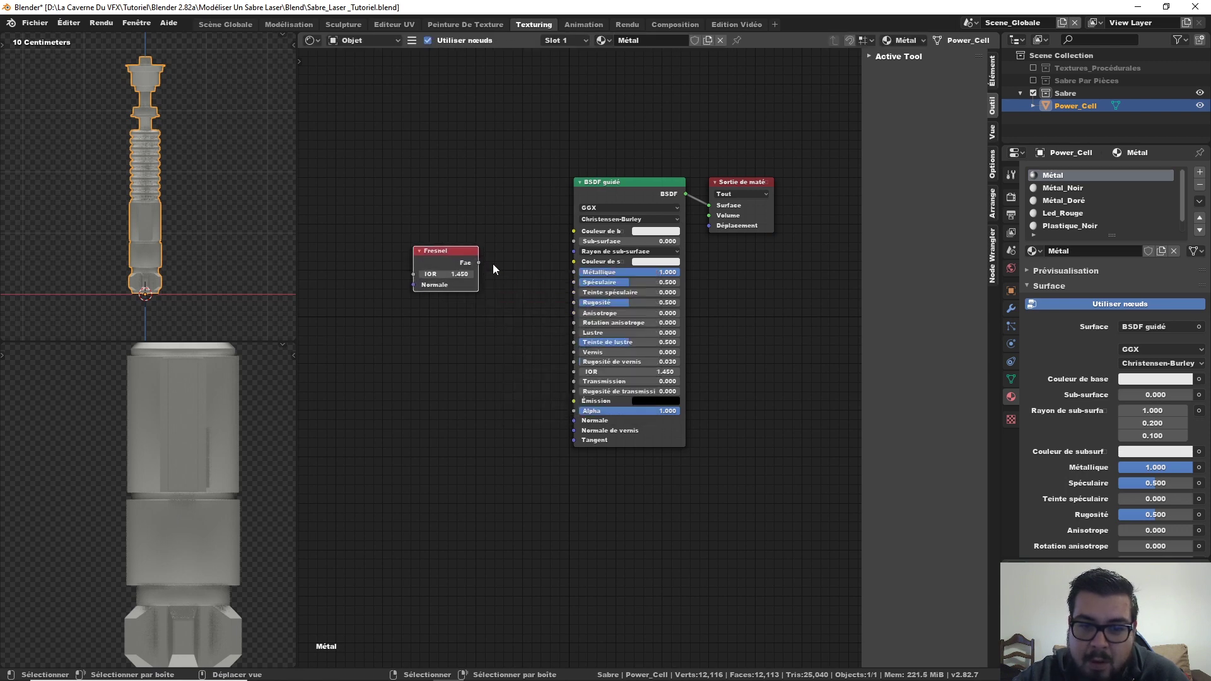
pyautogui.moveTo(478, 263); pyautogui.dragTo(573, 282)
# - Set the Fresnel node's IOR to 2.15 and move the node closer to BSDF guidé
pyautogui.doubleClick(451, 274)
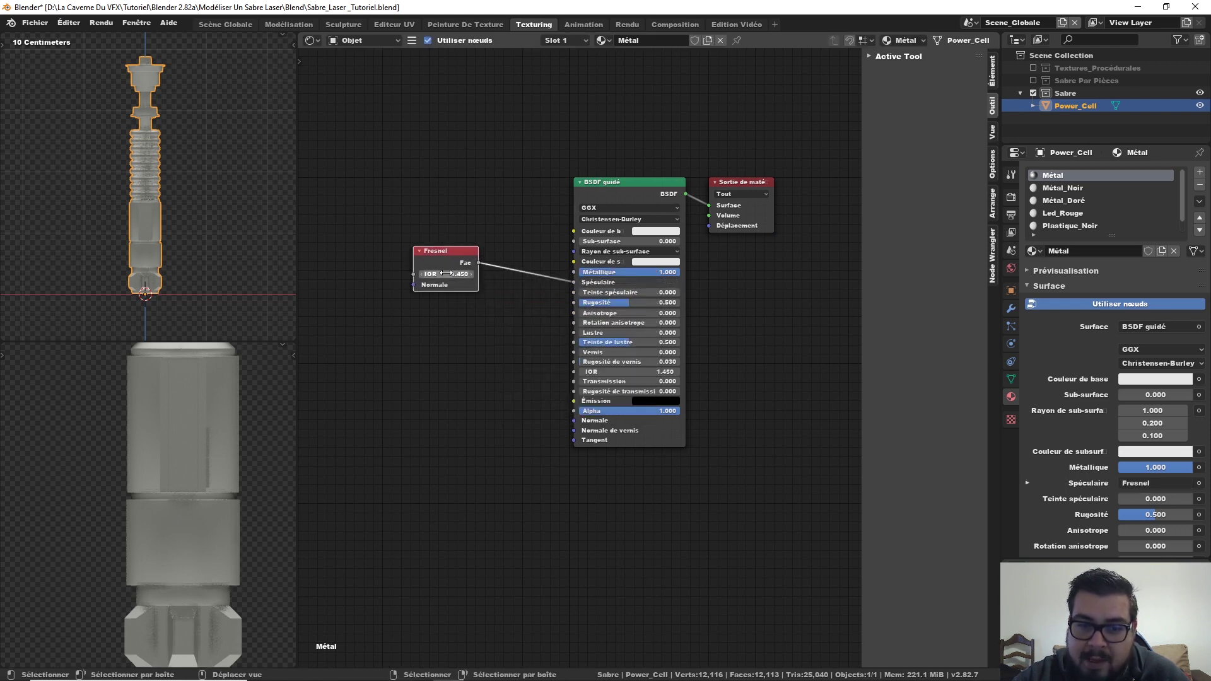
pyautogui.write('2.115')
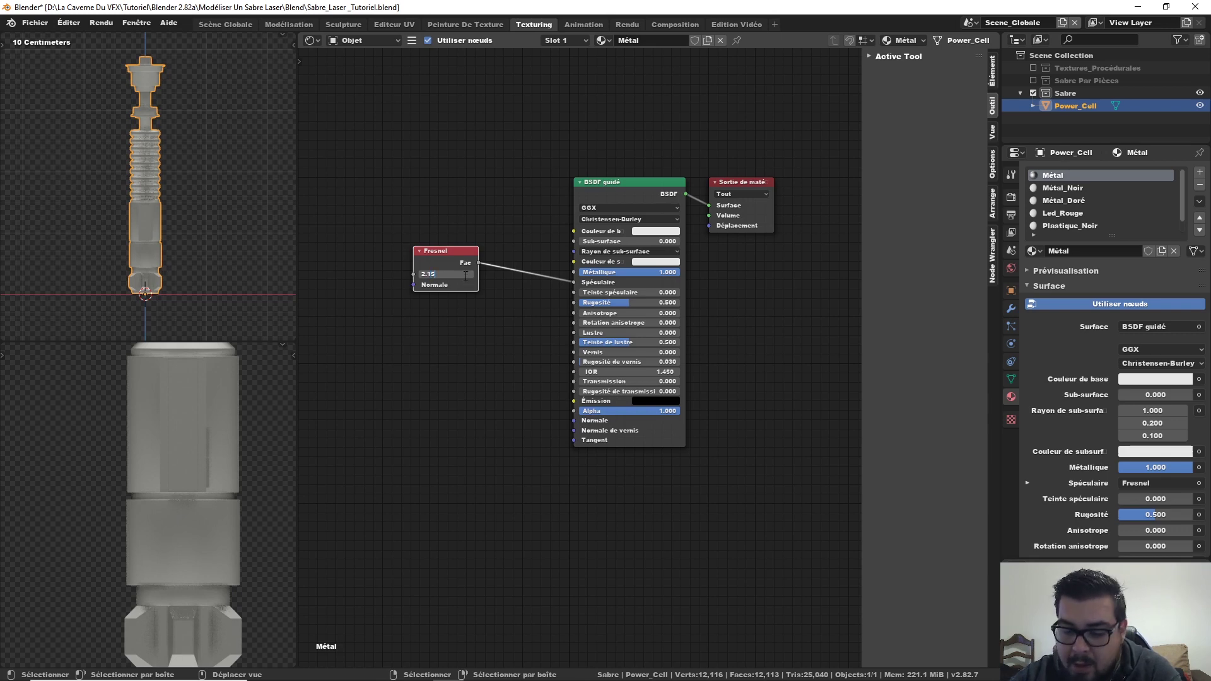
pyautogui.press('Return')
pyautogui.moveTo(440, 251); pyautogui.dragTo(487, 254)
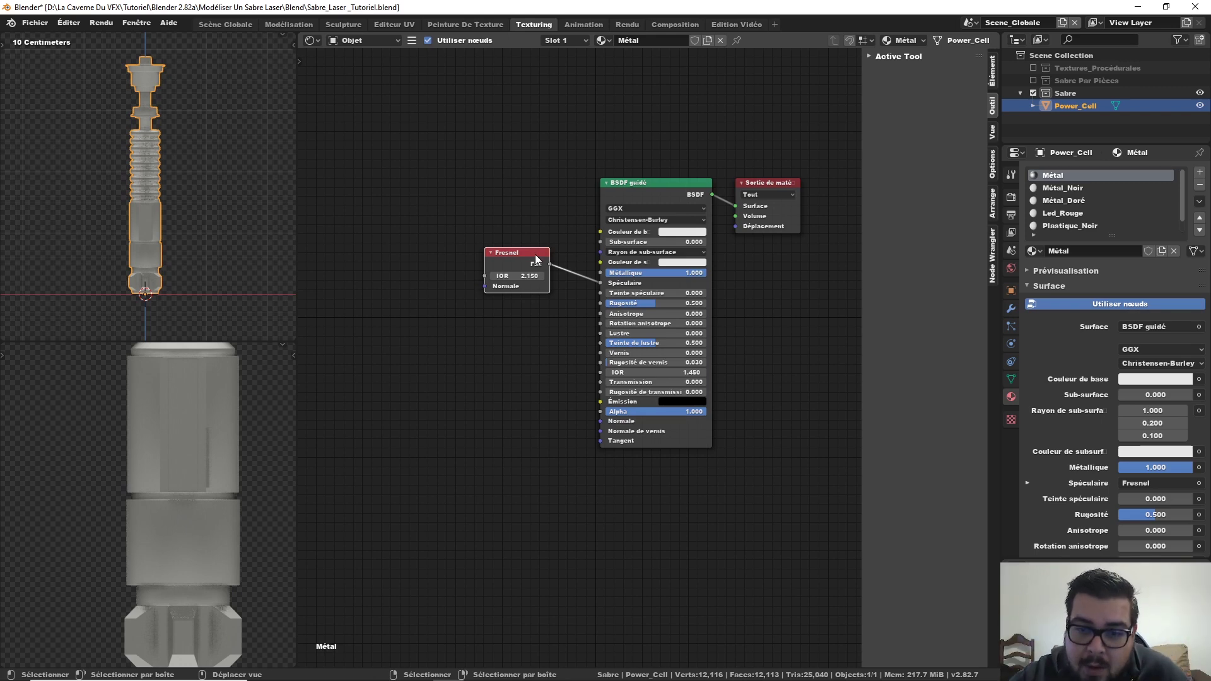
# - Set the Rugosité of the Métal material's BSDF guidé node to 0.35
pyautogui.doubleClick(638, 302)
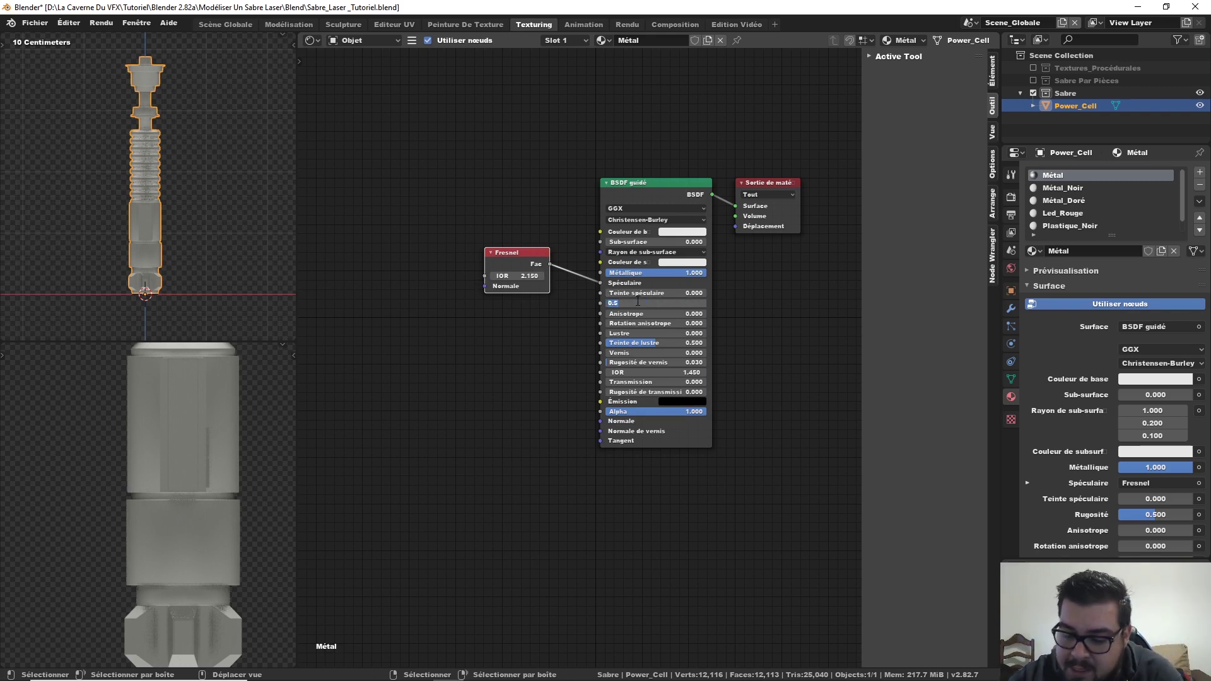
pyautogui.write('0.35')
pyautogui.press('Return')
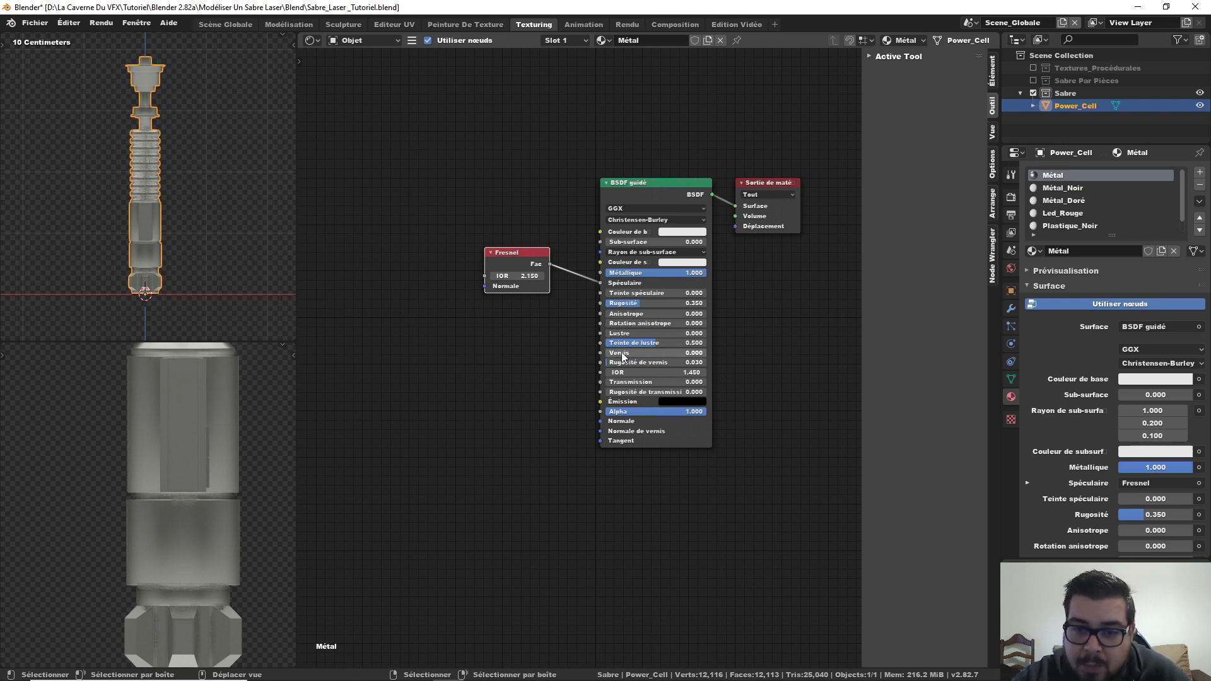
# - Set Teinte de lustre, Vernis and Rugosité de vernis to 0 on the Métal material's BSDF guidé node
pyautogui.scroll(1, 619, 350)
pyautogui.moveTo(670, 341); pyautogui.dragTo(609, 363)
pyautogui.moveTo(787, 471); pyautogui.dragTo(831, 405, button='middle')
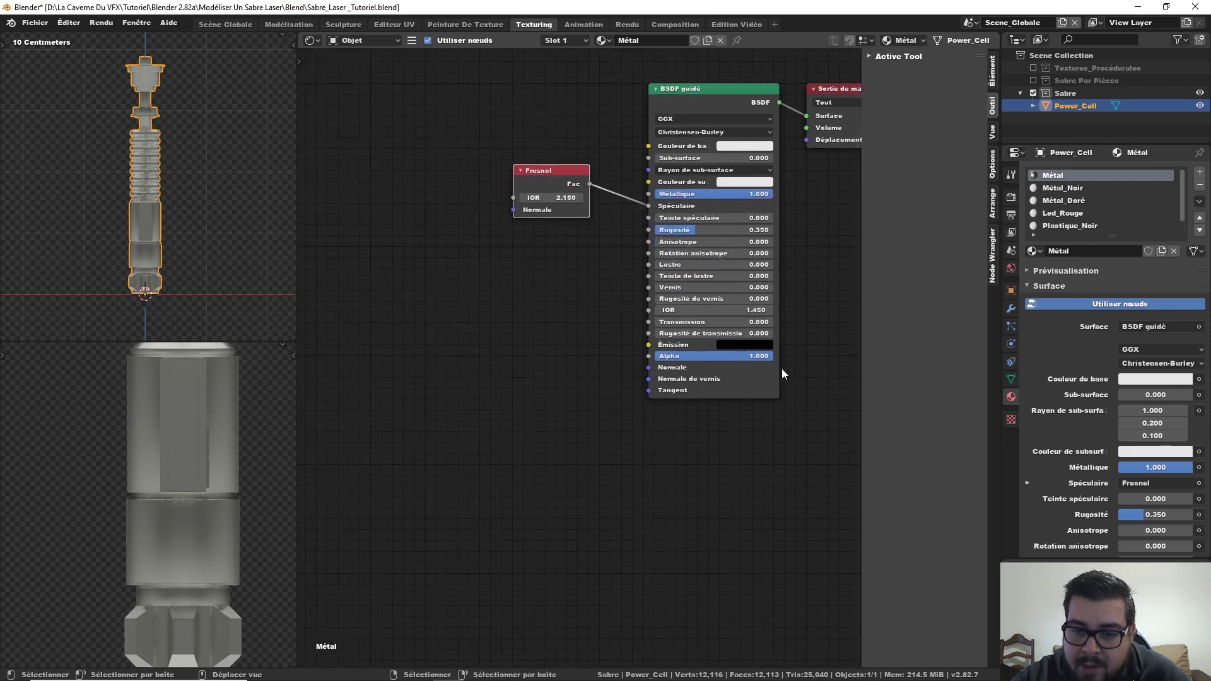
pyautogui.scroll(-2, 777, 369)
pyautogui.moveTo(757, 280); pyautogui.dragTo(726, 327, button='middle')
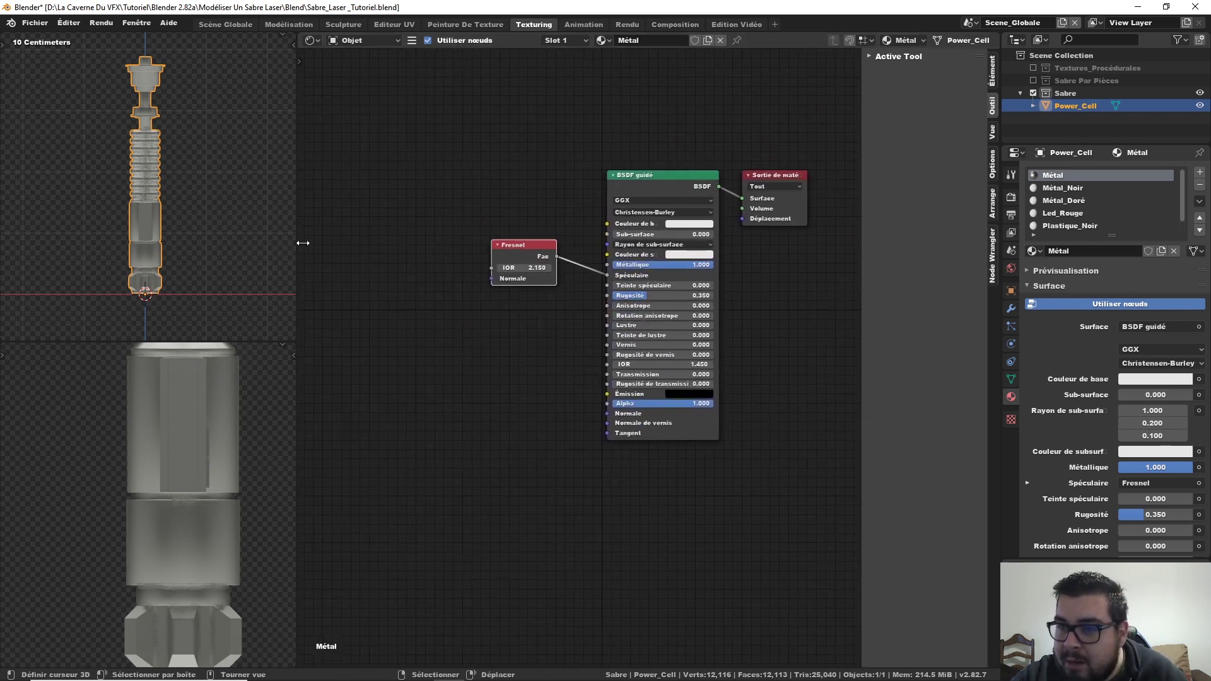
# - Make the Métal_Noir material active and set its base colour to black
pyautogui.click(1065, 186)
pyautogui.moveTo(670, 347); pyautogui.dragTo(745, 339, button='middle')
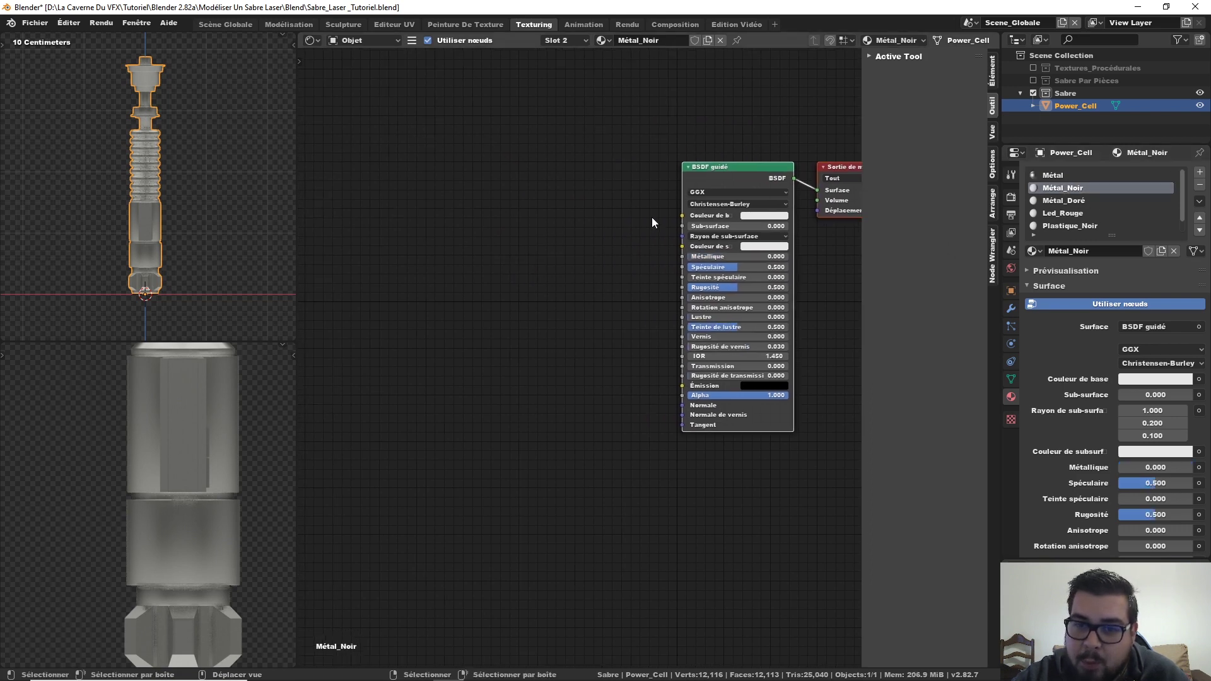
pyautogui.click(783, 216)
pyautogui.moveTo(818, 103); pyautogui.dragTo(820, 150)
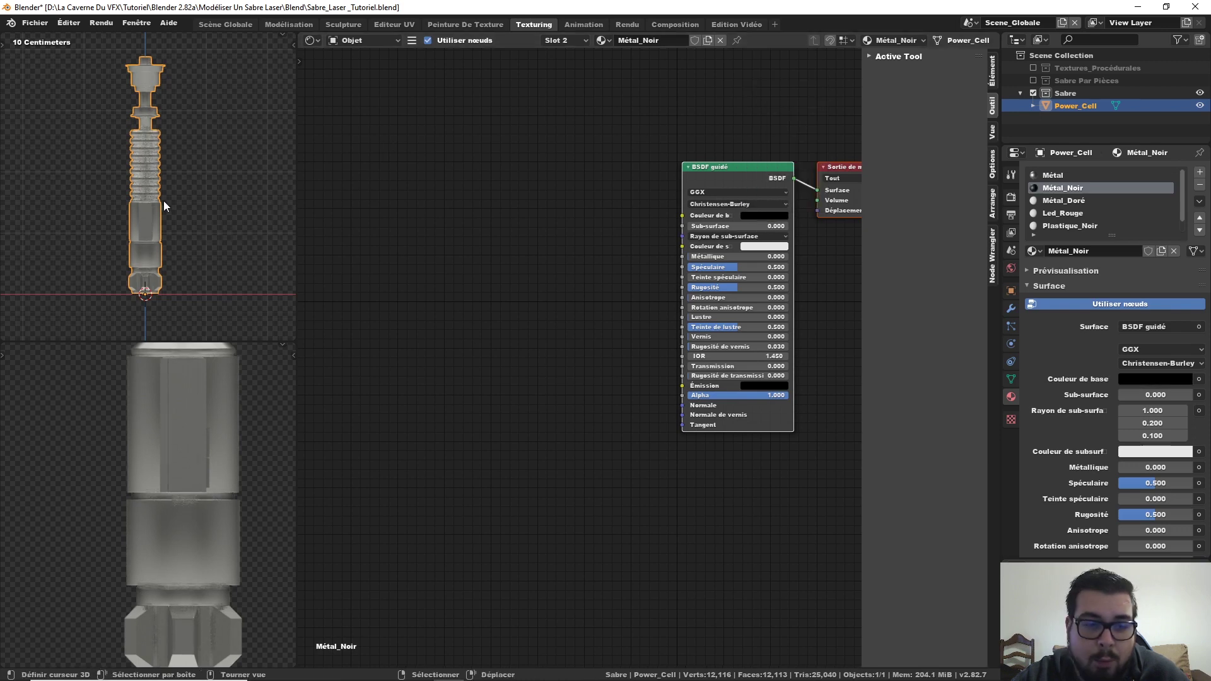
# - Enter Edit Mode on the lightsaber with none of its faces selected
pyautogui.press('Tab')
pyautogui.press('a')
pyautogui.click(192, 143)
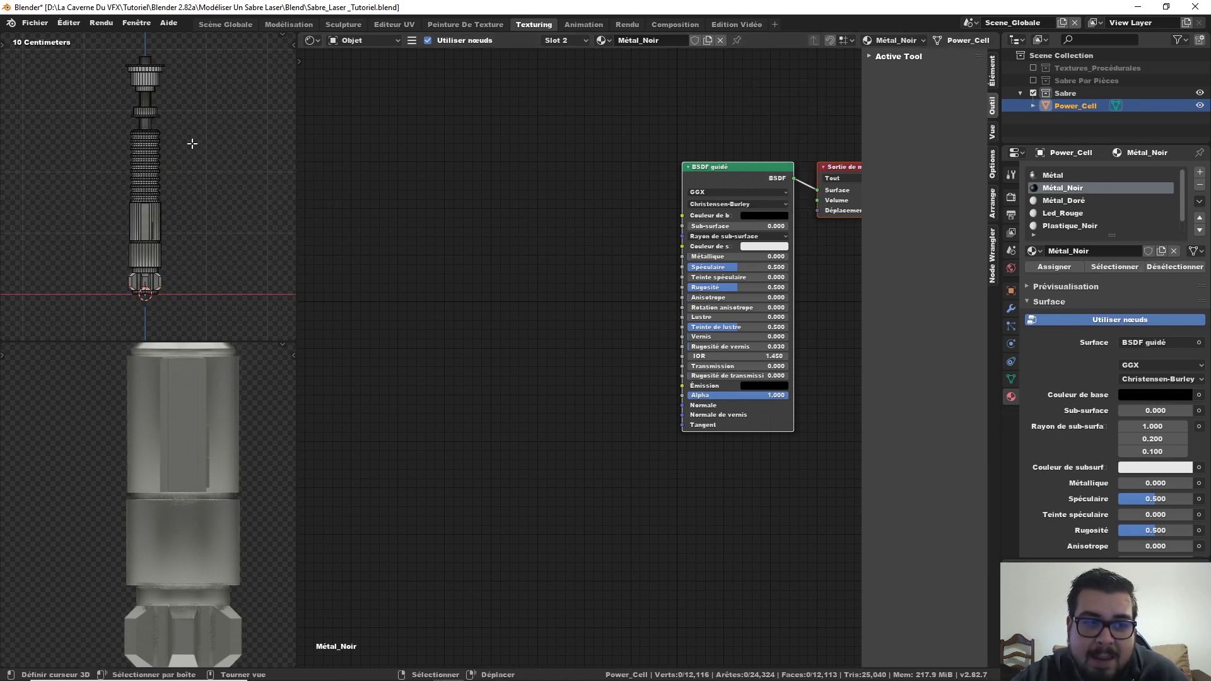
# - Switch to the Firefox browser, open the Google home page and move the window out of the way
pyautogui.click(386, 673)
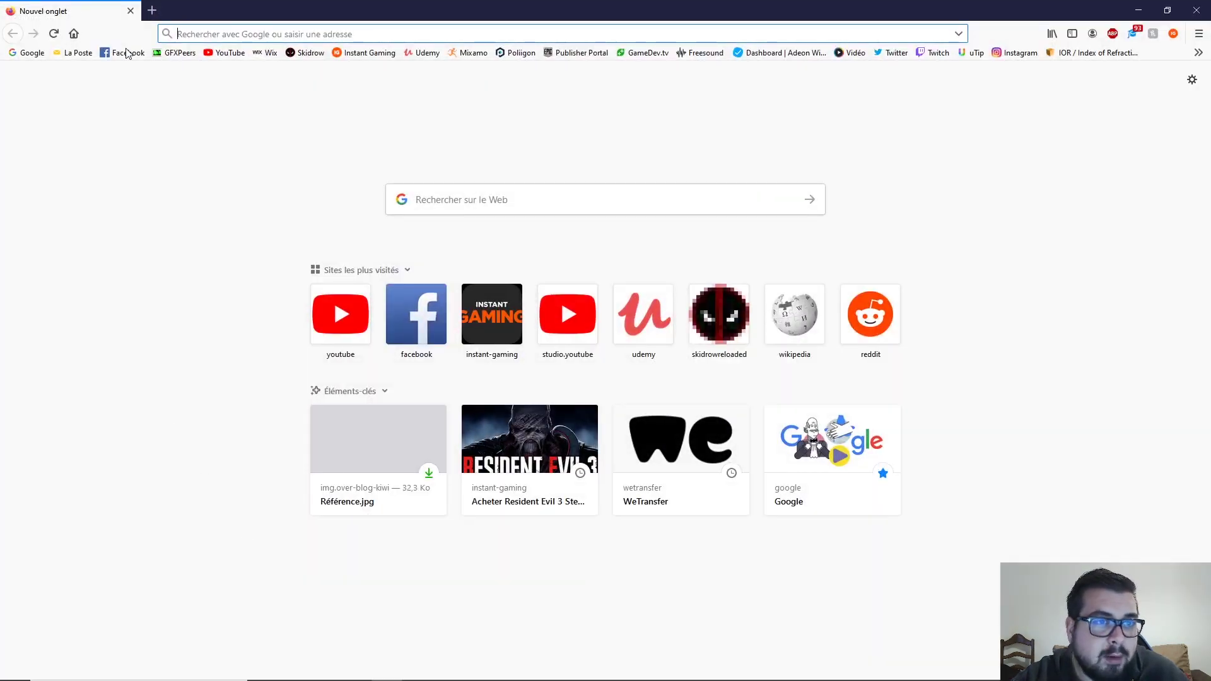
pyautogui.click(27, 52)
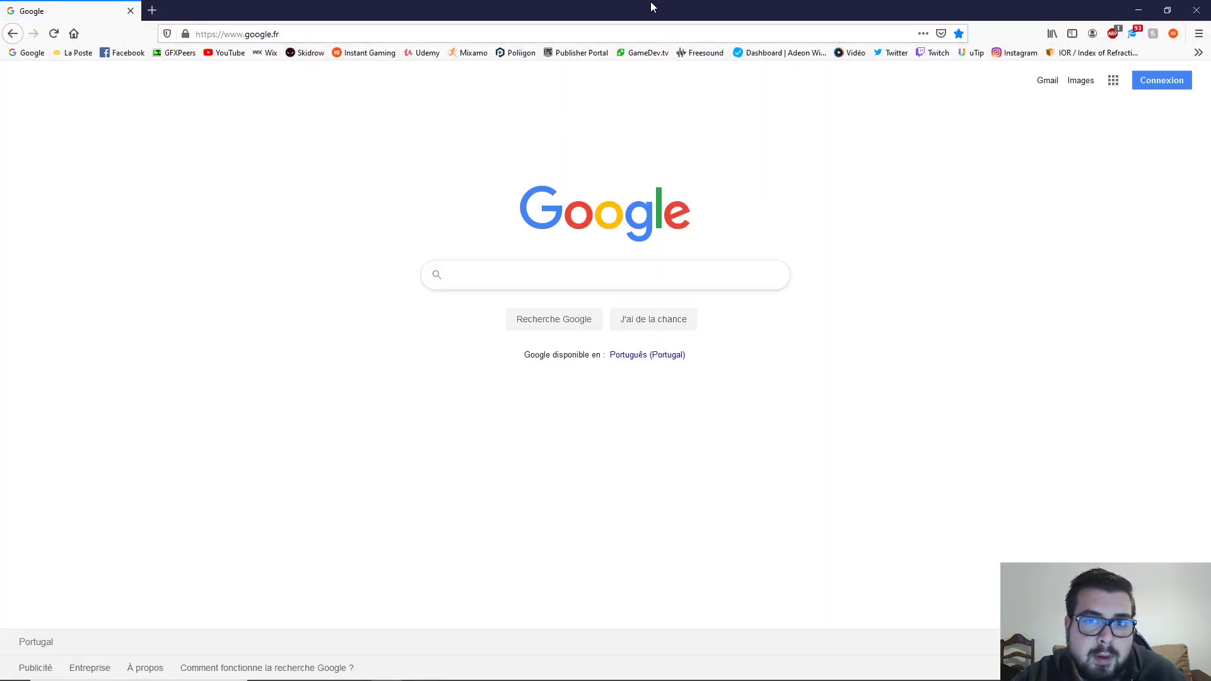
pyautogui.moveTo(651, 7); pyautogui.dragTo(0, 157)
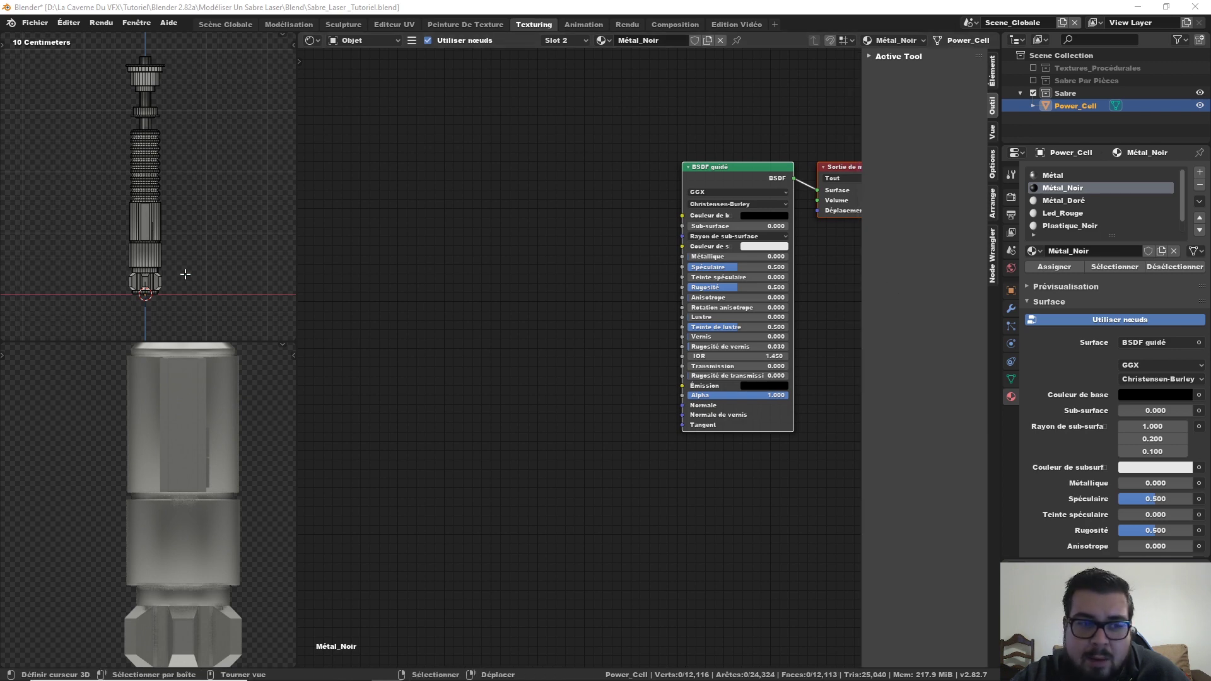
# - Select the full ring of faces between the ribbed grip and the wider cylinder below it
pyautogui.moveTo(182, 271); pyautogui.dragTo(186, 246, button='middle')
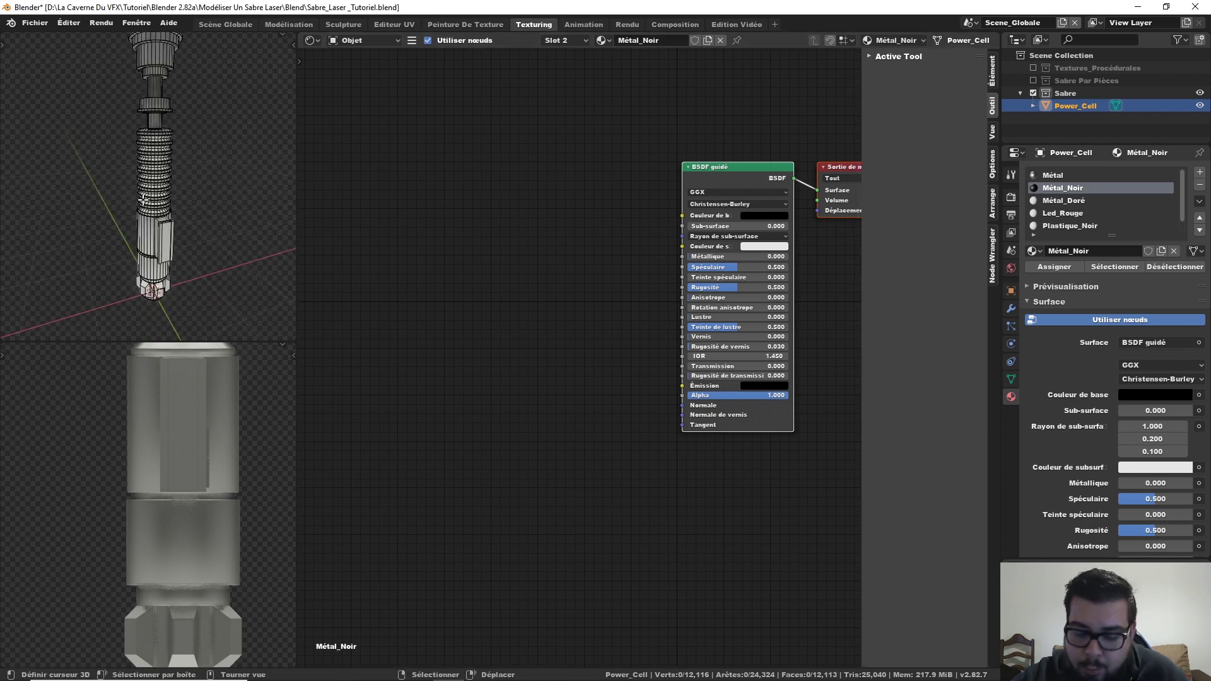
pyautogui.press('KP_1')
pyautogui.scroll(10, 136, 180)
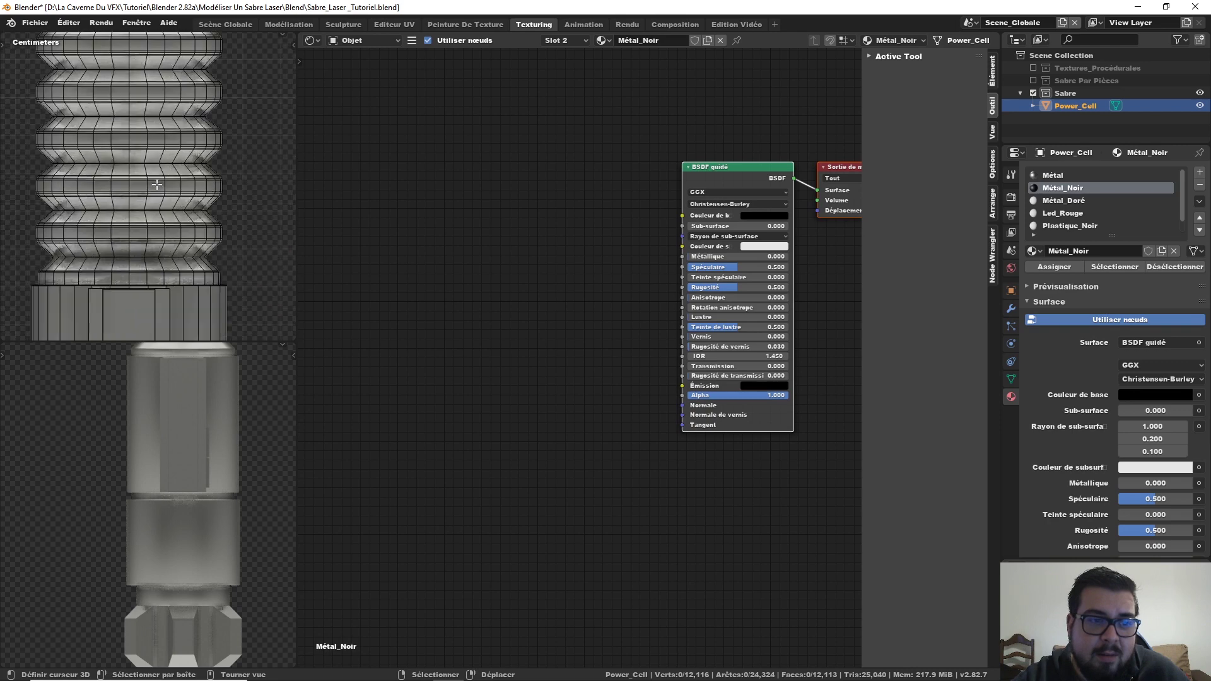
pyautogui.keyDown('shift'); pyautogui.moveTo(216, 119); pyautogui.dragTo(150, 127, button='middle'); pyautogui.keyUp('shift')
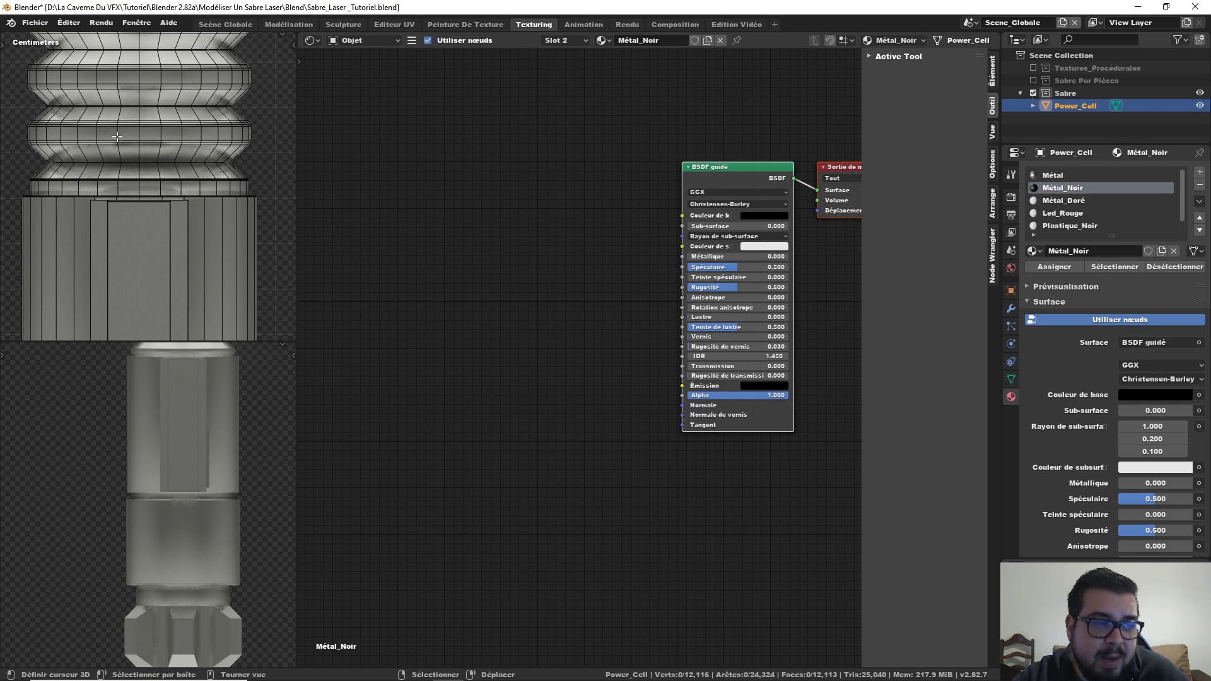
pyautogui.keyDown('shift'); pyautogui.moveTo(117, 144); pyautogui.dragTo(120, 161, button='middle'); pyautogui.keyUp('shift')
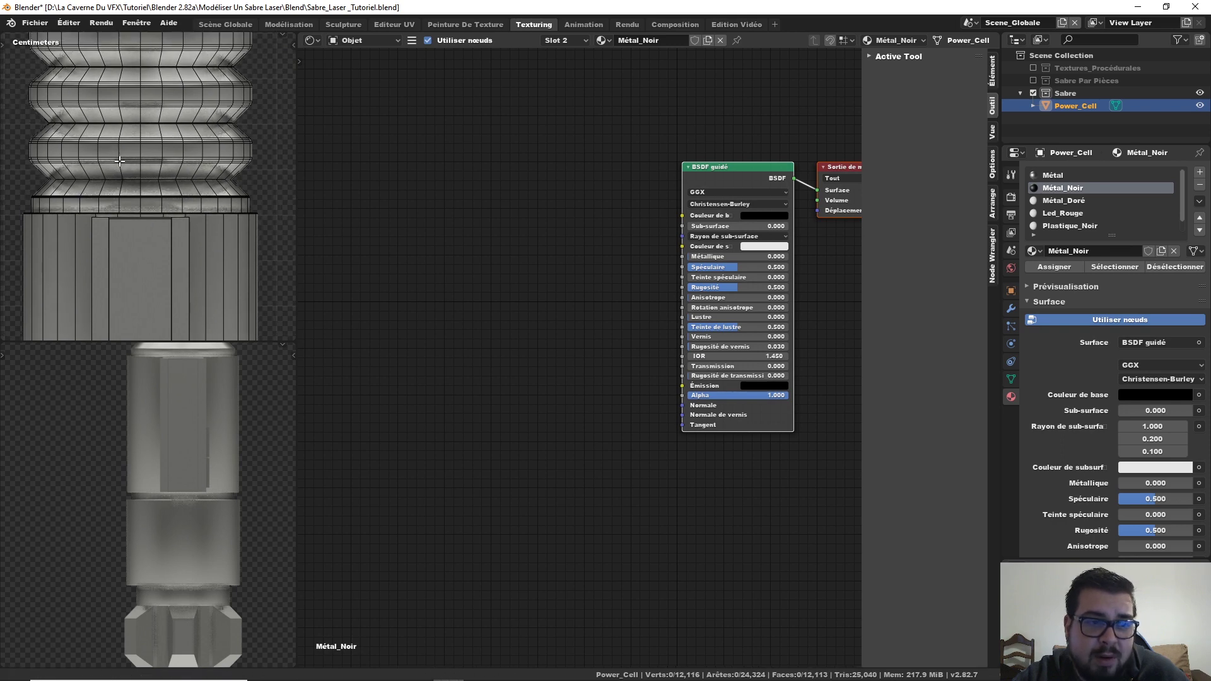
pyautogui.click(121, 202)
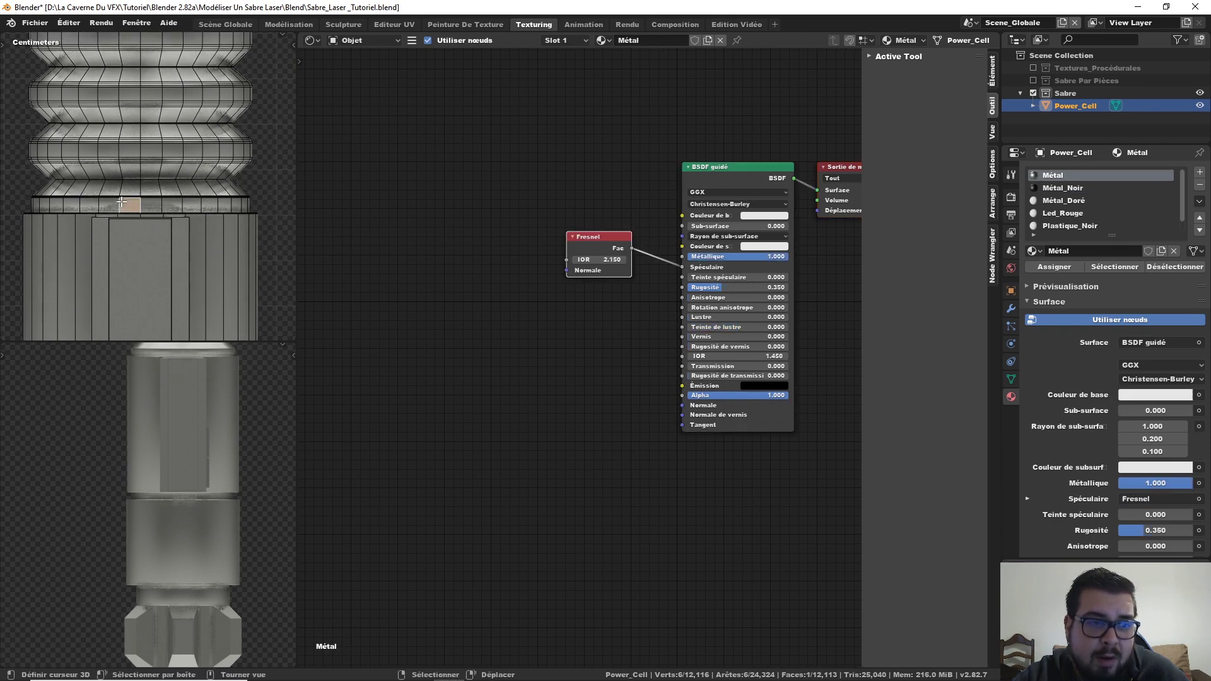
pyautogui.keyDown('ctrl'); pyautogui.click(44, 204); pyautogui.keyUp('ctrl')
pyautogui.moveTo(95, 200); pyautogui.dragTo(53, 218, button='middle')
pyautogui.keyDown('ctrl'); pyautogui.click(204, 216); pyautogui.keyUp('ctrl')
pyautogui.keyDown('ctrl'); pyautogui.click(254, 224); pyautogui.keyUp('ctrl')
pyautogui.keyDown('ctrl'); pyautogui.click(113, 192); pyautogui.keyUp('ctrl')
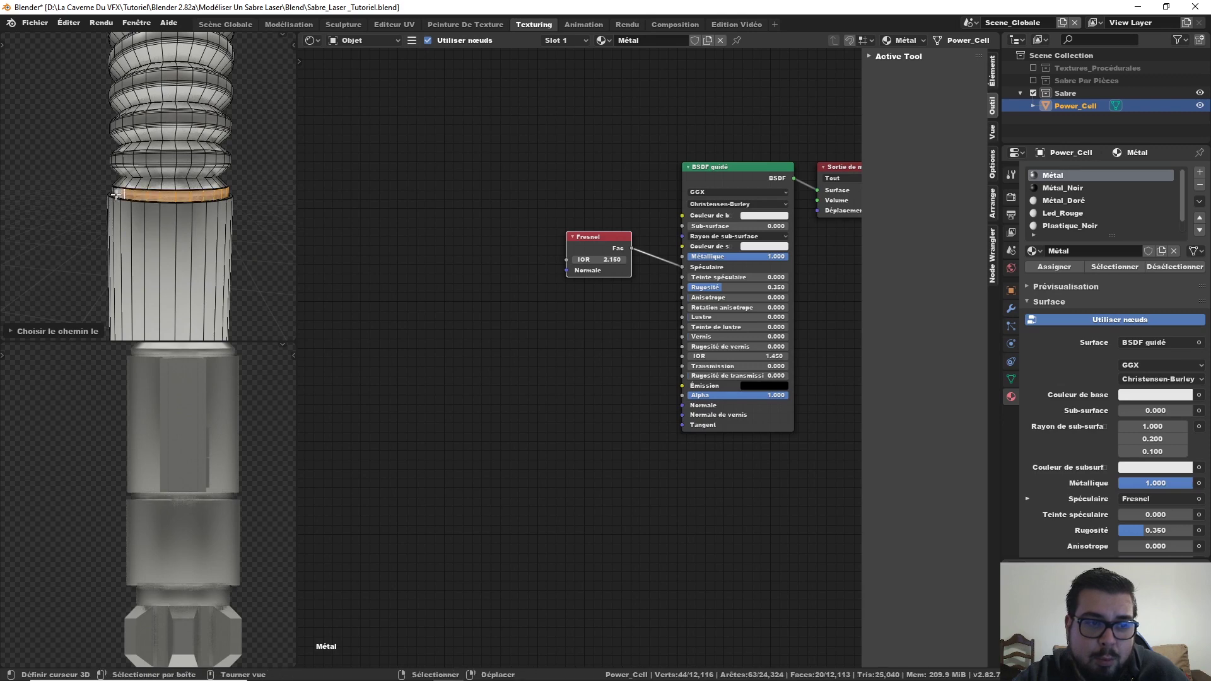
pyautogui.scroll(4, 257, 184)
pyautogui.press('KP_1')
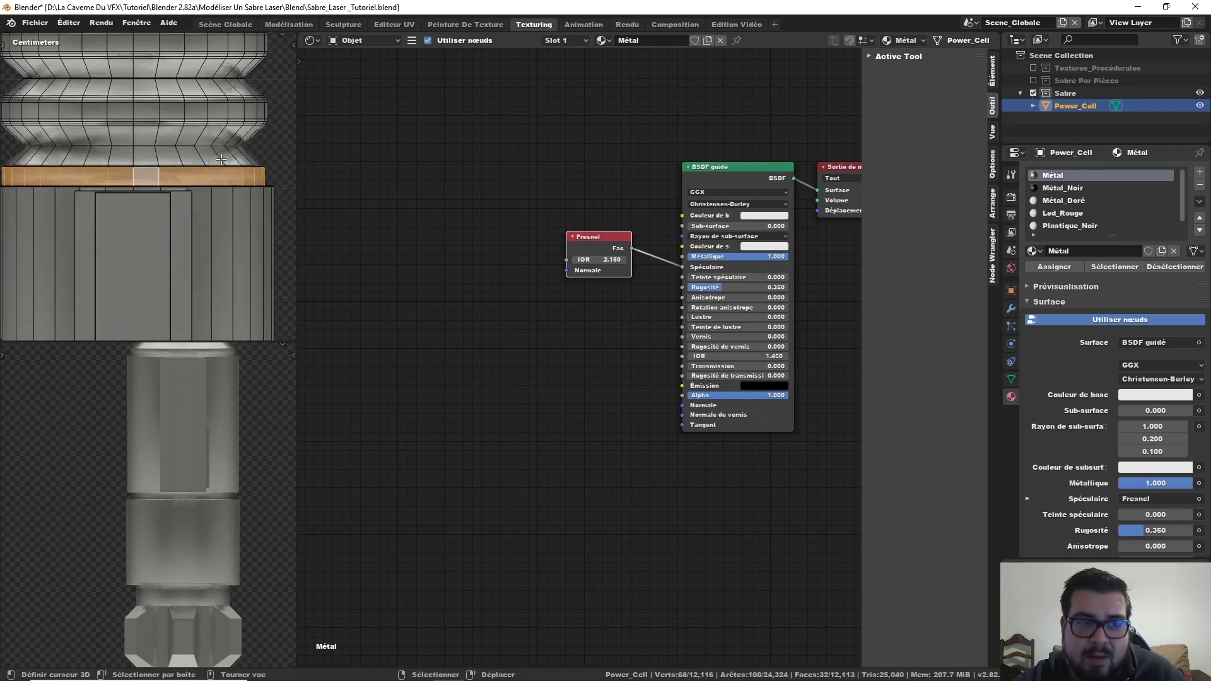
# - Show the upper viewport in wireframe and add the lowest groove of the ribbed grip to the selection with Circle Select
pyautogui.press('z')
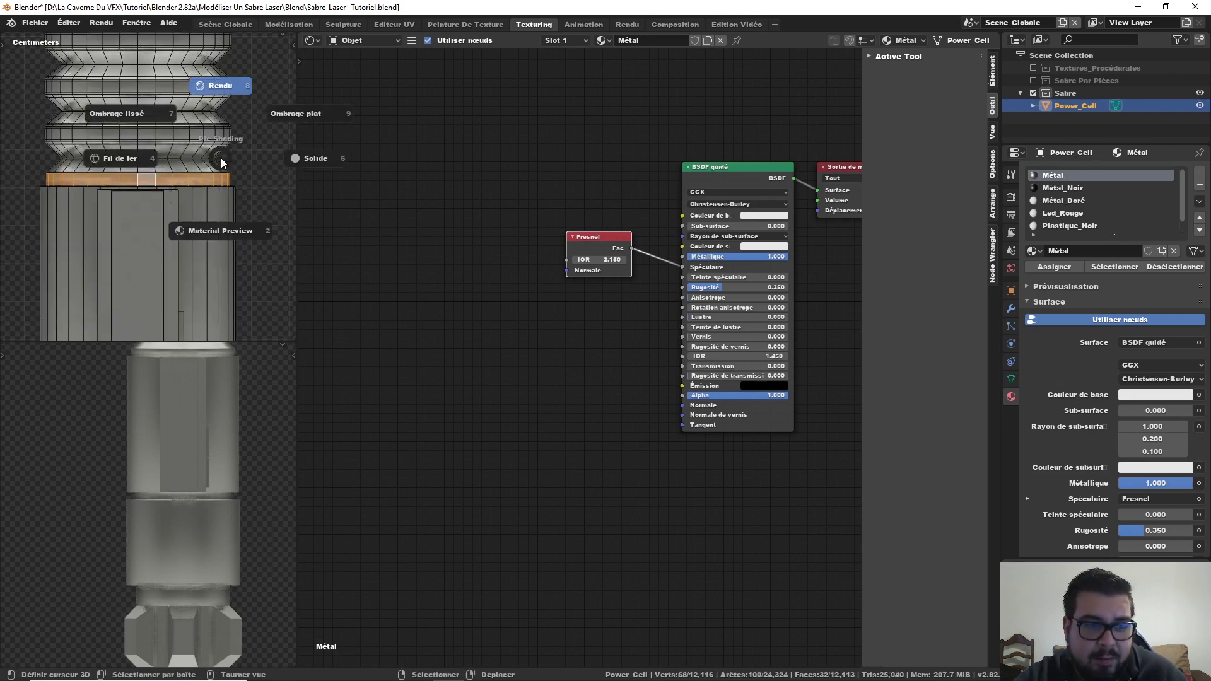
pyautogui.click(133, 151)
pyautogui.press('c')
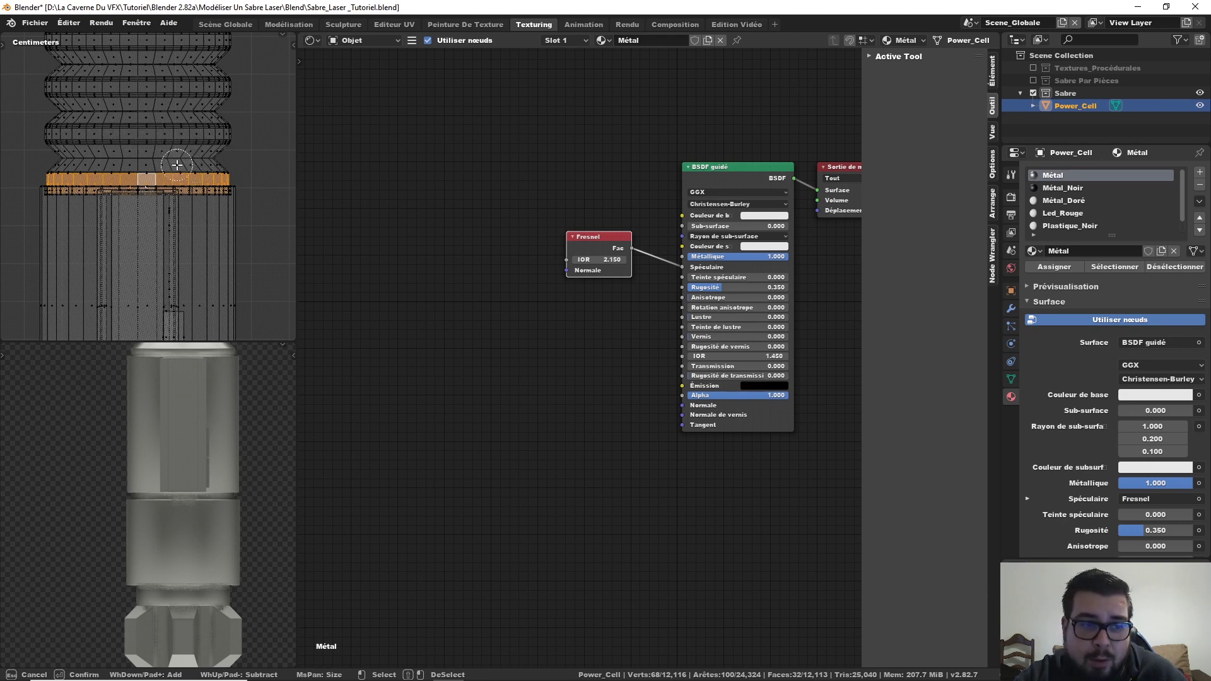
pyautogui.moveTo(170, 165)
pyautogui.mouseDown()
pyautogui.moveTo(136, 172)
pyautogui.moveTo(147, 152)
pyautogui.moveTo(54, 166)
pyautogui.moveTo(227, 162)
pyautogui.mouseUp()
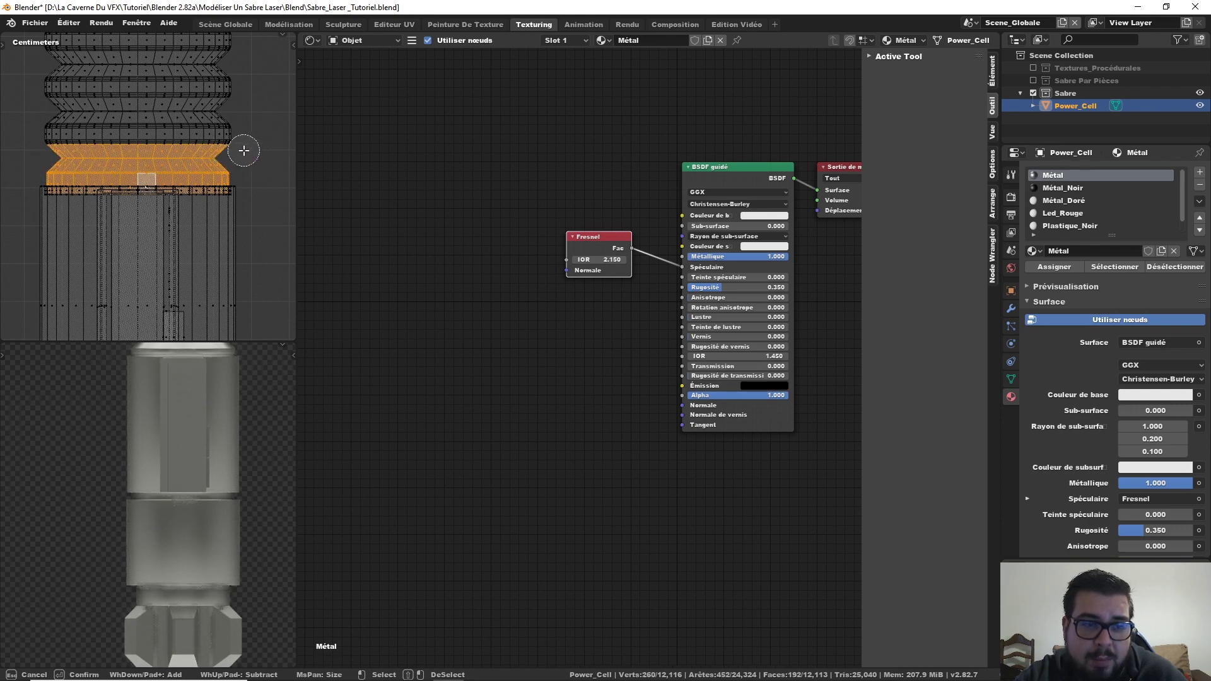
pyautogui.press('Escape')
# - Add the faces of the grip's second groove from the bottom to the selection with Circle Select
pyautogui.keyDown('shift'); pyautogui.moveTo(175, 126); pyautogui.dragTo(181, 162, button='middle'); pyautogui.keyUp('shift')
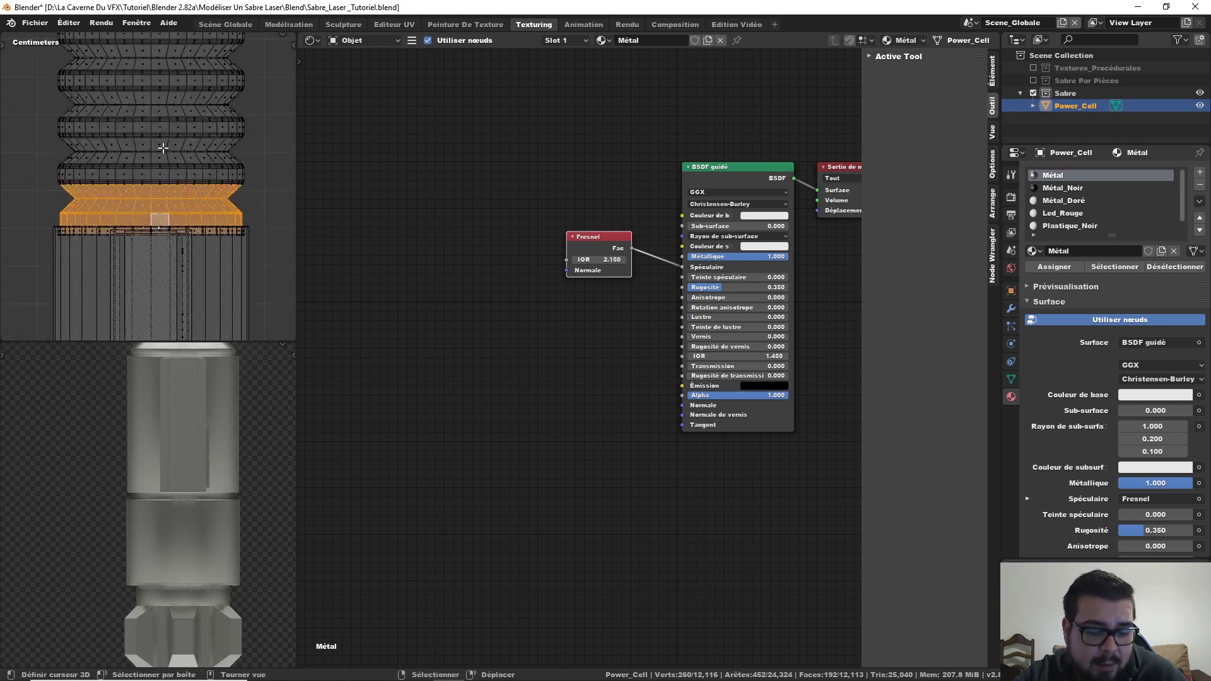
pyautogui.press('c')
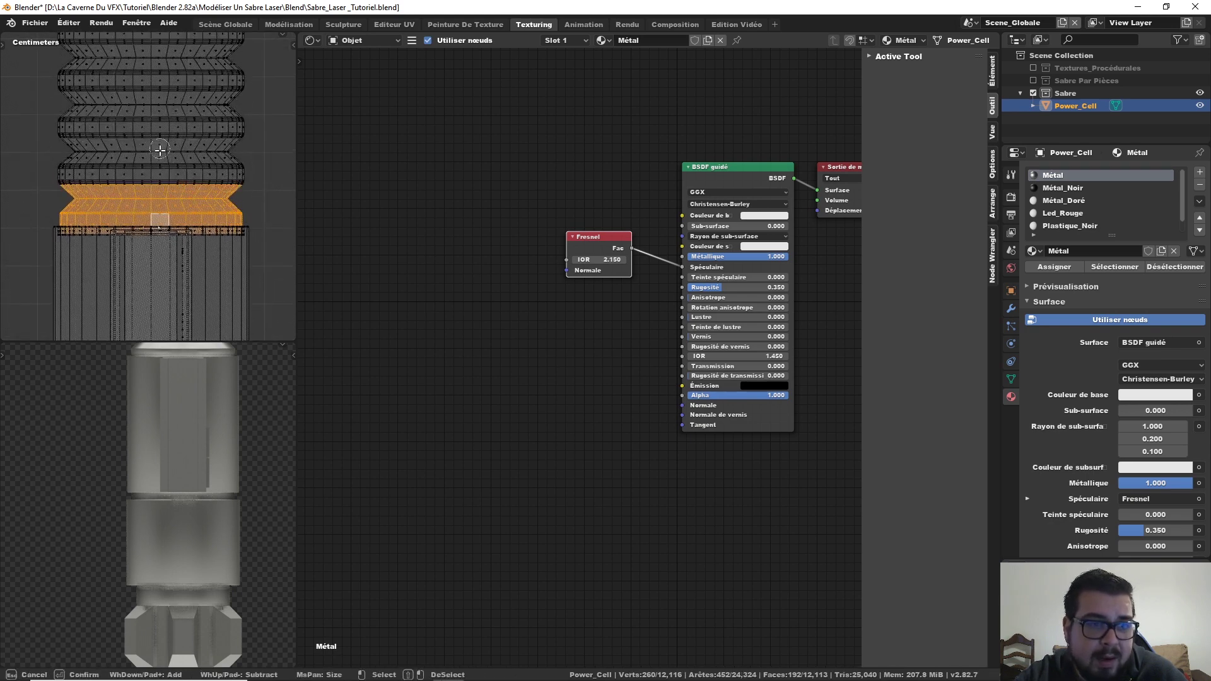
pyautogui.moveTo(174, 153)
pyautogui.mouseDown()
pyautogui.moveTo(61, 154)
pyautogui.moveTo(253, 151)
pyautogui.moveTo(64, 150)
pyautogui.moveTo(161, 152)
pyautogui.mouseUp()
pyautogui.rightClick(222, 154)
pyautogui.hotkey('ctrl', 'z')
pyautogui.press('c')
pyautogui.click(238, 152)
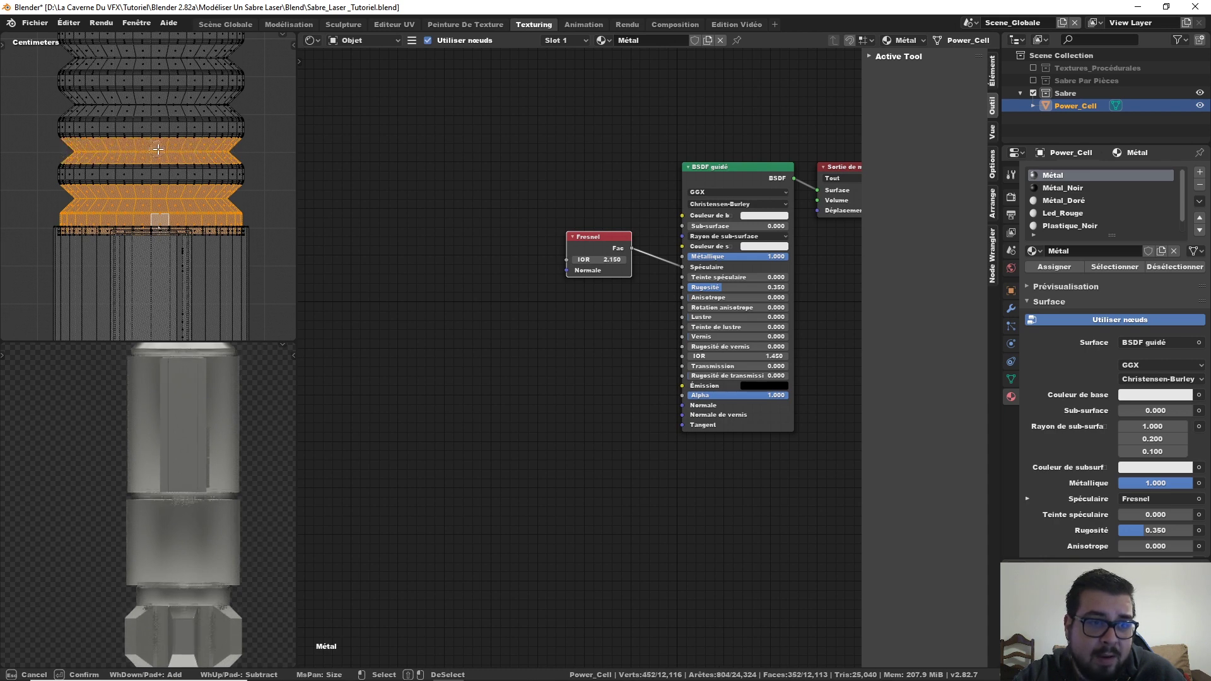
pyautogui.rightClick(162, 151)
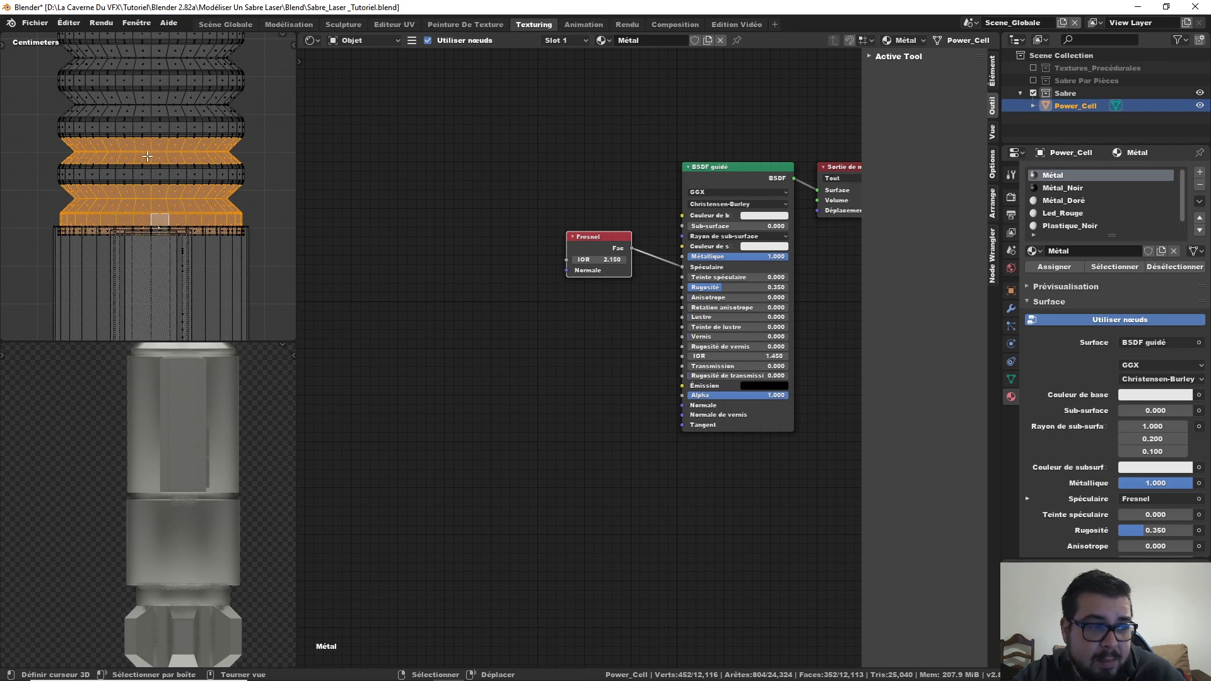
pyautogui.keyDown('shift'); pyautogui.scroll(2, 176, 163); pyautogui.keyUp('shift')
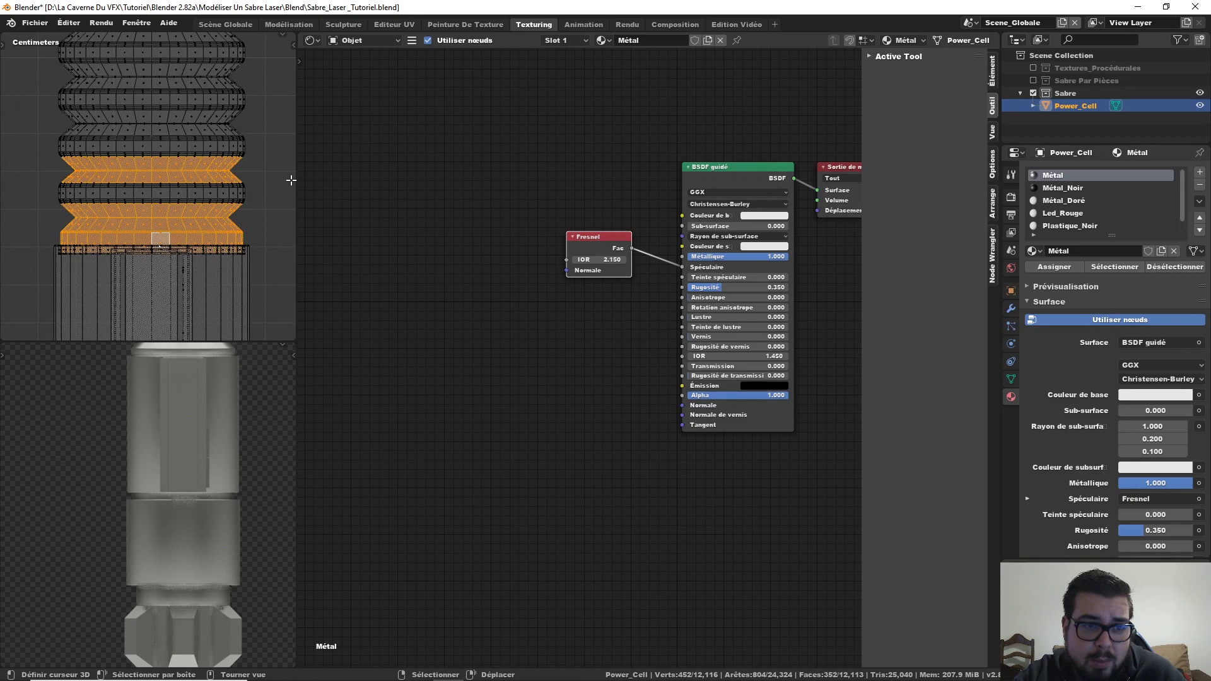
# - Add the next three grooves going up the ribbed grip to the face selection
pyautogui.keyDown('shift'); pyautogui.scroll(3, 291, 180); pyautogui.keyUp('shift')
pyautogui.press('c')
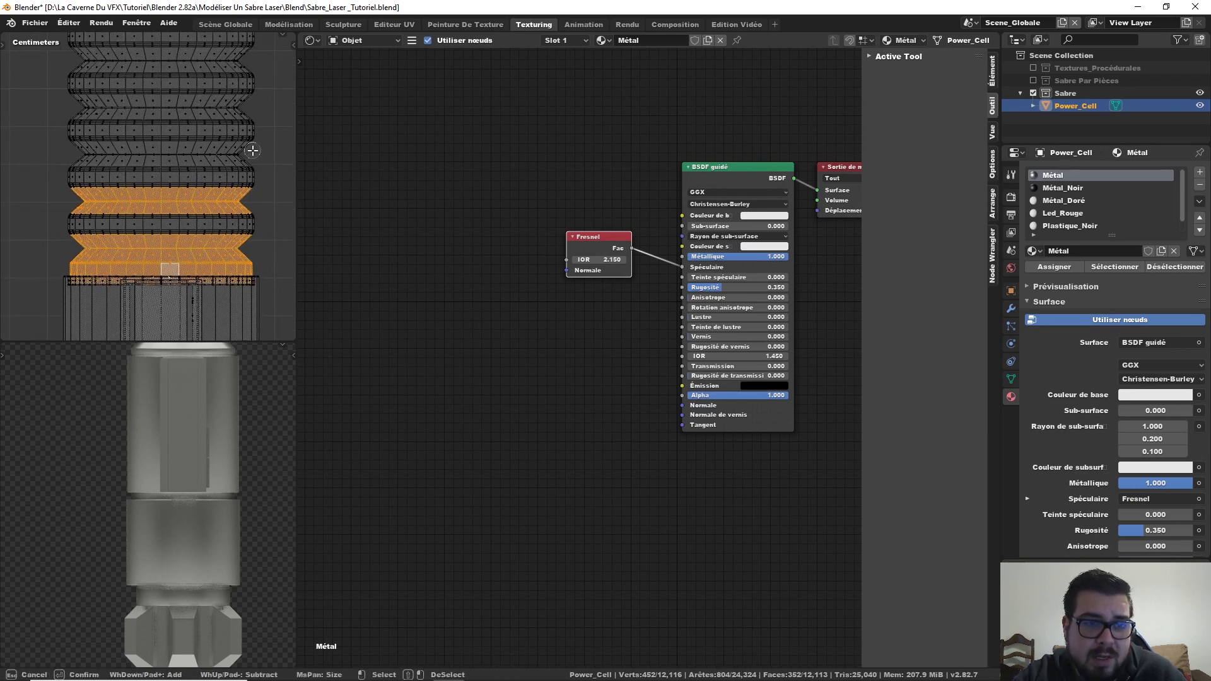
pyautogui.moveTo(252, 150); pyautogui.dragTo(63, 166)
pyautogui.rightClick(226, 153)
pyautogui.press('b')
pyautogui.keyDown('shift'); pyautogui.moveTo(252, 106); pyautogui.dragTo(252, 160, button='middle'); pyautogui.keyUp('shift')
pyautogui.press('b')
pyautogui.moveTo(262, 155); pyautogui.dragTo(60, 174)
pyautogui.keyDown('shift'); pyautogui.moveTo(243, 114); pyautogui.dragTo(222, 190, button='middle'); pyautogui.keyUp('shift')
pyautogui.press('b')
pyautogui.moveTo(246, 182); pyautogui.dragTo(10, 196)
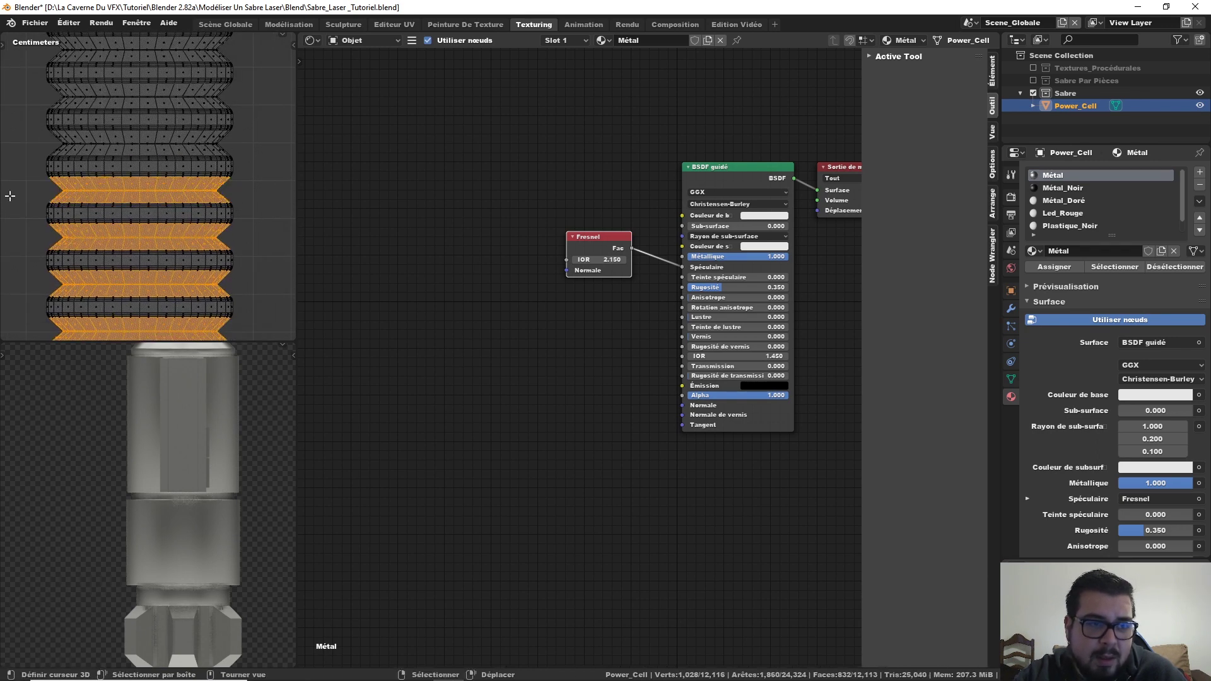
# - Add the remaining grooves up to the grip's topmost rib to the face selection with Box Select
pyautogui.keyDown('shift'); pyautogui.moveTo(249, 81); pyautogui.dragTo(238, 140, button='middle'); pyautogui.keyUp('shift')
pyautogui.press('b')
pyautogui.moveTo(238, 141); pyautogui.dragTo(21, 168)
pyautogui.keyDown('shift'); pyautogui.moveTo(229, 97); pyautogui.dragTo(228, 144, button='middle'); pyautogui.keyUp('shift')
pyautogui.press('b')
pyautogui.moveTo(227, 143); pyautogui.dragTo(22, 167)
pyautogui.moveTo(233, 101); pyautogui.dragTo(25, 122)
# - Add the narrow neck above the ribbed grip and the rounded upper edge of the topmost rib to the selection with Box Select
pyautogui.keyDown('shift'); pyautogui.moveTo(165, 114); pyautogui.dragTo(163, 208, button='middle'); pyautogui.keyUp('shift')
pyautogui.press('b')
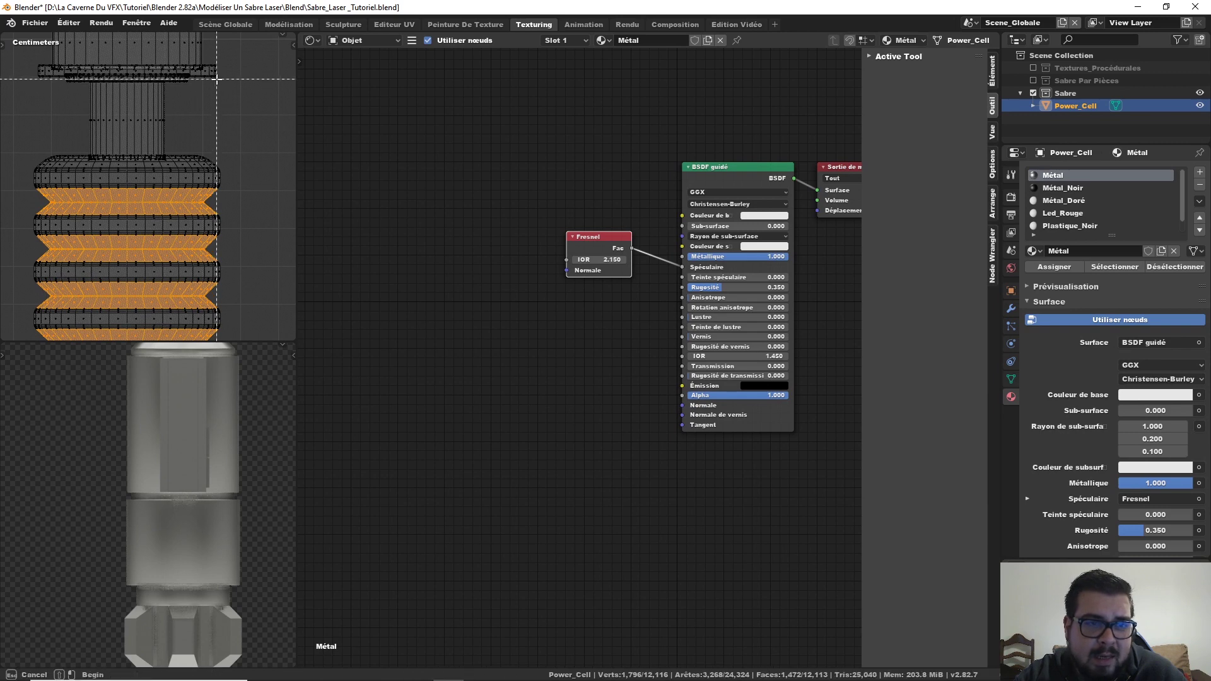
pyautogui.moveTo(217, 78); pyautogui.dragTo(31, 162)
pyautogui.press('b')
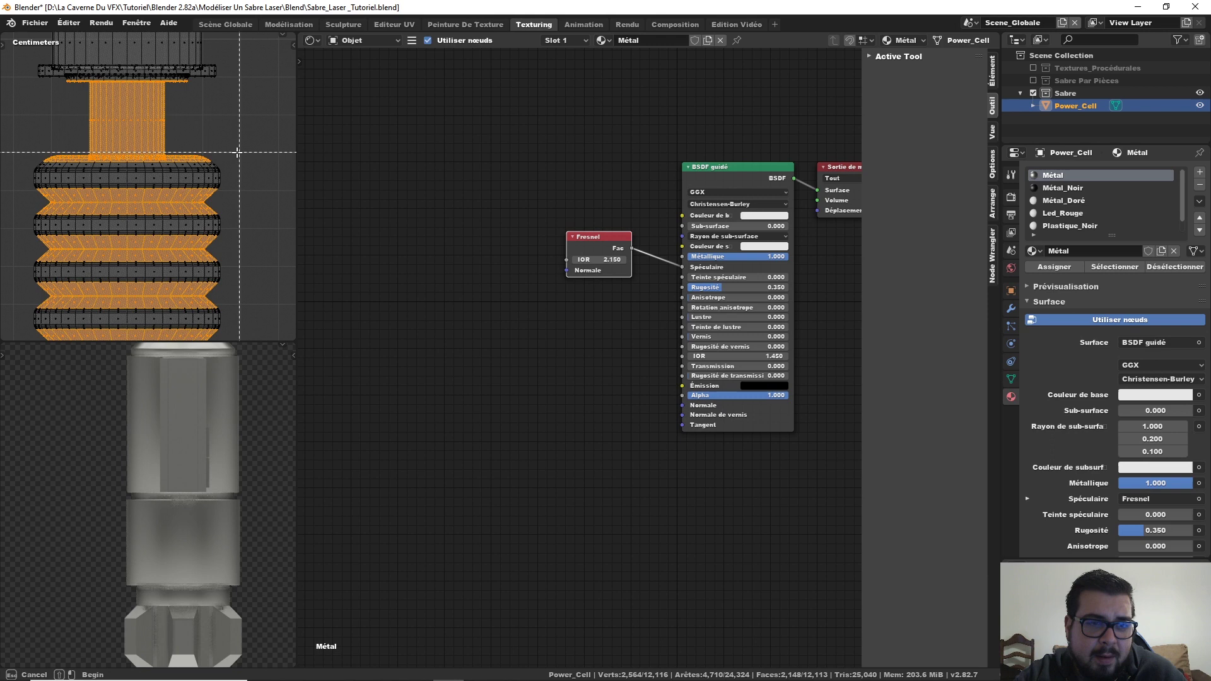
pyautogui.moveTo(236, 155); pyautogui.dragTo(3, 163)
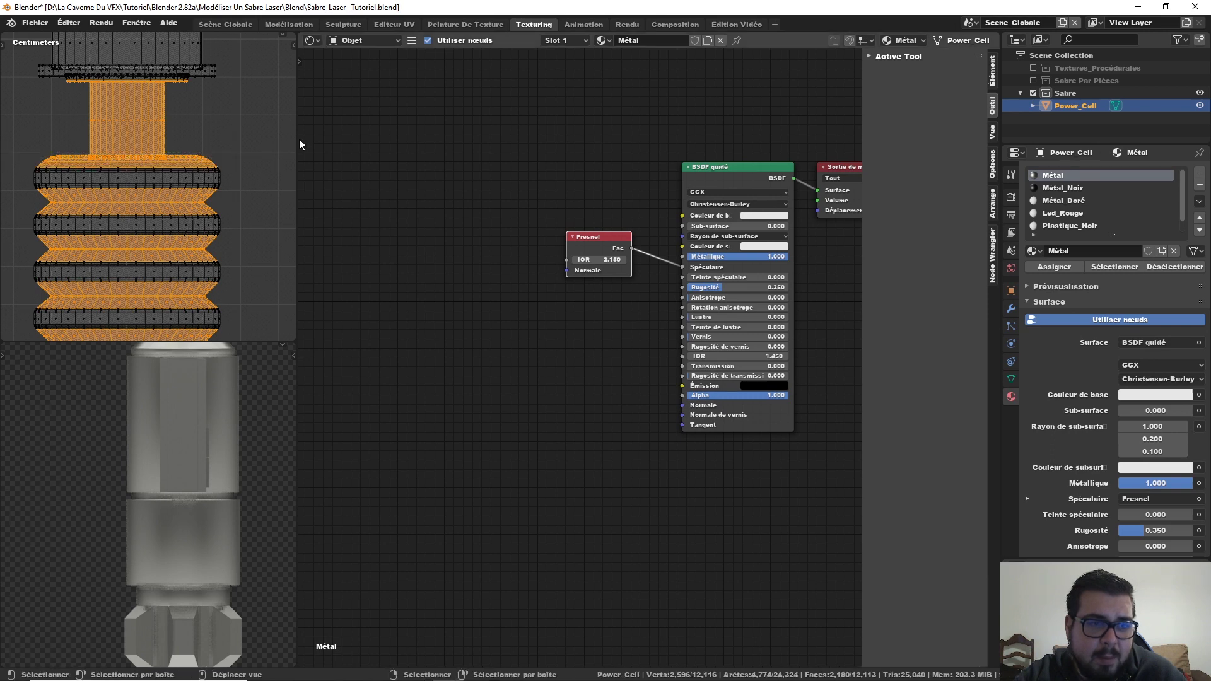
# - Extend the face selection with Box Select to the thin ring directly beneath the collar at the neck's upper end
pyautogui.keyDown('shift'); pyautogui.moveTo(227, 141); pyautogui.dragTo(229, 171, button='middle'); pyautogui.keyUp('shift')
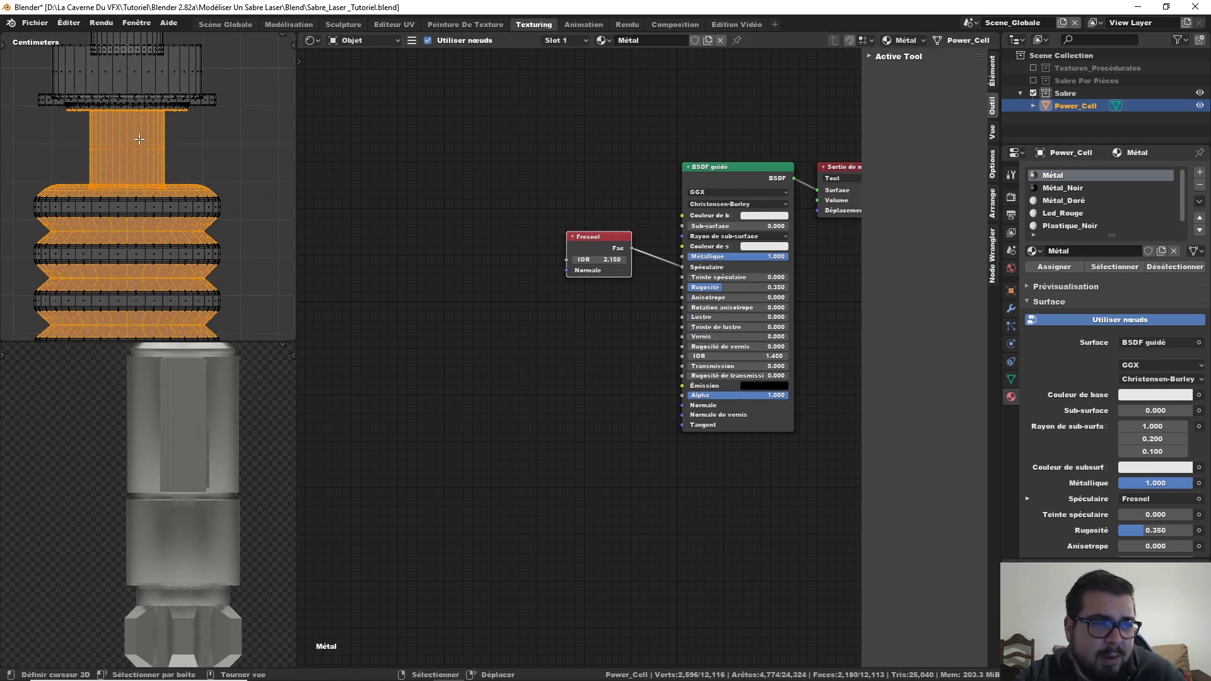
pyautogui.keyDown('shift'); pyautogui.moveTo(140, 139); pyautogui.dragTo(163, 177, button='middle'); pyautogui.keyUp('shift')
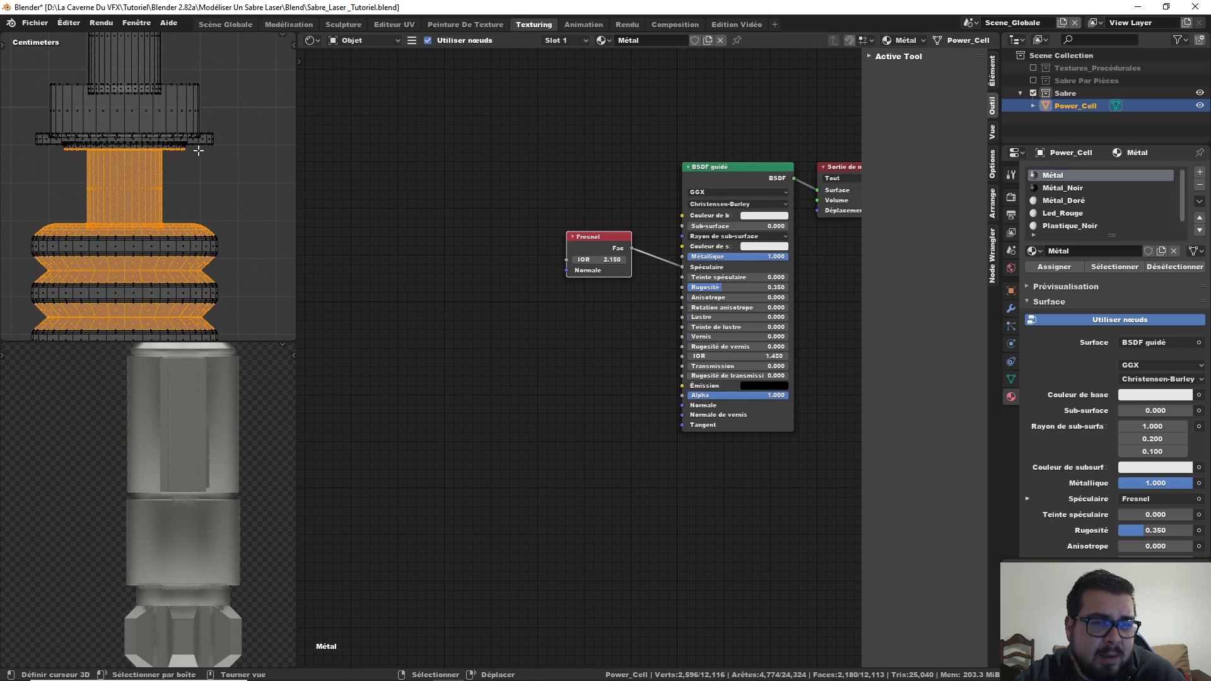
pyautogui.hotkey('ctrl', 'z')
pyautogui.press('b')
pyautogui.moveTo(194, 145); pyautogui.dragTo(15, 182)
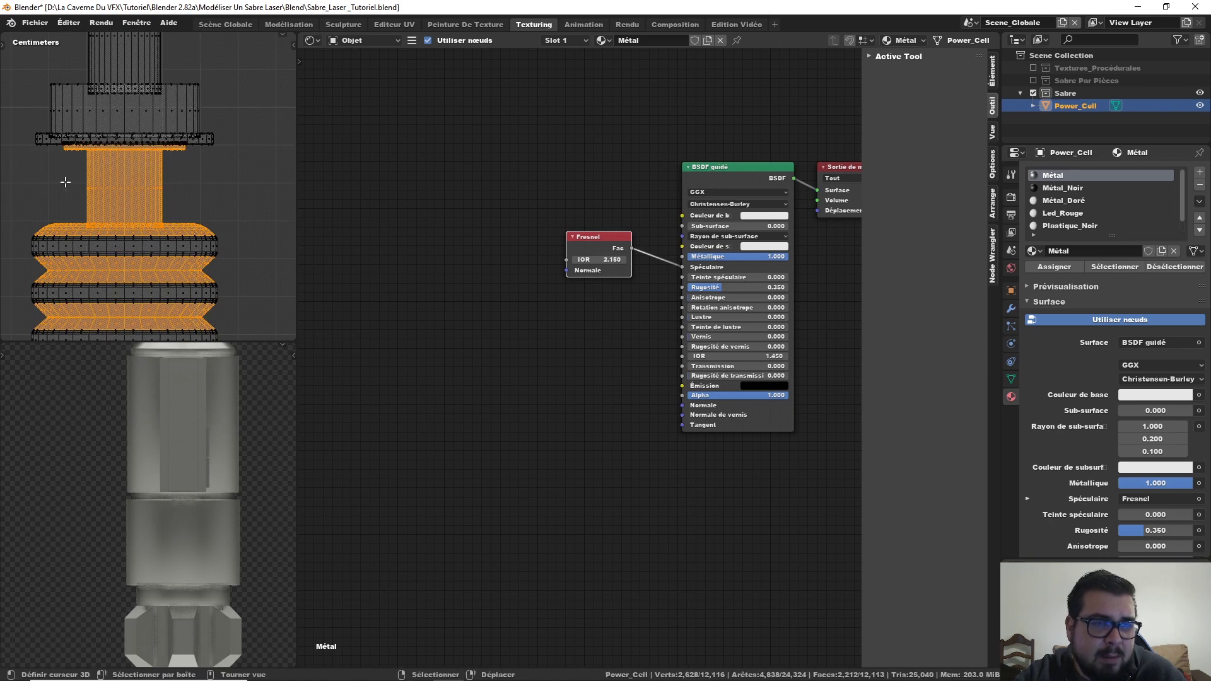
# - Assign the Métal_Noir material to the selected groove and neck faces
pyautogui.scroll(5, 144, 202)
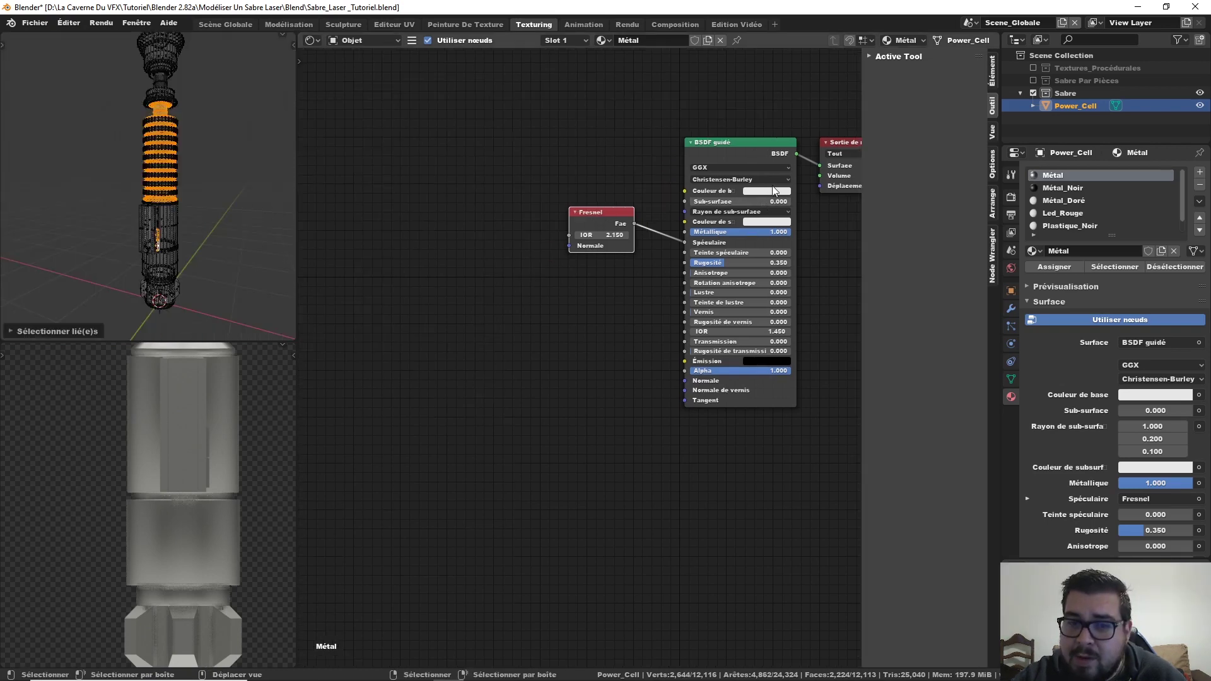
pyautogui.click(1076, 187)
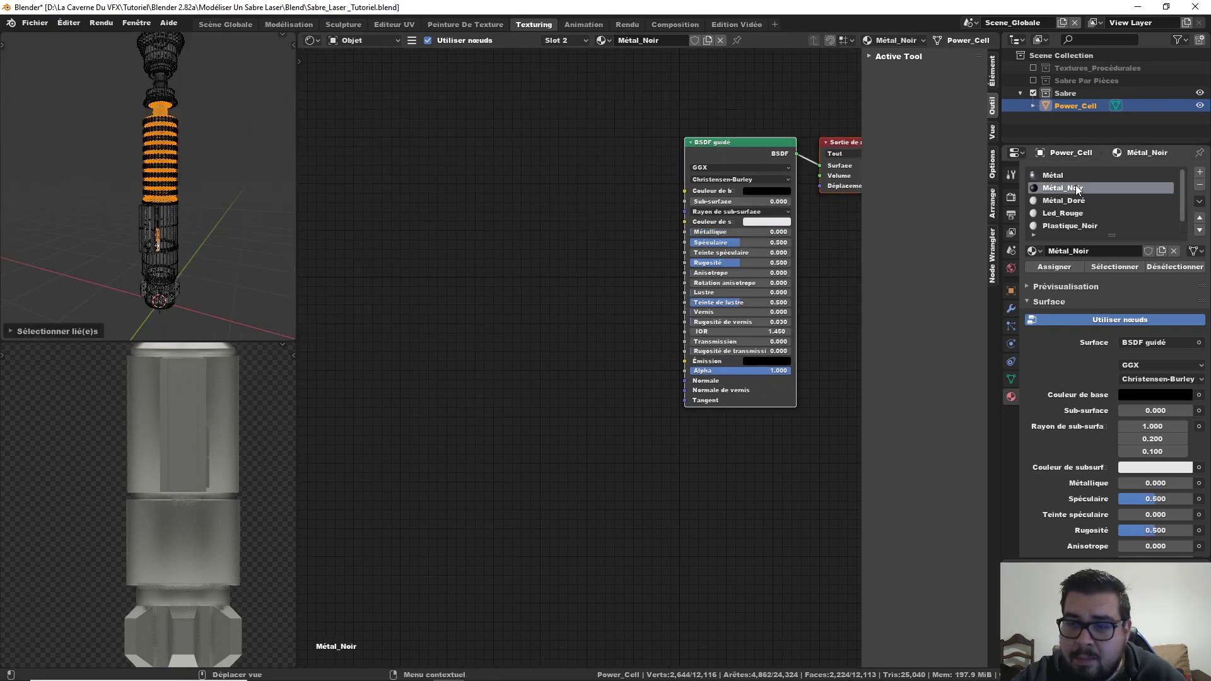
pyautogui.click(1063, 266)
pyautogui.scroll(-4, 278, 415)
pyautogui.keyDown('shift'); pyautogui.moveTo(236, 423); pyautogui.dragTo(223, 475, button='middle'); pyautogui.keyUp('shift')
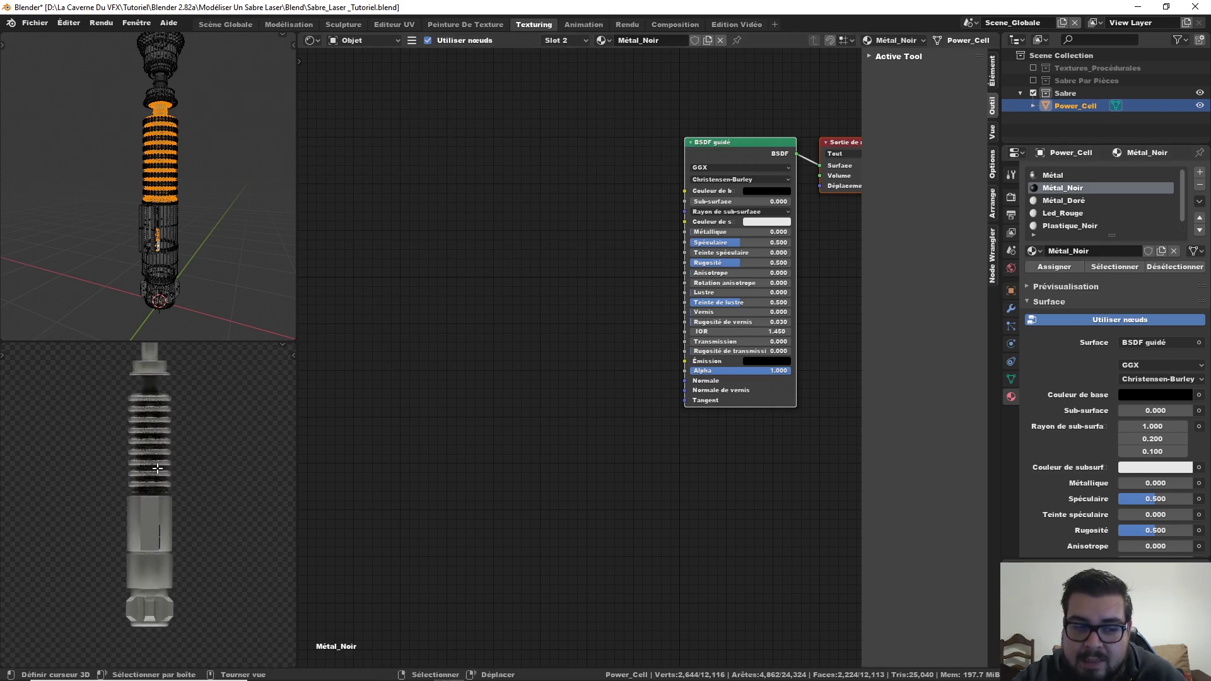
# - Set Métallique to 1.000 on the BSDF guidé node of Métal_Noir
pyautogui.scroll(1, 630, 240)
pyautogui.moveTo(636, 197); pyautogui.dragTo(494, 235, button='middle')
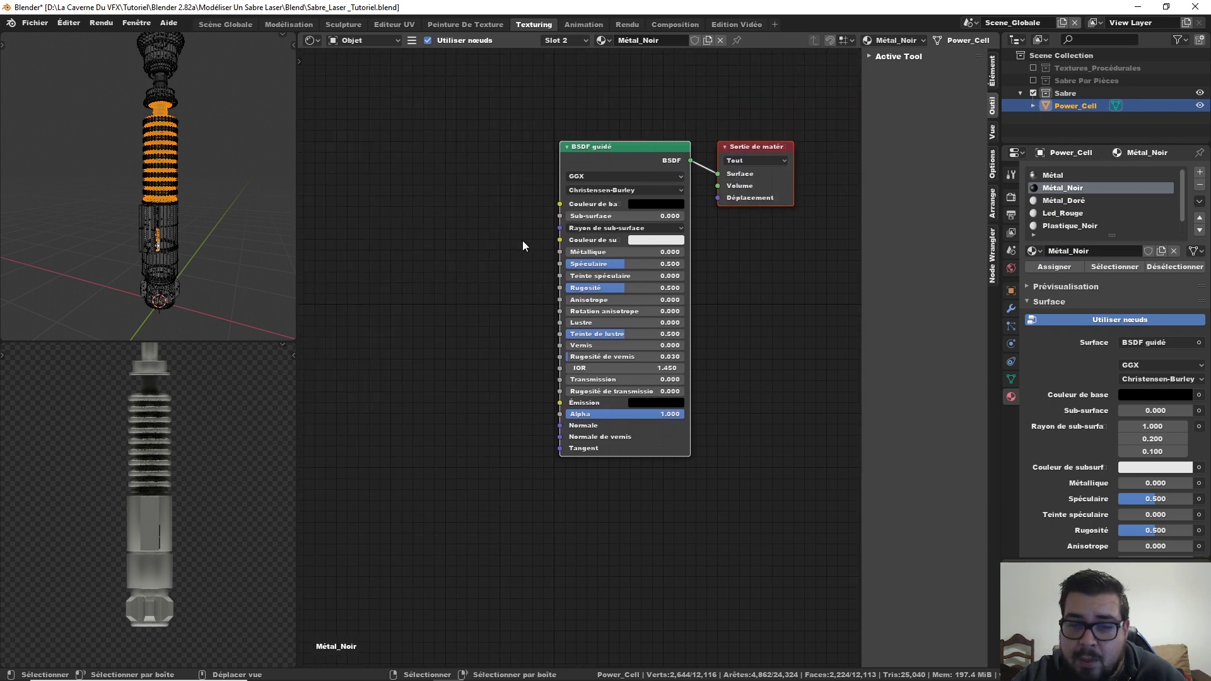
pyautogui.scroll(1, 524, 241)
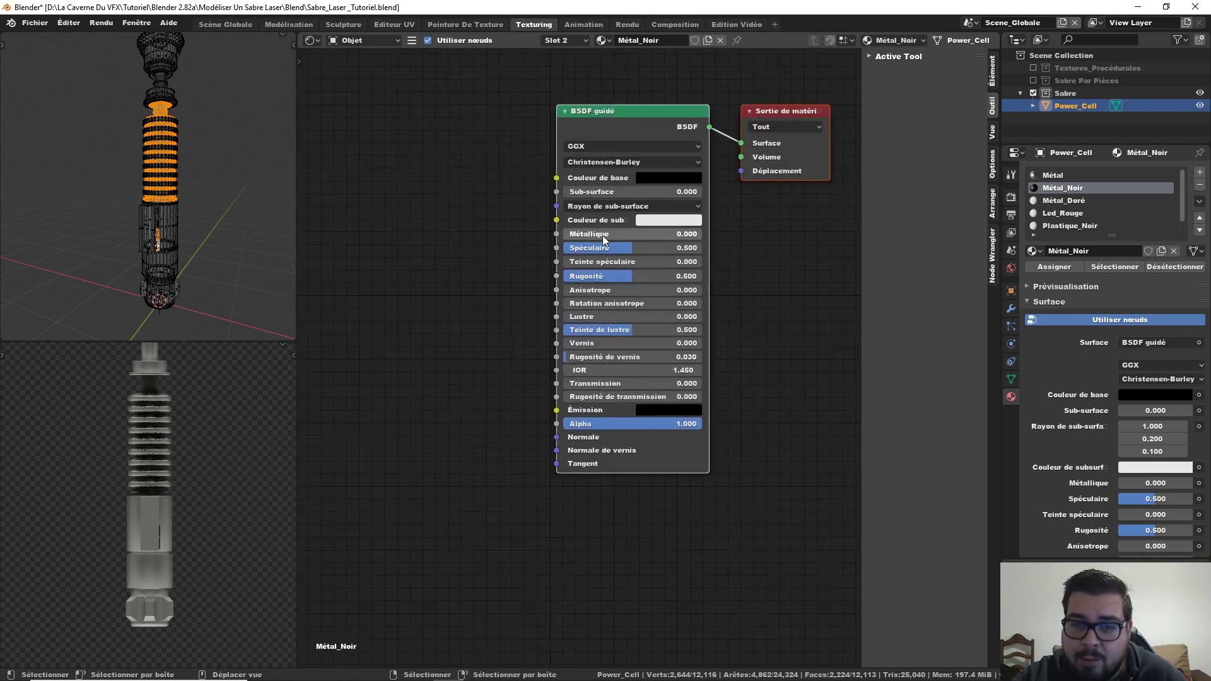
pyautogui.moveTo(603, 235); pyautogui.dragTo(703, 237)
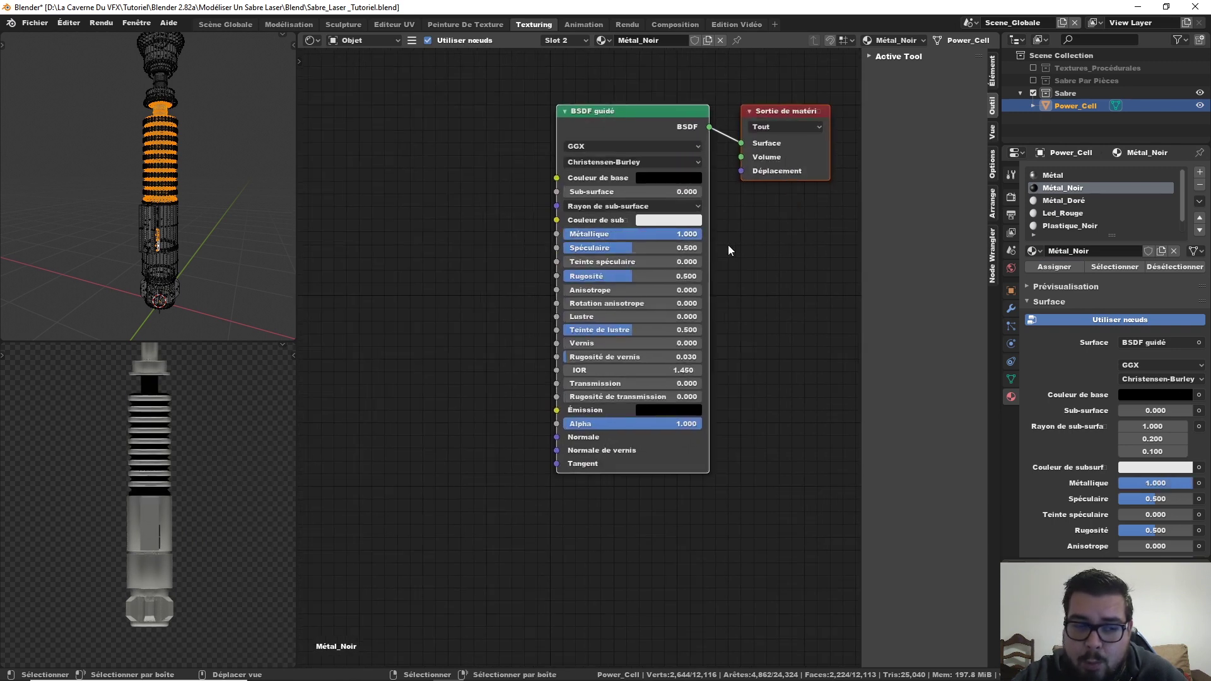
# - Try a slightly lighter base colour for Métal_Noir and return it to black
pyautogui.click(679, 180)
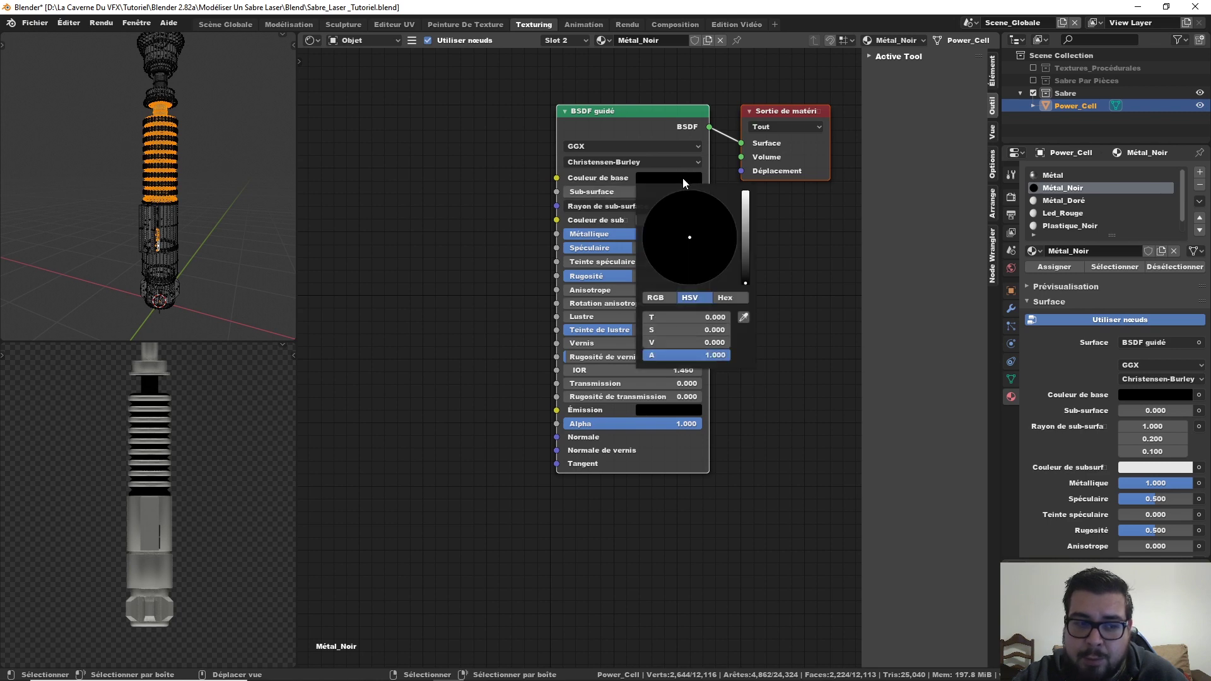
pyautogui.moveTo(746, 283); pyautogui.dragTo(745, 280)
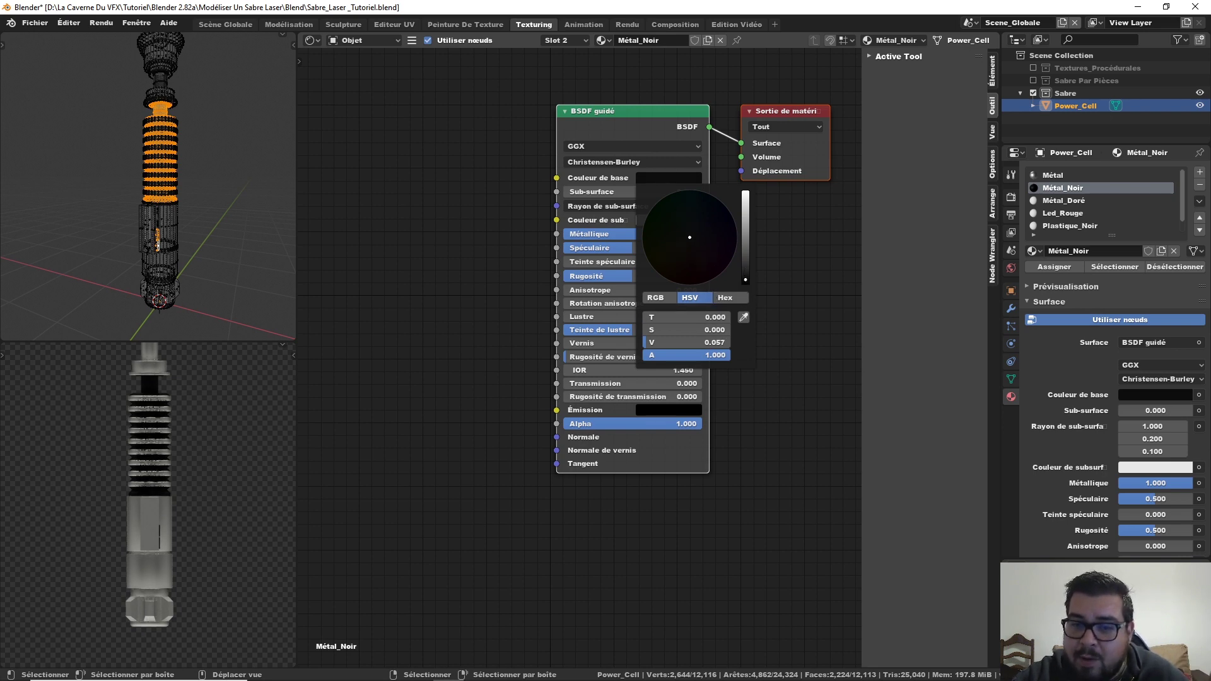
pyautogui.moveTo(745, 278); pyautogui.dragTo(745, 287)
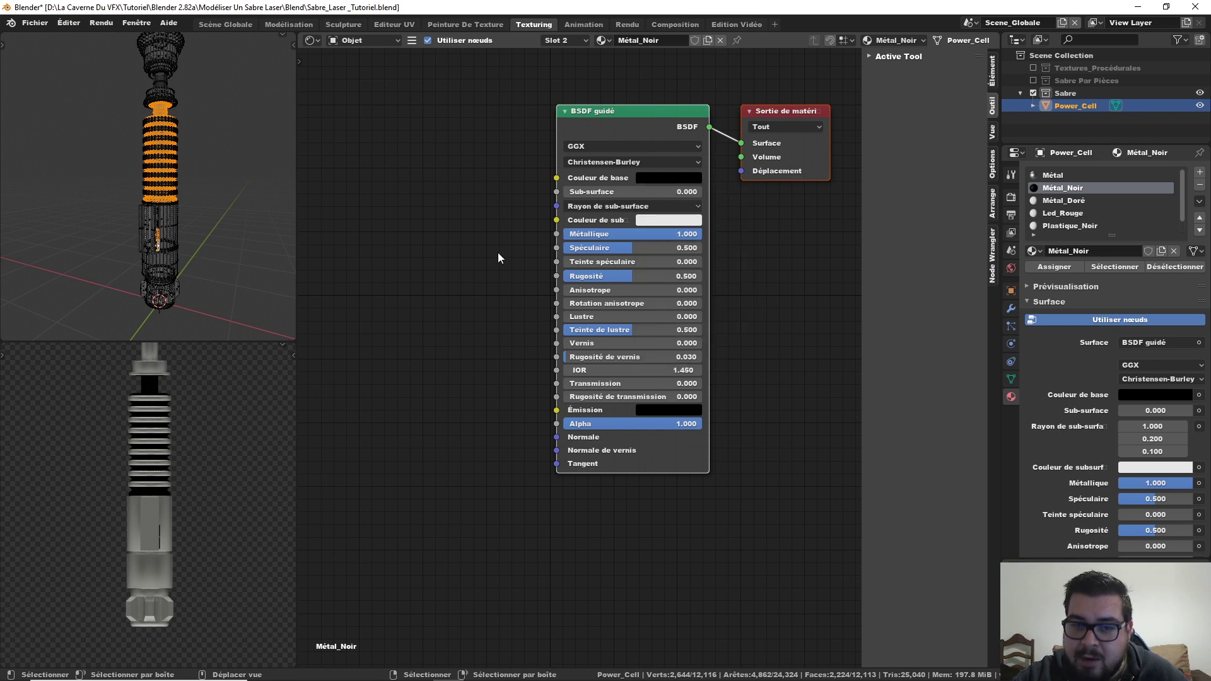
# - Add a Fresnel node to Métal_Noir and connect its Fac output to the shader's Spéculaire input
pyautogui.hotkey('shift', 'a')
pyautogui.click(456, 247)
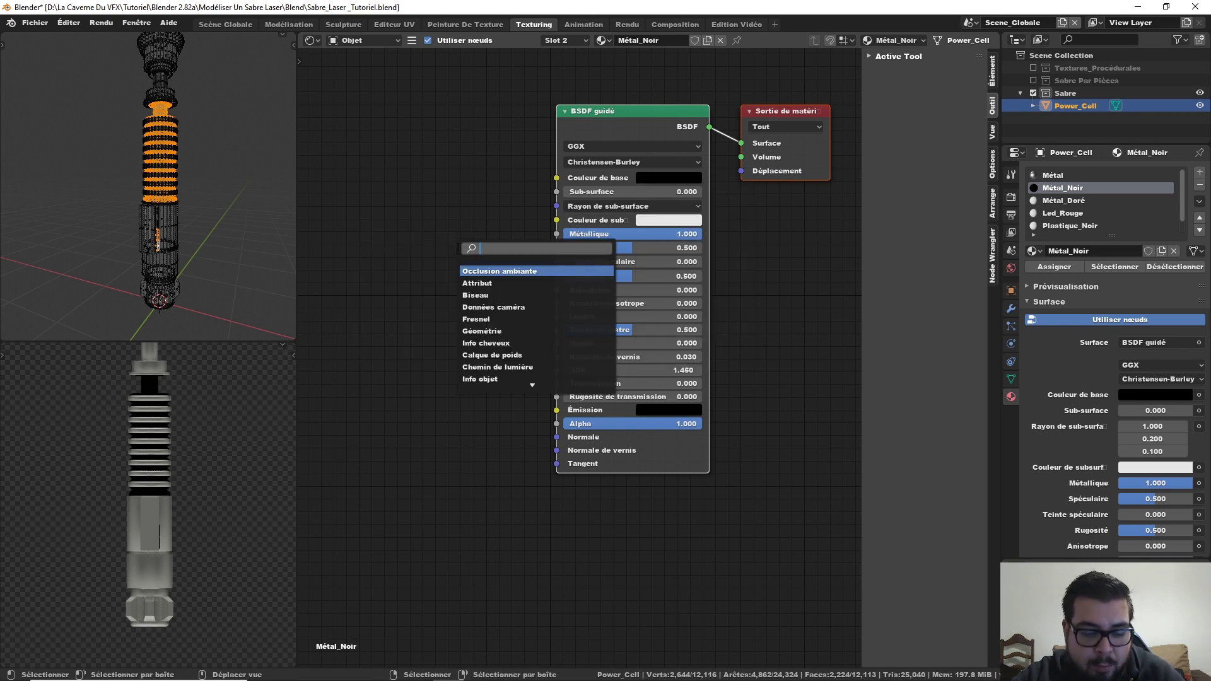
pyautogui.write('fre')
pyautogui.click(499, 271)
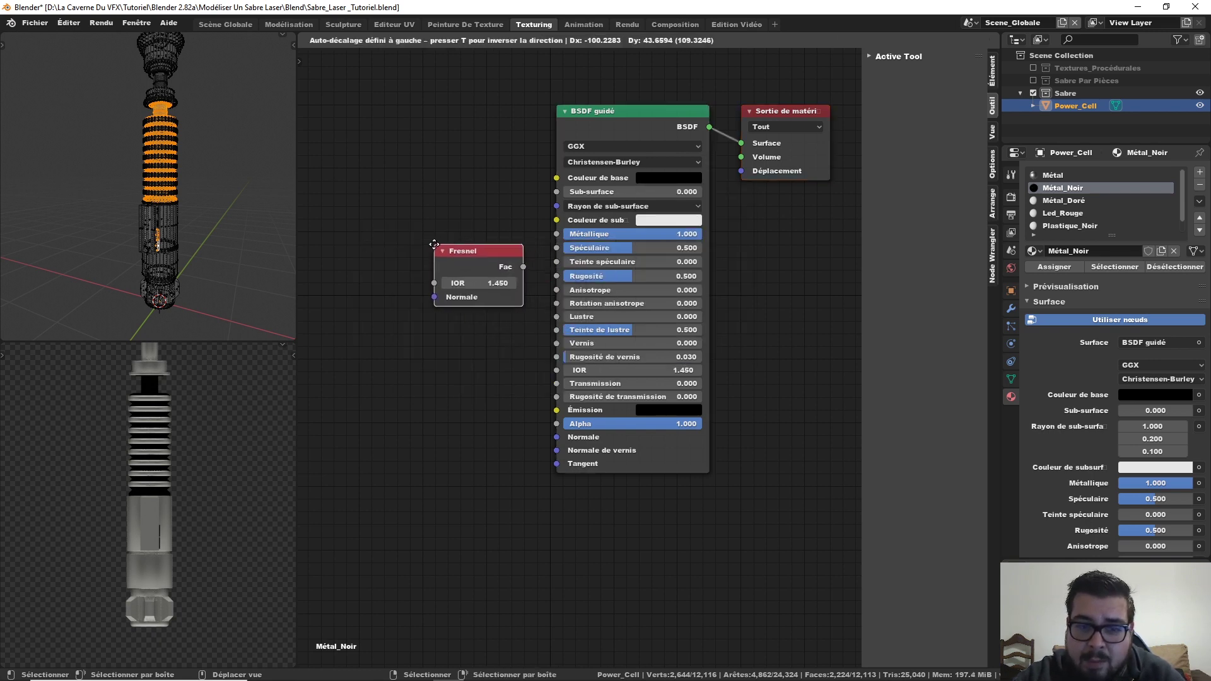
pyautogui.moveTo(529, 267); pyautogui.dragTo(473, 248)
# - Set the Fresnel node's IOR to 2.15 and move the node farther away from the shader
pyautogui.click(497, 279)
pyautogui.write('2.15')
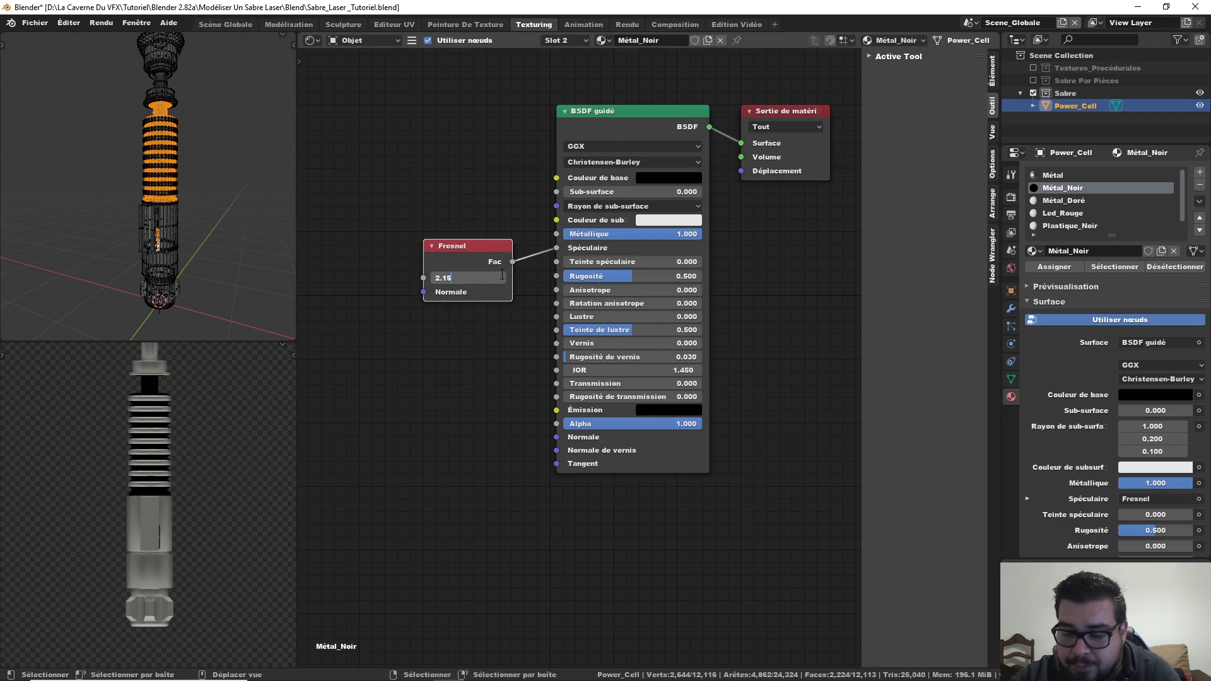
pyautogui.press('Return')
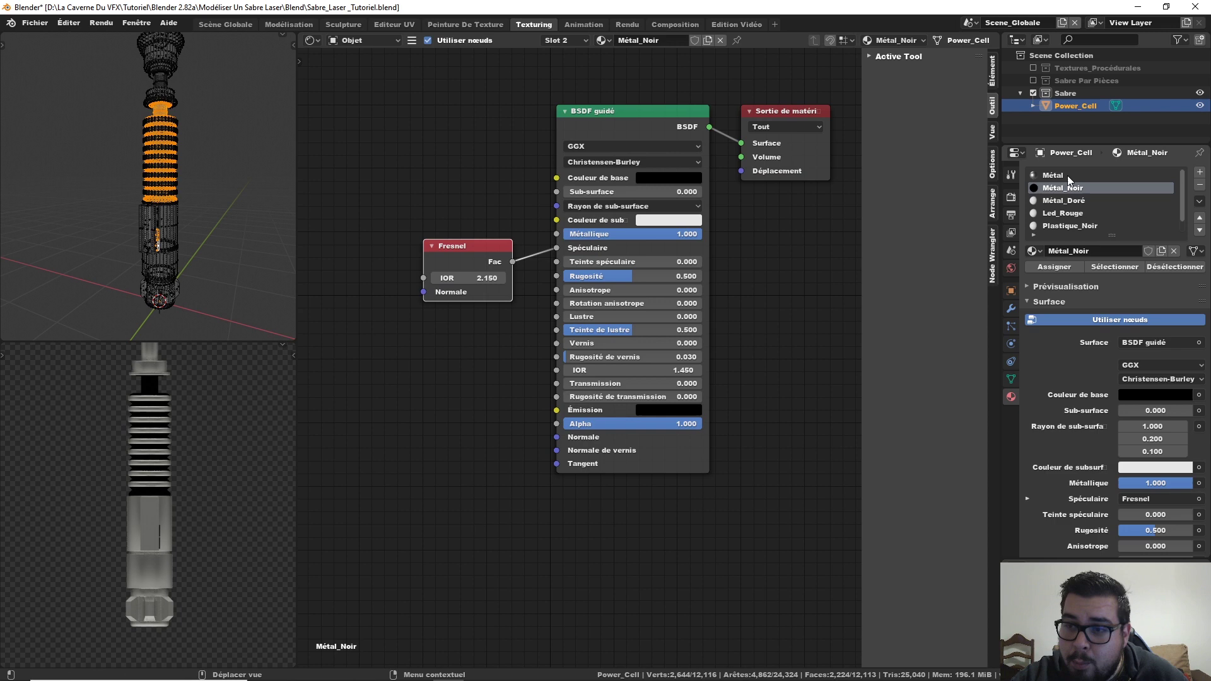
pyautogui.moveTo(501, 252); pyautogui.dragTo(489, 231)
# - Set the Rugosité of Métal_Noir to 0.25
pyautogui.click(581, 275)
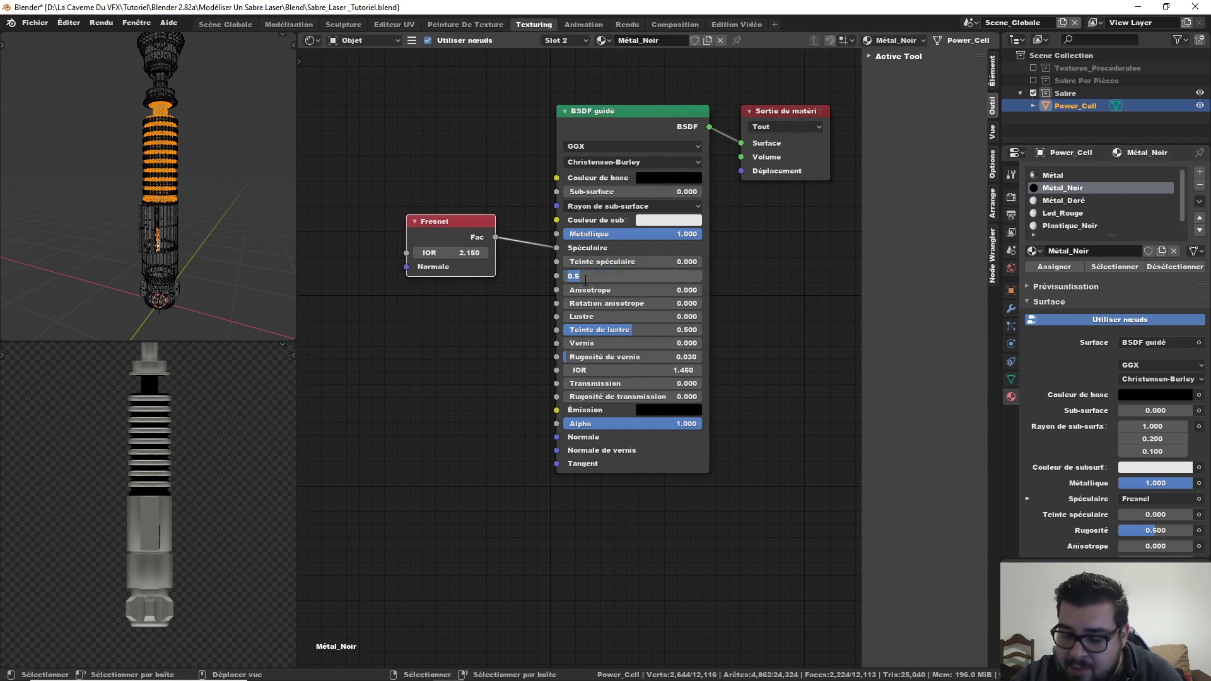
pyautogui.write('0.25')
pyautogui.press('Return')
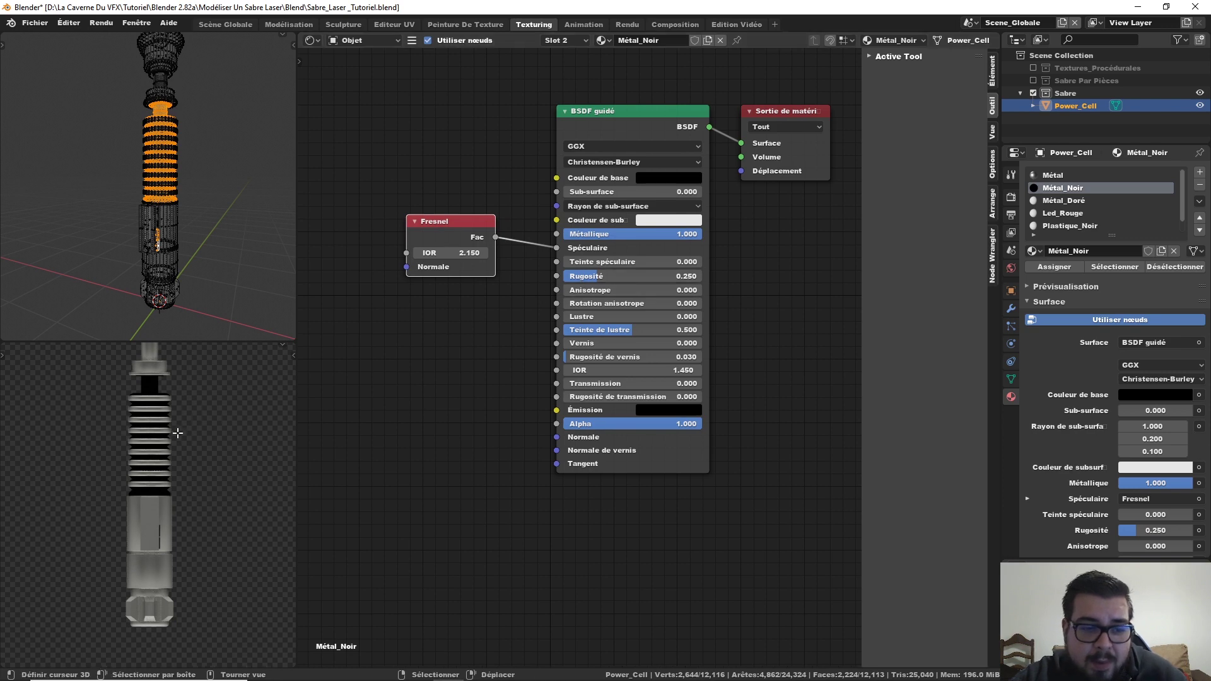
# - Try a dark grey base colour on the grip's black grooves, restore black, and check the subsurface colour
pyautogui.moveTo(157, 436); pyautogui.dragTo(149, 390, button='middle')
pyautogui.scroll(5, 190, 452)
pyautogui.click(687, 179)
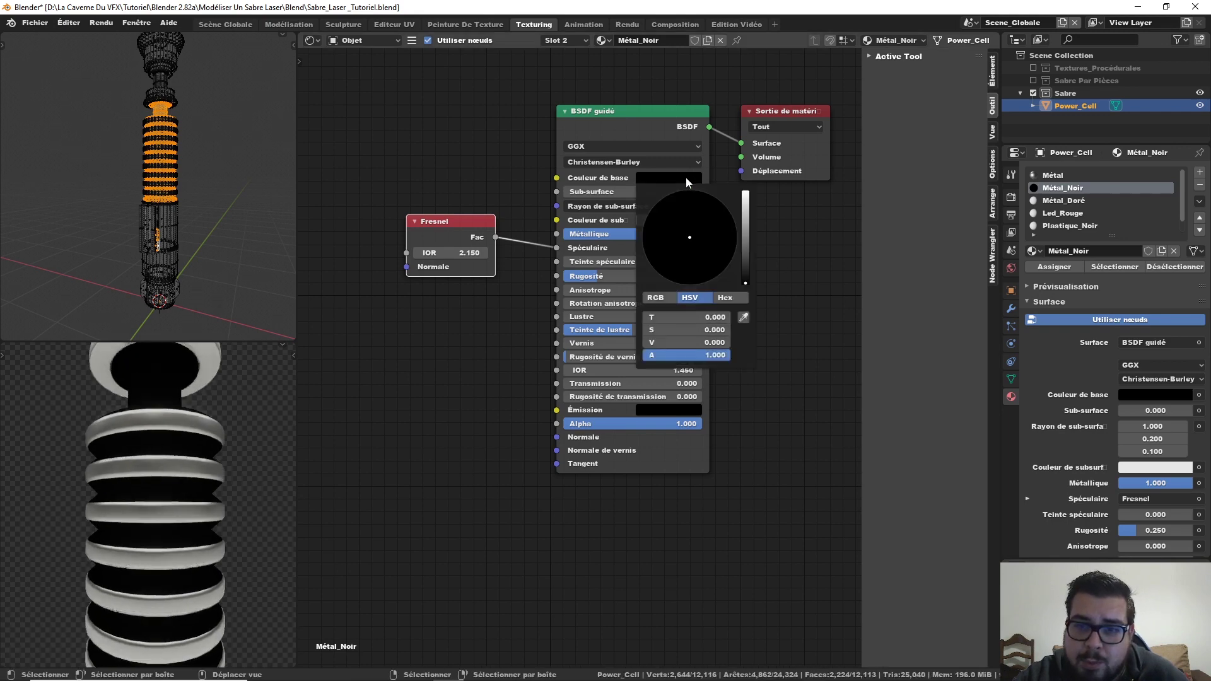
pyautogui.moveTo(747, 283); pyautogui.dragTo(747, 278)
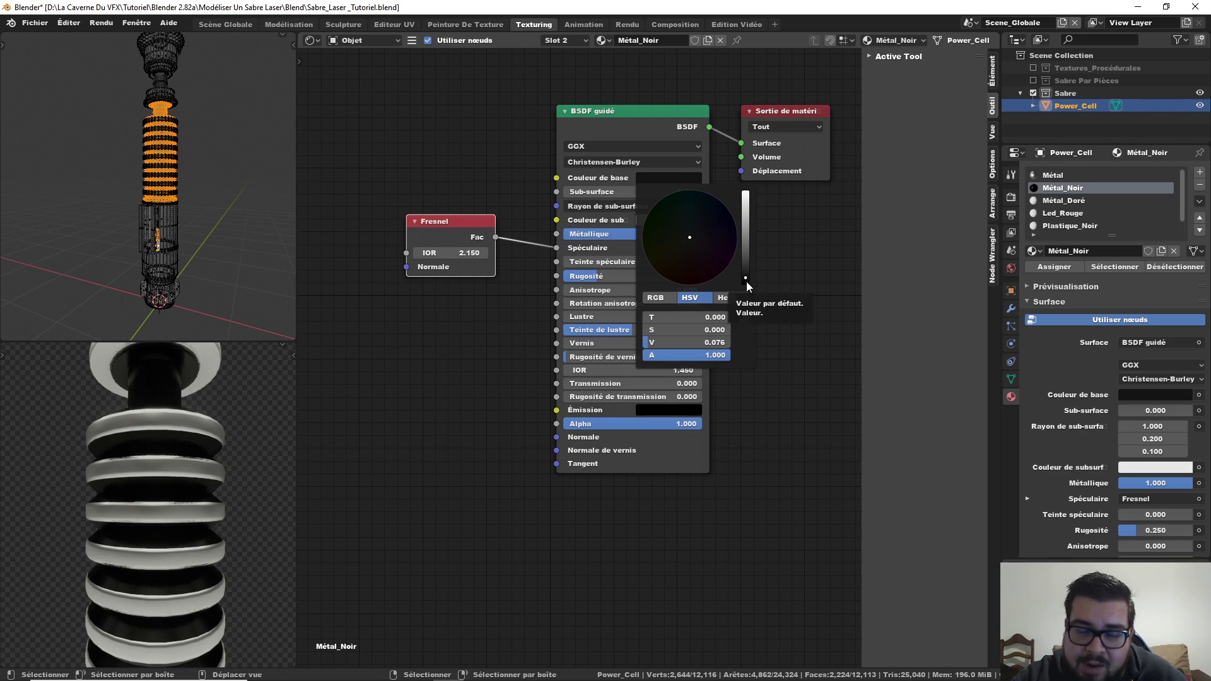
pyautogui.moveTo(747, 279); pyautogui.dragTo(746, 284)
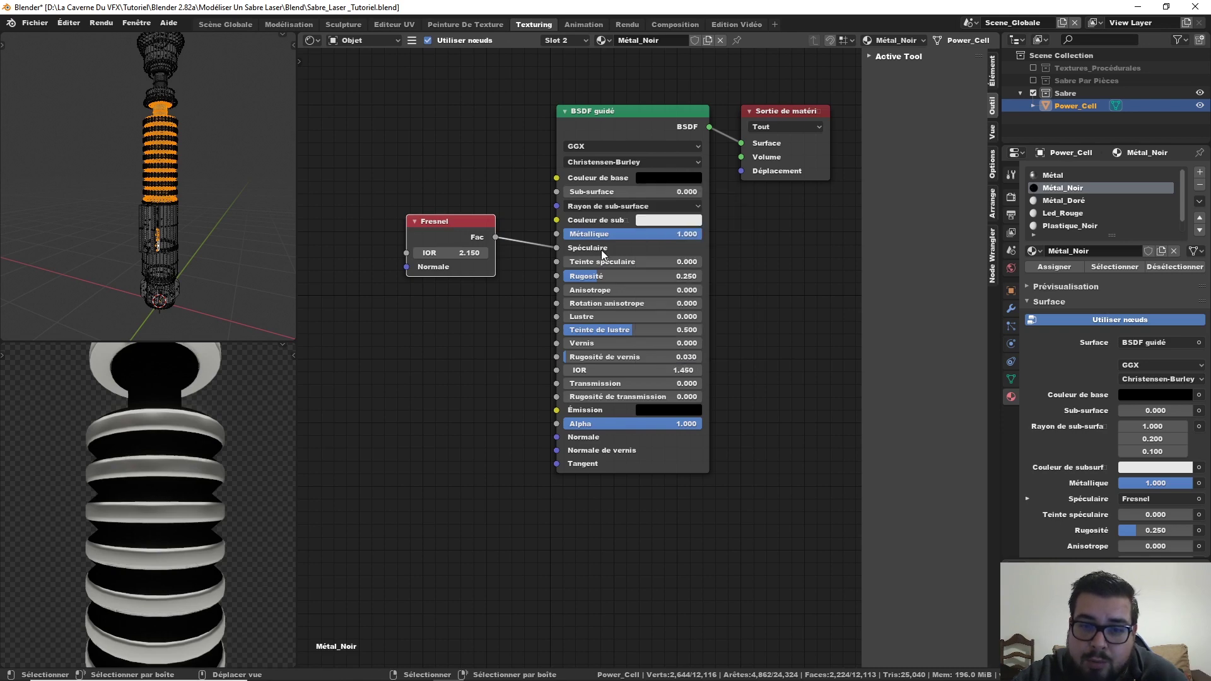
pyautogui.click(683, 220)
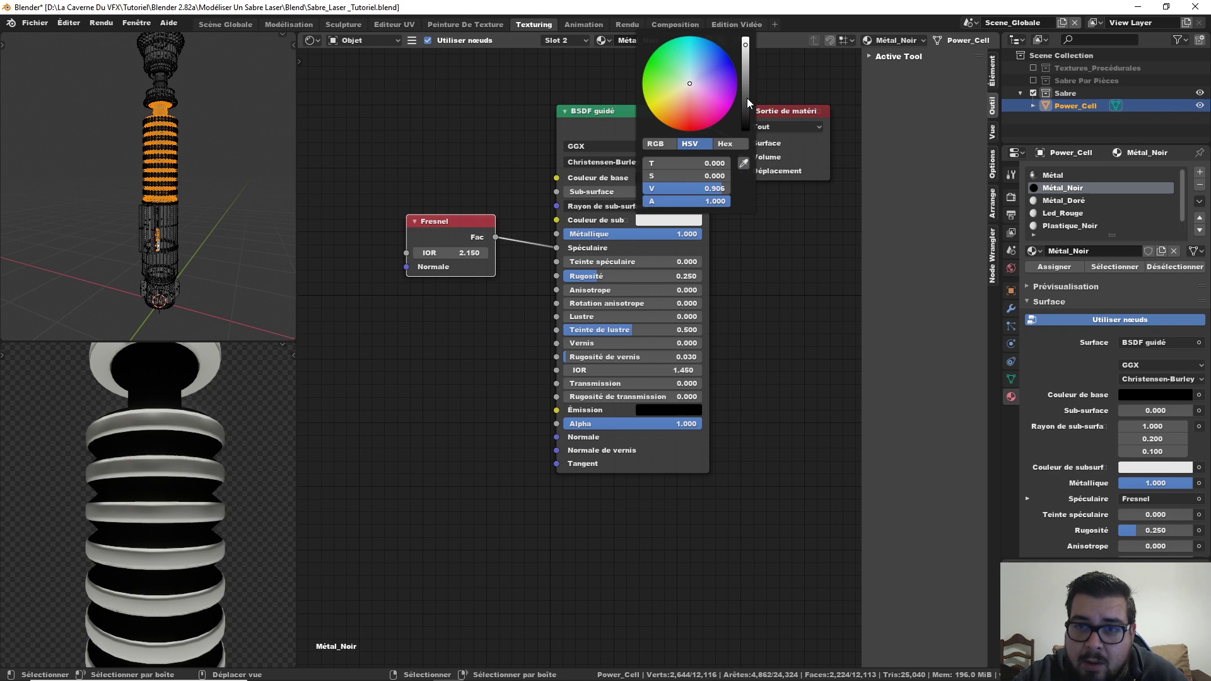
# - Lighten the base colour of Métal_Noir to a dark grey with an HSV value (V) of 0.1
pyautogui.click(668, 179)
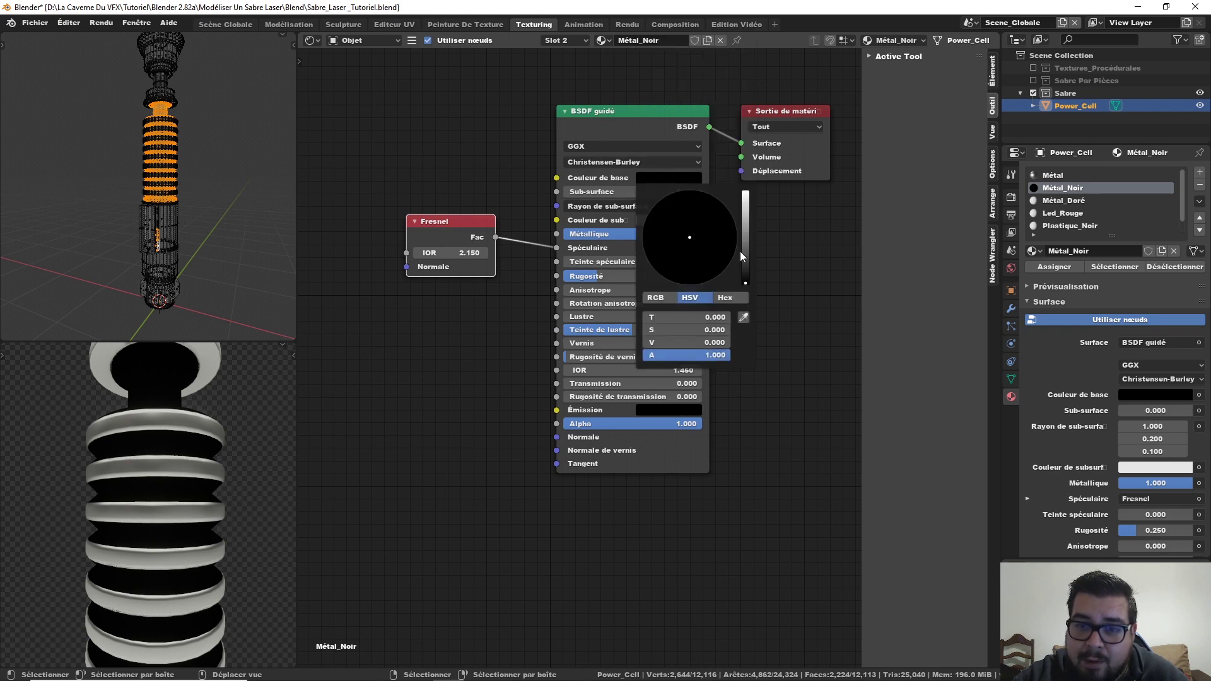
pyautogui.click(746, 282)
pyautogui.moveTo(745, 281); pyautogui.dragTo(745, 276)
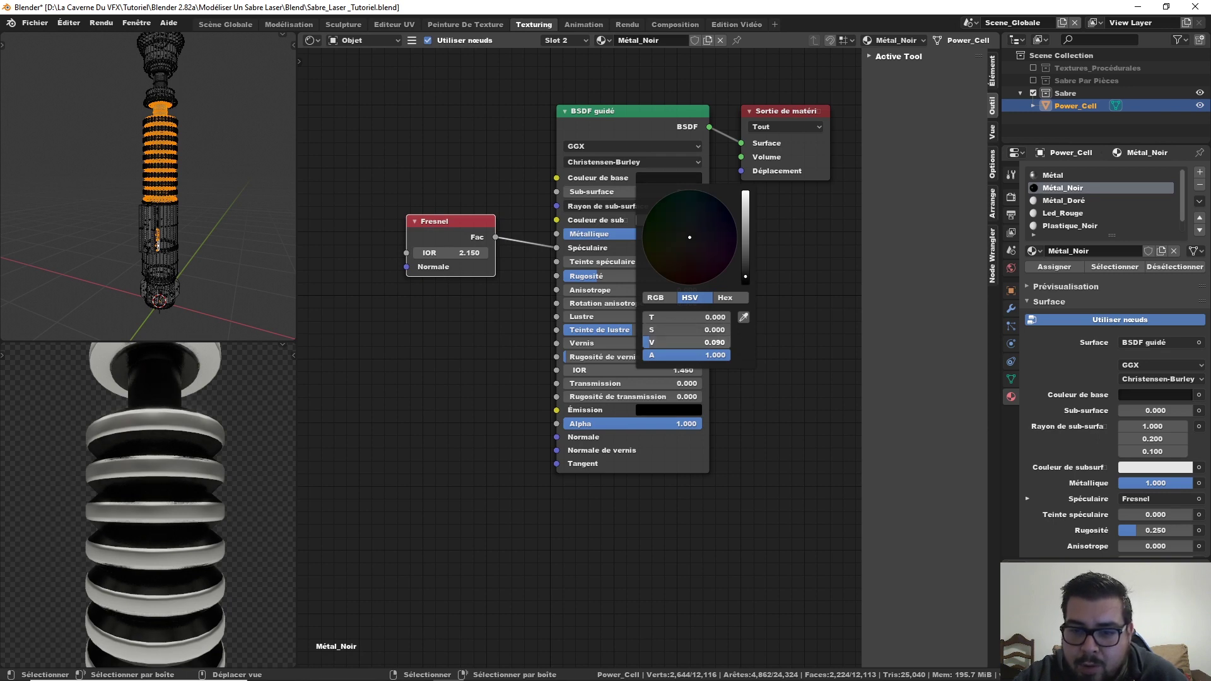
pyautogui.click(700, 342)
pyautogui.write('0.1')
pyautogui.press('Return')
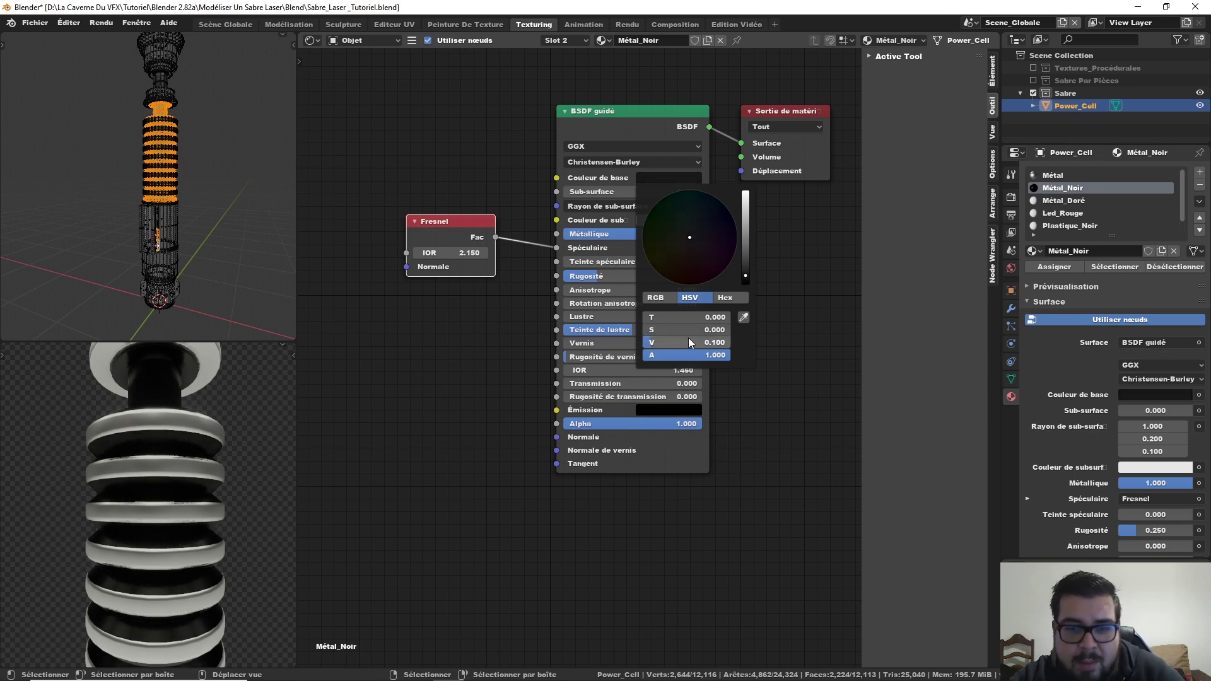
# - Examine how the Métal_Noir grooves look on the ribbed grip from several angles in the rendered preview
pyautogui.moveTo(226, 379); pyautogui.dragTo(271, 284, button='middle')
pyautogui.scroll(-2, 230, 394)
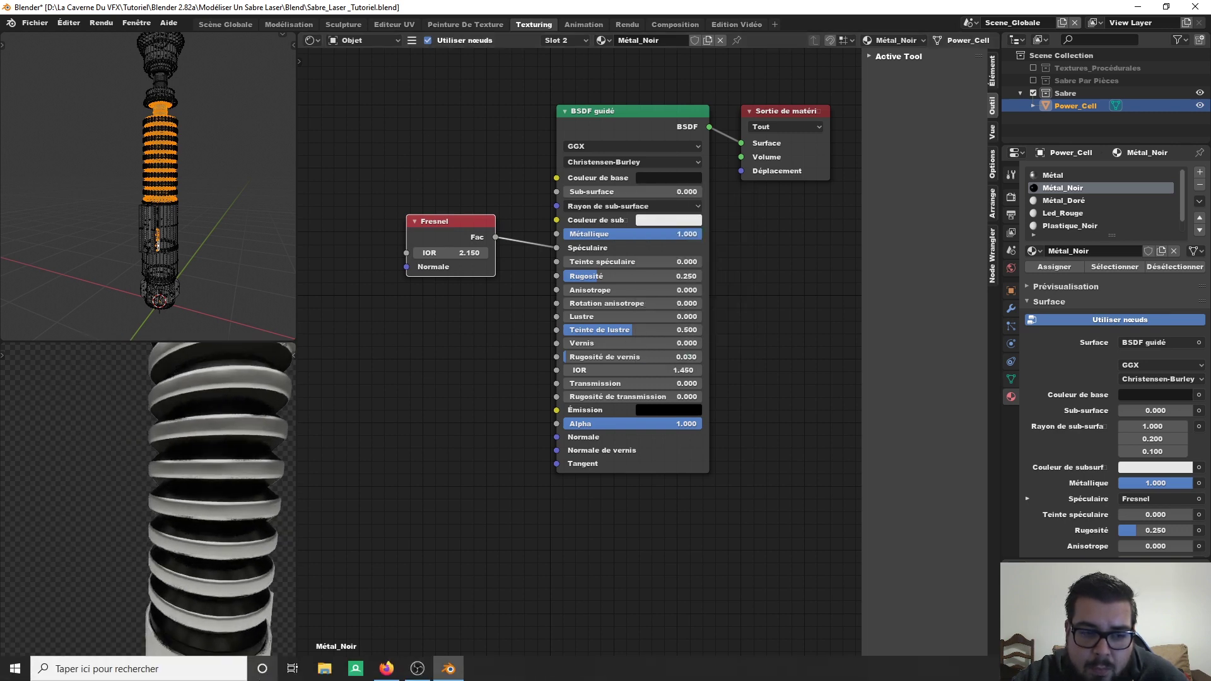
pyautogui.scroll(-1, 246, 536)
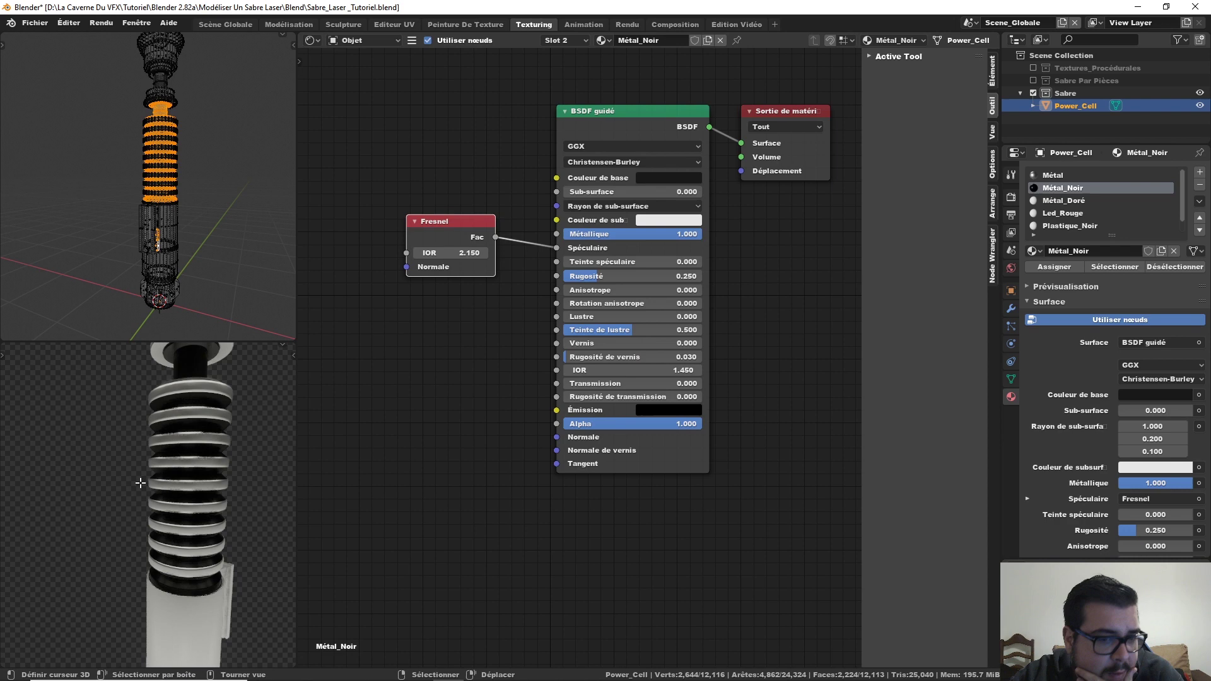
pyautogui.moveTo(140, 483)
pyautogui.mouseDown(button='middle')
pyautogui.moveTo(175, 467)
pyautogui.moveTo(163, 486)
pyautogui.moveTo(161, 475)
pyautogui.mouseUp(button='middle')
pyautogui.scroll(6, 175, 466)
pyautogui.scroll(-6, 161, 475)
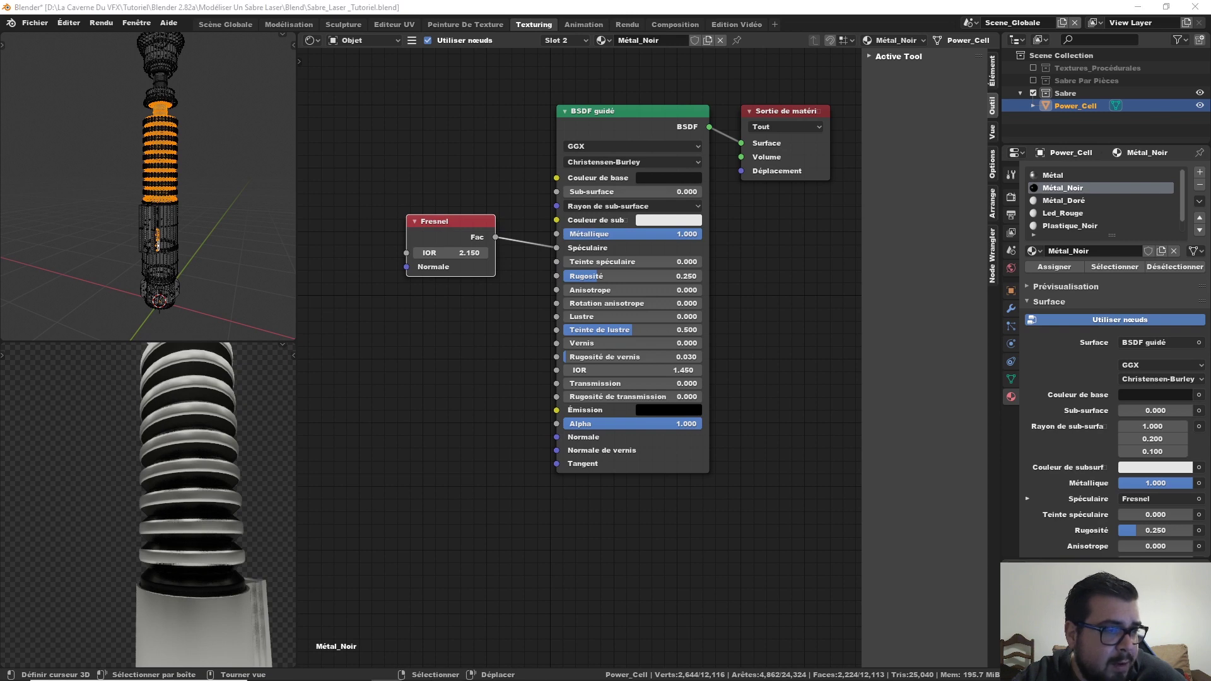
# - Switch the upper viewport to solid shading and leave Edit Mode on the lightsaber around its neck
pyautogui.moveTo(154, 82)
pyautogui.mouseDown(button='middle')
pyautogui.moveTo(183, 182)
pyautogui.moveTo(166, 67)
pyautogui.mouseUp(button='middle')
pyautogui.press('z')
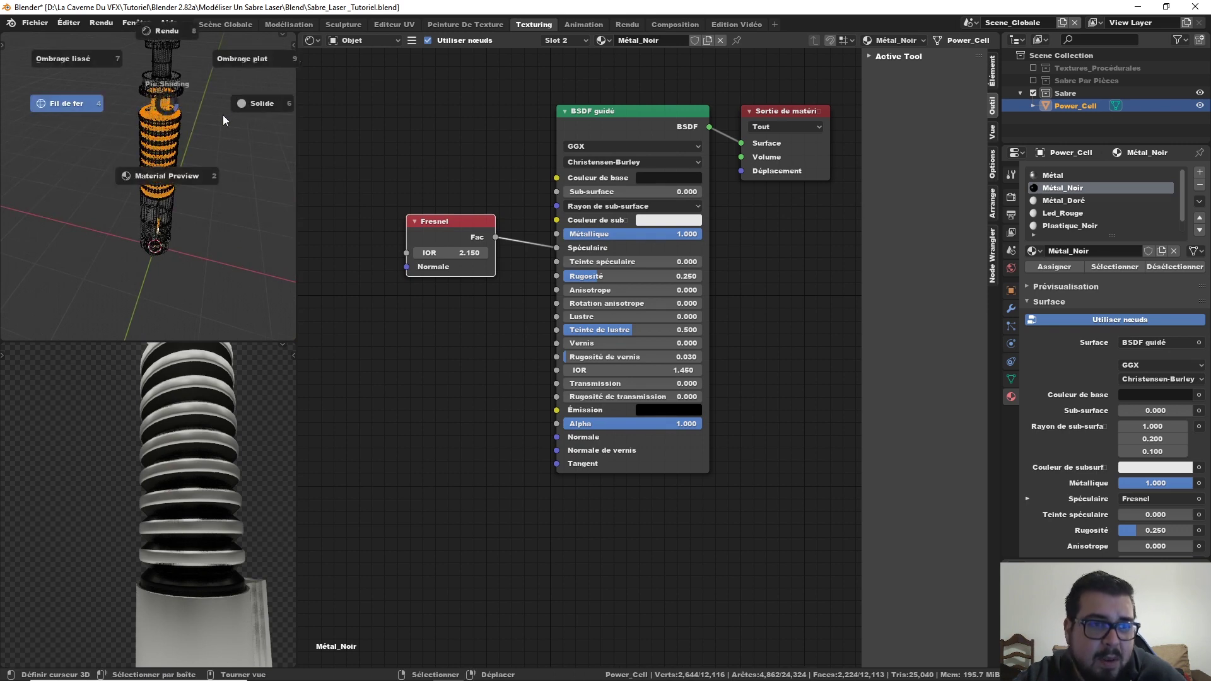
pyautogui.click(272, 102)
pyautogui.moveTo(203, 163)
pyautogui.keyDown('shift'); pyautogui.mouseDown(button='middle')
pyautogui.moveTo(194, 321)
pyautogui.moveTo(190, 189)
pyautogui.mouseUp(button='middle'); pyautogui.keyUp('shift')
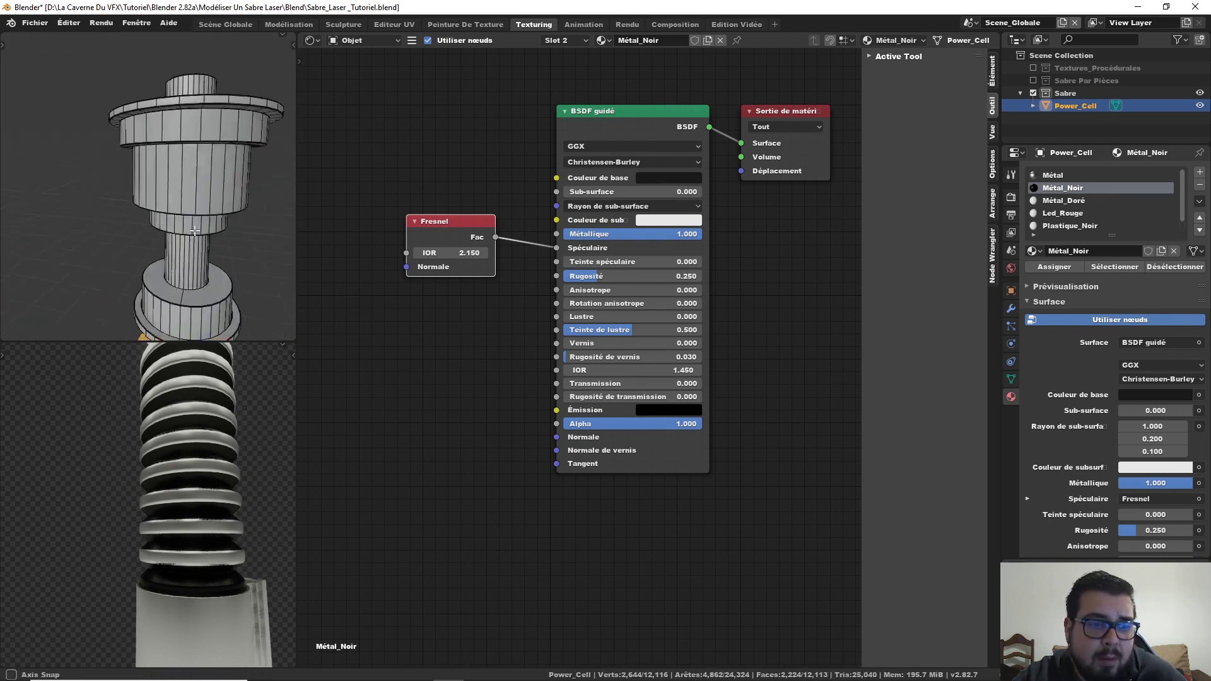
pyautogui.scroll(3, 191, 169)
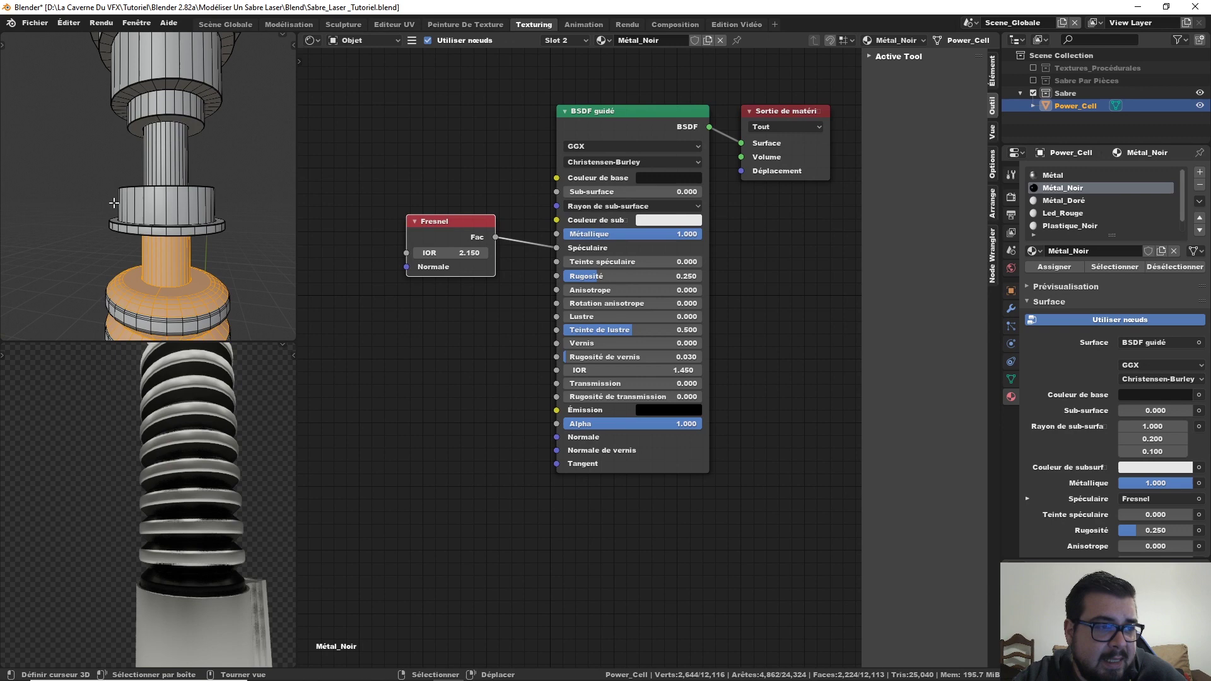
pyautogui.press('Tab')
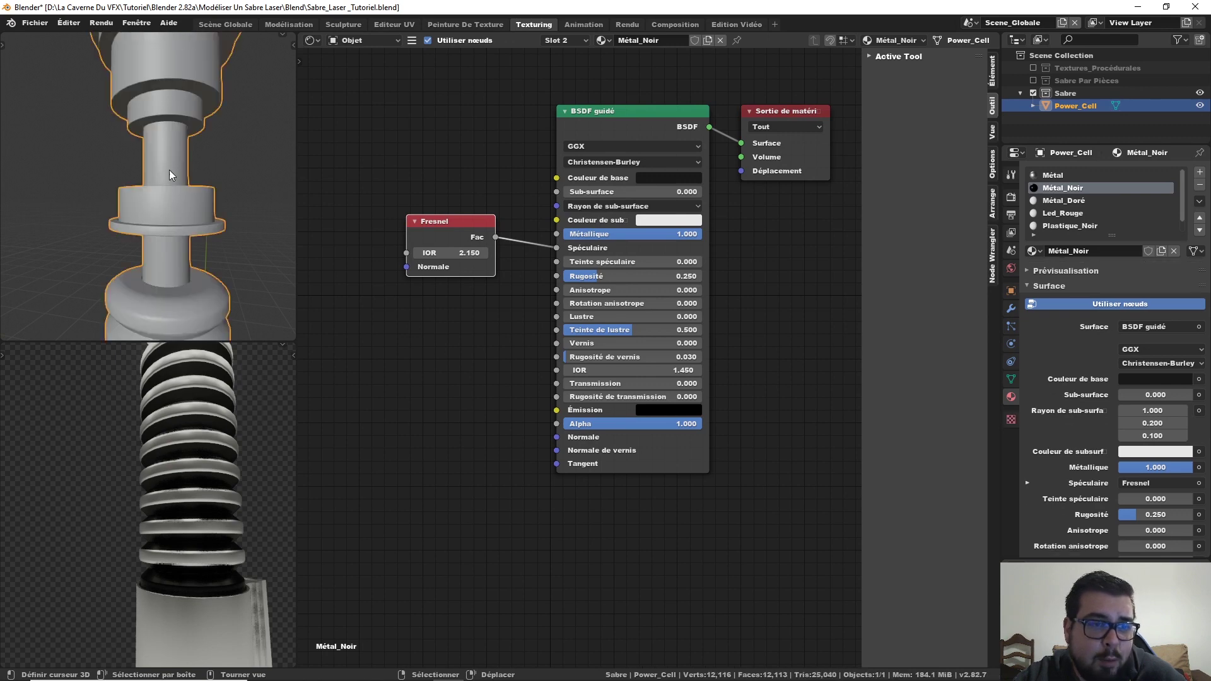
# - Enter Edit Mode on the lightsaber in wireframe front view and clear the existing face selection
pyautogui.press('Tab')
pyautogui.press('z')
pyautogui.click(85, 170)
pyautogui.press('KP_1')
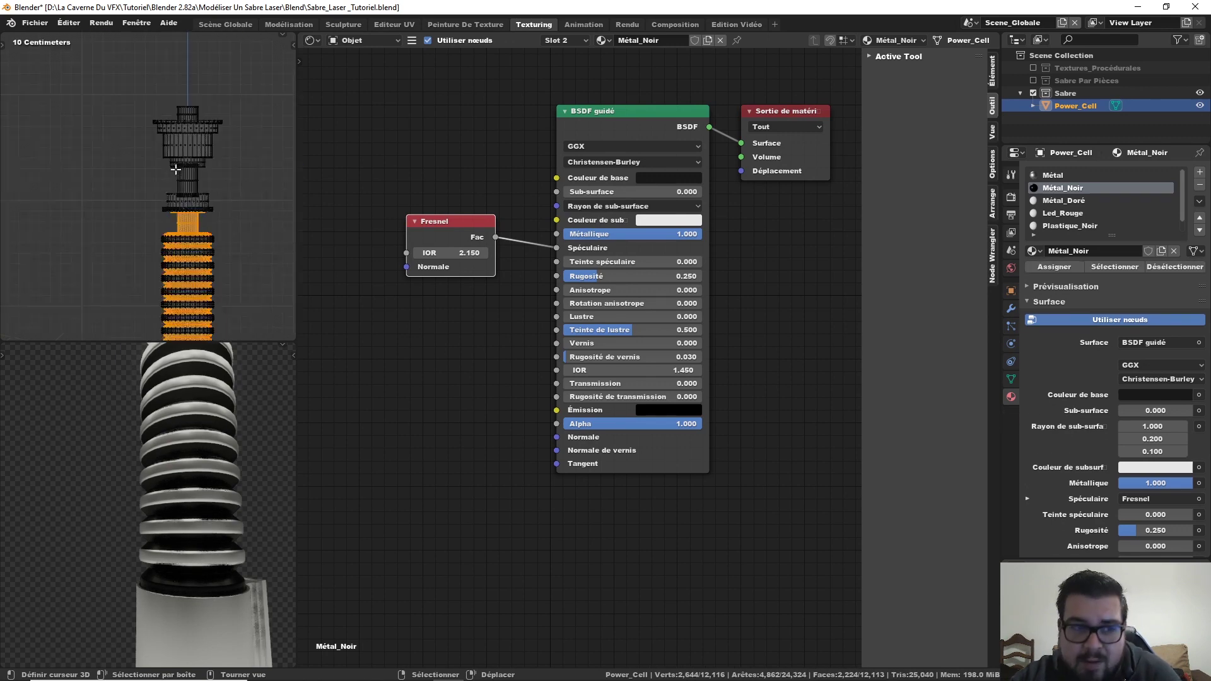
pyautogui.scroll(3, 200, 196)
pyautogui.keyDown('shift'); pyautogui.moveTo(200, 196); pyautogui.dragTo(140, 203, button='middle'); pyautogui.keyUp('shift')
pyautogui.press('a')
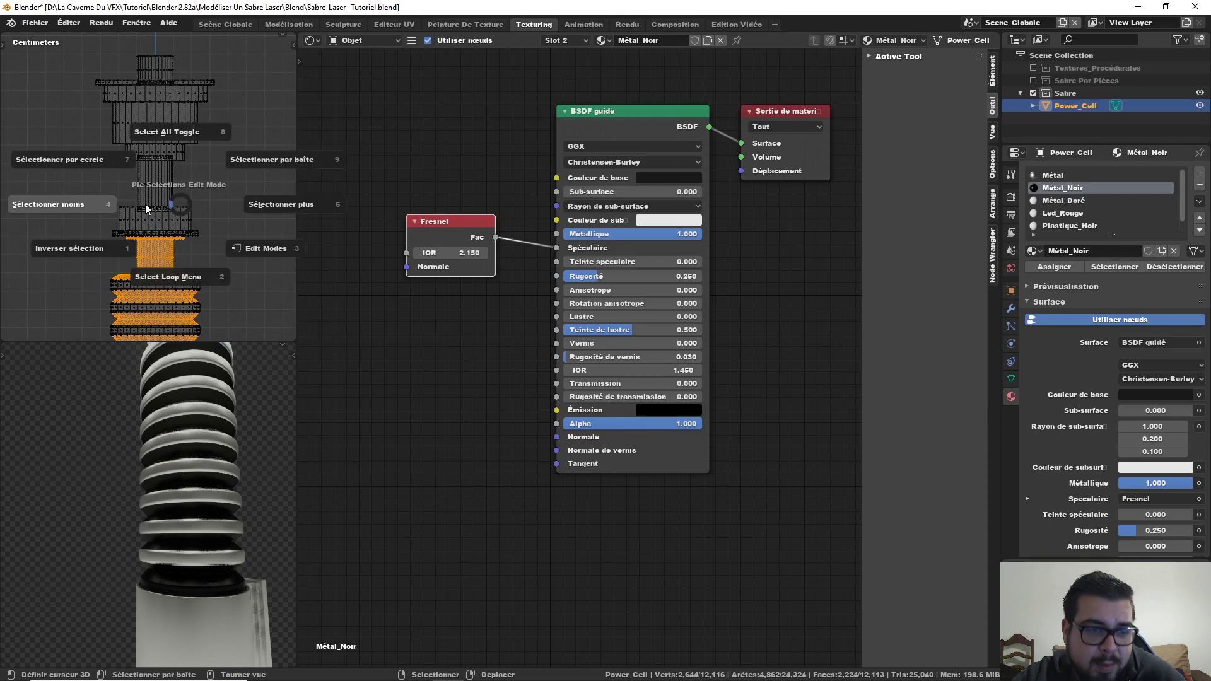
pyautogui.click(165, 143)
# - Box-select the narrow neck below the emitter and the wider collar under it, and assign Métal_Doré to them
pyautogui.scroll(2, 208, 214)
pyautogui.press('b')
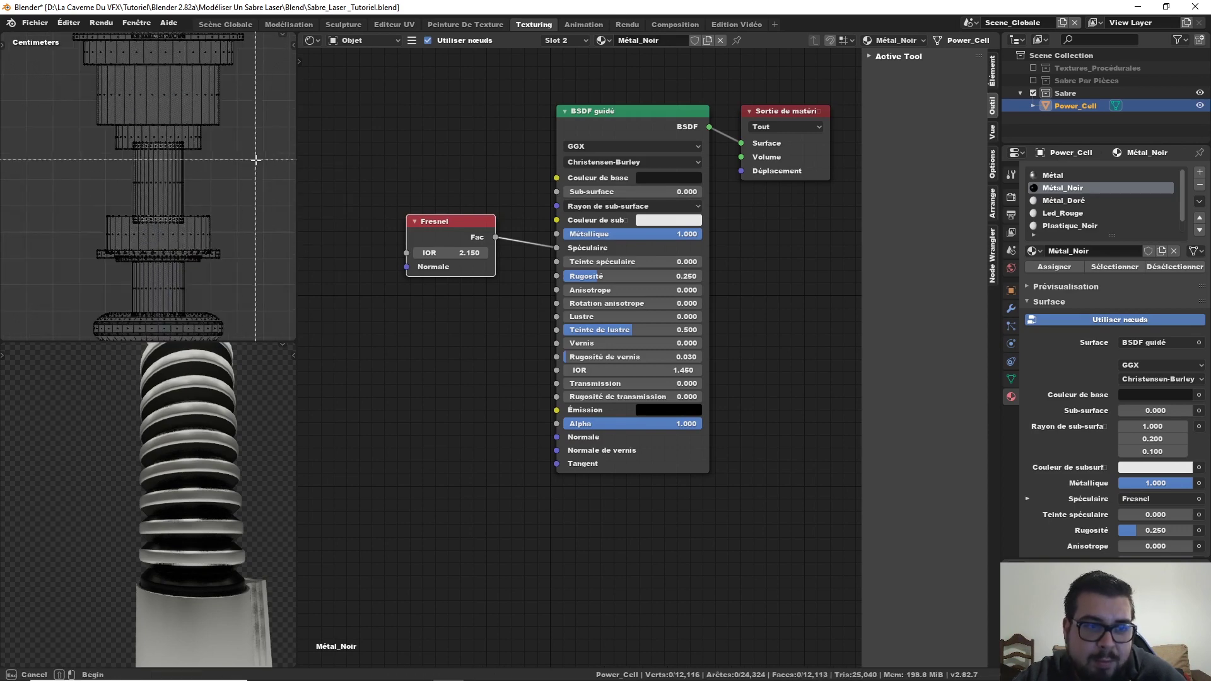
pyautogui.moveTo(242, 151); pyautogui.dragTo(70, 240)
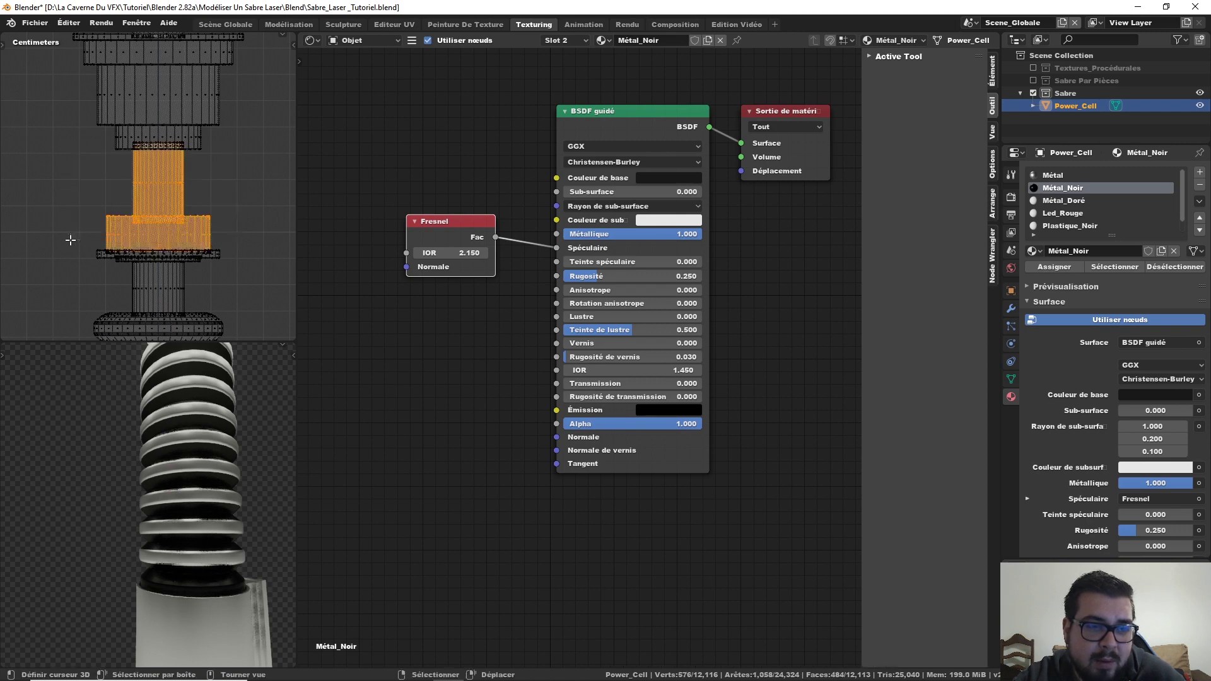
pyautogui.click(1078, 202)
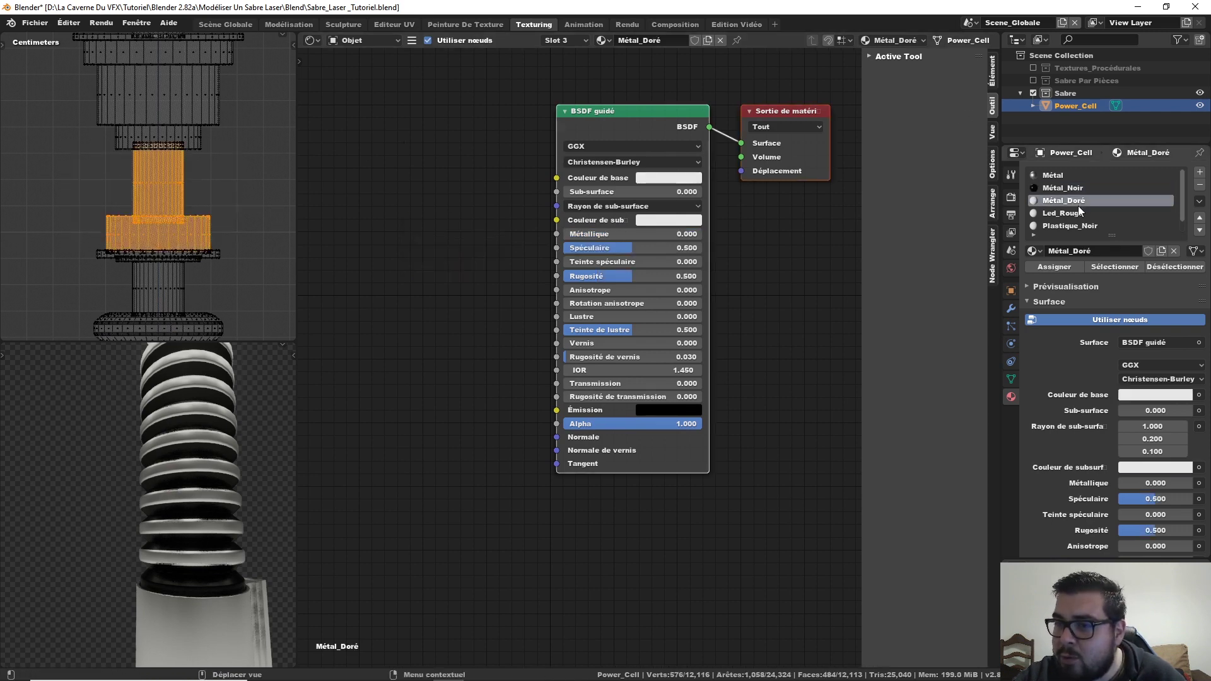
pyautogui.click(1061, 267)
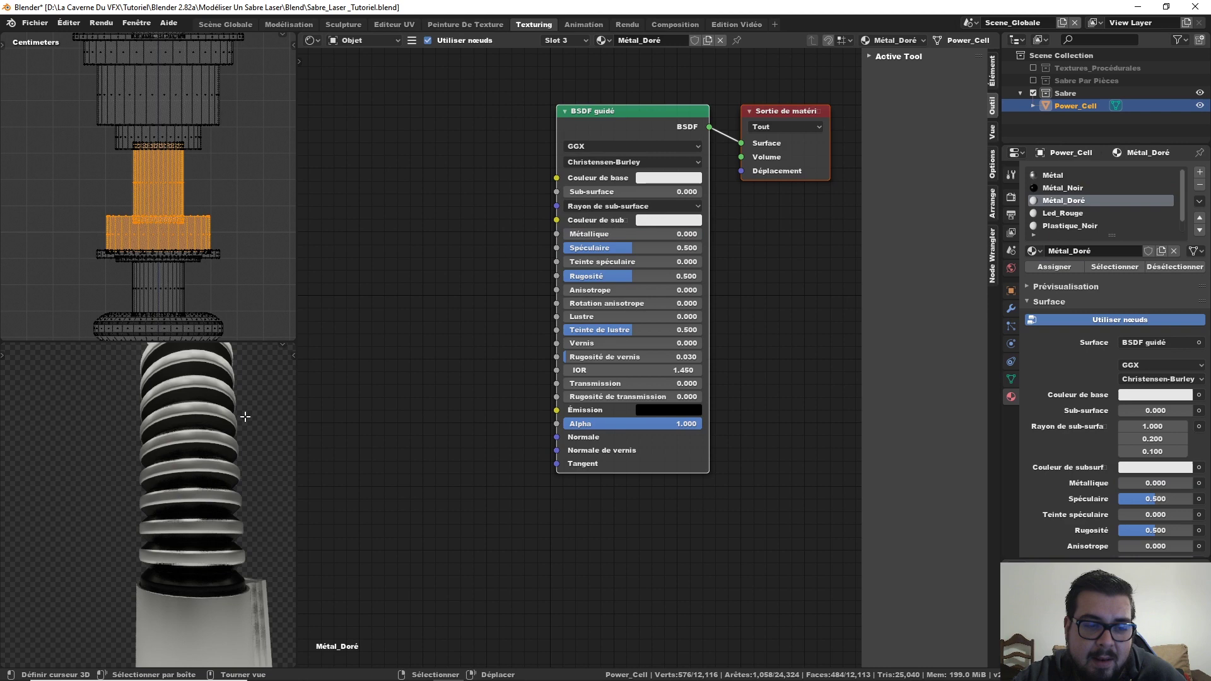
# - Give Métal_Doré an orange base colour and set its Métallique value to 1.000
pyautogui.press('KP_1')
pyautogui.scroll(-1, 204, 432)
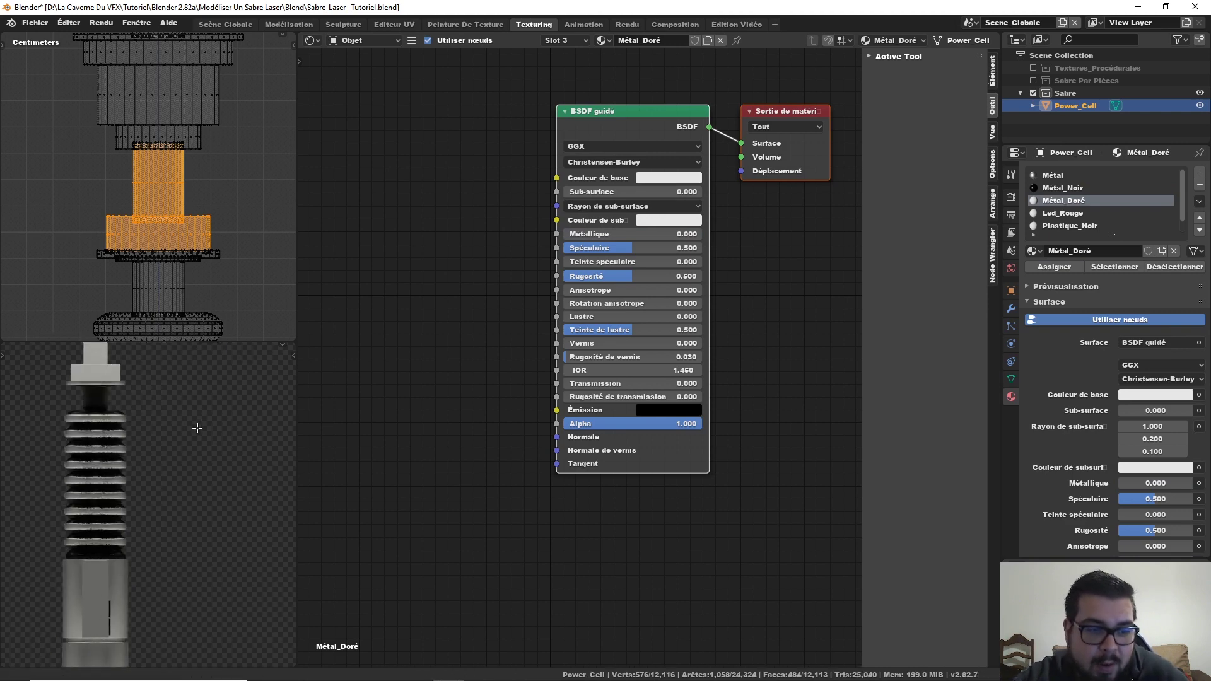
pyautogui.keyDown('shift'); pyautogui.moveTo(204, 432); pyautogui.dragTo(225, 525, button='middle'); pyautogui.keyUp('shift')
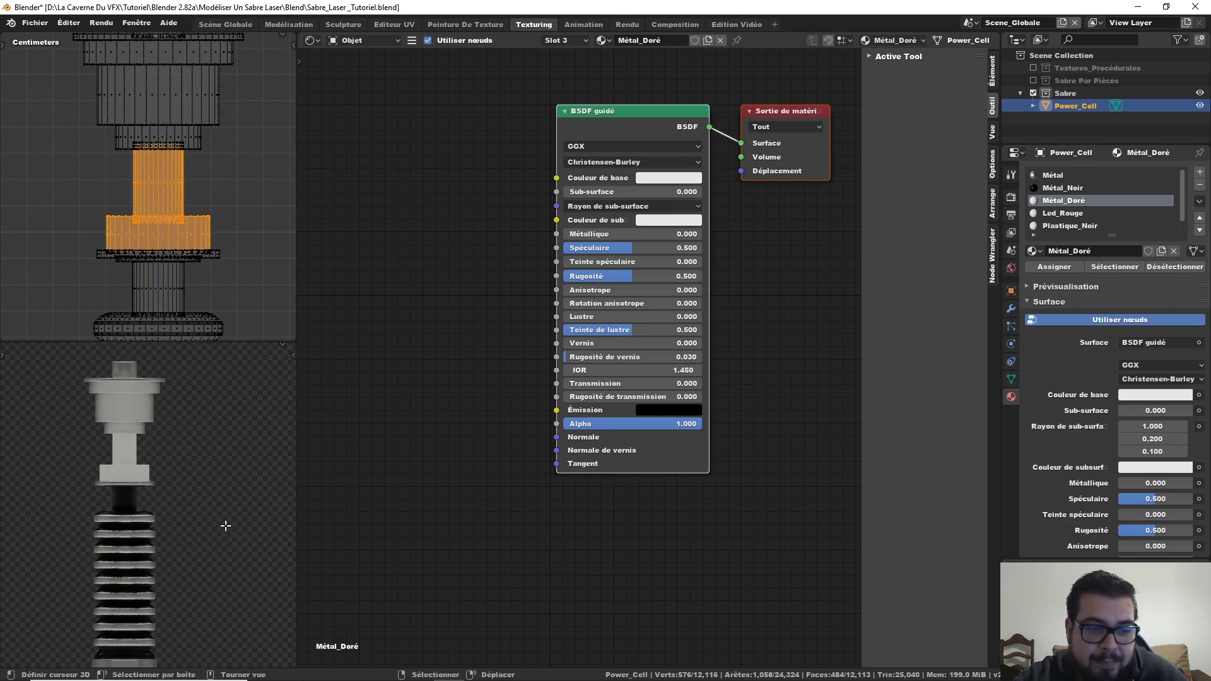
pyautogui.click(667, 179)
pyautogui.click(660, 255)
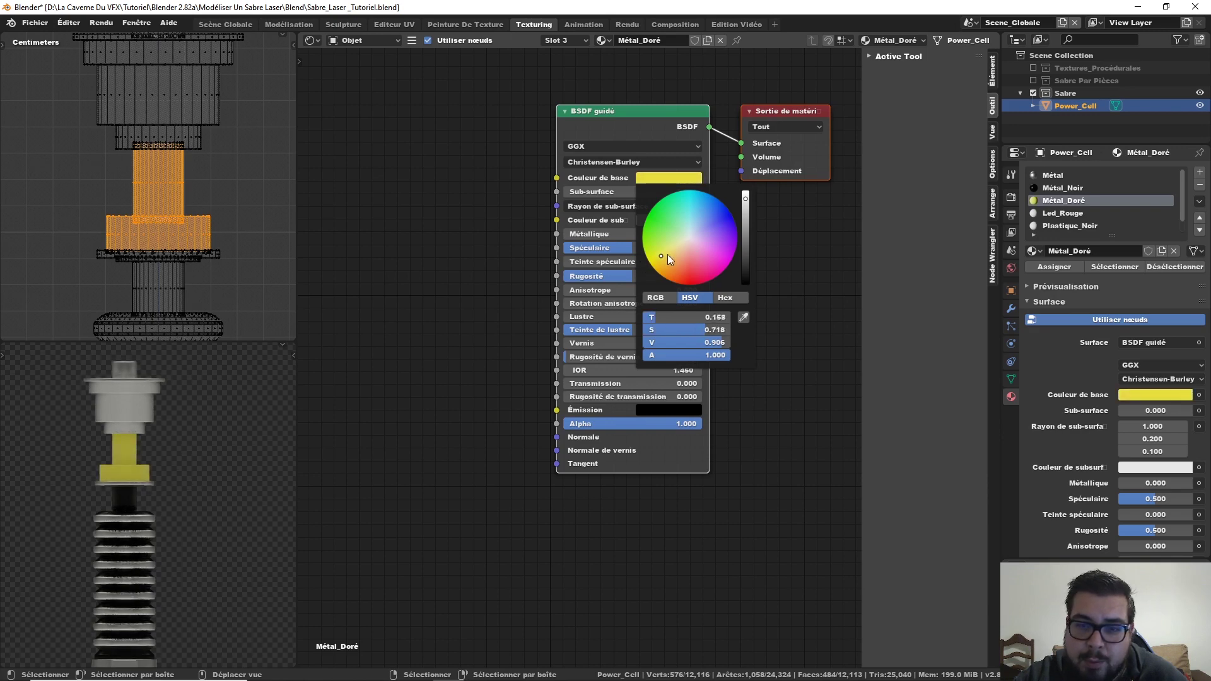
pyautogui.moveTo(661, 256); pyautogui.dragTo(666, 273)
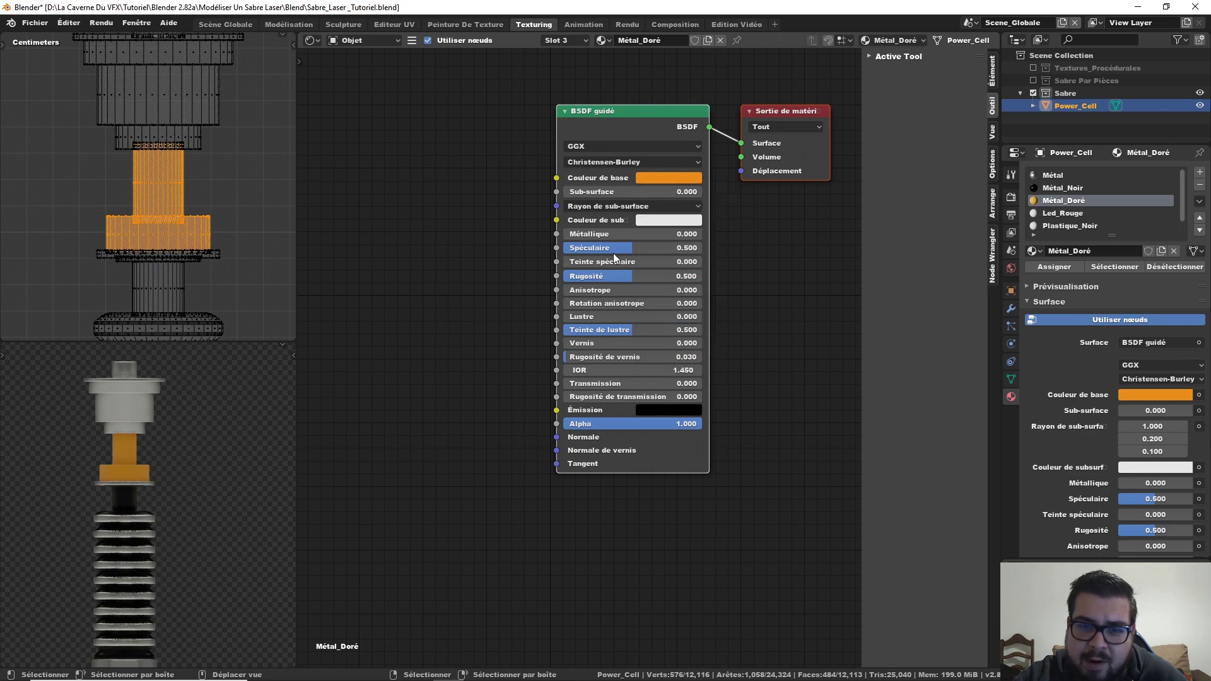
pyautogui.moveTo(606, 234); pyautogui.dragTo(702, 233)
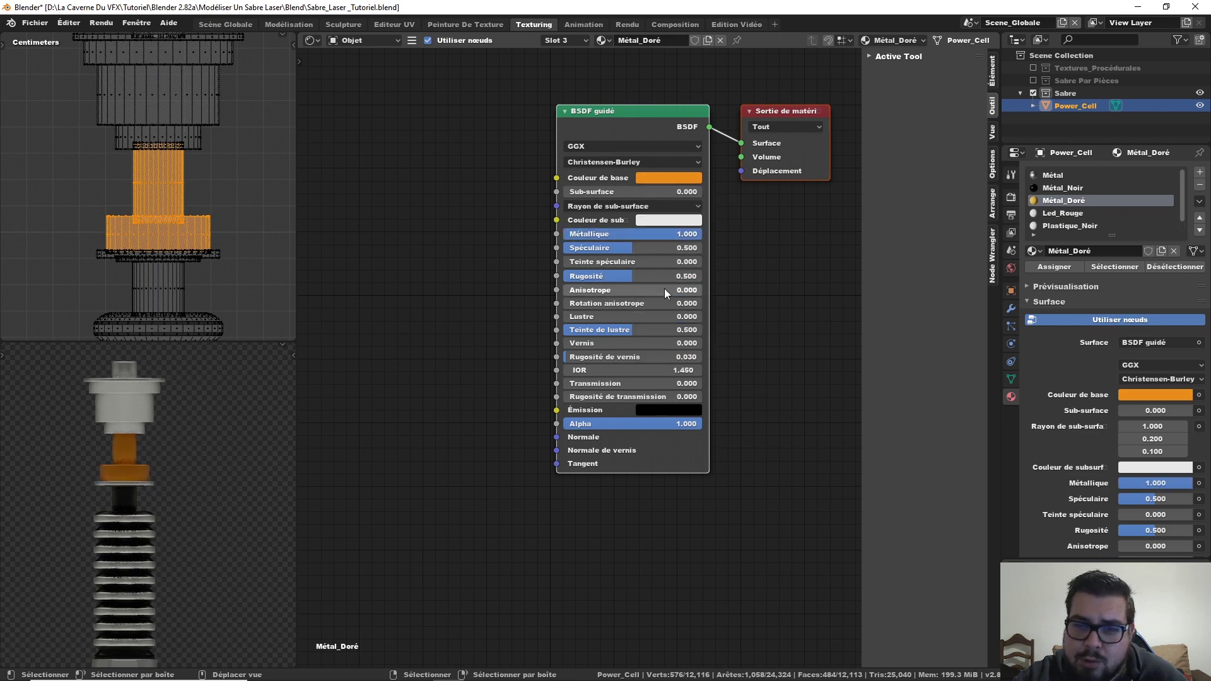
# - Add a Fresnel node with an IOR of 2.15 to Métal_Doré and connect it to the Spéculaire input
pyautogui.hotkey('shift', 'a')
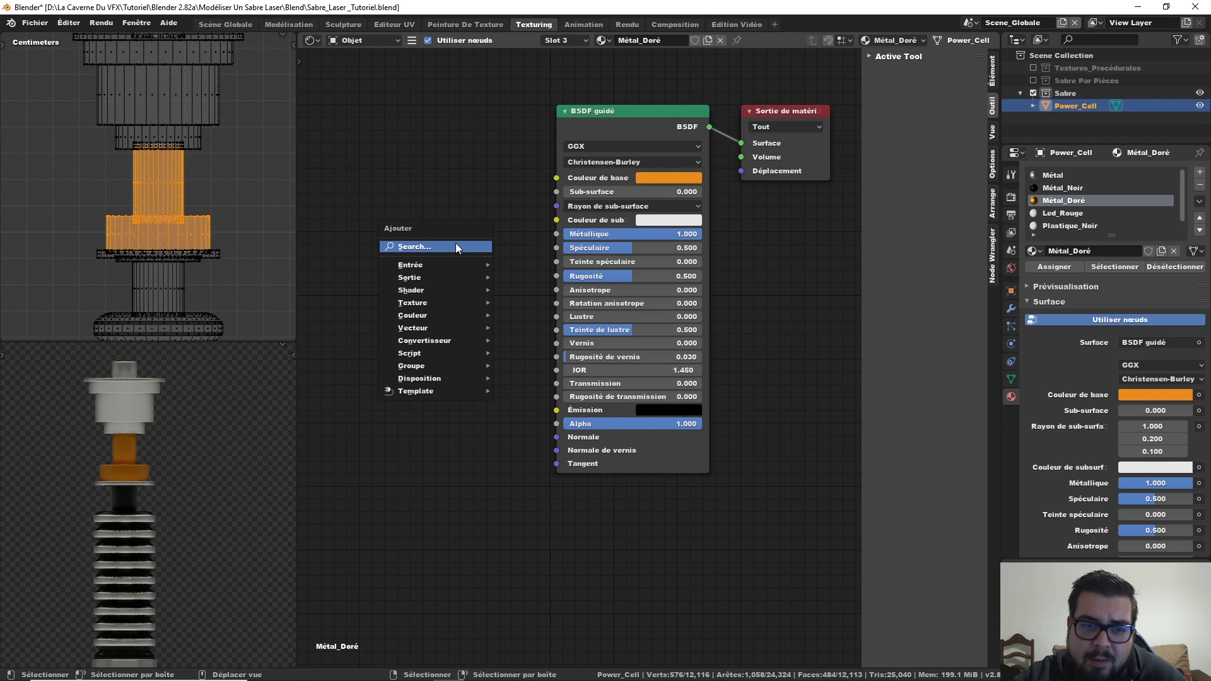
pyautogui.click(455, 245)
pyautogui.write('fre')
pyautogui.click(489, 265)
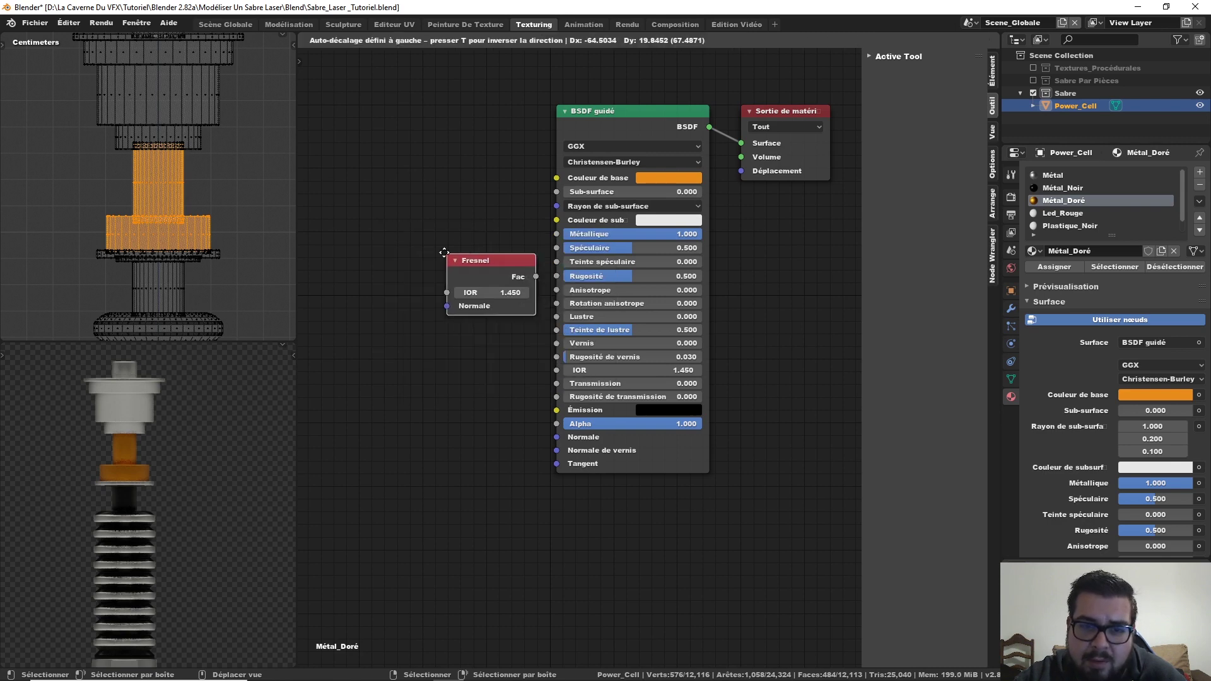
pyautogui.click(531, 272)
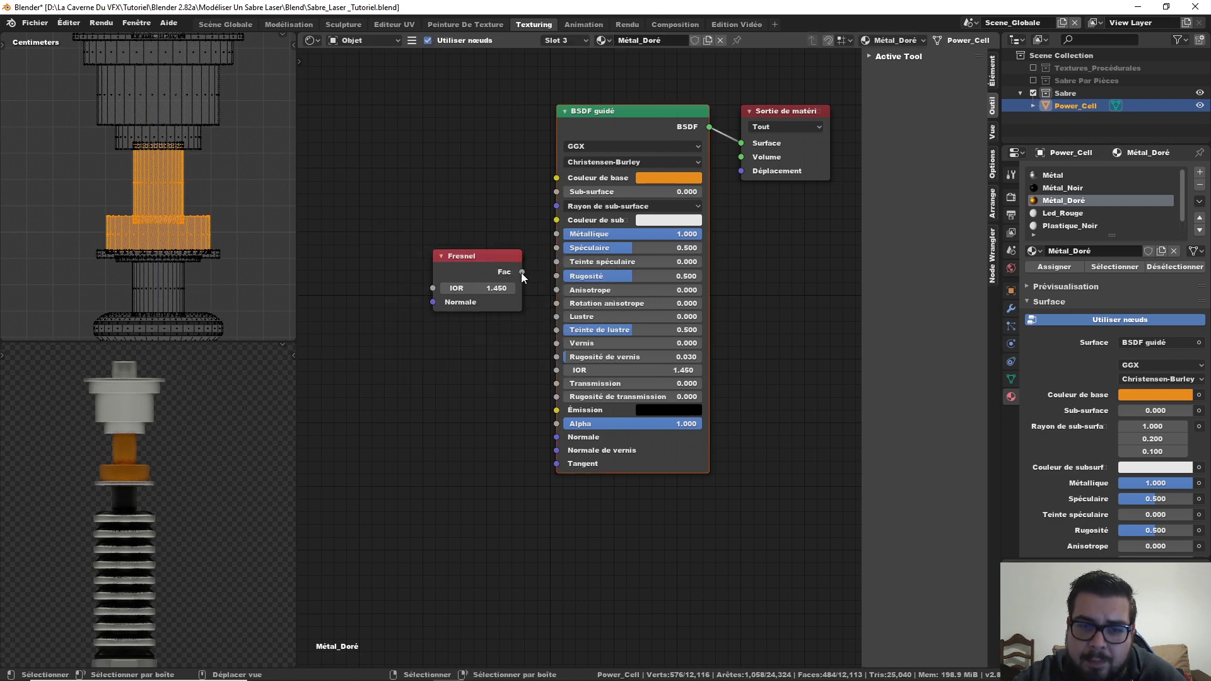
pyautogui.moveTo(521, 273); pyautogui.dragTo(492, 262)
pyautogui.click(485, 280)
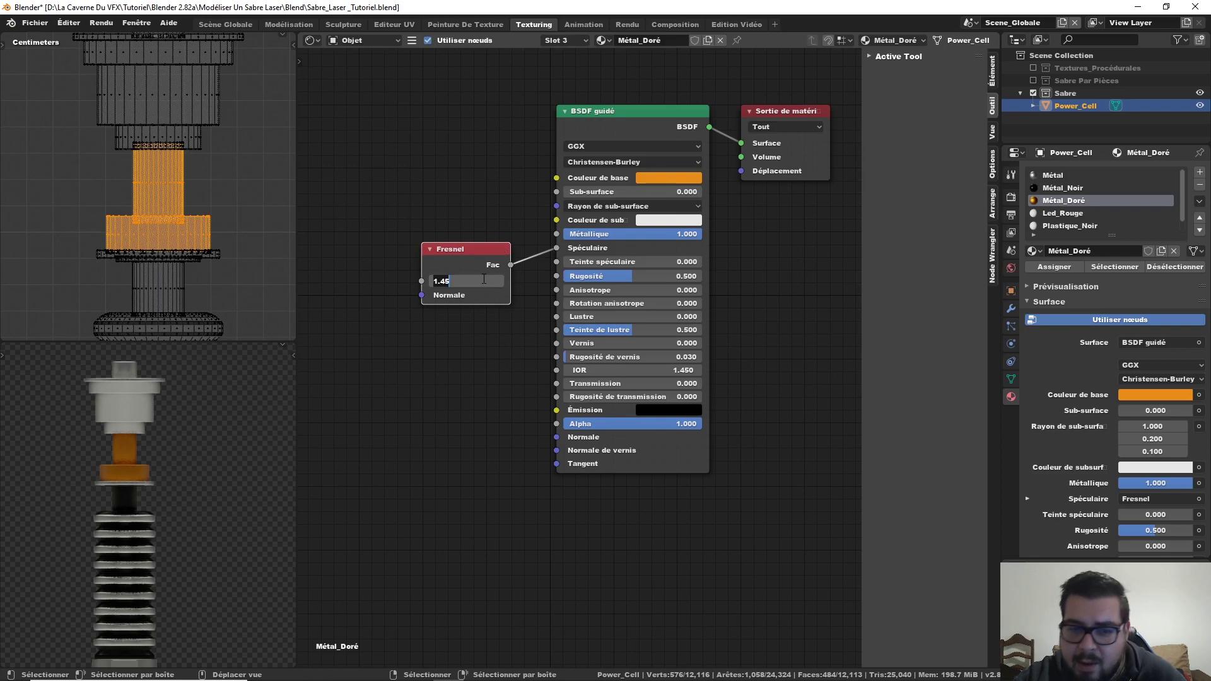
pyautogui.write('2.15')
pyautogui.press('Return')
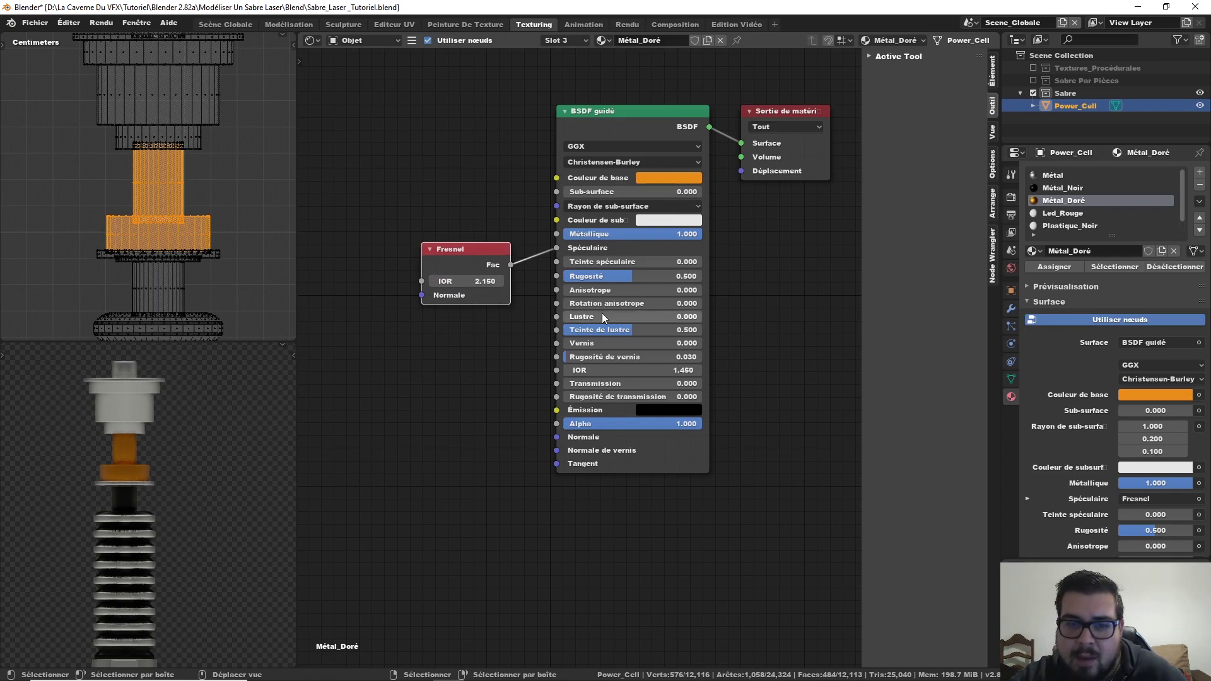
# - Set the Rugosité of Métal_Doré to 0.35
pyautogui.doubleClick(616, 276)
pyautogui.write('0.3')
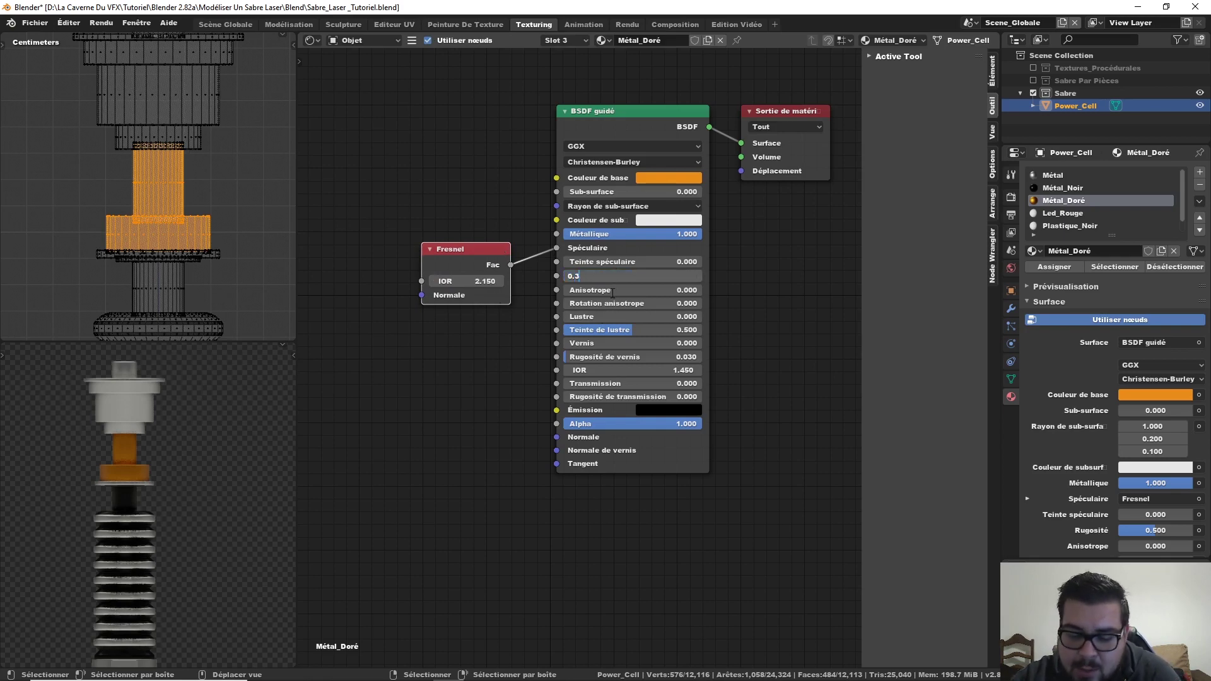
pyautogui.write('5')
pyautogui.press('Return')
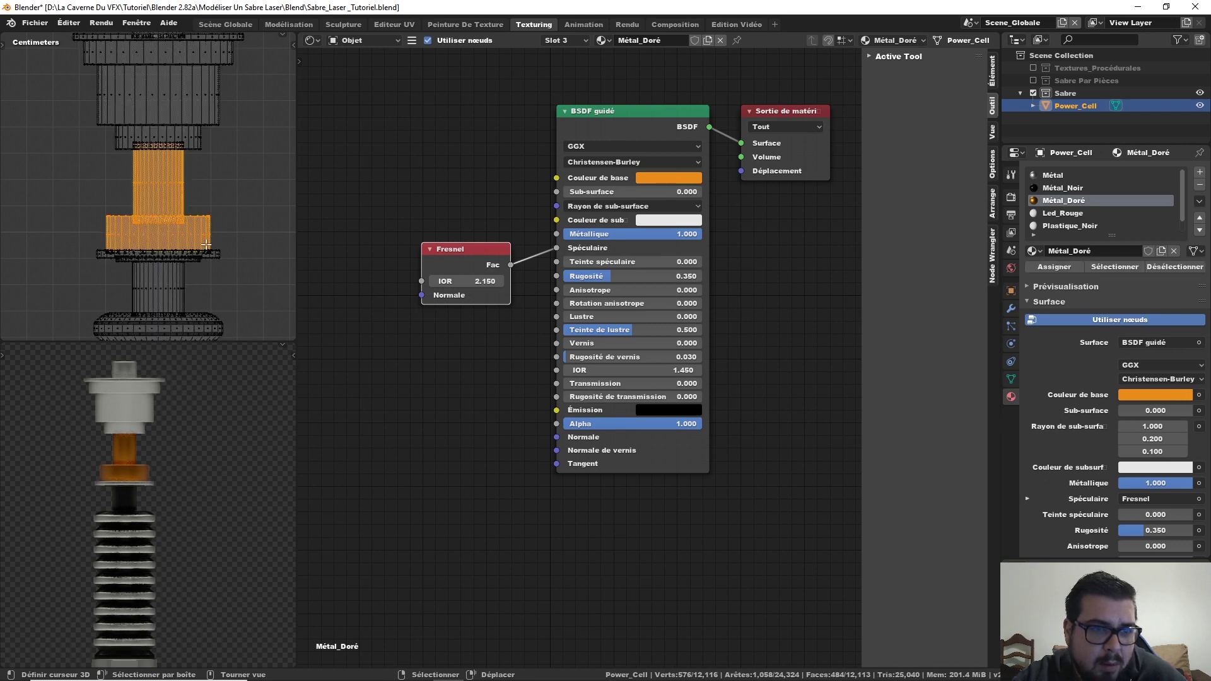
# - Examine the gold neck, ribbed grip and lower body with its side box in the rendered preview
pyautogui.keyDown('shift'); pyautogui.moveTo(203, 83); pyautogui.dragTo(202, 181, button='middle'); pyautogui.keyUp('shift')
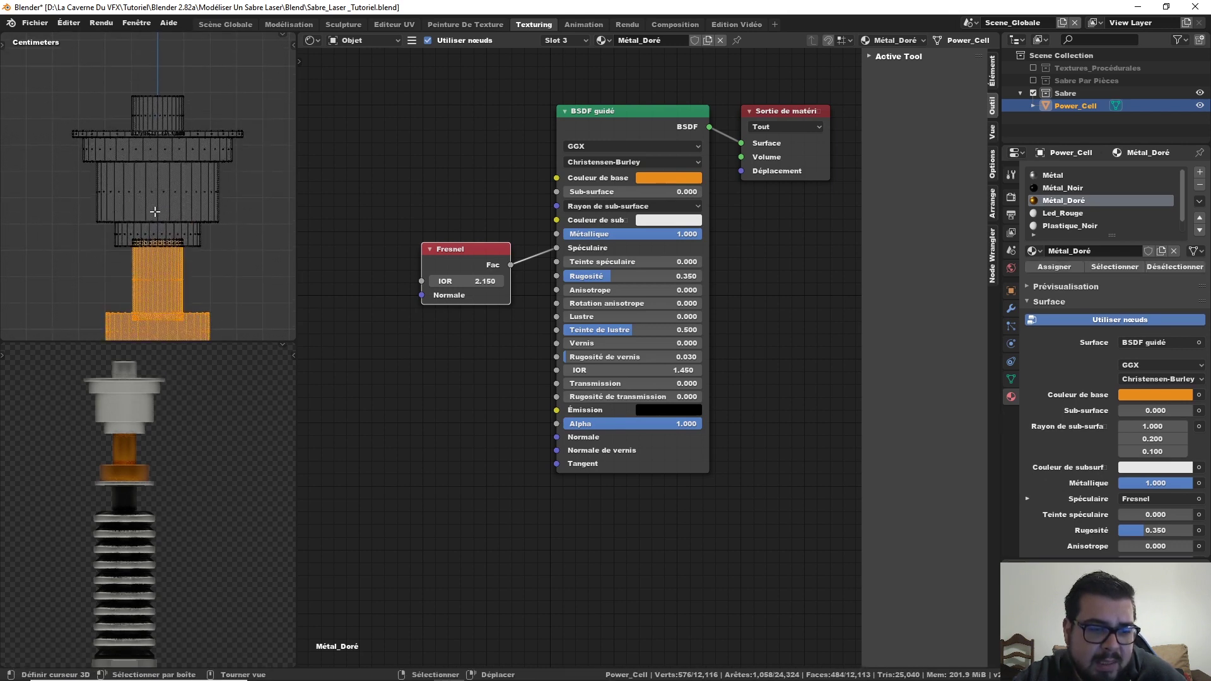
pyautogui.moveTo(145, 406); pyautogui.dragTo(168, 452, button='middle')
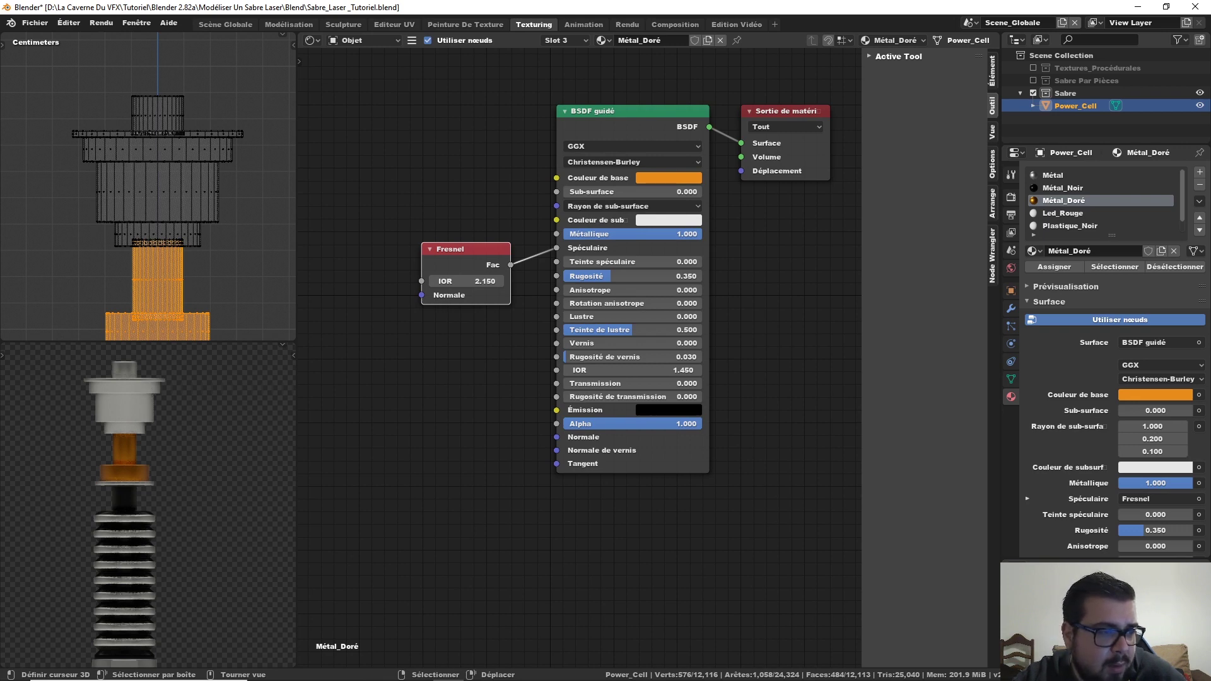
pyautogui.keyDown('shift'); pyautogui.moveTo(151, 490); pyautogui.dragTo(187, 330, button='middle'); pyautogui.keyUp('shift')
pyautogui.moveTo(187, 498); pyautogui.dragTo(91, 519, button='middle')
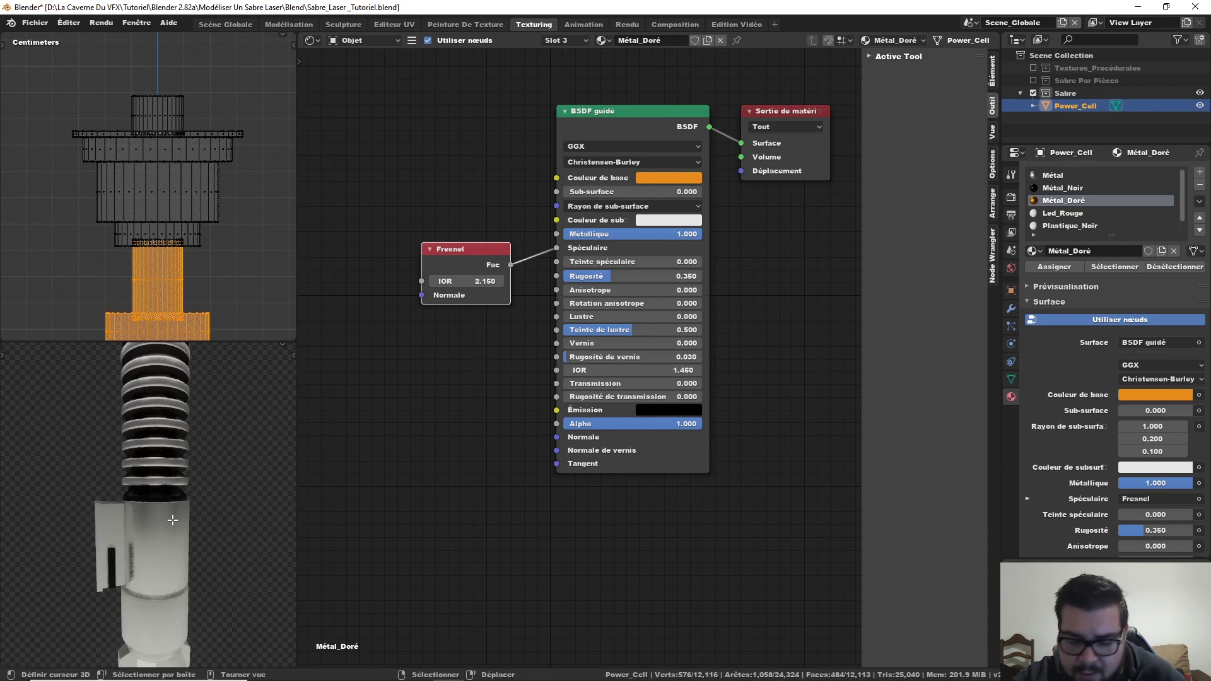
pyautogui.press('KP_1')
pyautogui.keyDown('shift'); pyautogui.moveTo(176, 543); pyautogui.dragTo(221, 527, button='middle'); pyautogui.keyUp('shift')
pyautogui.press('KP_1')
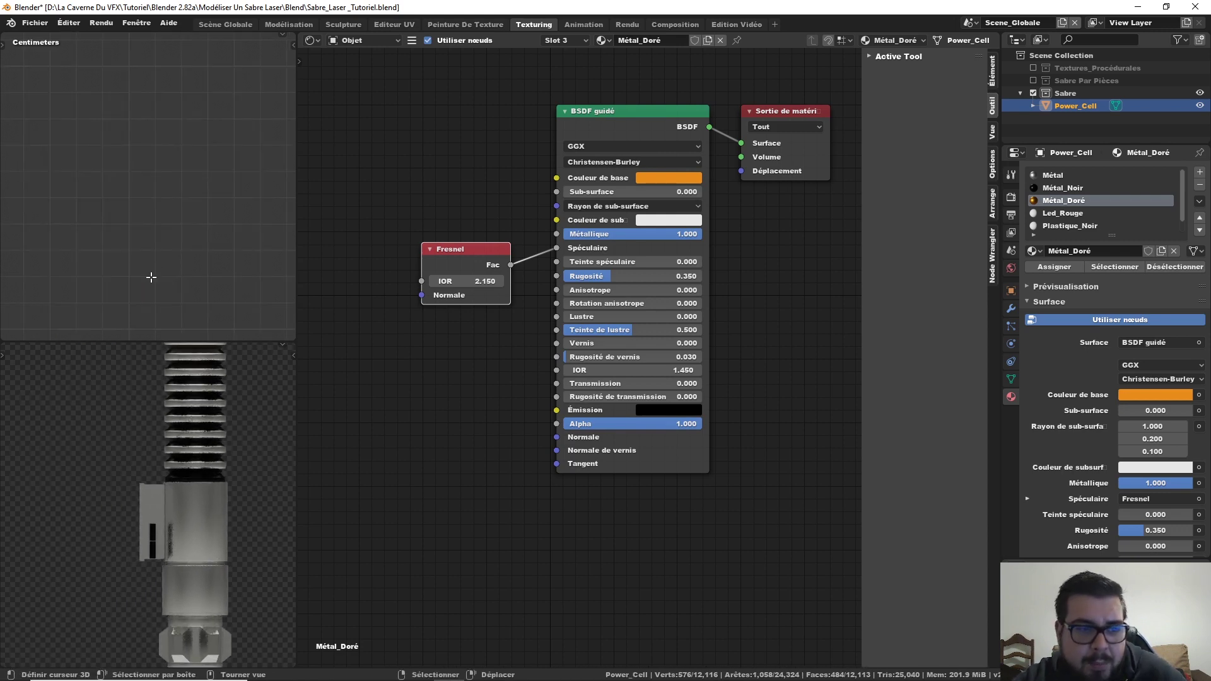
# - Deselect the neck and collar faces so that nothing on the lightsaber mesh is selected
pyautogui.scroll(-4, 151, 277)
pyautogui.keyDown('shift'); pyautogui.moveTo(166, 270); pyautogui.dragTo(295, 220, button='middle'); pyautogui.keyUp('shift')
pyautogui.press('a')
pyautogui.click(231, 195)
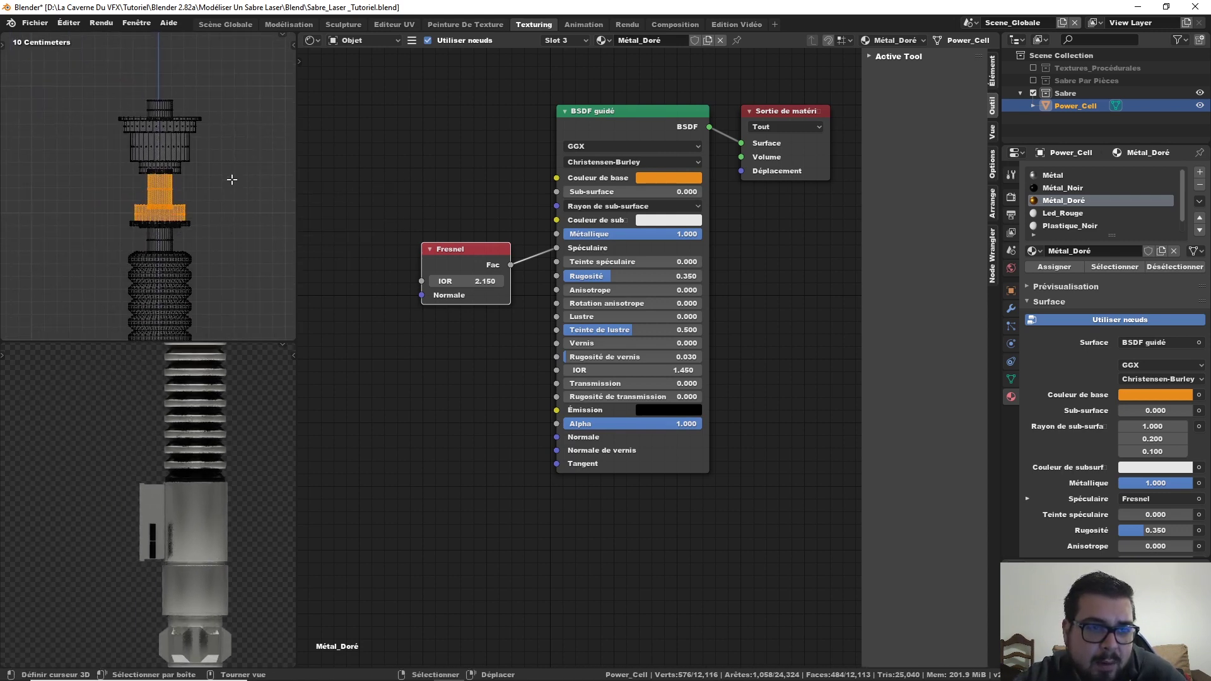
pyautogui.press('a')
pyautogui.click(223, 111)
pyautogui.keyDown('shift'); pyautogui.moveTo(181, 262); pyautogui.dragTo(206, 135, button='middle'); pyautogui.keyUp('shift')
pyautogui.scroll(3, 173, 276)
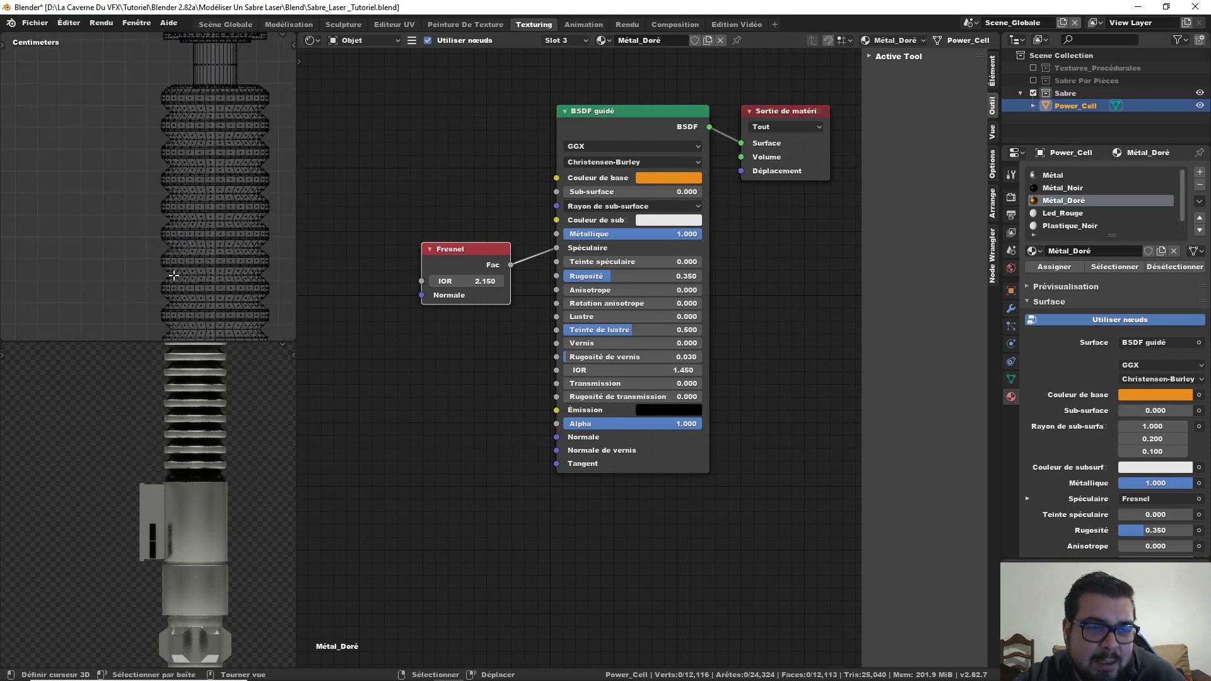
# - Switch to solid shading and select only the linked flat panel on the outer face of the side box
pyautogui.scroll(6, 173, 276)
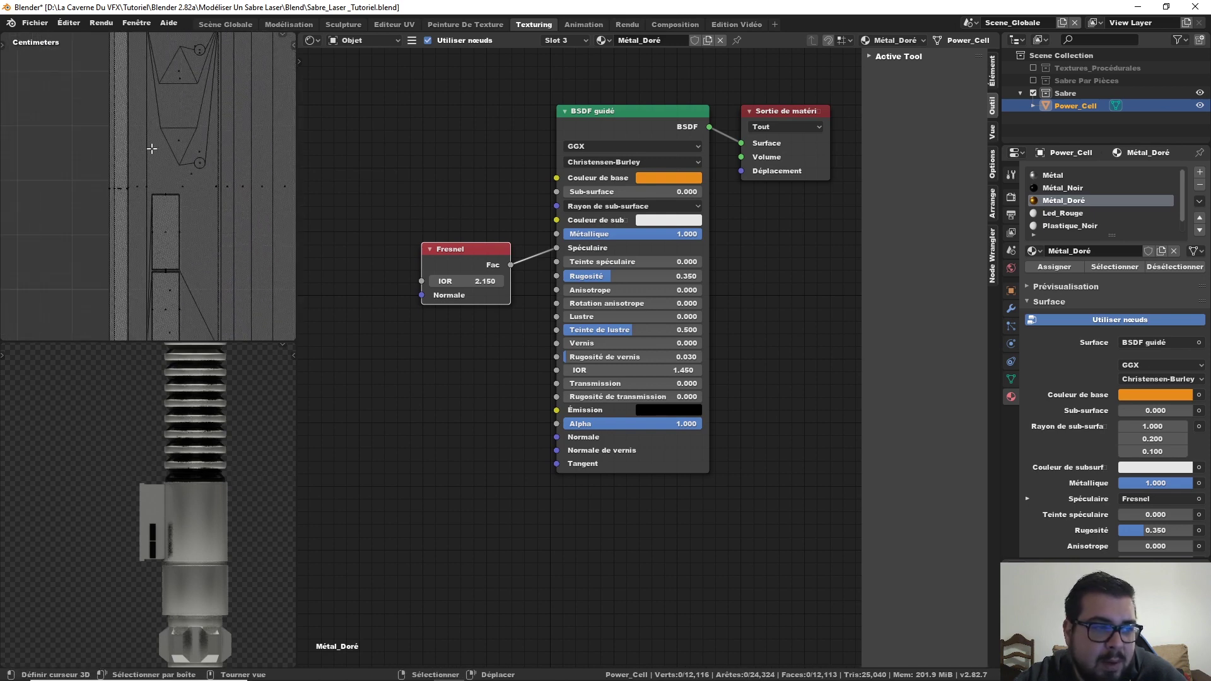
pyautogui.scroll(-2, 151, 148)
pyautogui.keyDown('shift'); pyautogui.moveTo(152, 148); pyautogui.dragTo(186, 199, button='middle'); pyautogui.keyUp('shift')
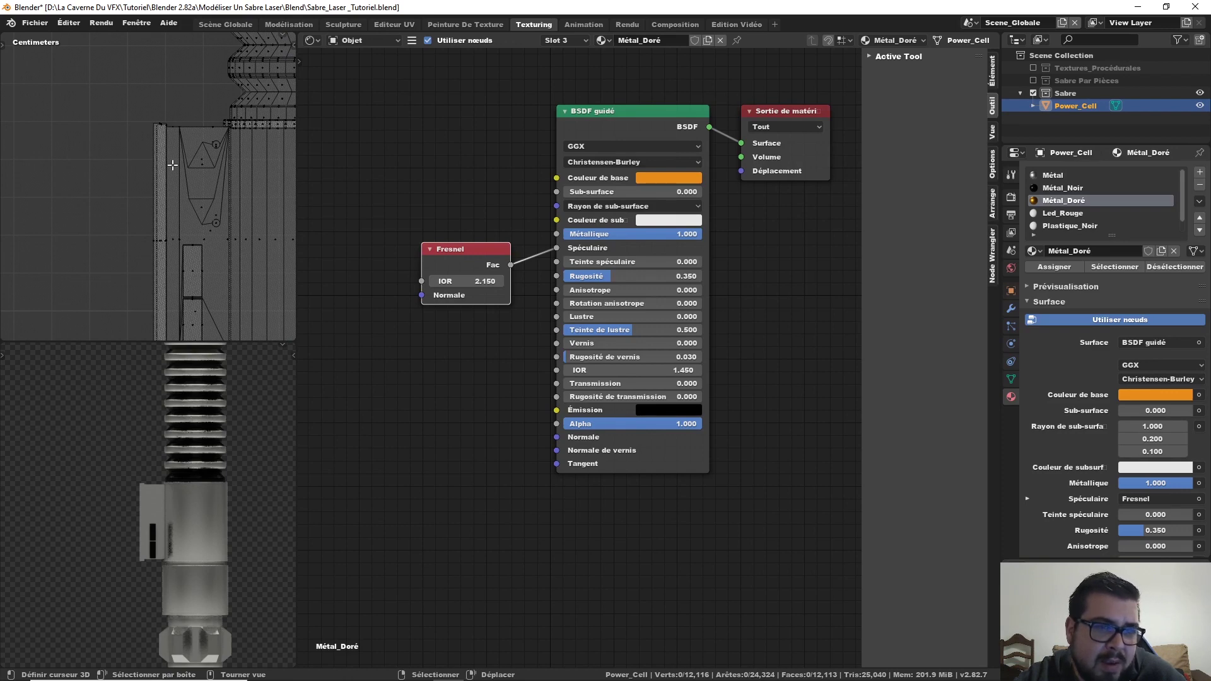
pyautogui.scroll(-2, 176, 123)
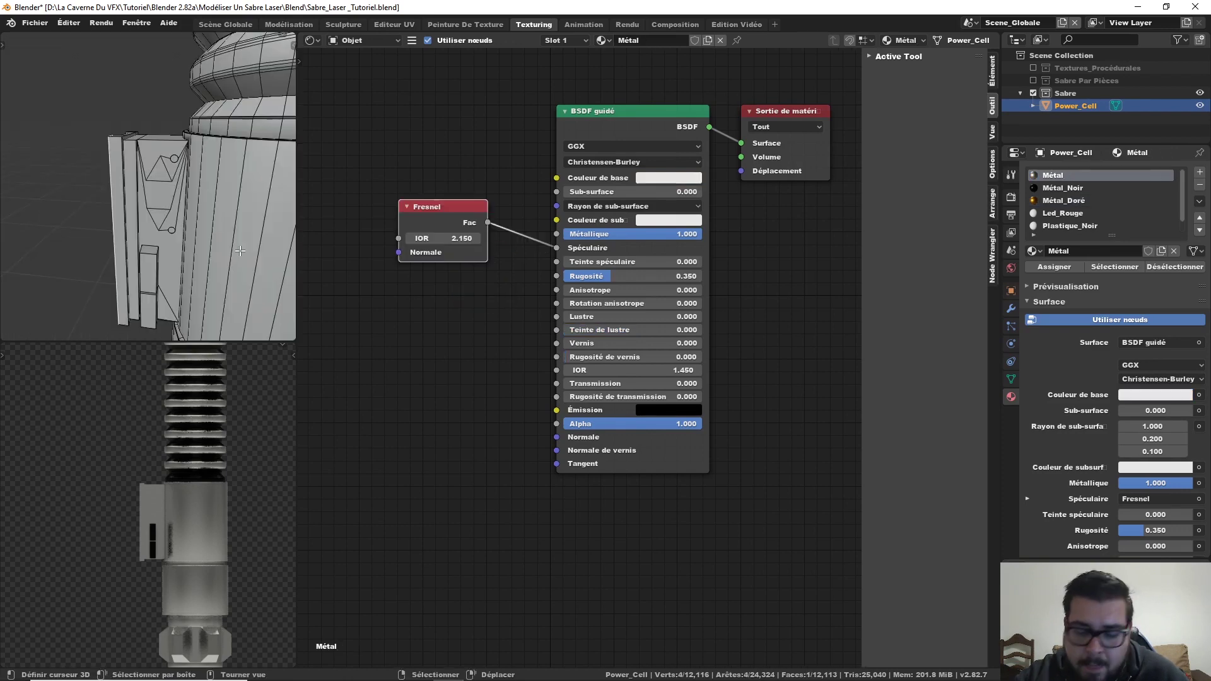
pyautogui.scroll(-4, 231, 265)
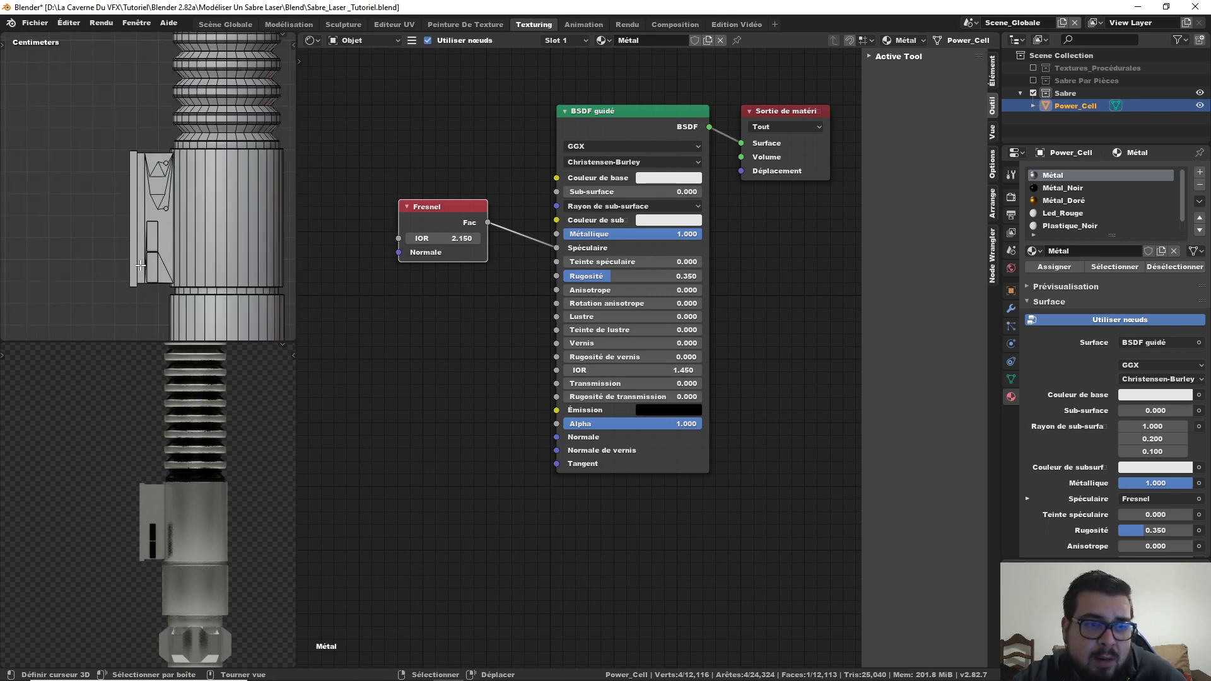
pyautogui.moveTo(140, 265); pyautogui.dragTo(140, 183, button='middle')
pyautogui.hotkey('ctrl', 'l')
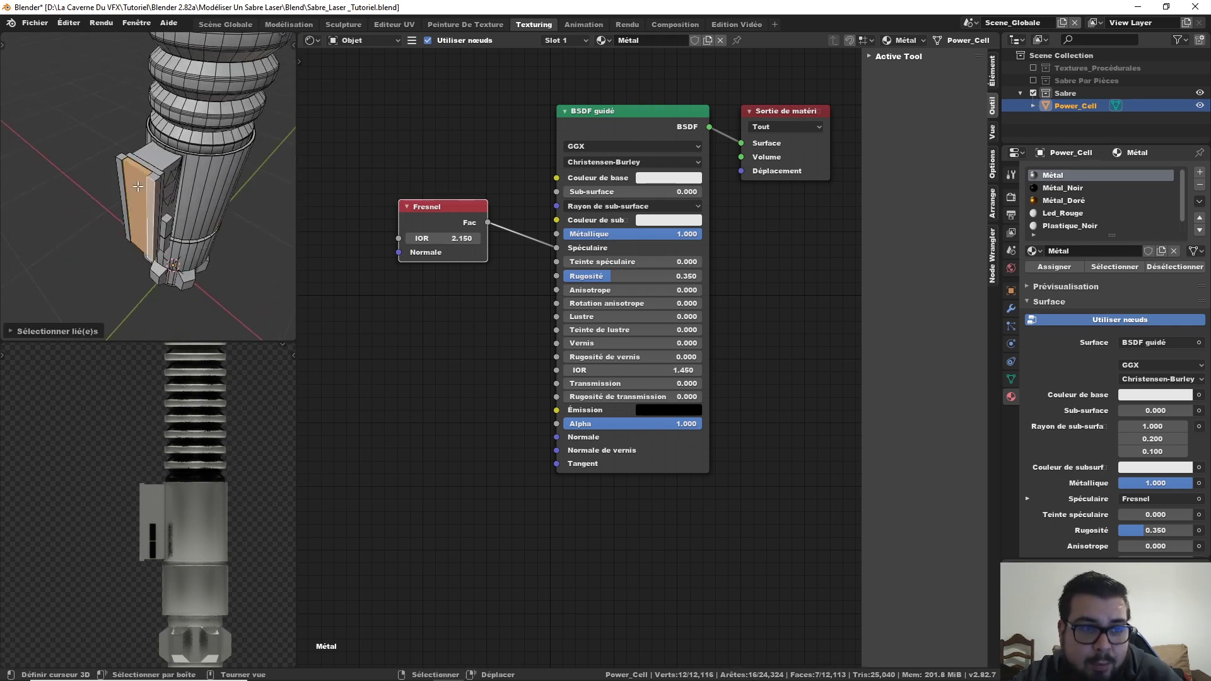
pyautogui.press('l')
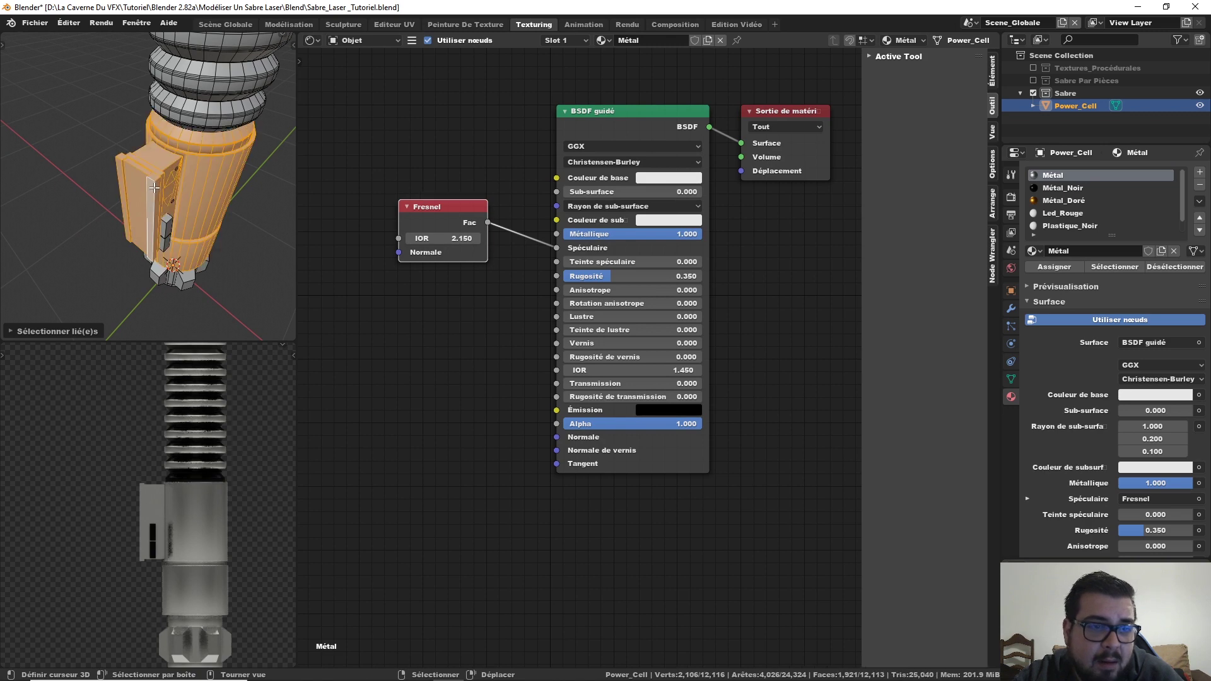
pyautogui.rightClick(153, 186)
pyautogui.rightClick(137, 181)
pyautogui.press('l')
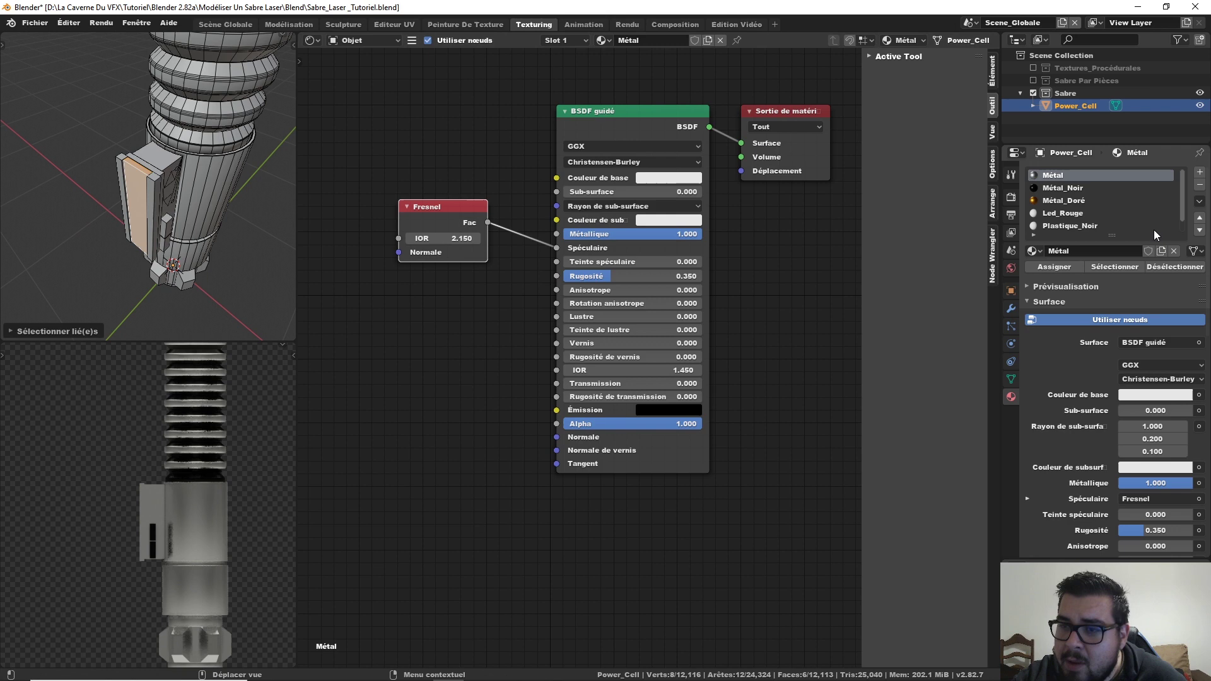
# - Make Led_Rouge the active material slot and invert the selection to everything except the side box's flat panel
pyautogui.scroll(-1, 1113, 218)
pyautogui.click(1074, 212)
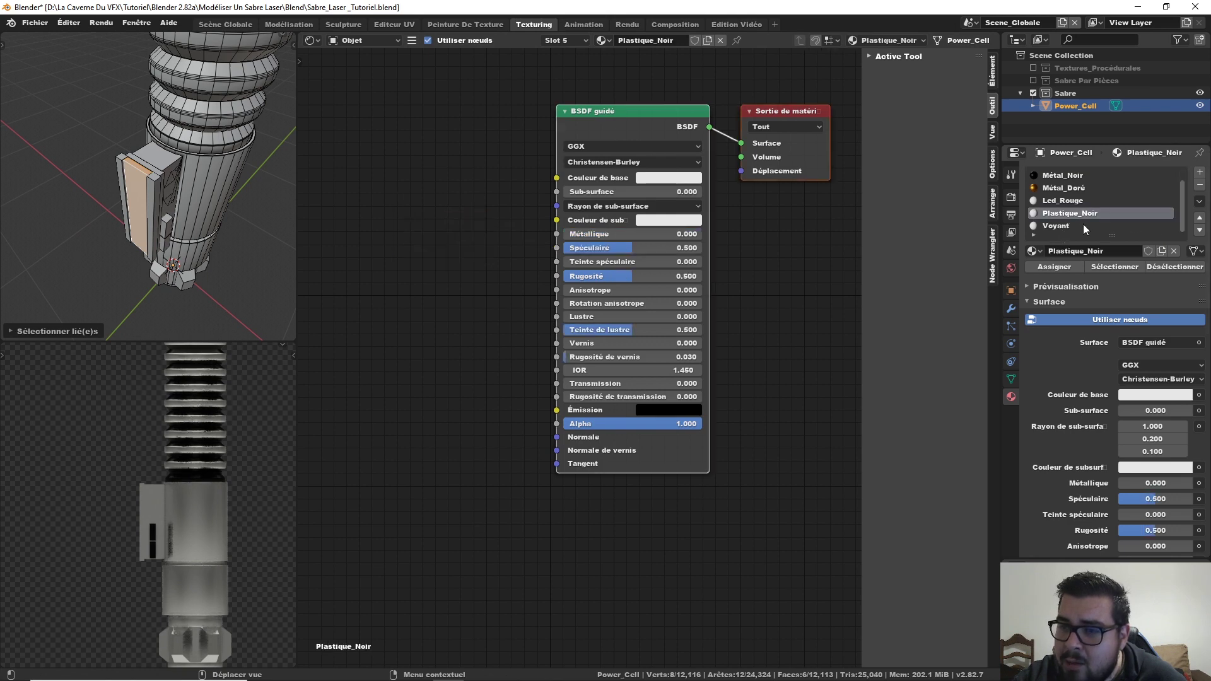
pyautogui.click(1071, 201)
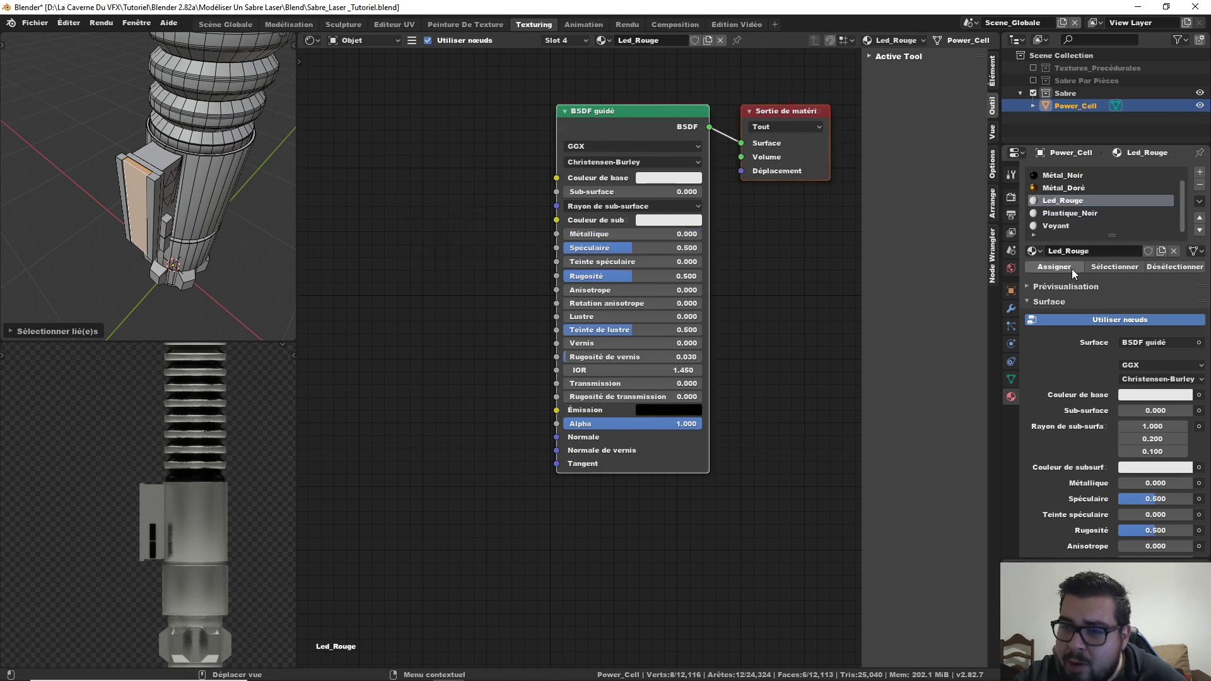
pyautogui.hotkey('ctrl', 'i')
pyautogui.scroll(5, 144, 136)
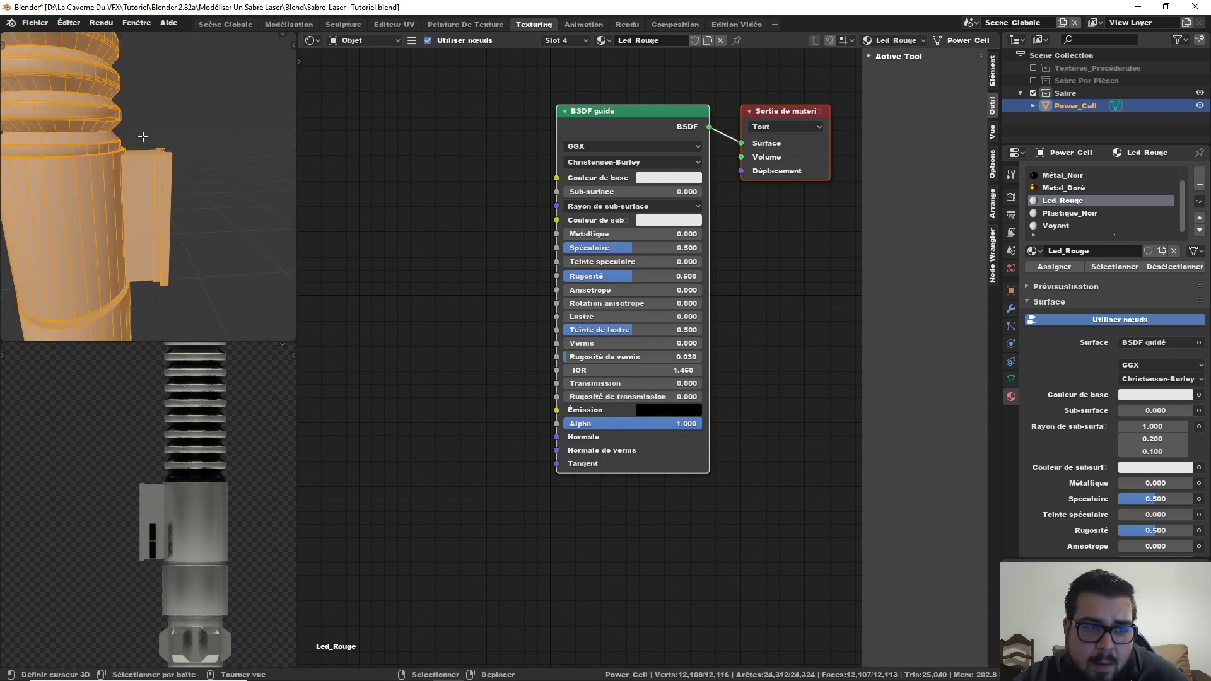
pyautogui.press('KP_1')
pyautogui.scroll(-2, 193, 187)
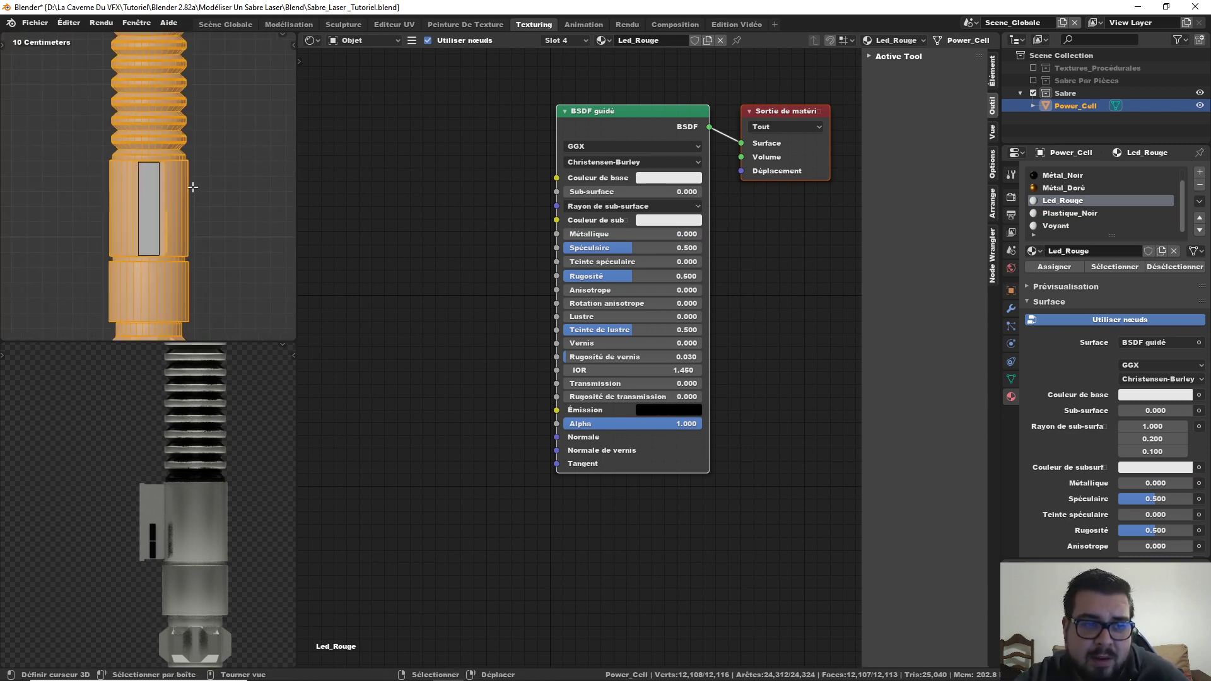
# - Reduce the mesh selection to the raised frame strips around the side box's outer panel, working in wireframe view
pyautogui.scroll(-5, 193, 187)
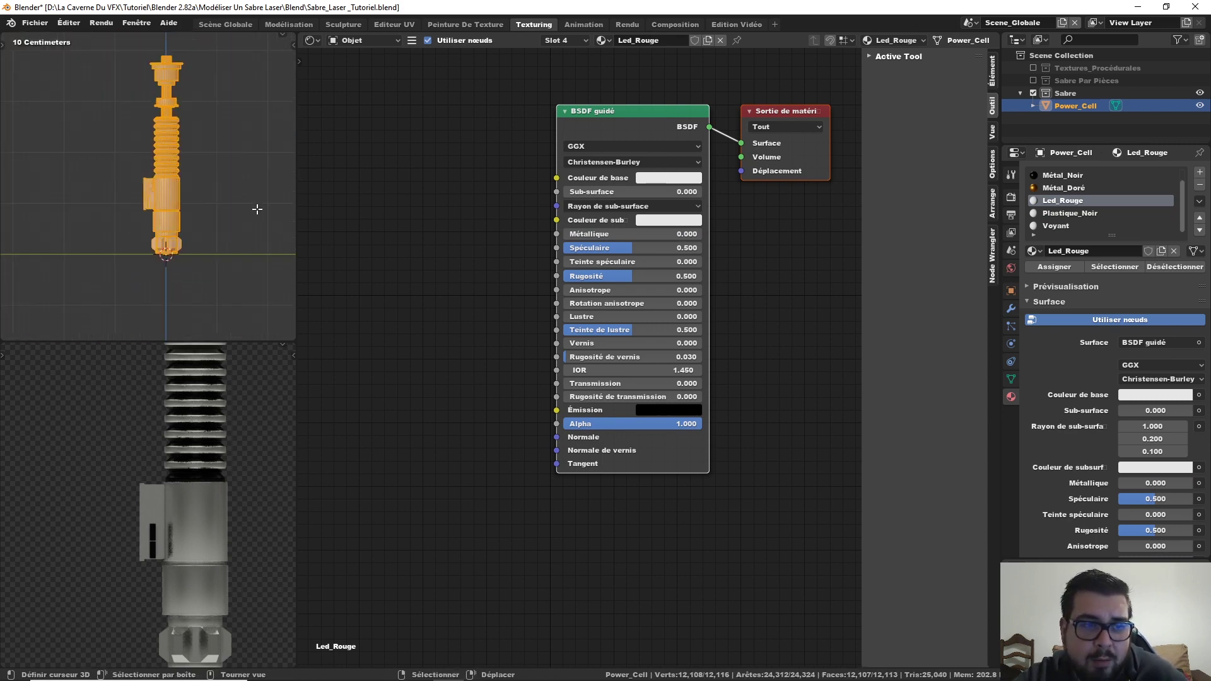
pyautogui.hotkey('ctrl', 'Tab')
pyautogui.click(135, 179)
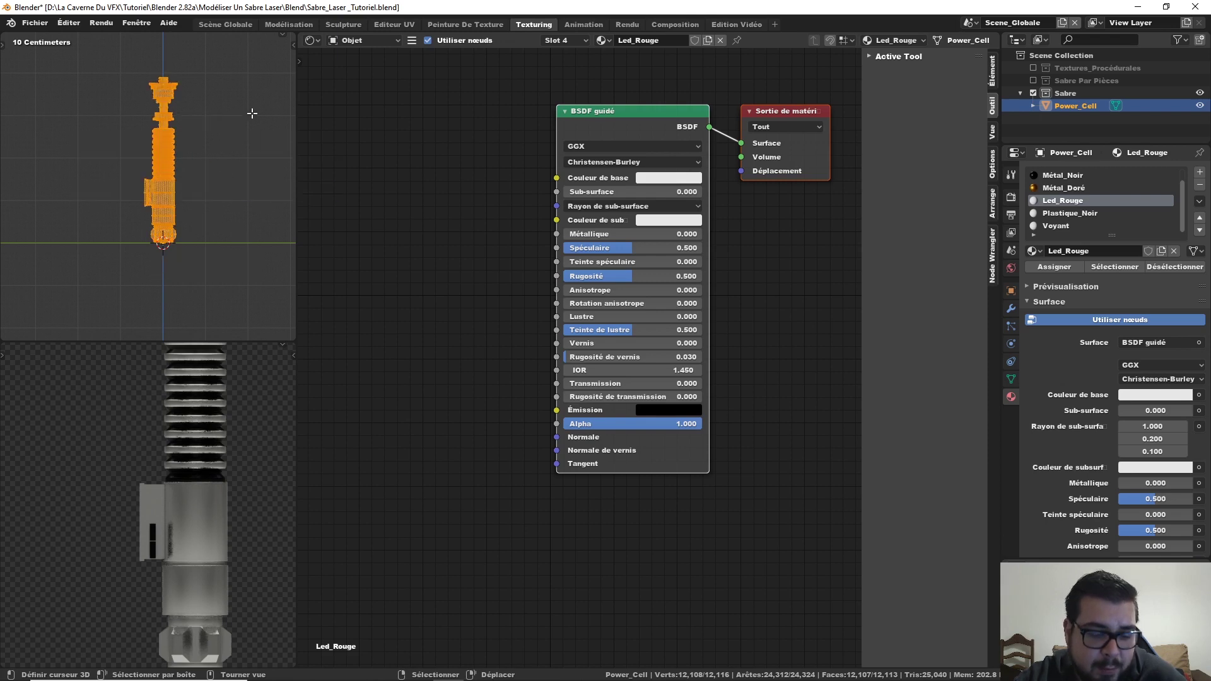
pyautogui.press('b')
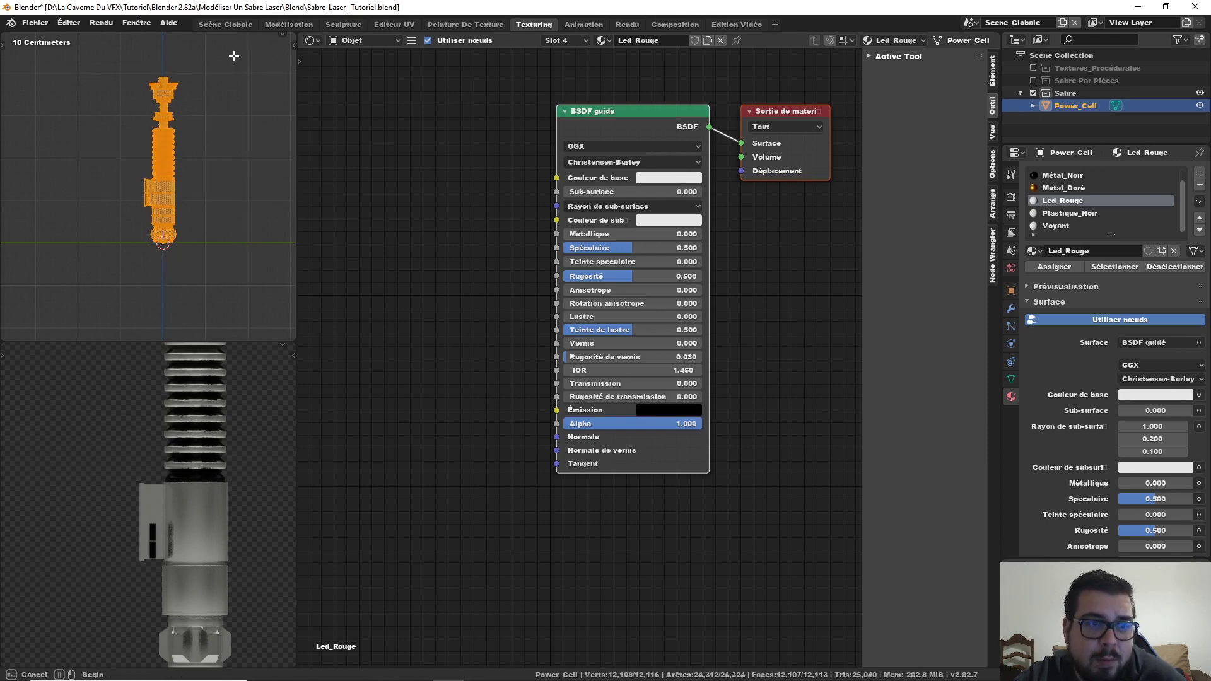
pyautogui.moveTo(235, 55); pyautogui.dragTo(148, 274)
pyautogui.press('b')
pyautogui.scroll(5, 193, 185)
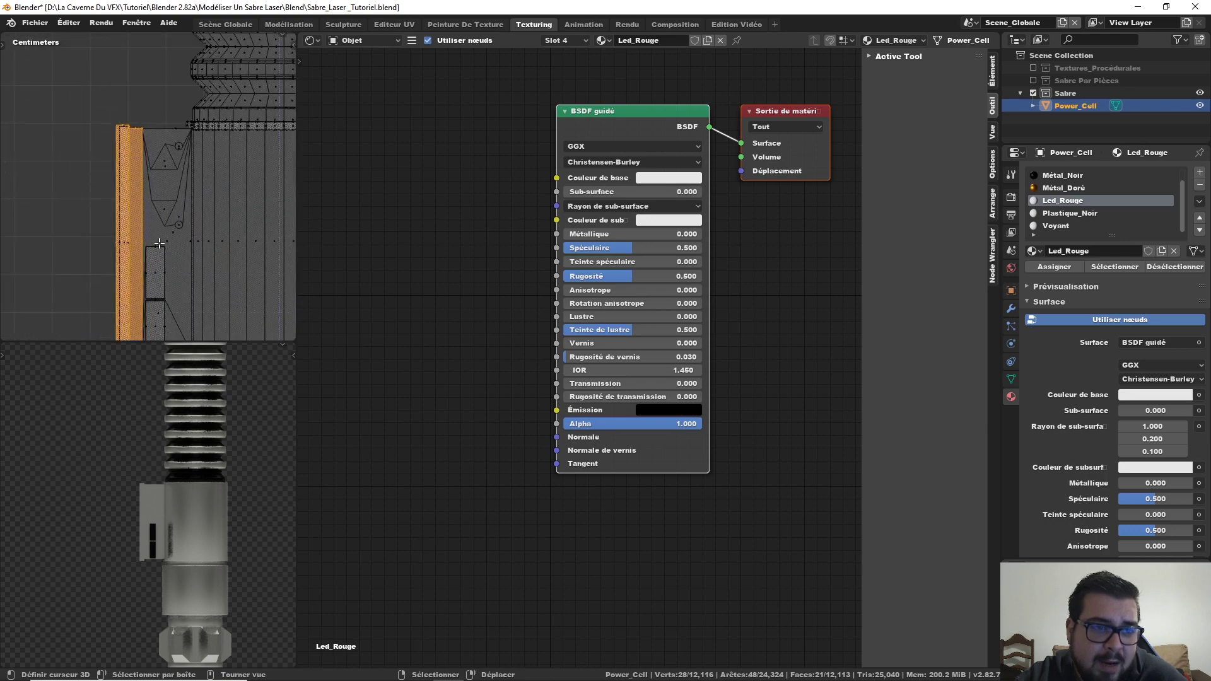
pyautogui.moveTo(193, 184); pyautogui.dragTo(65, 241, button='middle')
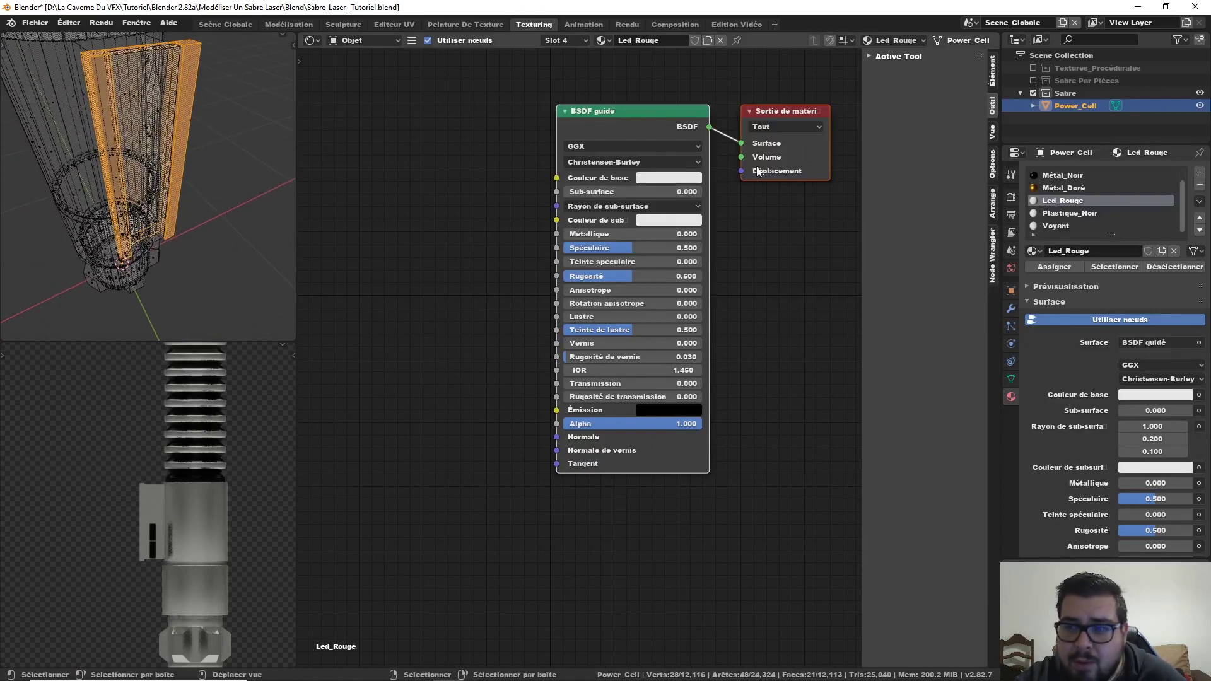
# - Assign the Métal_Doré material to the selected frame strips and leave edit mode
pyautogui.click(1054, 188)
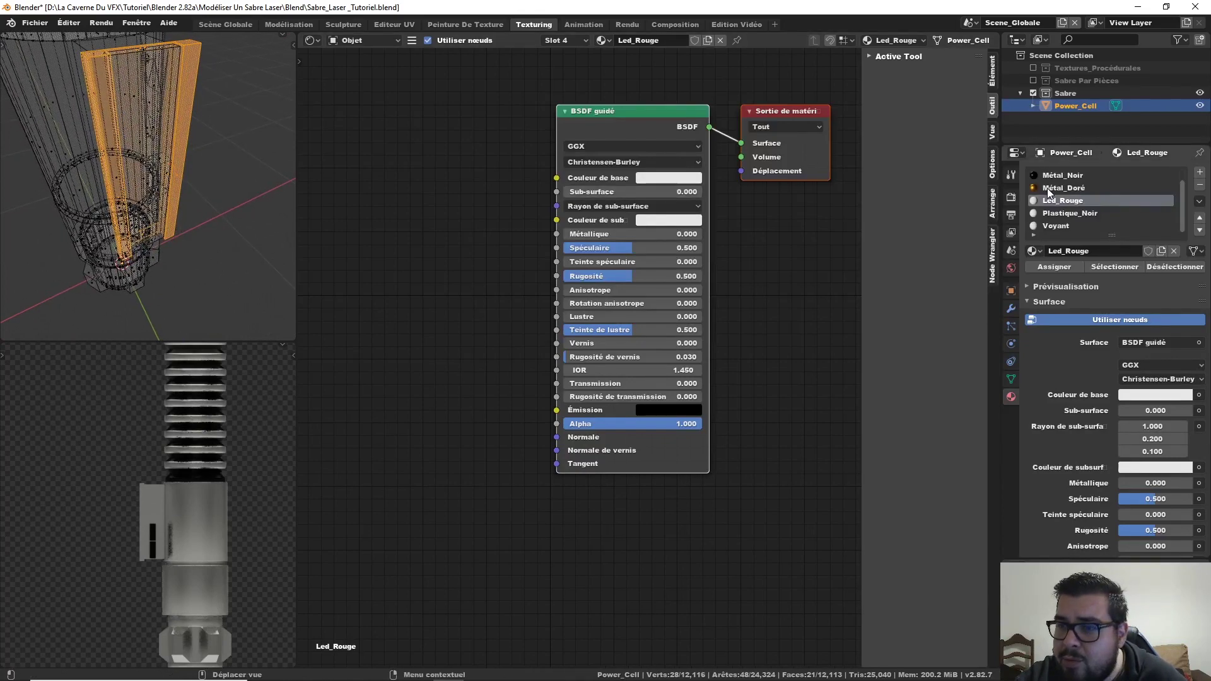
pyautogui.click(1058, 268)
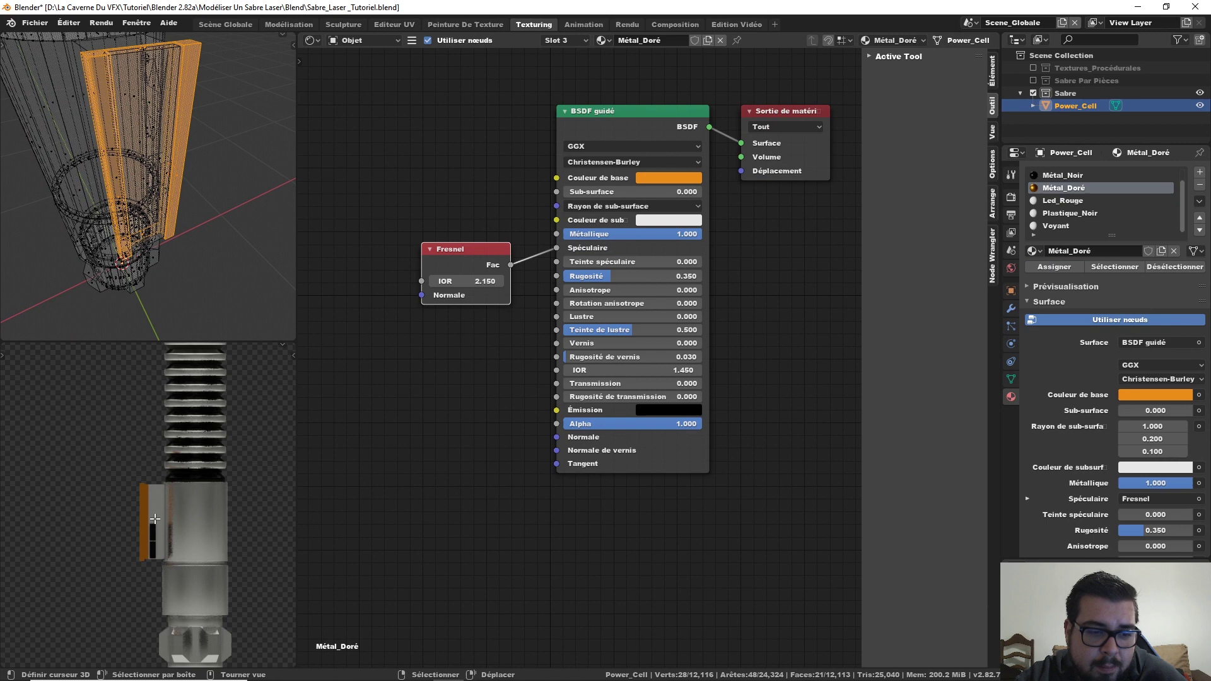
pyautogui.moveTo(169, 487); pyautogui.dragTo(161, 515, button='middle')
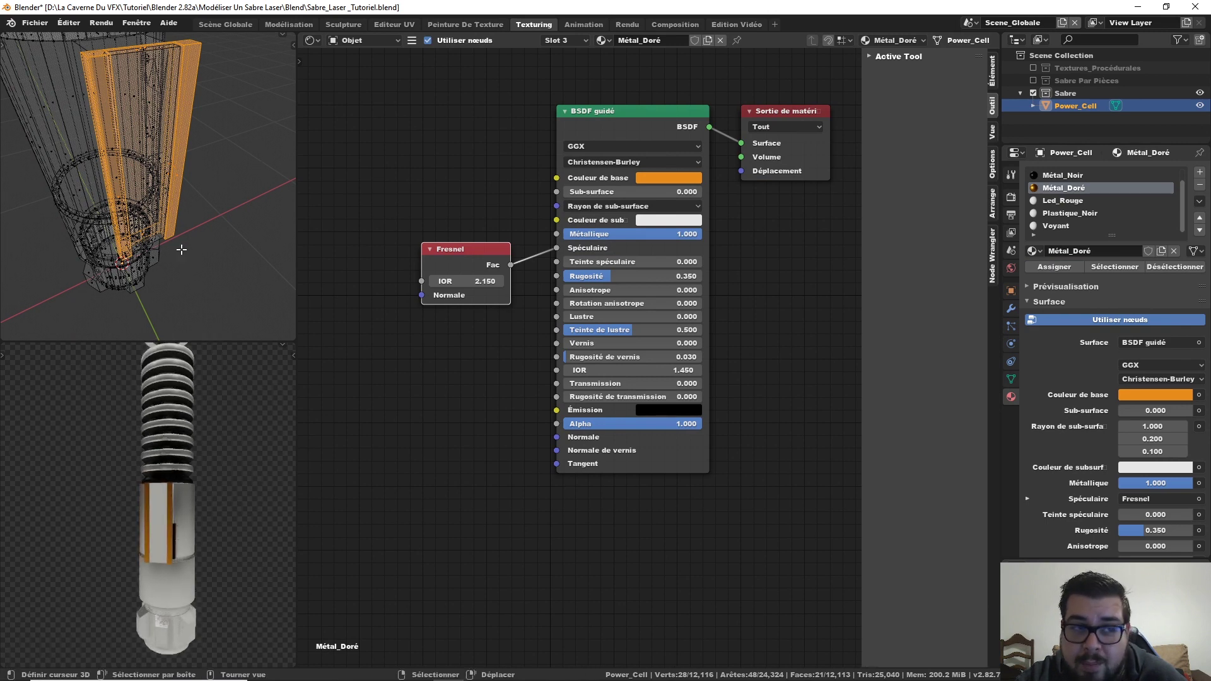
pyautogui.press('Tab')
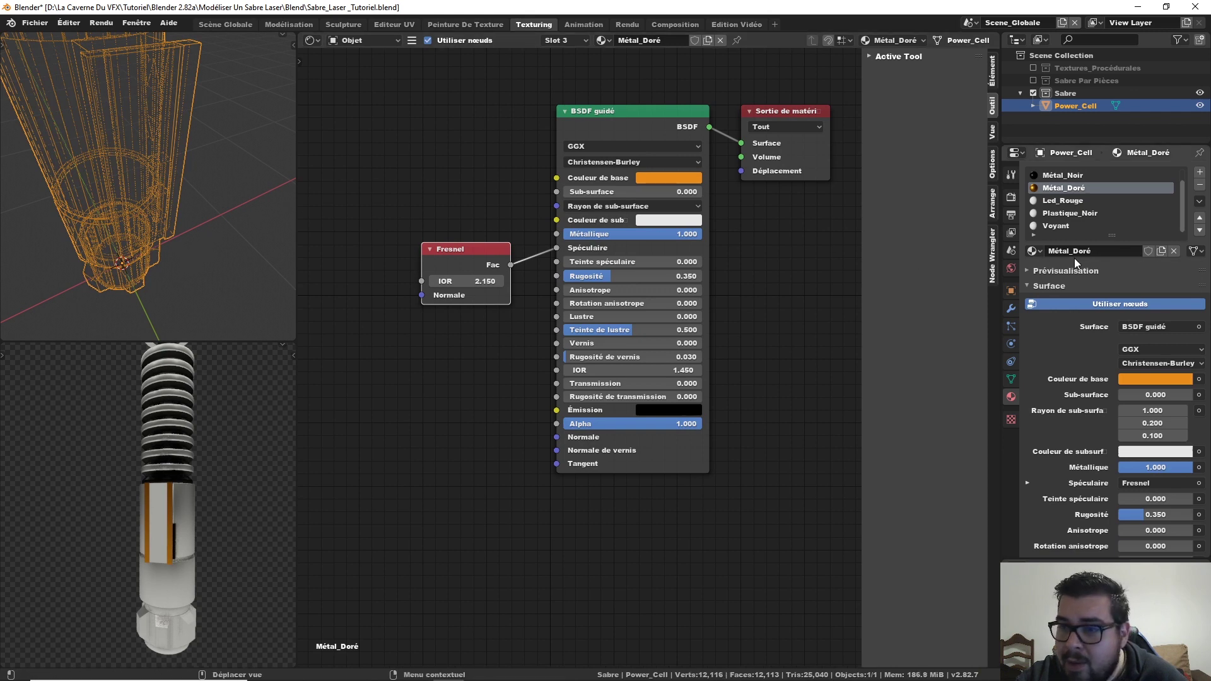
# - In the Led_Rouge material, replace the BSDF guidé node with a Shader de mélange linked to the output's Surface
pyautogui.click(1082, 201)
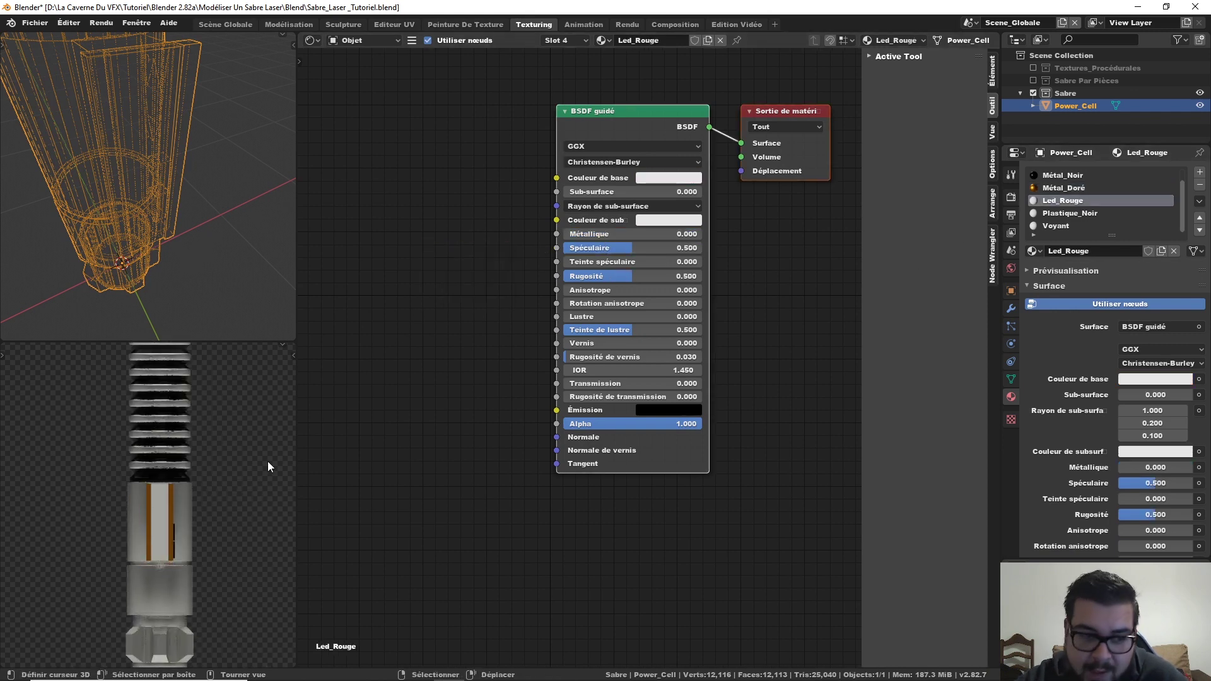
pyautogui.scroll(-1, 449, 305)
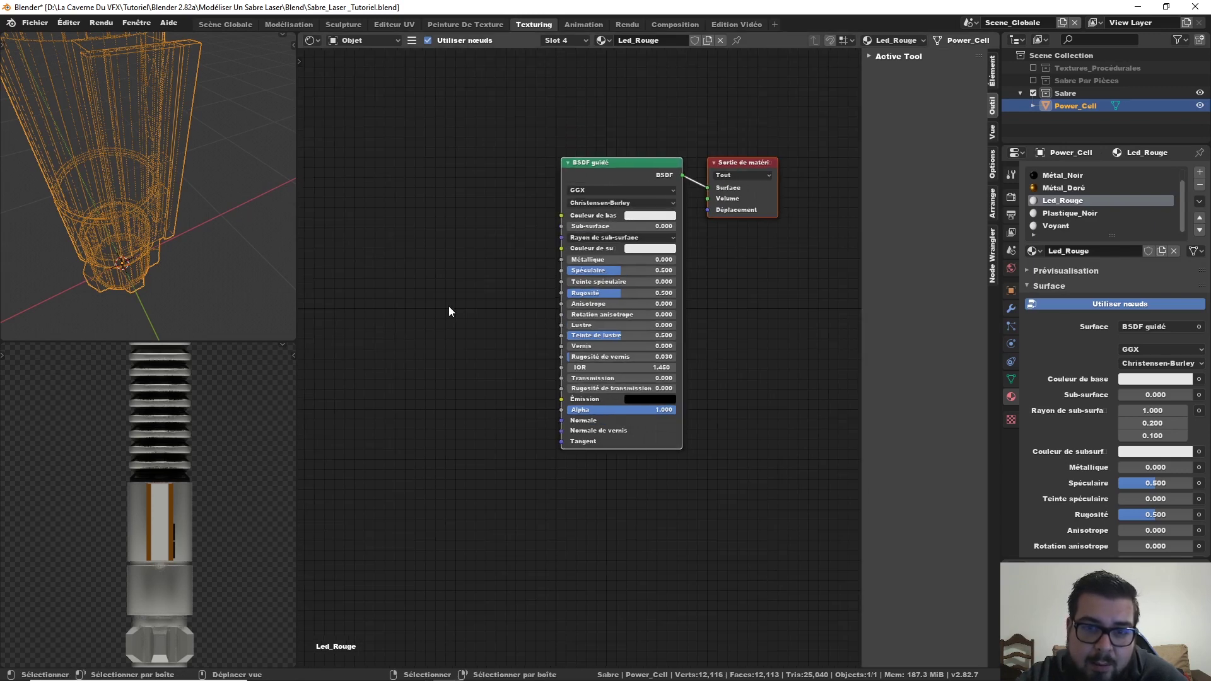
pyautogui.moveTo(449, 305); pyautogui.dragTo(670, 301, button='middle')
pyautogui.scroll(-1, 678, 275)
pyautogui.keyDown('ctrl'); pyautogui.scroll(-2, 677, 275); pyautogui.keyUp('ctrl')
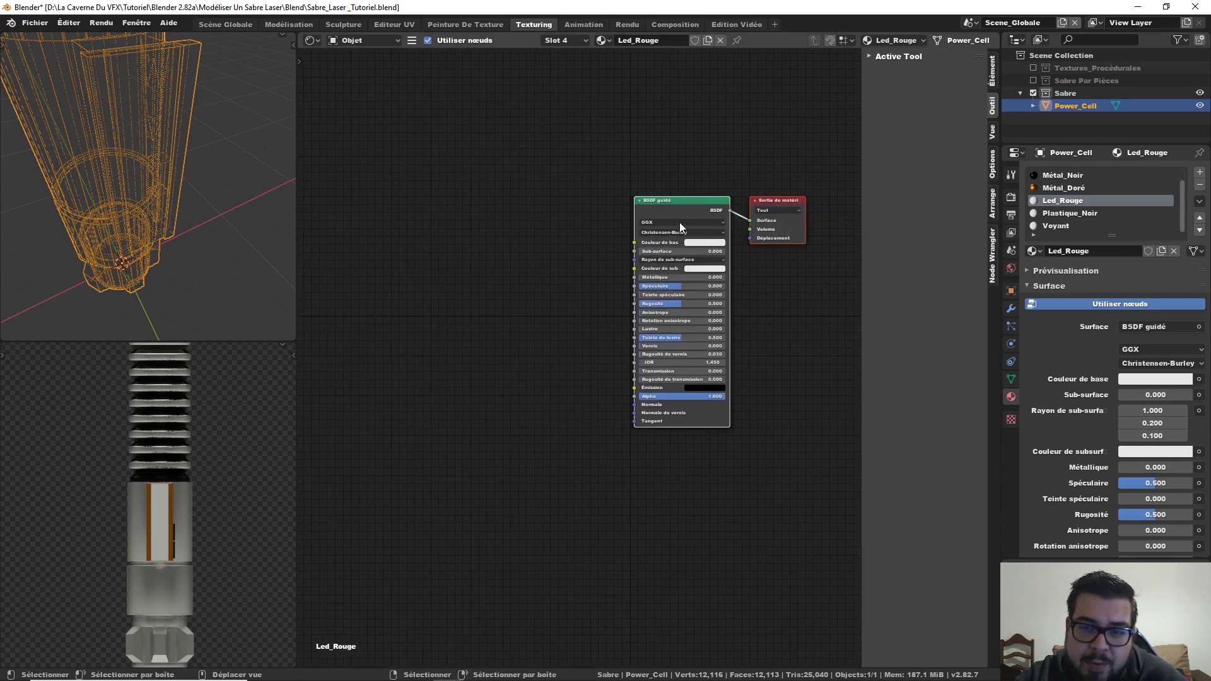
pyautogui.press('x')
pyautogui.hotkey('shift', 'a')
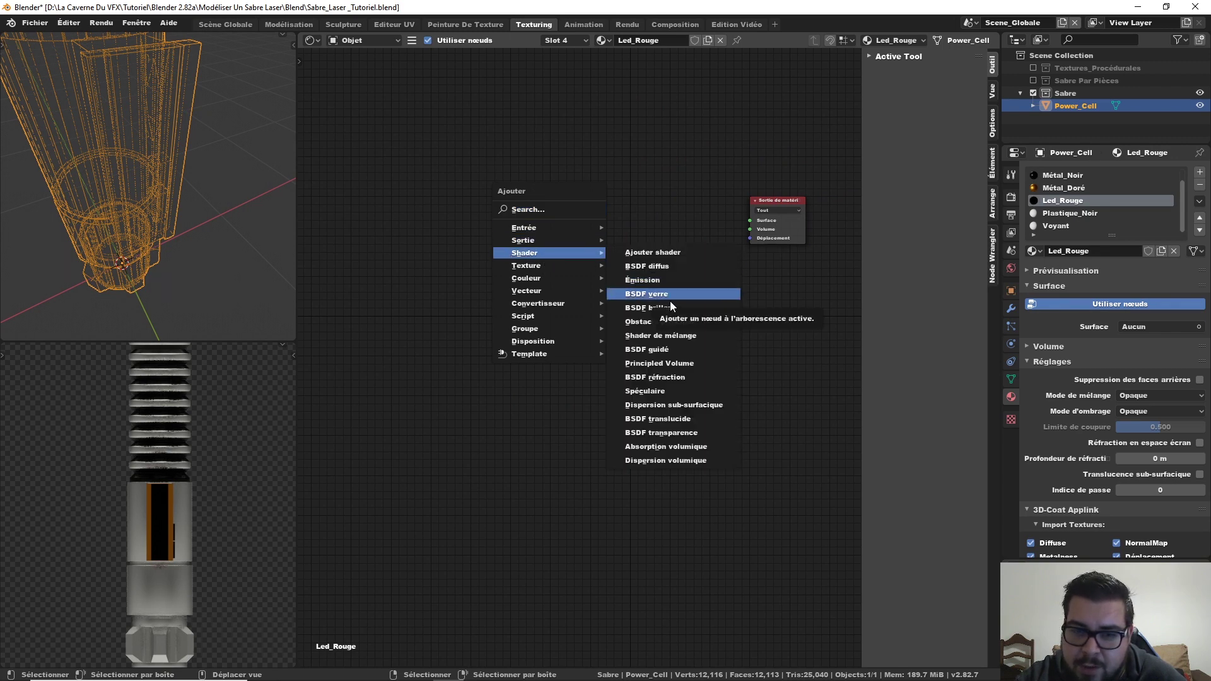
pyautogui.click(672, 334)
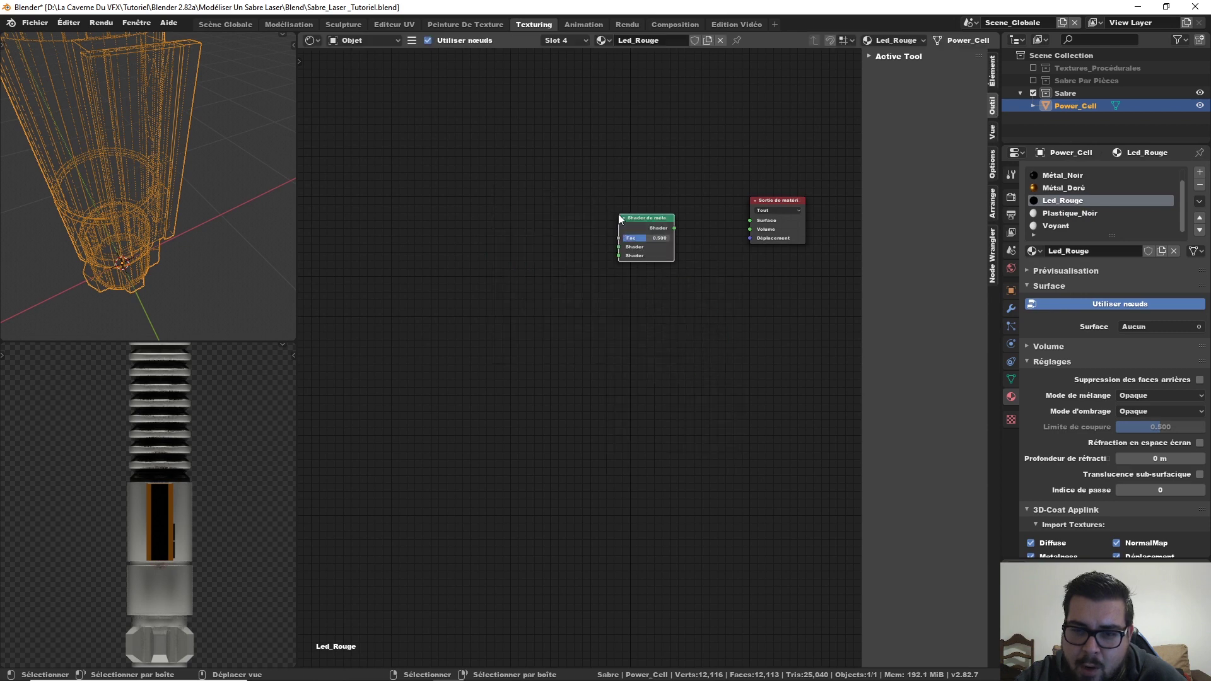
pyautogui.moveTo(674, 228); pyautogui.dragTo(635, 203)
# - Add a near-black BSDF diffus with roughness 0.350 and link it to the mix node's first Shader input
pyautogui.hotkey('shift', 'a')
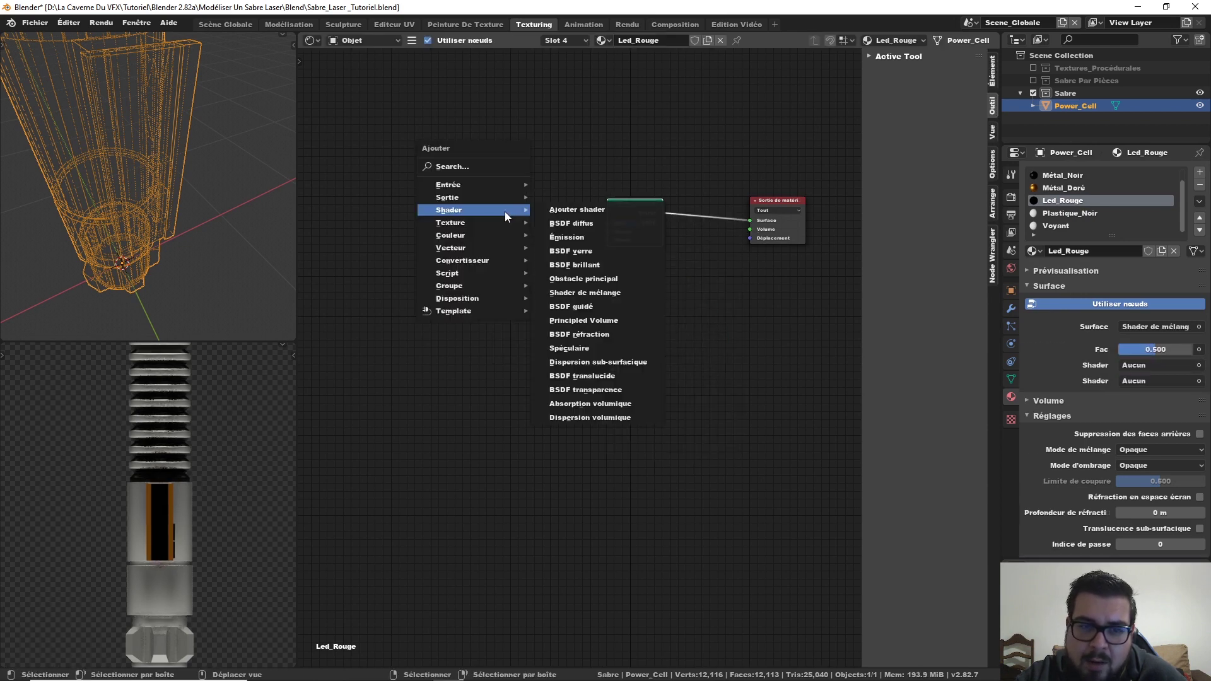
pyautogui.click(599, 246)
pyautogui.click(439, 212)
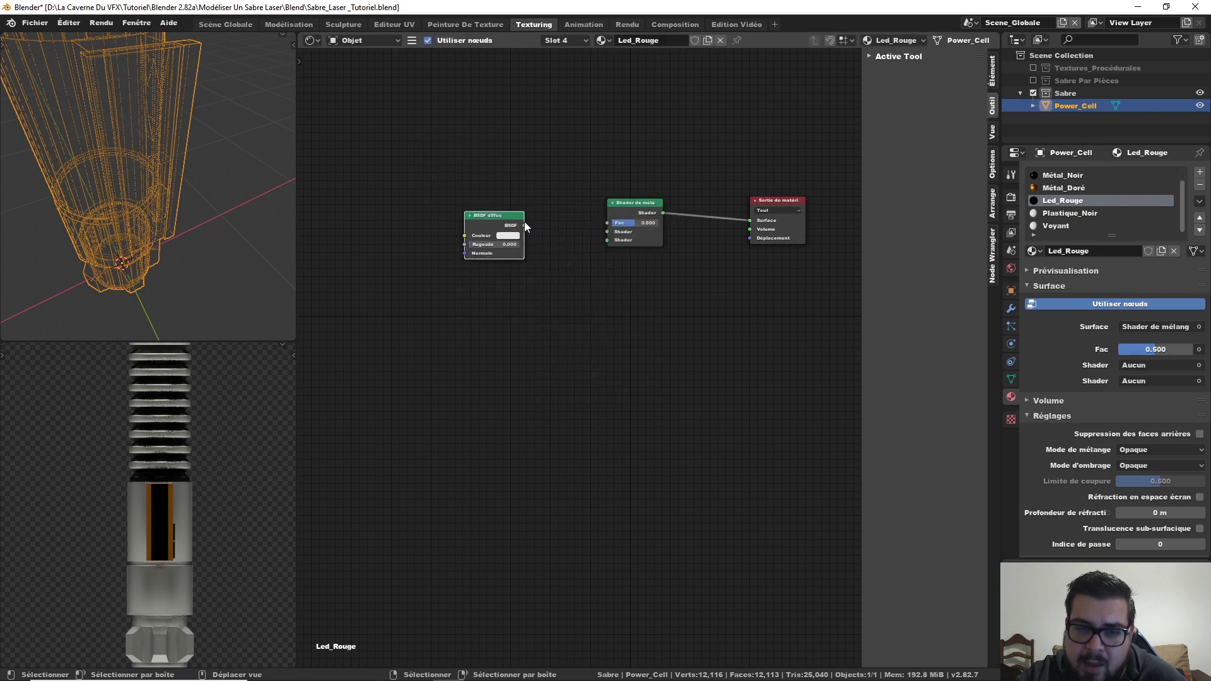
pyautogui.moveTo(524, 226); pyautogui.dragTo(607, 232)
pyautogui.click(508, 235)
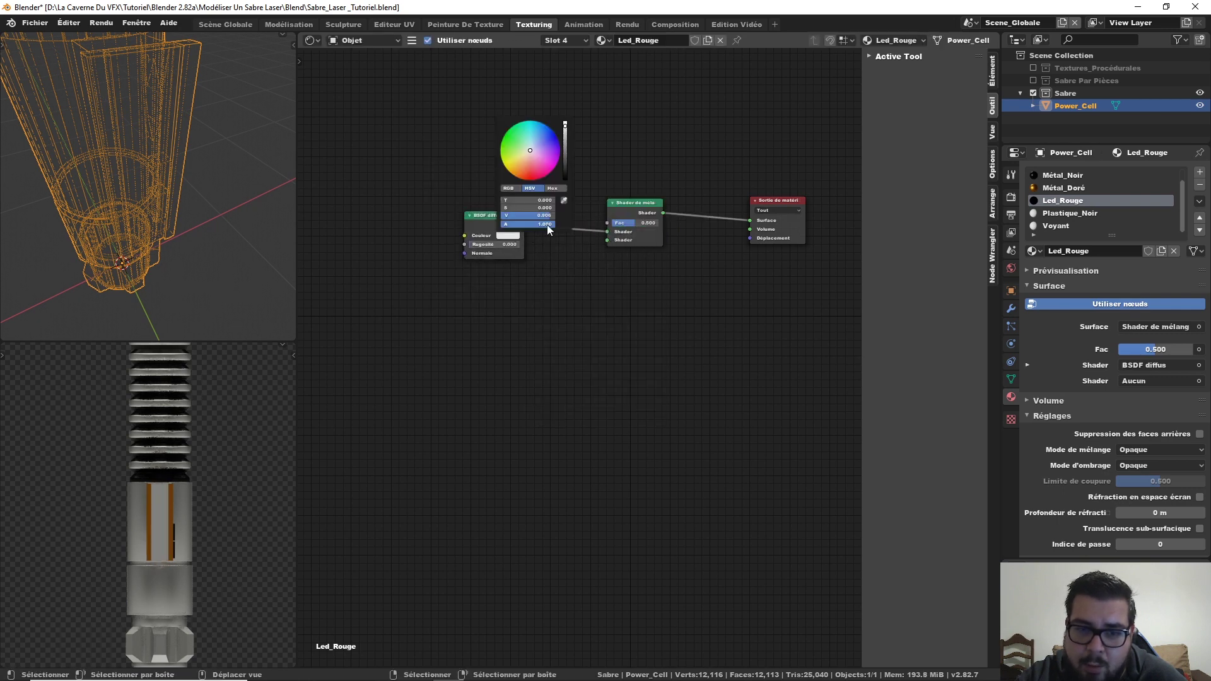
pyautogui.moveTo(565, 149); pyautogui.dragTo(566, 179)
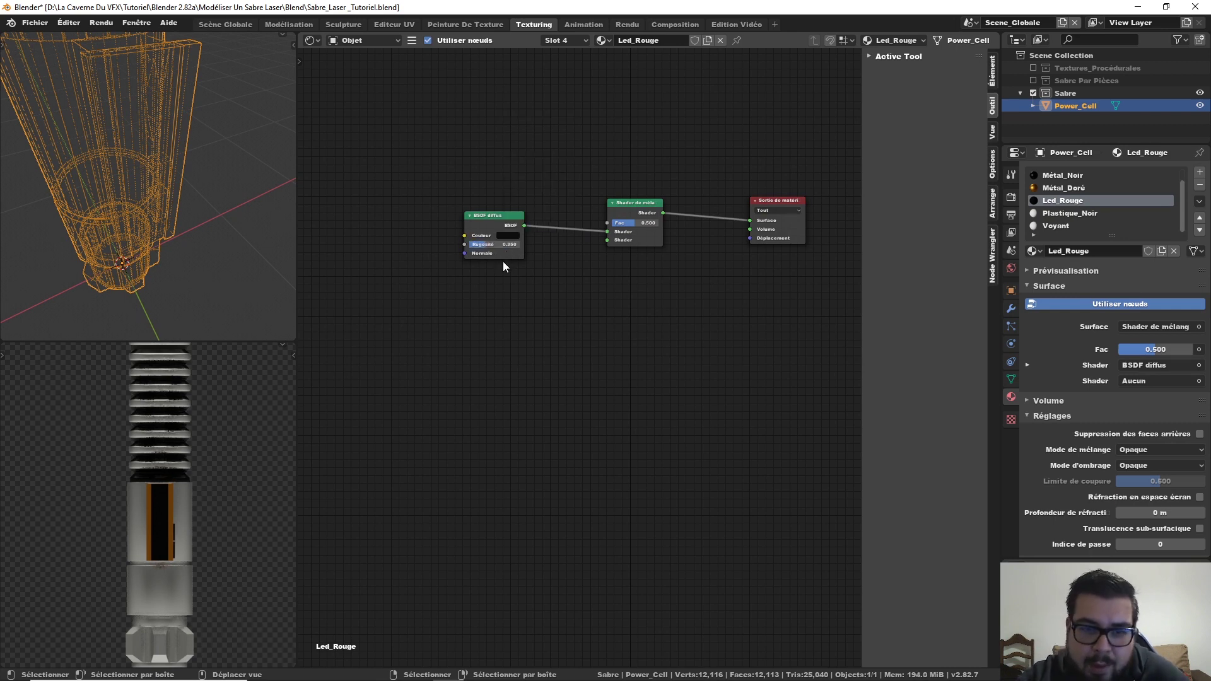
pyautogui.moveTo(511, 211); pyautogui.dragTo(510, 180)
# - Add an Émission shader below the diffuse node and link it to the mix node's second Shader input
pyautogui.hotkey('shift', 'a')
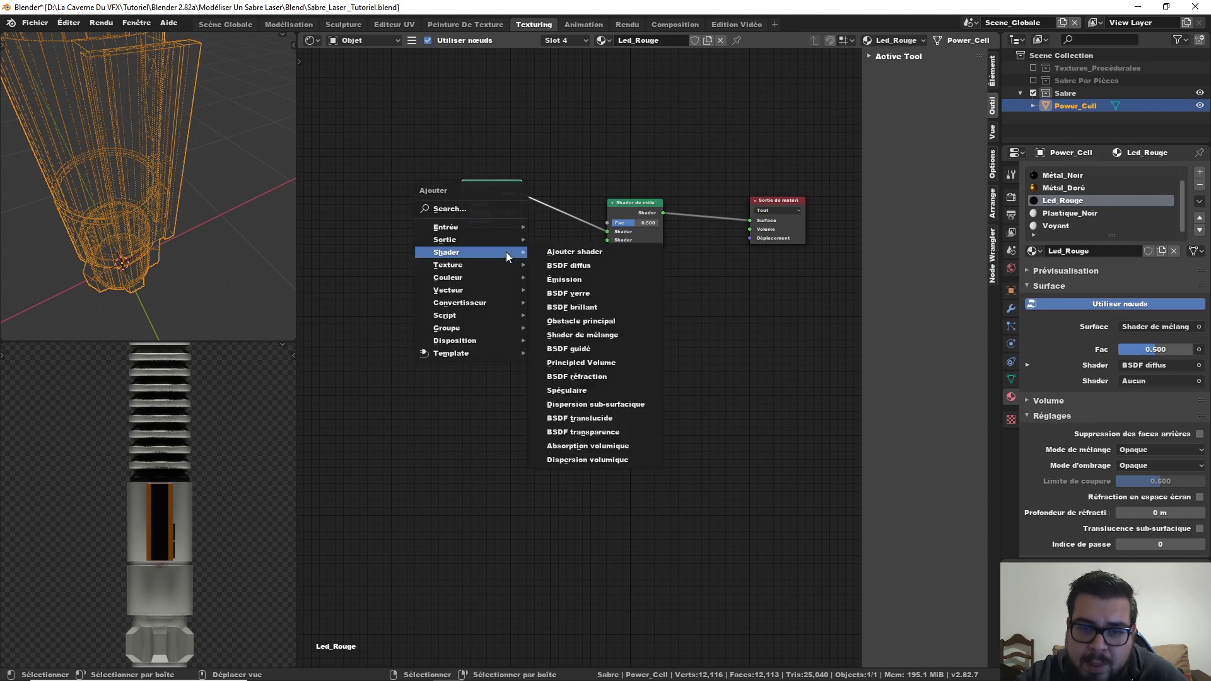
pyautogui.moveTo(494, 251)
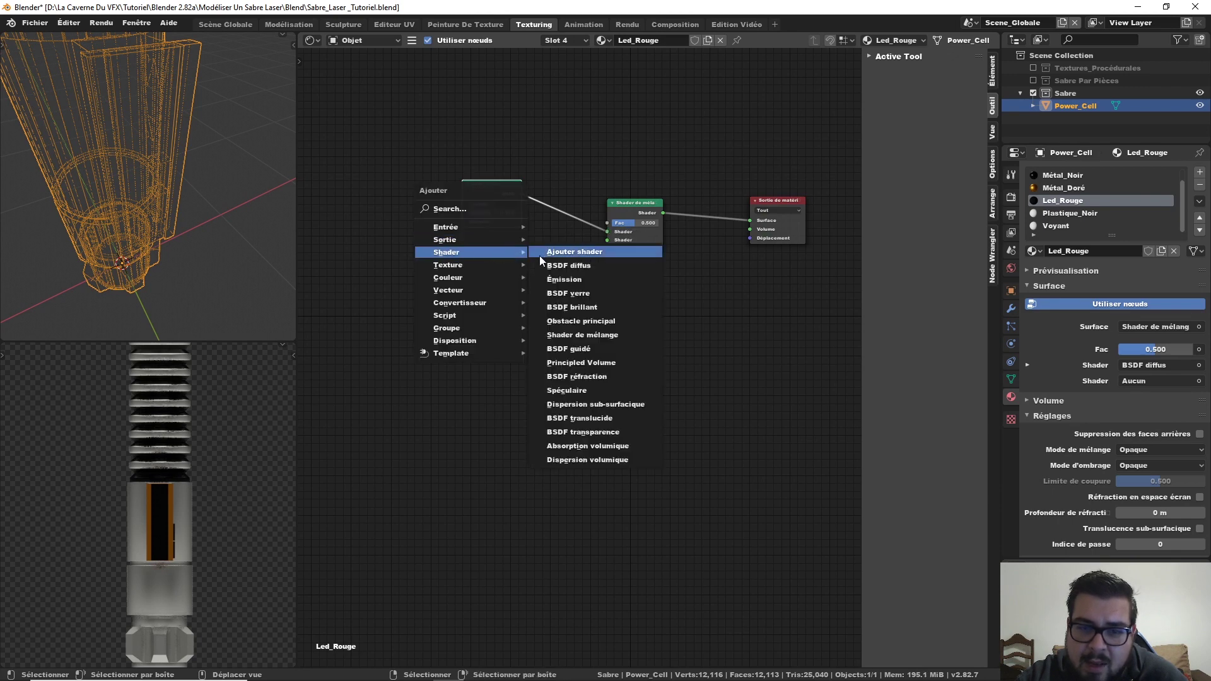
pyautogui.click(596, 279)
pyautogui.click(458, 257)
pyautogui.moveTo(514, 272); pyautogui.dragTo(545, 275)
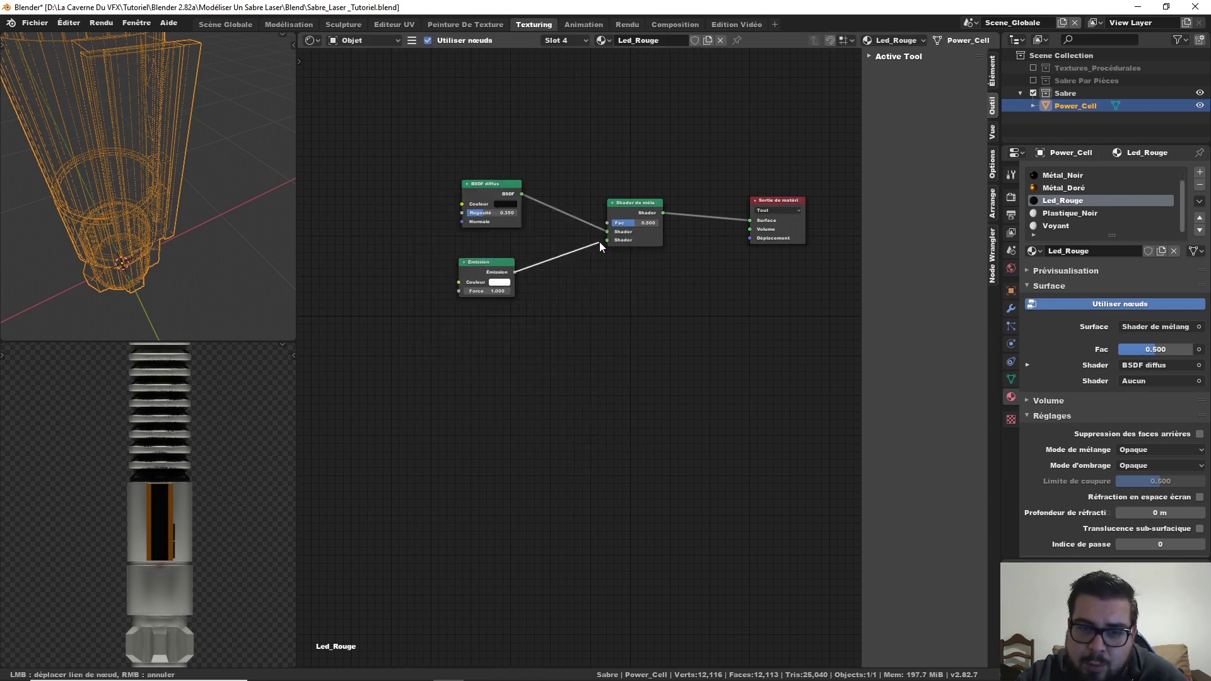
pyautogui.moveTo(600, 241); pyautogui.dragTo(606, 240)
# - Set the Émission colour to fully saturated red and its Force to 25
pyautogui.click(500, 282)
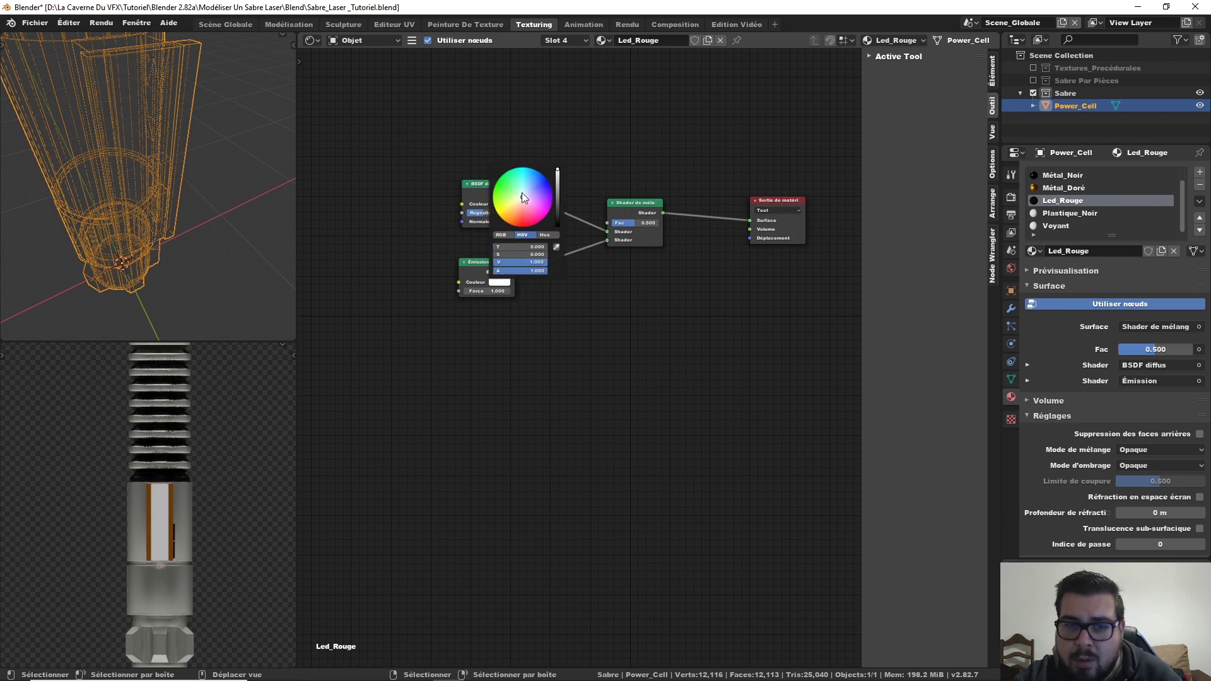
pyautogui.moveTo(522, 197); pyautogui.dragTo(522, 226)
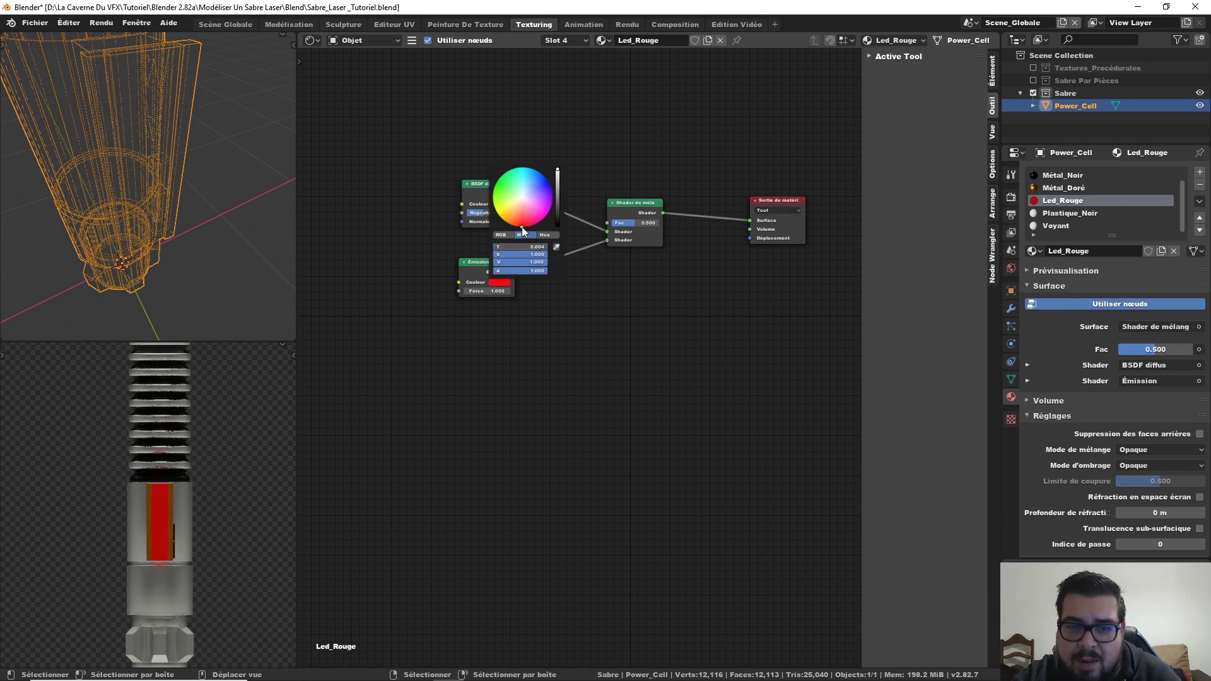
pyautogui.click(482, 291)
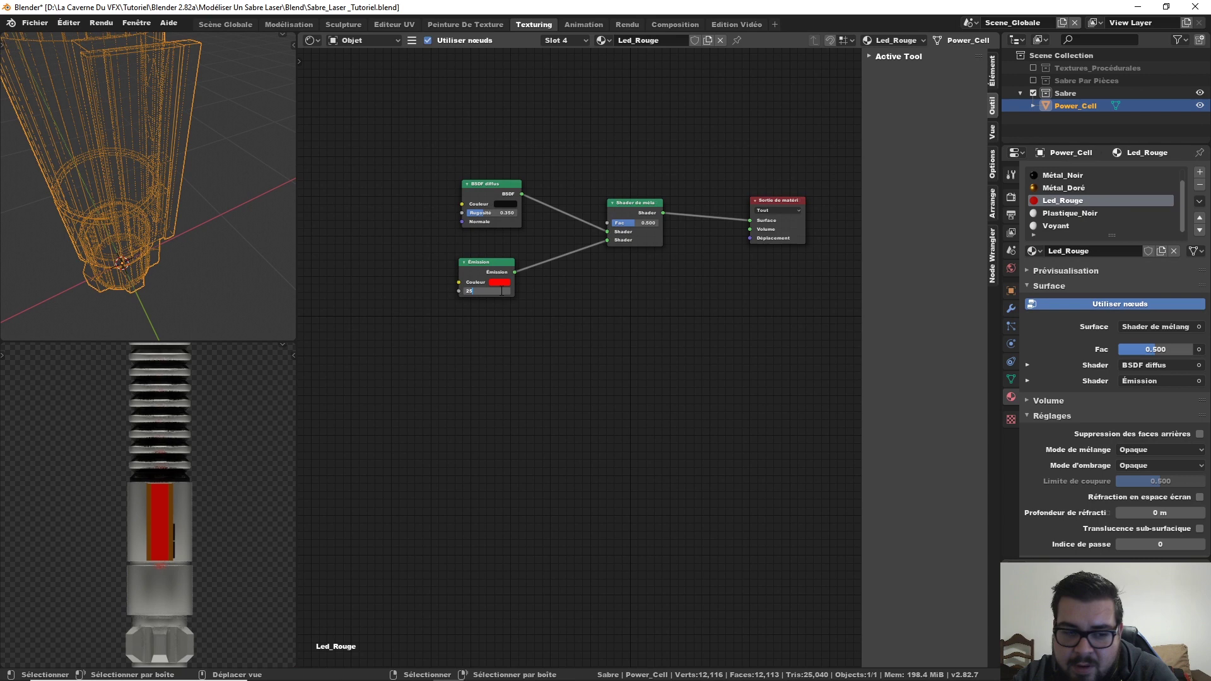
pyautogui.press('Return')
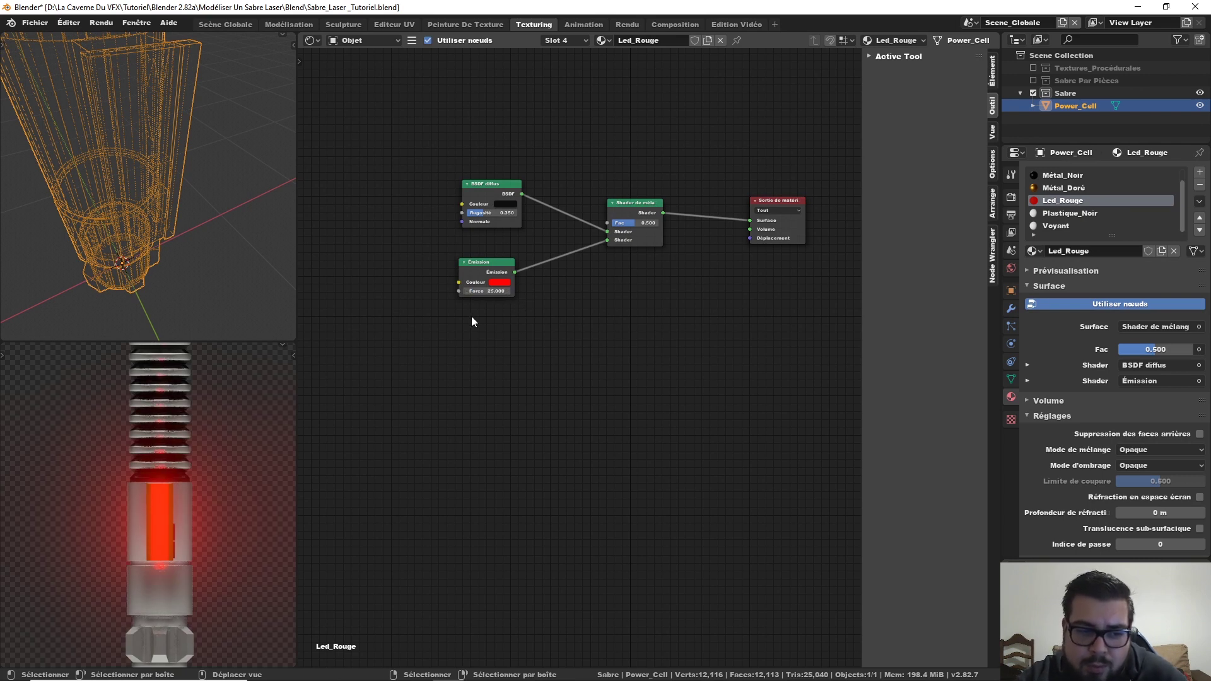
# - Reposition the Émission and BSDF diffus nodes, leaving free space above them in the node tree
pyautogui.moveTo(484, 334); pyautogui.dragTo(604, 335, button='middle')
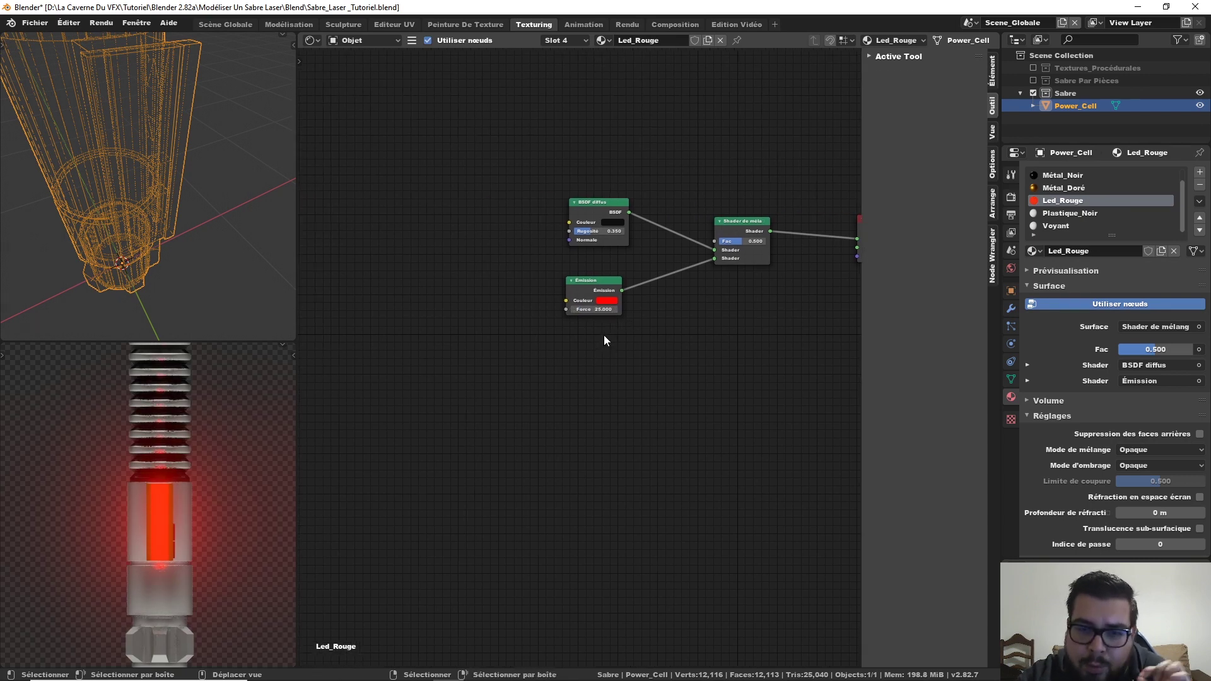
pyautogui.moveTo(599, 281); pyautogui.dragTo(601, 291)
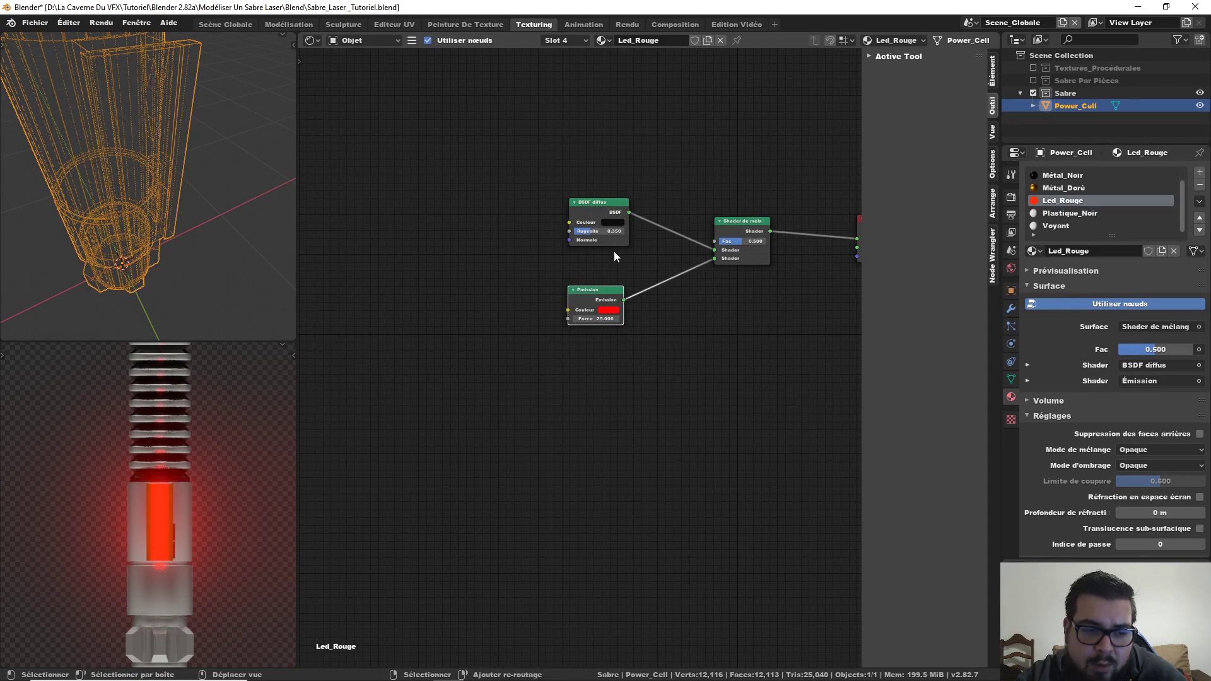
pyautogui.moveTo(615, 251); pyautogui.dragTo(612, 294, button='middle')
pyautogui.moveTo(605, 246); pyautogui.dragTo(602, 250)
pyautogui.moveTo(599, 207); pyautogui.dragTo(610, 221, button='middle')
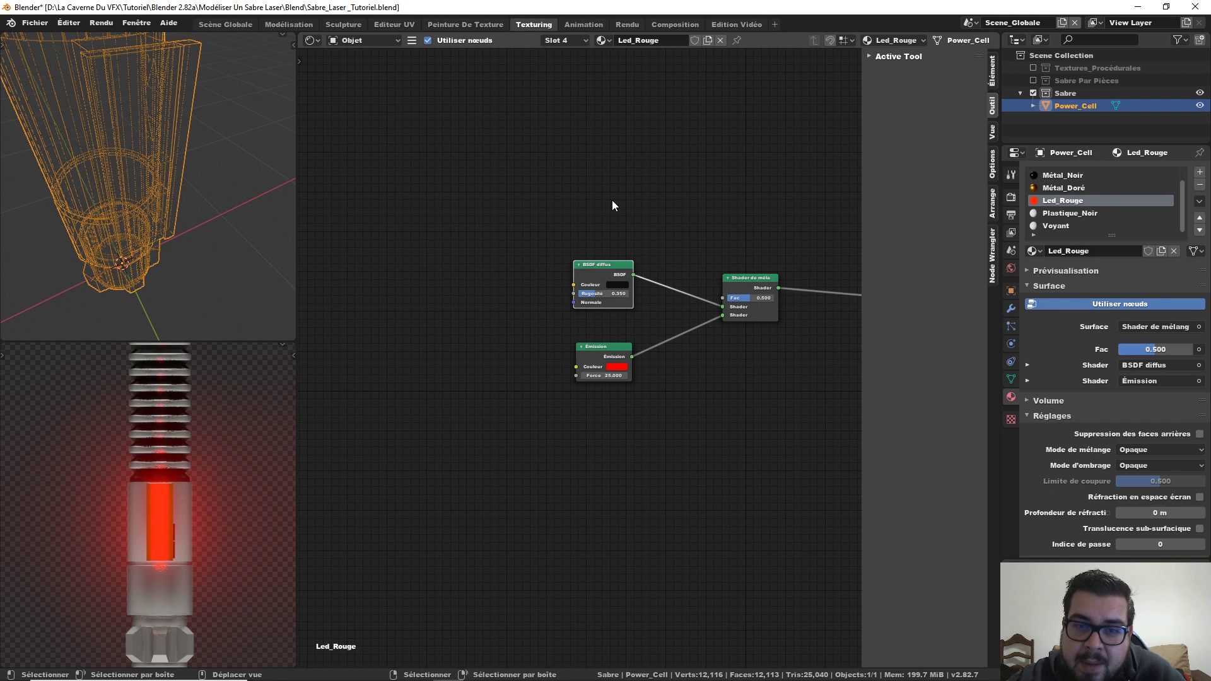
# - Add a Texture vague node above the shaders and link its Couleur output to the mix node's Fac input
pyautogui.hotkey('shift', 'a')
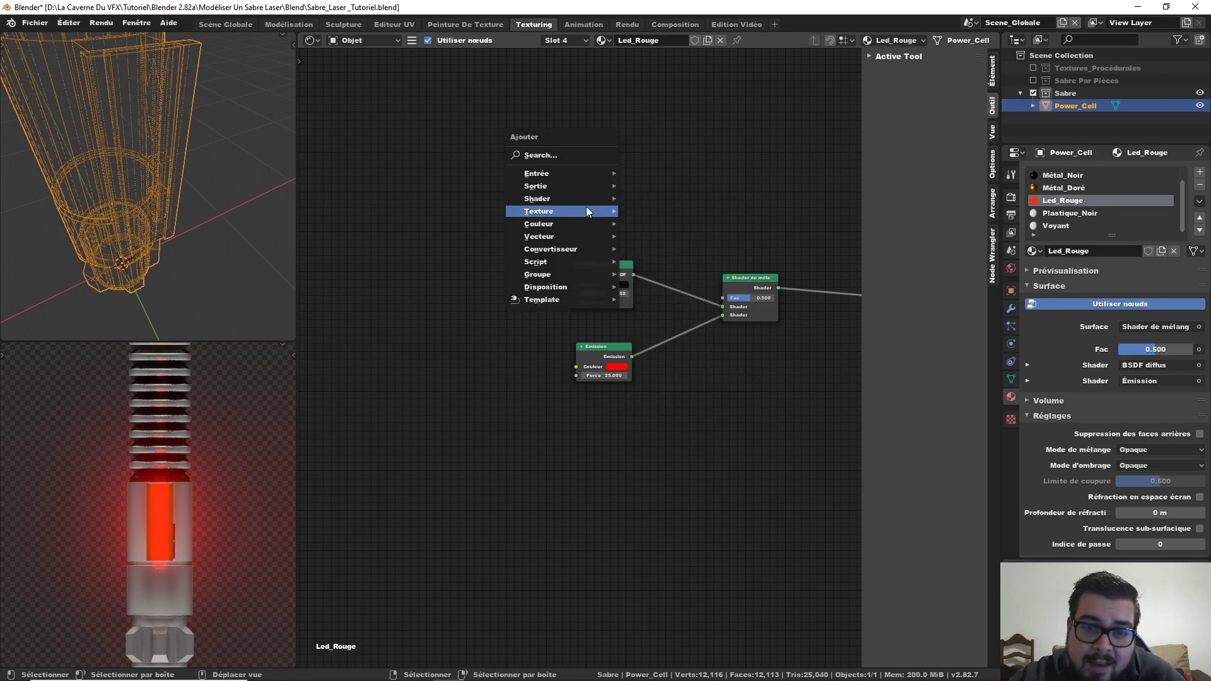
pyautogui.moveTo(586, 211)
pyautogui.click(694, 410)
pyautogui.click(585, 137)
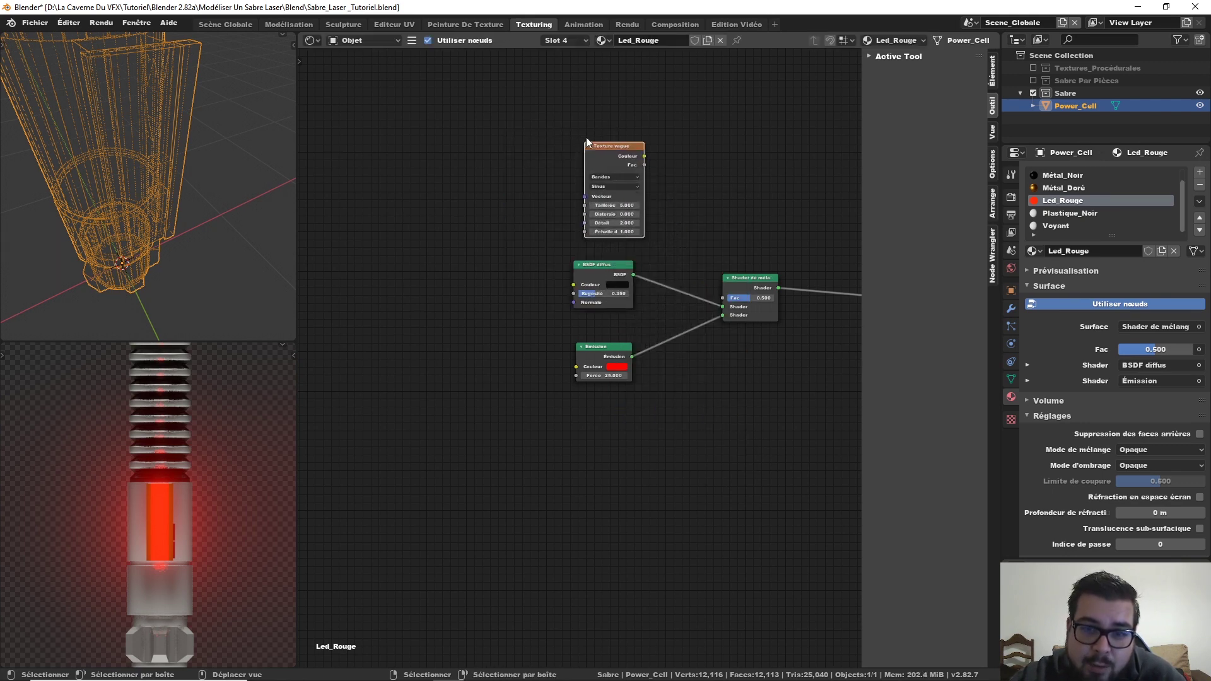
pyautogui.moveTo(644, 156); pyautogui.dragTo(723, 298)
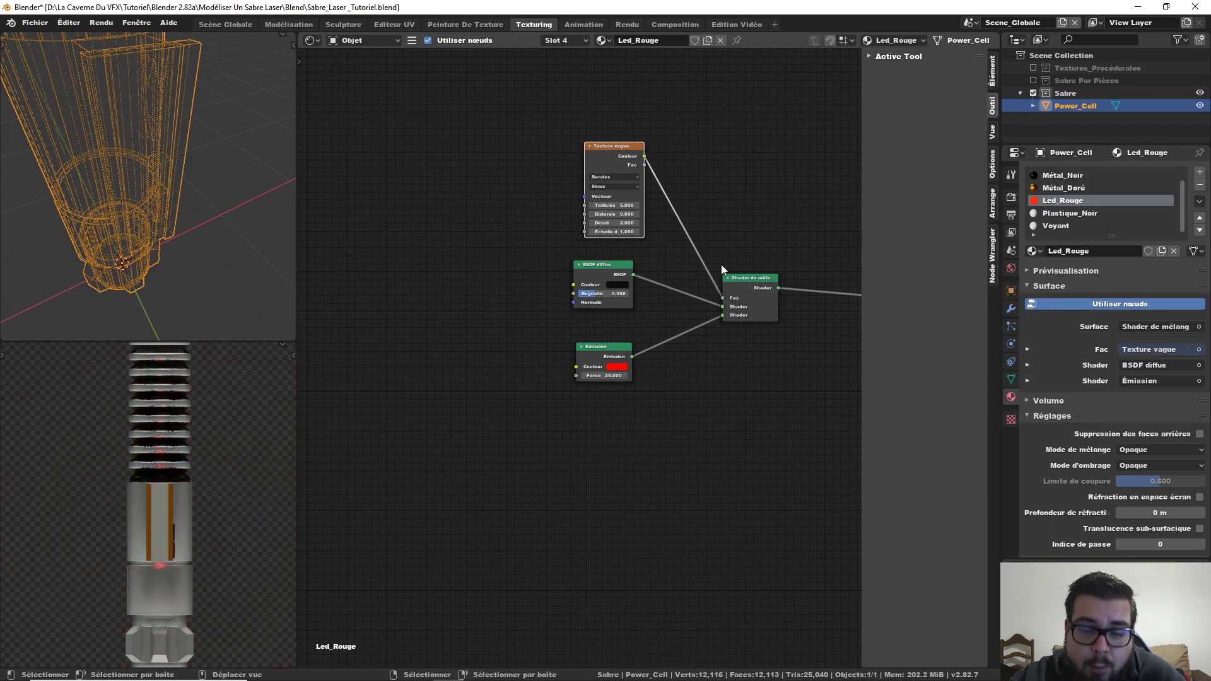
pyautogui.moveTo(694, 188); pyautogui.dragTo(700, 222, button='middle')
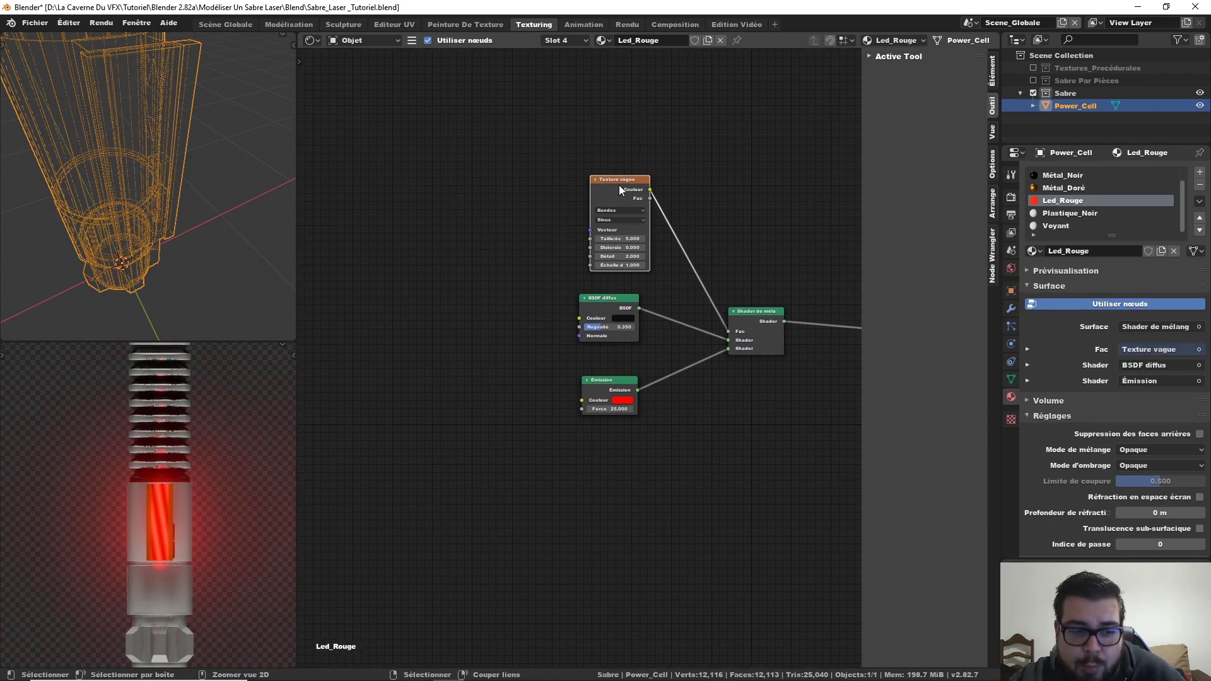
# - Add Placage and texture coordinate nodes to the wave texture, move the group clear, and drive the mapping with Objet coordinates
pyautogui.hotkey('ctrl', 't')
pyautogui.moveTo(414, 361); pyautogui.dragTo(512, 461, button='middle')
pyautogui.scroll(3, 530, 425)
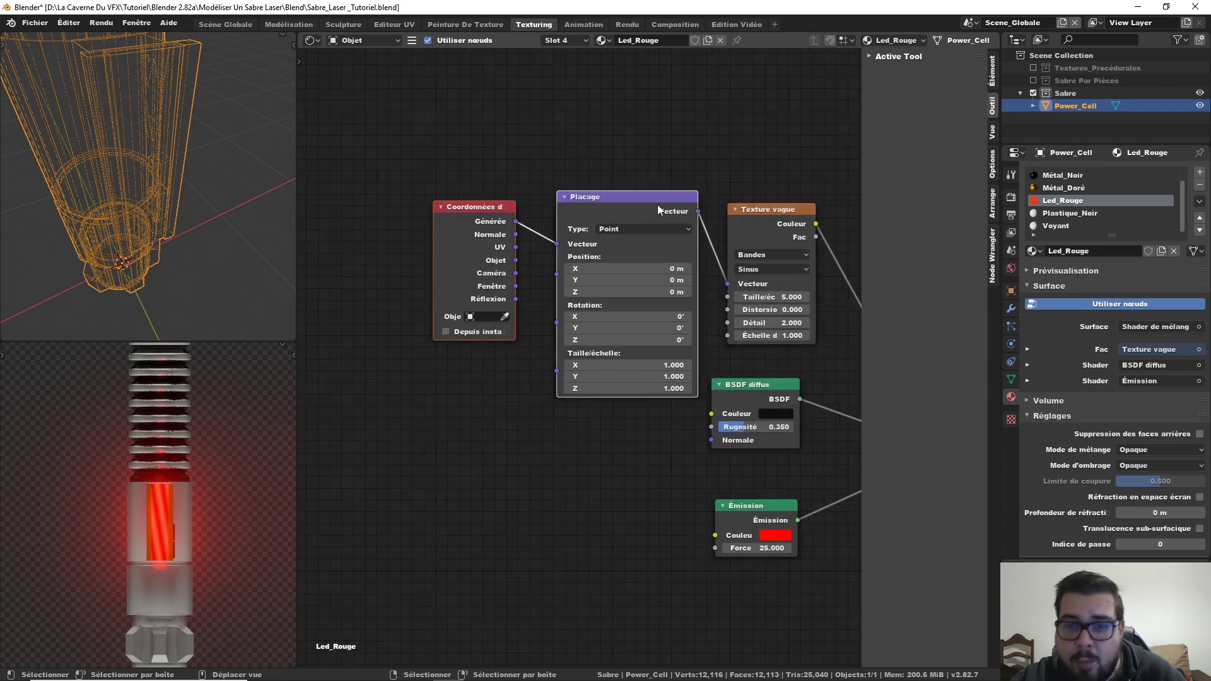
pyautogui.moveTo(775, 159); pyautogui.dragTo(487, 223)
pyautogui.moveTo(631, 202); pyautogui.dragTo(470, 122)
pyautogui.moveTo(493, 308); pyautogui.dragTo(569, 375, button='middle')
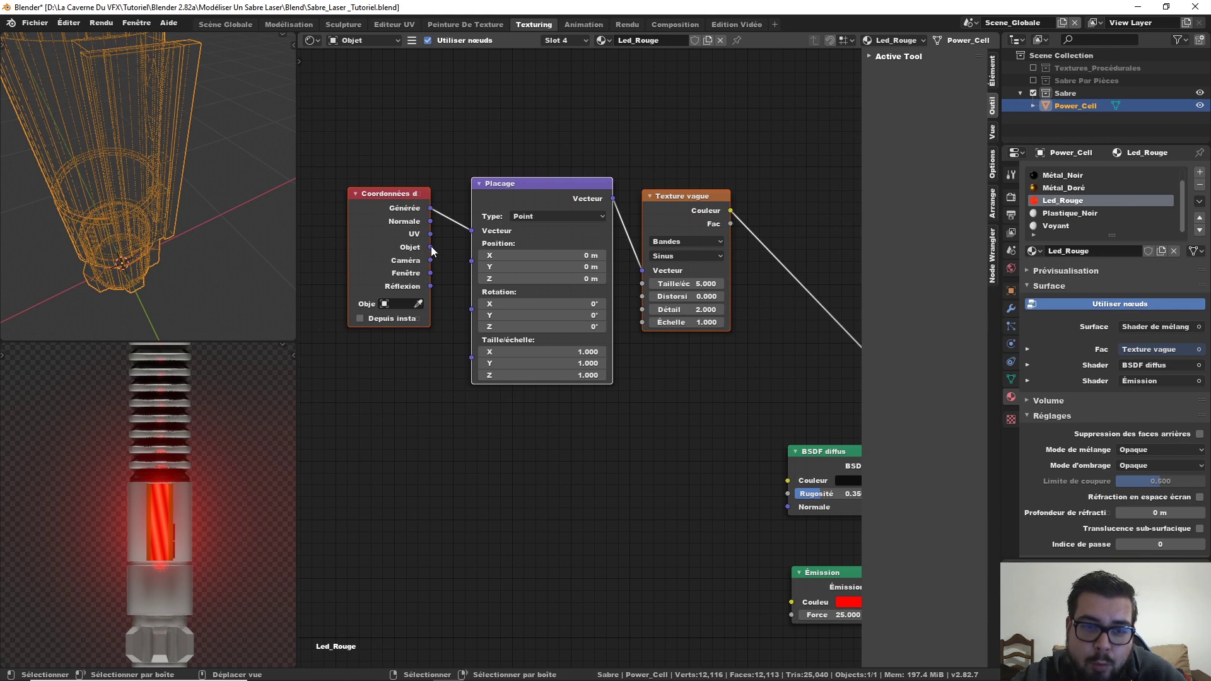
pyautogui.moveTo(432, 247); pyautogui.dragTo(472, 231)
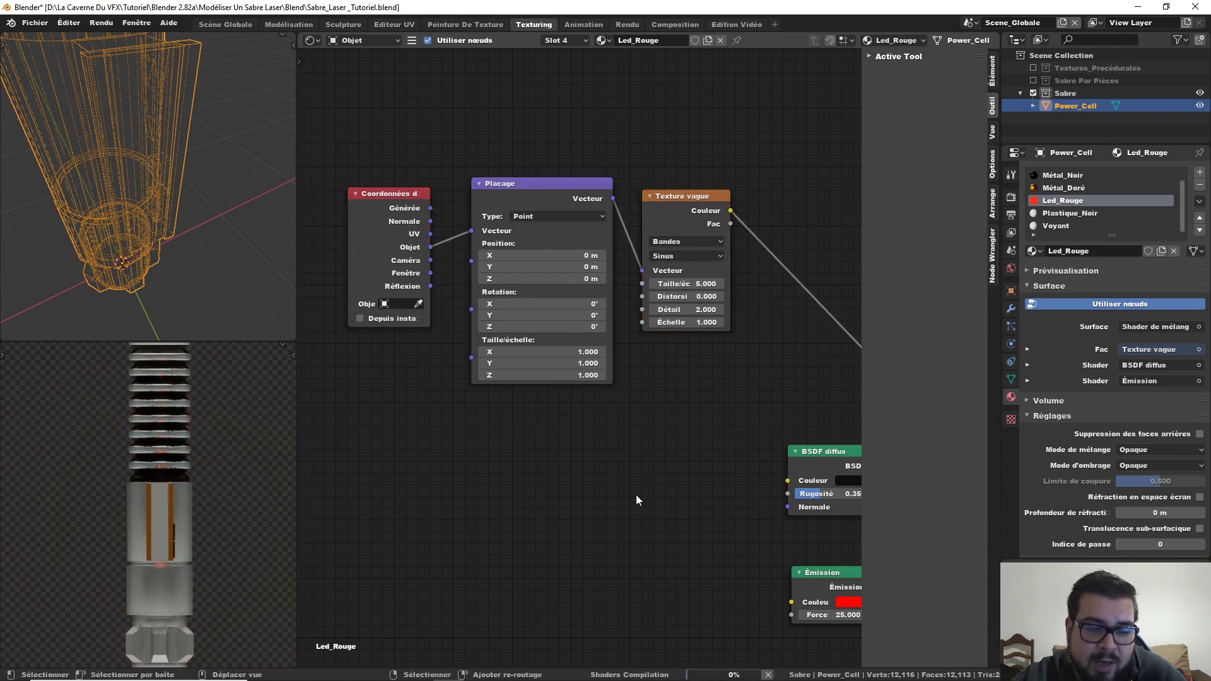
# - Set the X rotation of the Placage node to 45° so the wave bands run straight across the LED strip
pyautogui.moveTo(636, 496); pyautogui.dragTo(593, 477, button='middle')
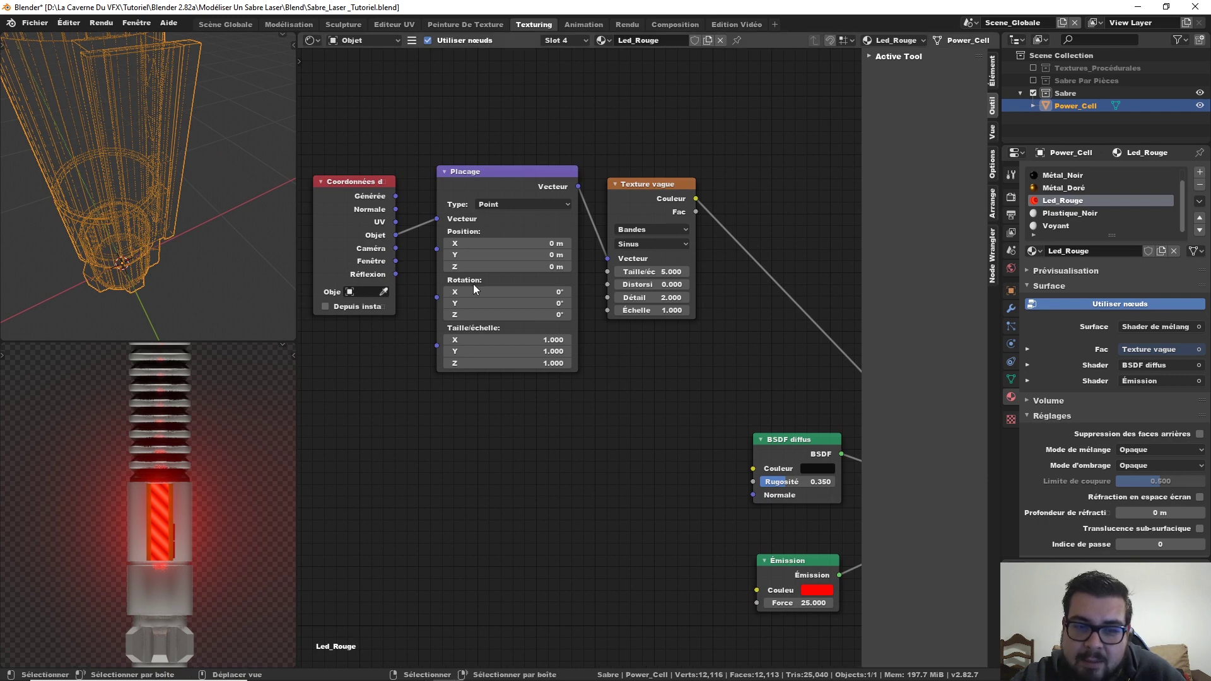
pyautogui.moveTo(498, 292)
pyautogui.mouseDown()
pyautogui.moveTo(552, 291)
pyautogui.moveTo(477, 286)
pyautogui.mouseUp()
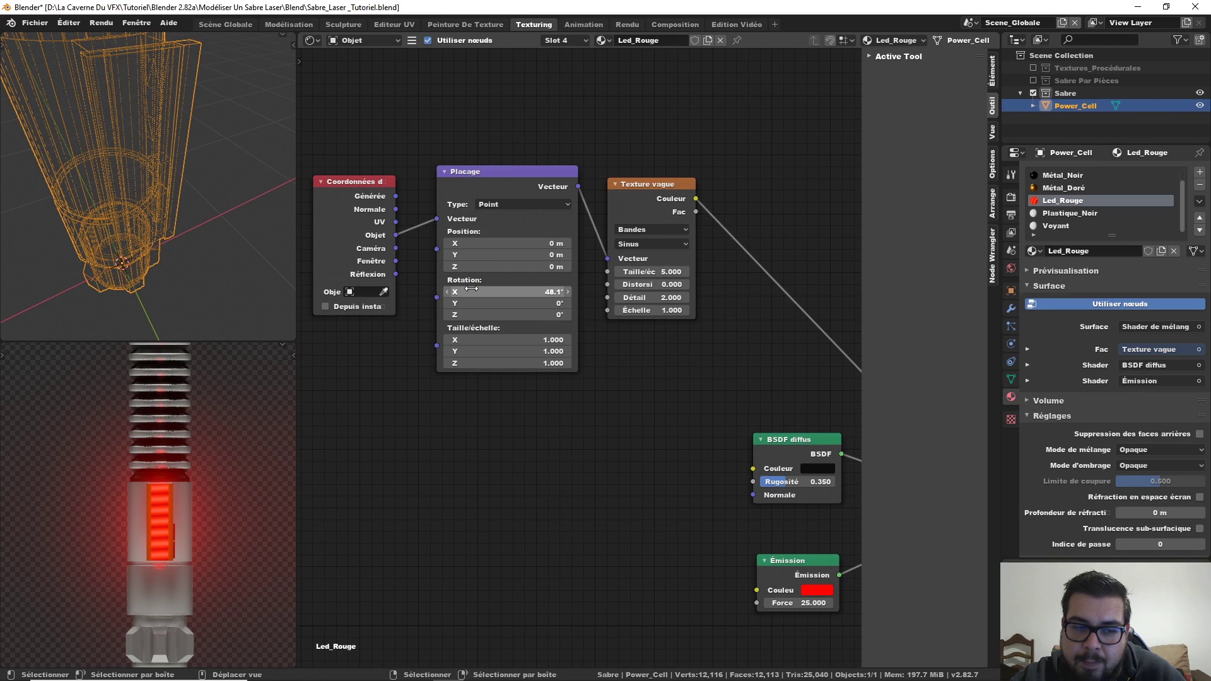
pyautogui.click(471, 288)
pyautogui.write('45')
pyautogui.press('Return')
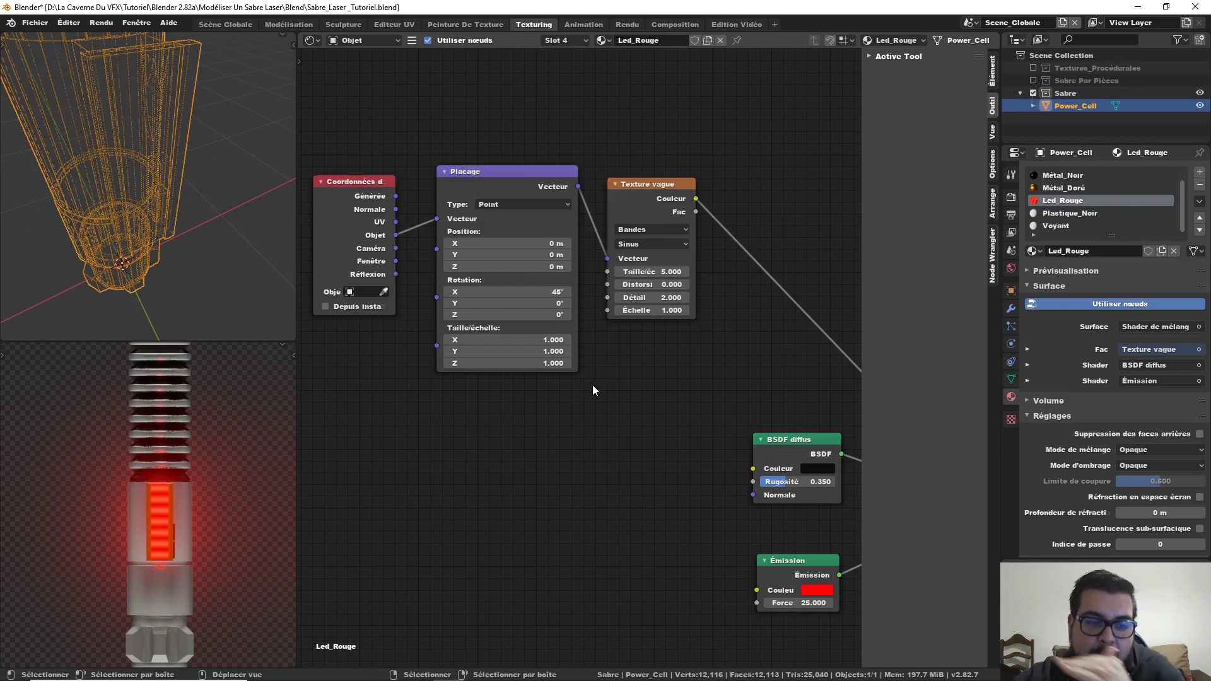
# - Insert a Dégradé de couleurs node on the link between the Texture vague node and the mix shader's Fac input
pyautogui.moveTo(615, 376); pyautogui.dragTo(523, 379, button='middle')
pyautogui.scroll(1, 523, 383)
pyautogui.scroll(7, 157, 501)
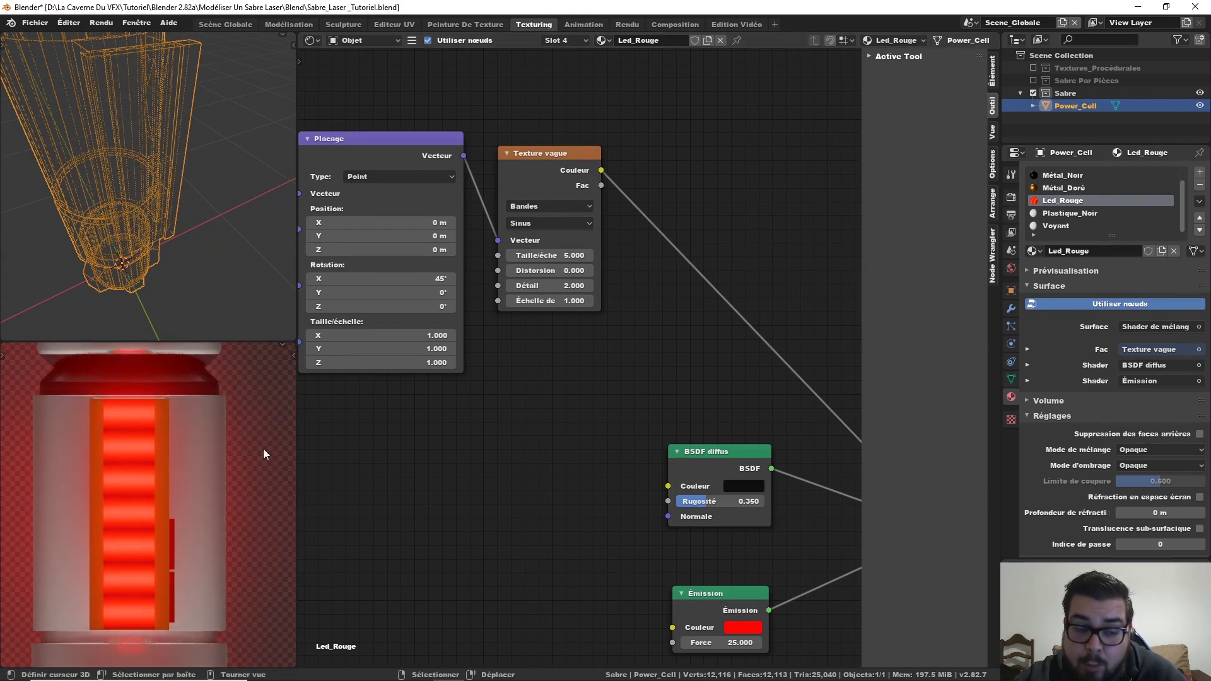
pyautogui.moveTo(408, 468); pyautogui.dragTo(386, 498, button='middle')
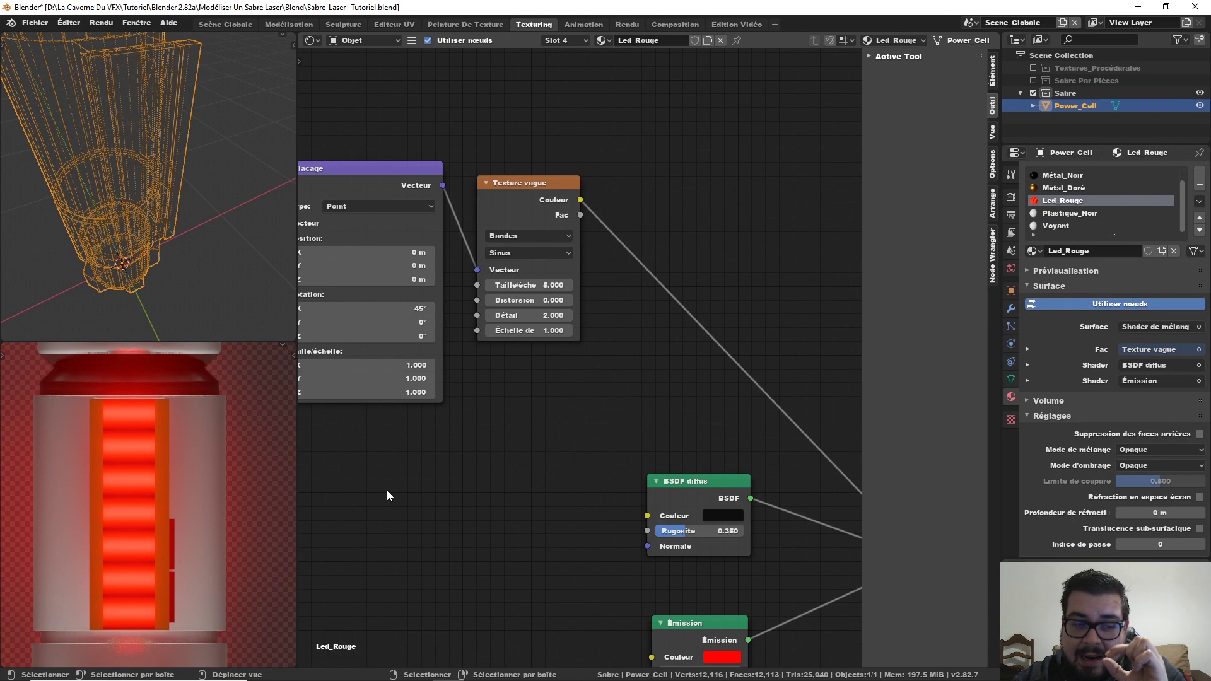
pyautogui.hotkey('shift', 'a')
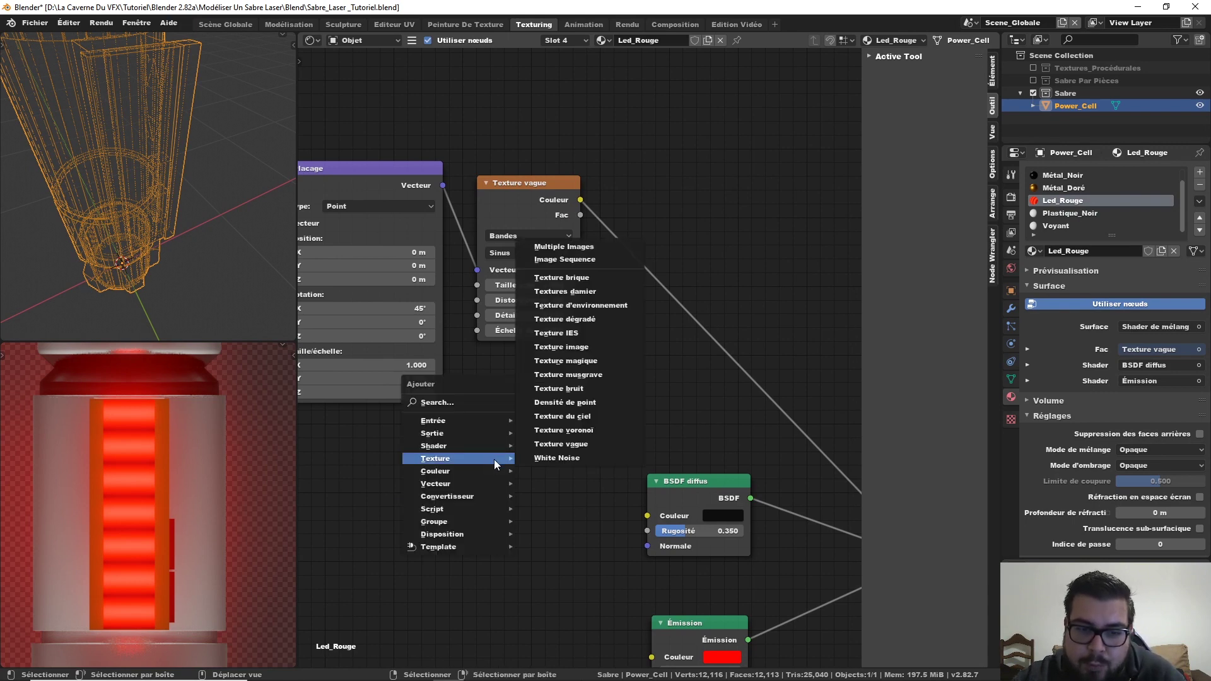
pyautogui.hotkey('shift', 'a')
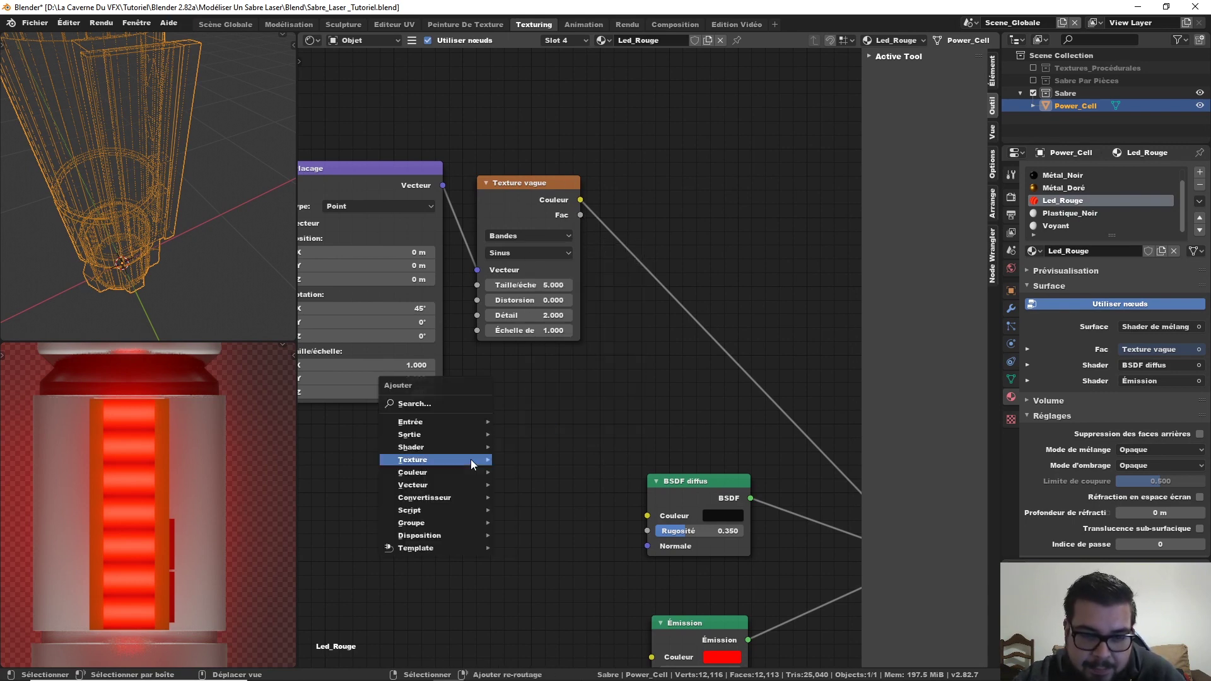
pyautogui.moveTo(438, 497)
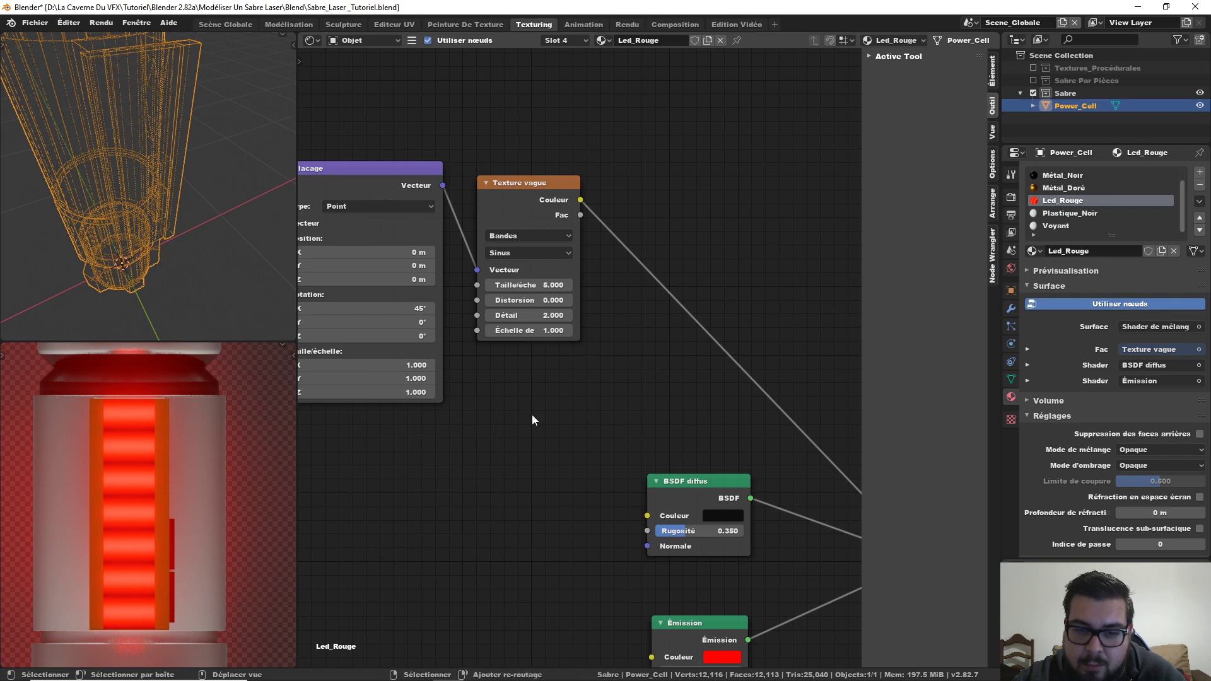
pyautogui.hotkey('shift', 'a')
pyautogui.moveTo(508, 456)
pyautogui.click(610, 480)
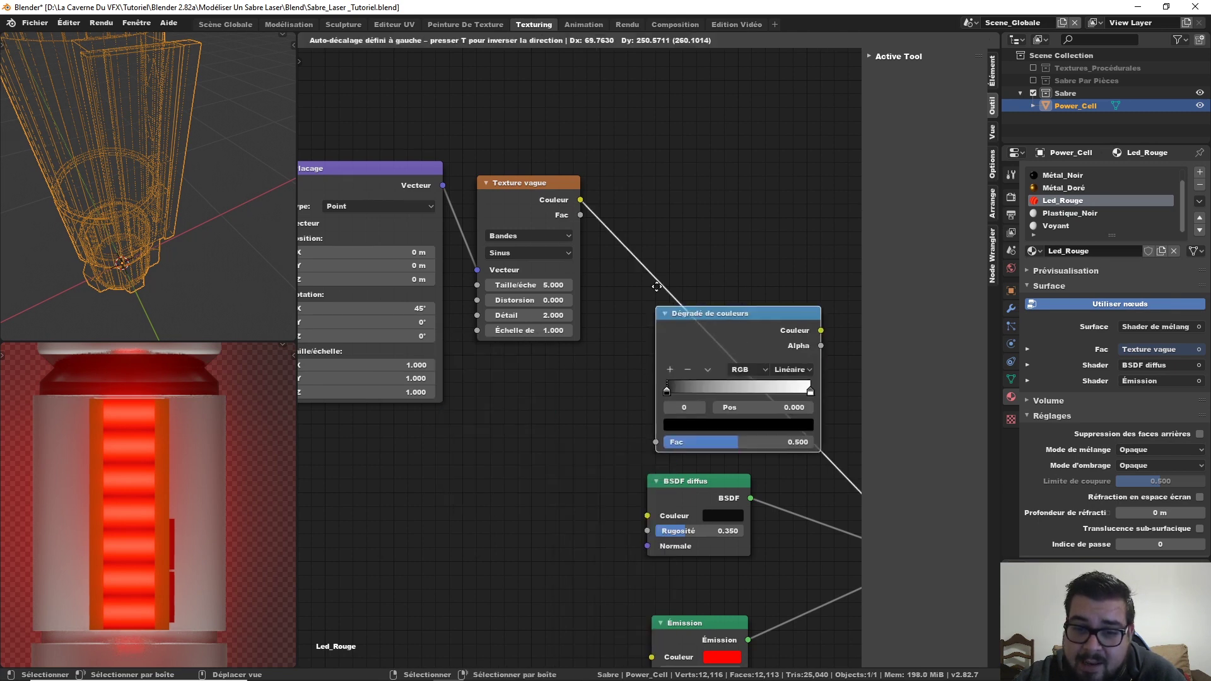
pyautogui.click(638, 365)
pyautogui.moveTo(604, 383); pyautogui.dragTo(506, 414, button='middle')
# - Move the black stop of the Dégradé de couleurs node to position 0.705 to narrow the glowing bands
pyautogui.moveTo(547, 303); pyautogui.dragTo(658, 313)
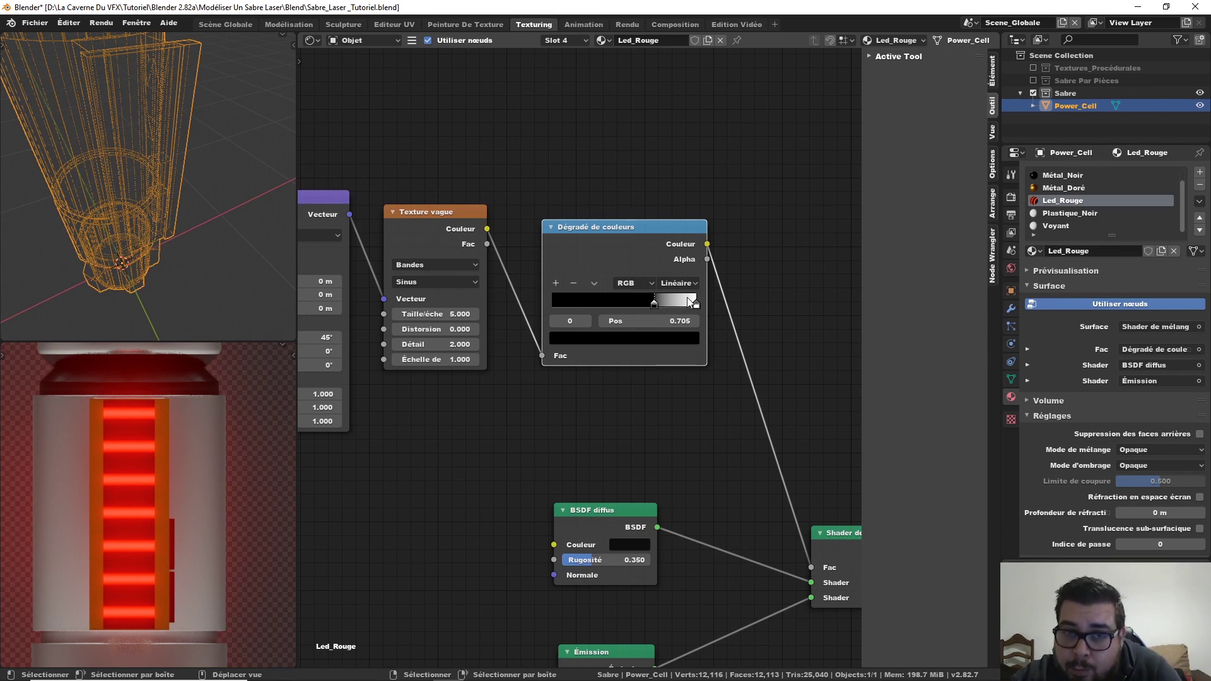
pyautogui.scroll(1, 685, 305)
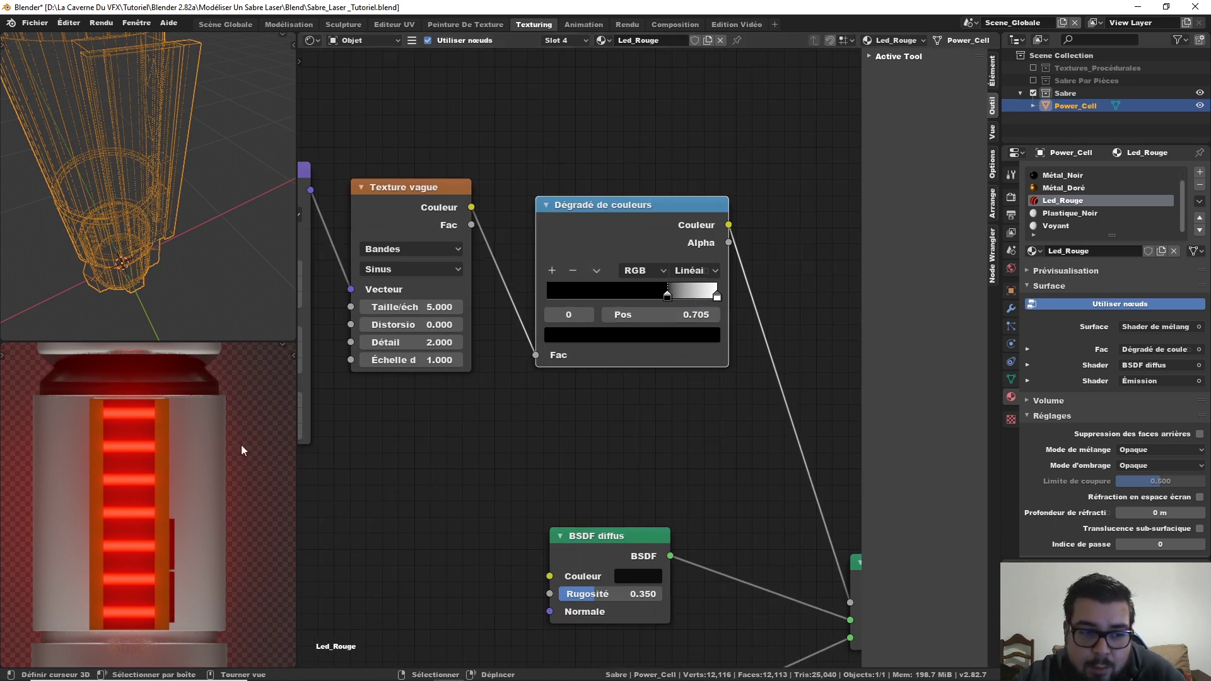
pyautogui.scroll(1, 165, 459)
pyautogui.scroll(-1, 165, 460)
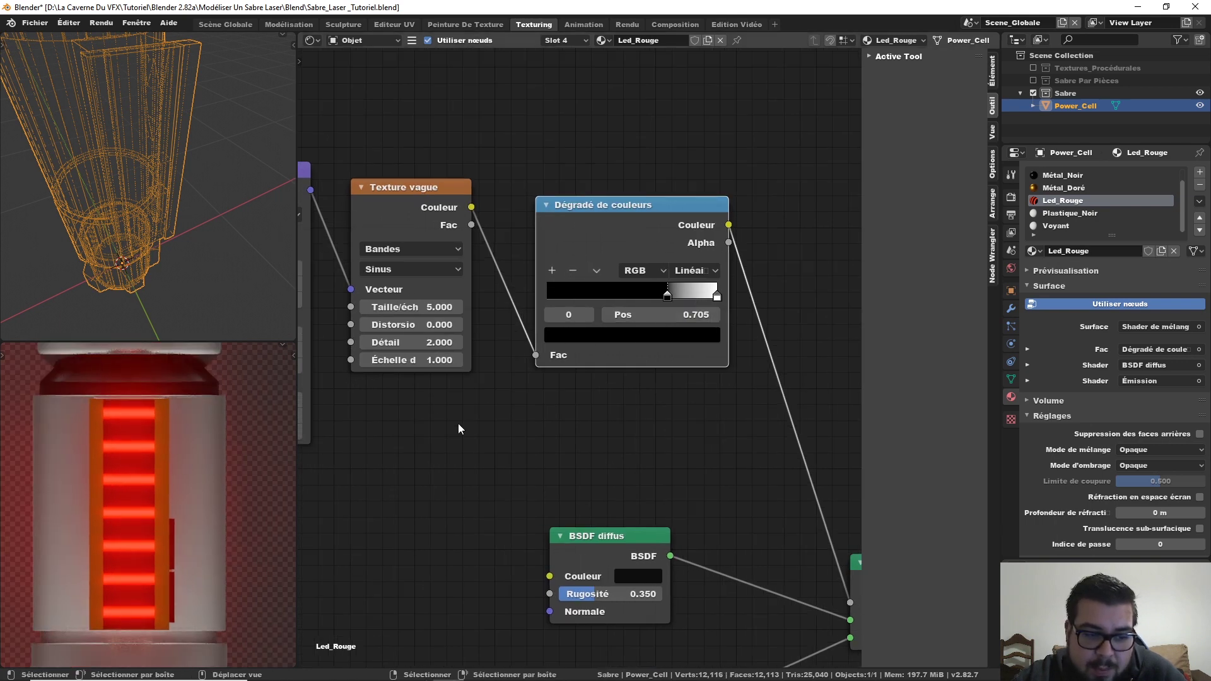
# - Try the colour ramp's white stop at position 0.727, close to the black stop, and return it to 1.000
pyautogui.moveTo(717, 292); pyautogui.dragTo(668, 302)
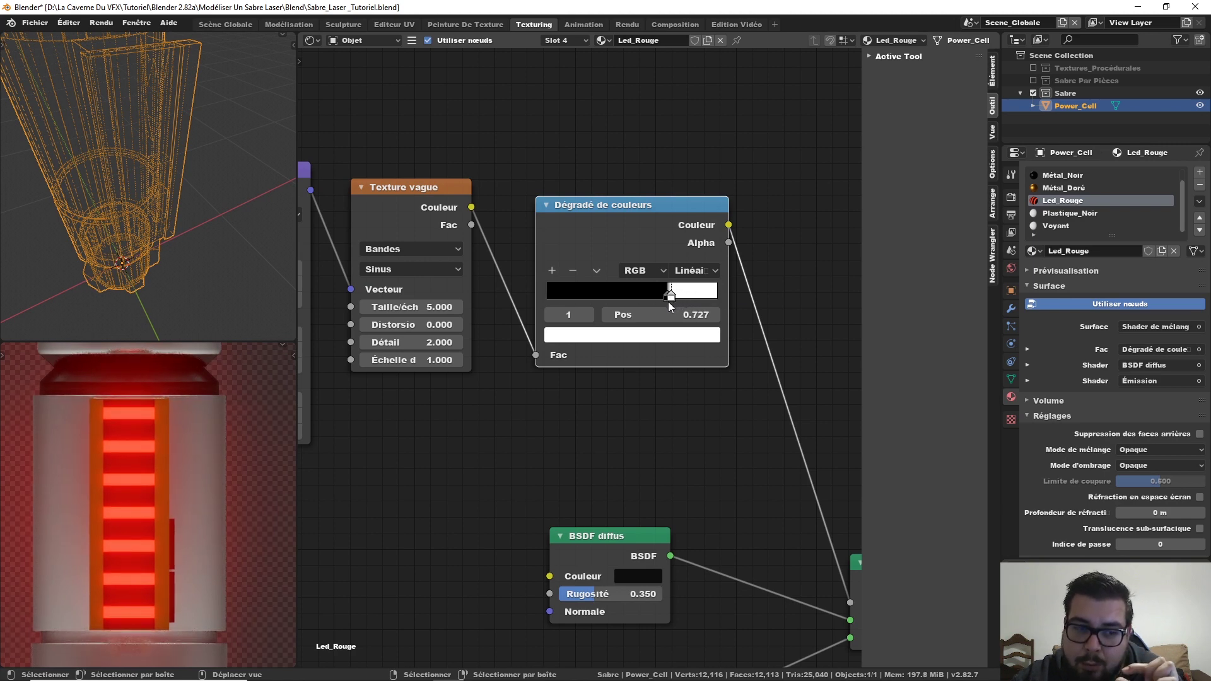
pyautogui.scroll(4, 185, 460)
pyautogui.scroll(3, 172, 462)
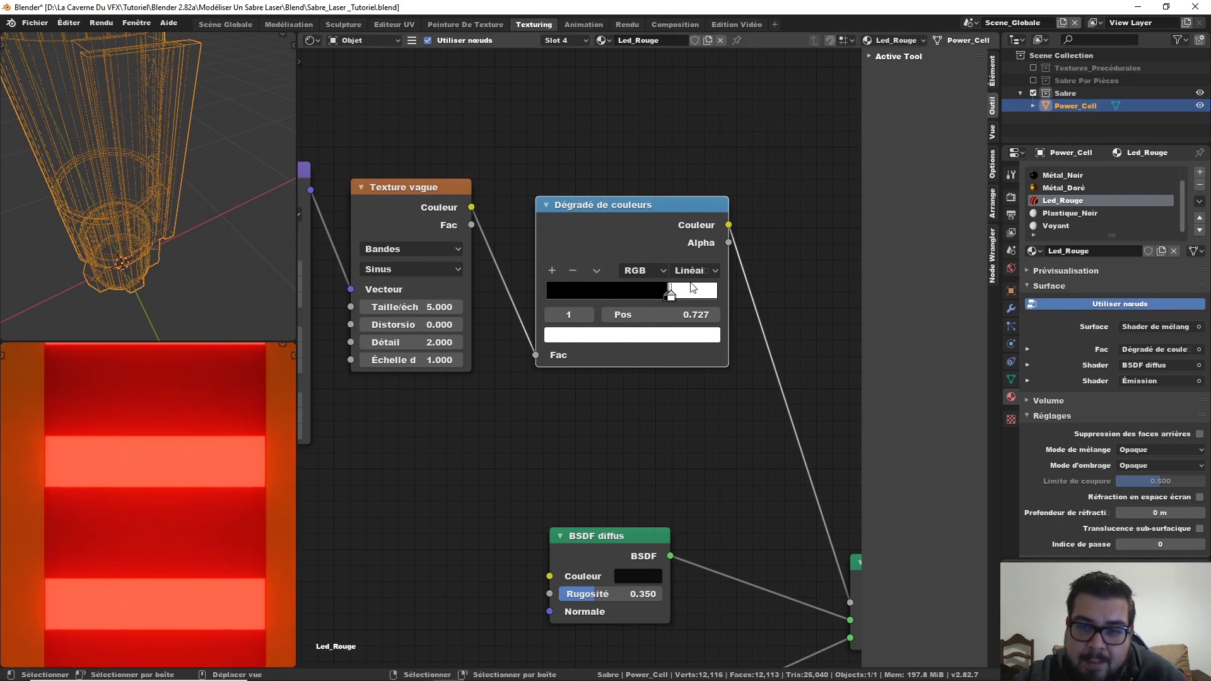
pyautogui.moveTo(670, 295); pyautogui.dragTo(725, 295)
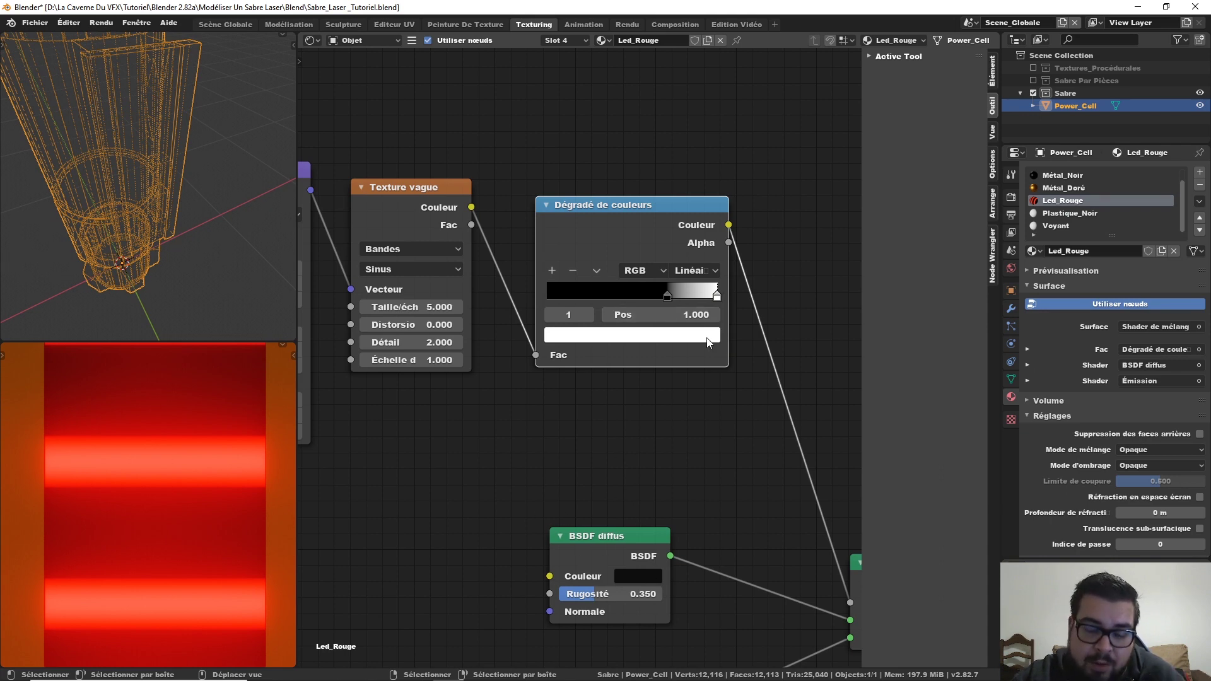
pyautogui.scroll(-2, 681, 403)
pyautogui.scroll(-1, 675, 429)
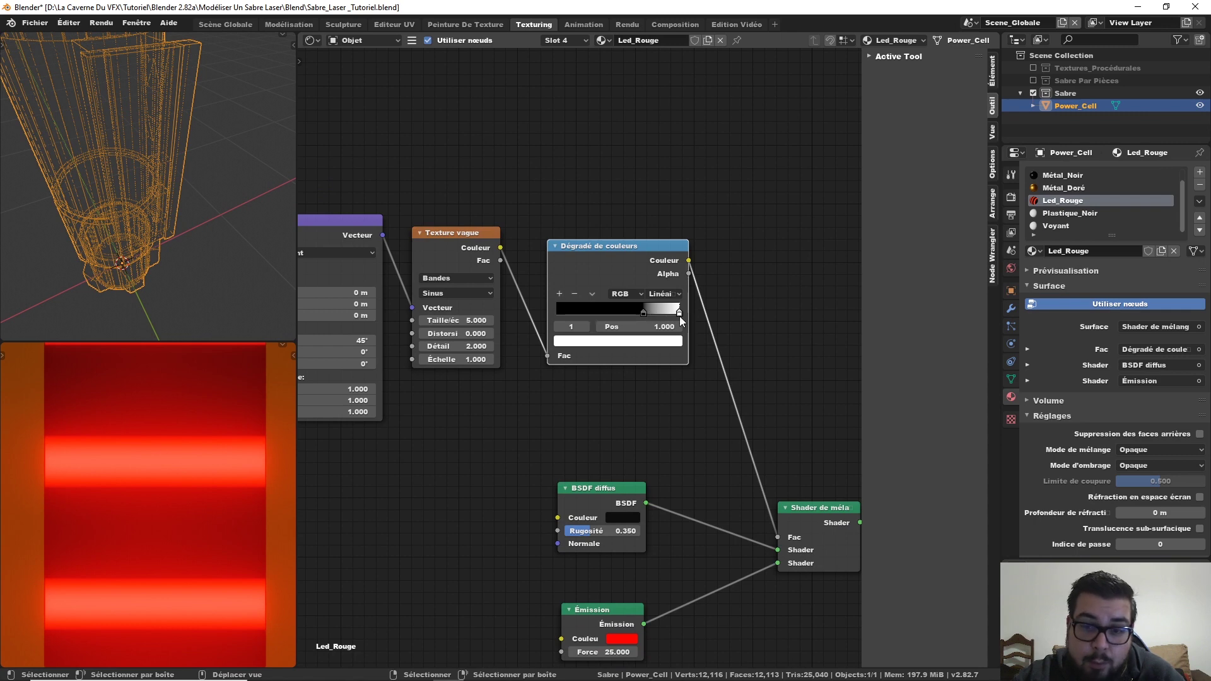
# - Switch the colour ramp to constant interpolation and place its white stop at position 0.718
pyautogui.moveTo(677, 311); pyautogui.dragTo(667, 313)
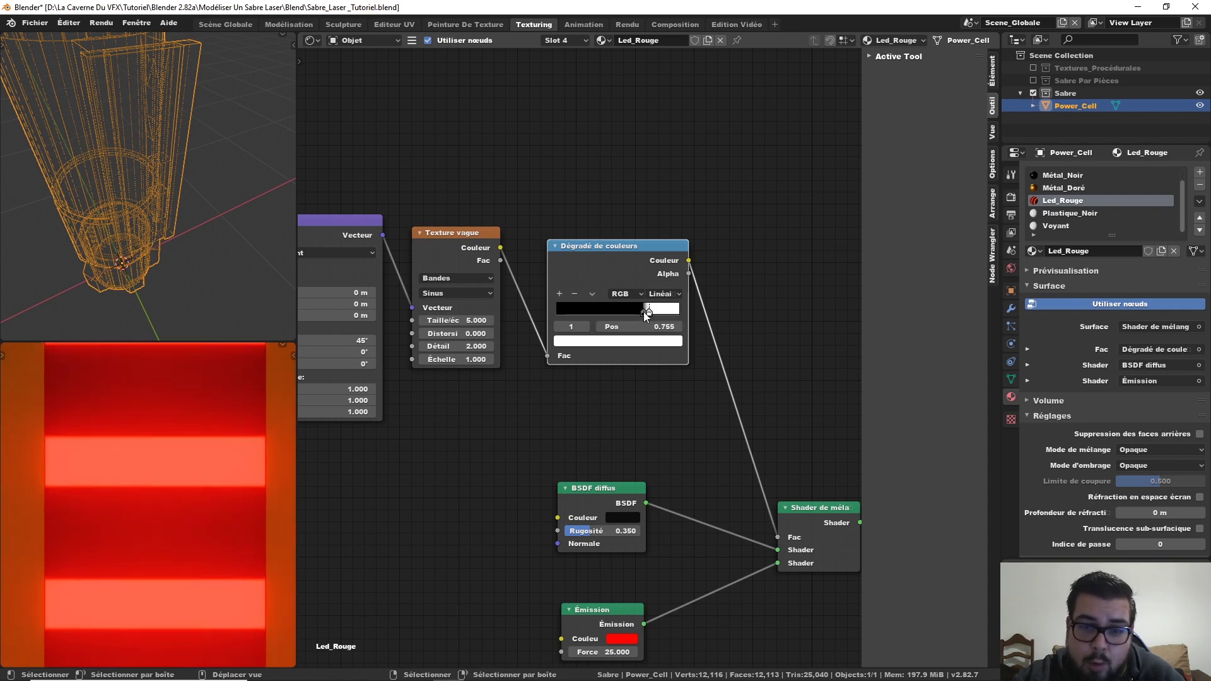
pyautogui.click(662, 294)
pyautogui.click(670, 357)
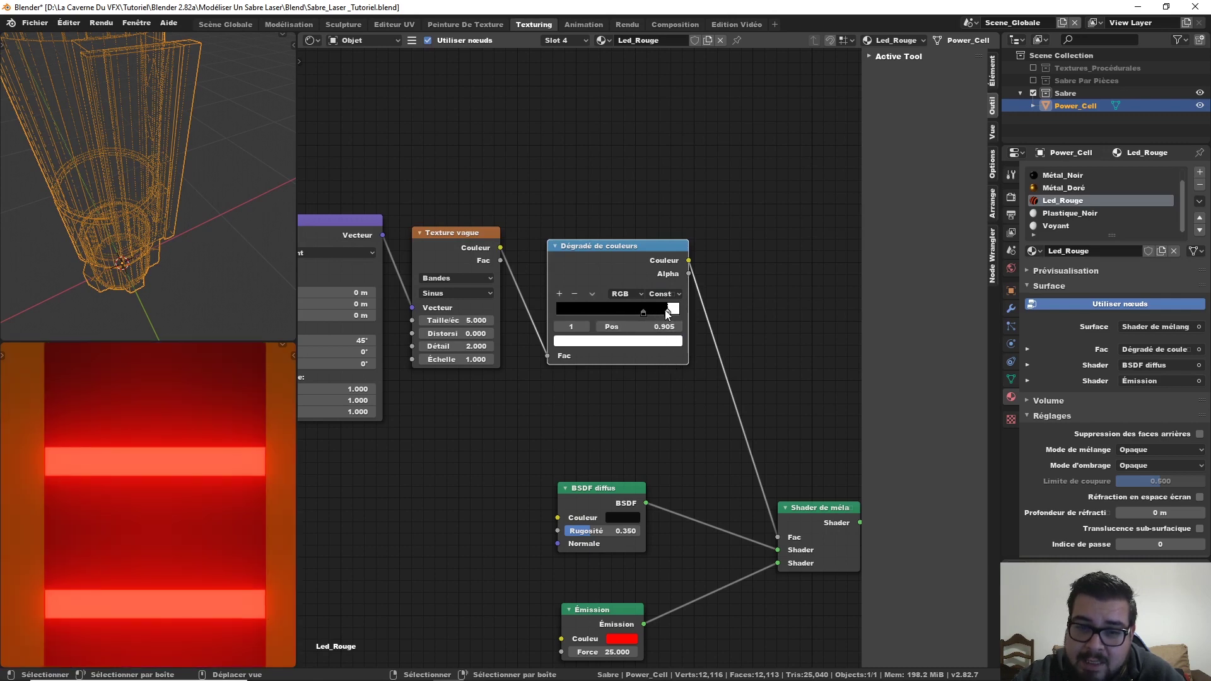
pyautogui.moveTo(668, 314); pyautogui.dragTo(644, 326)
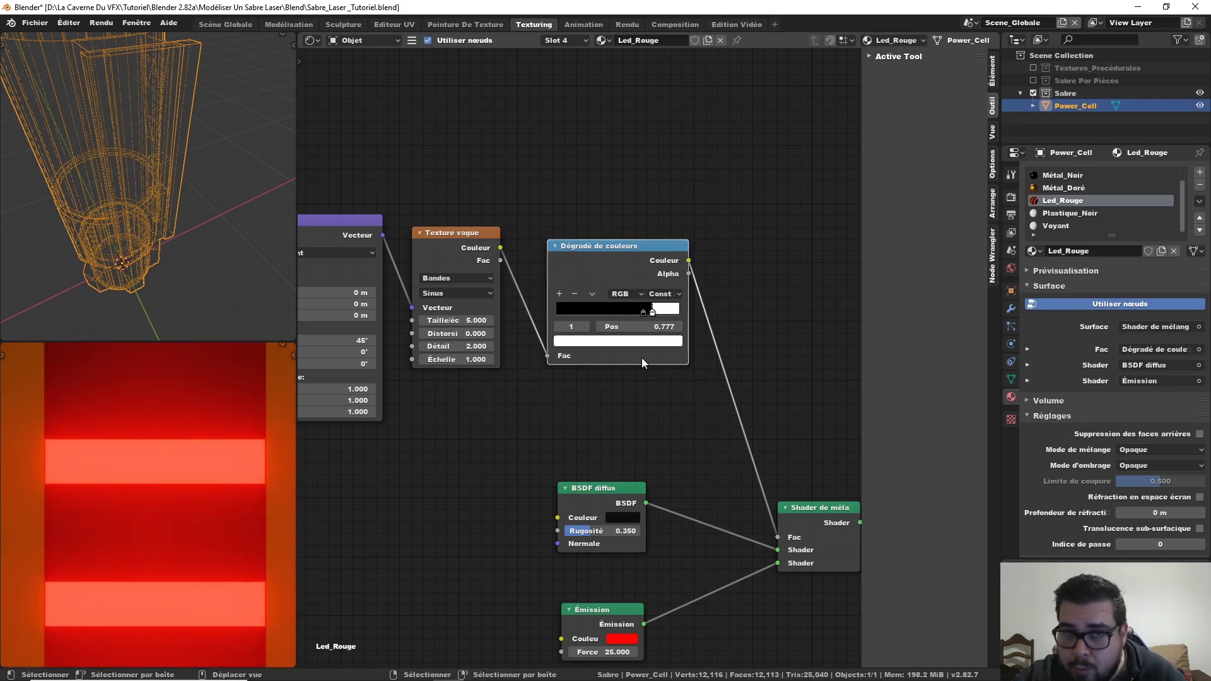
pyautogui.scroll(-4, 241, 432)
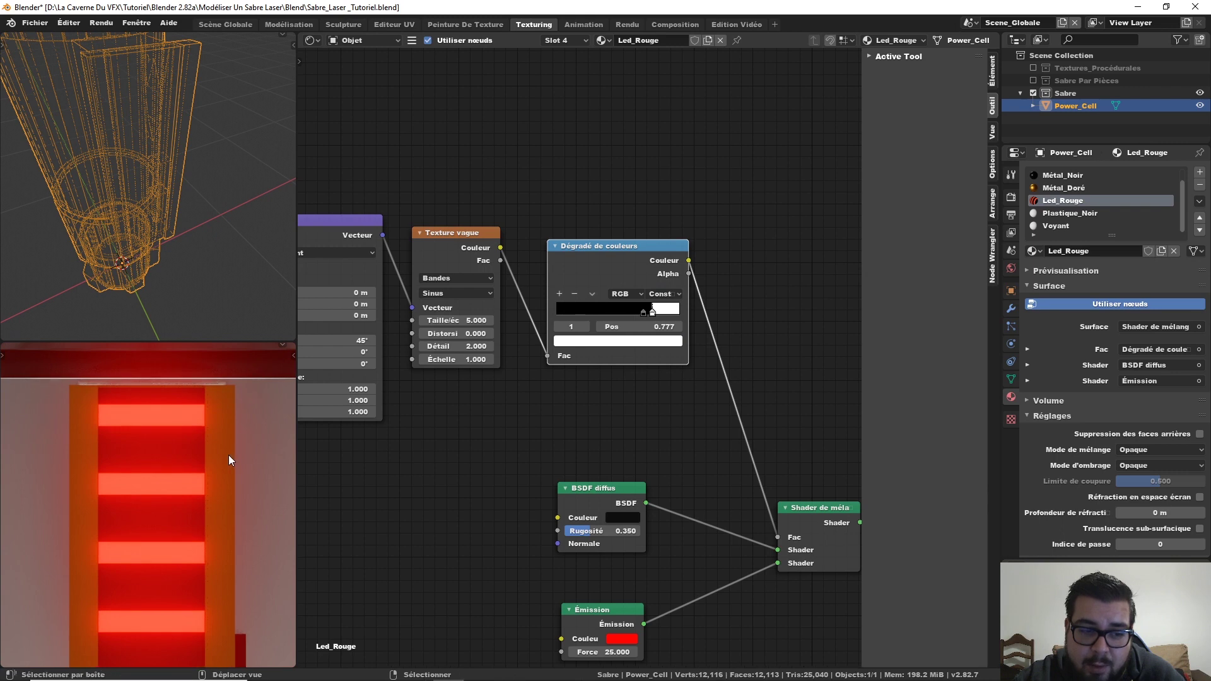
pyautogui.scroll(-2, 228, 456)
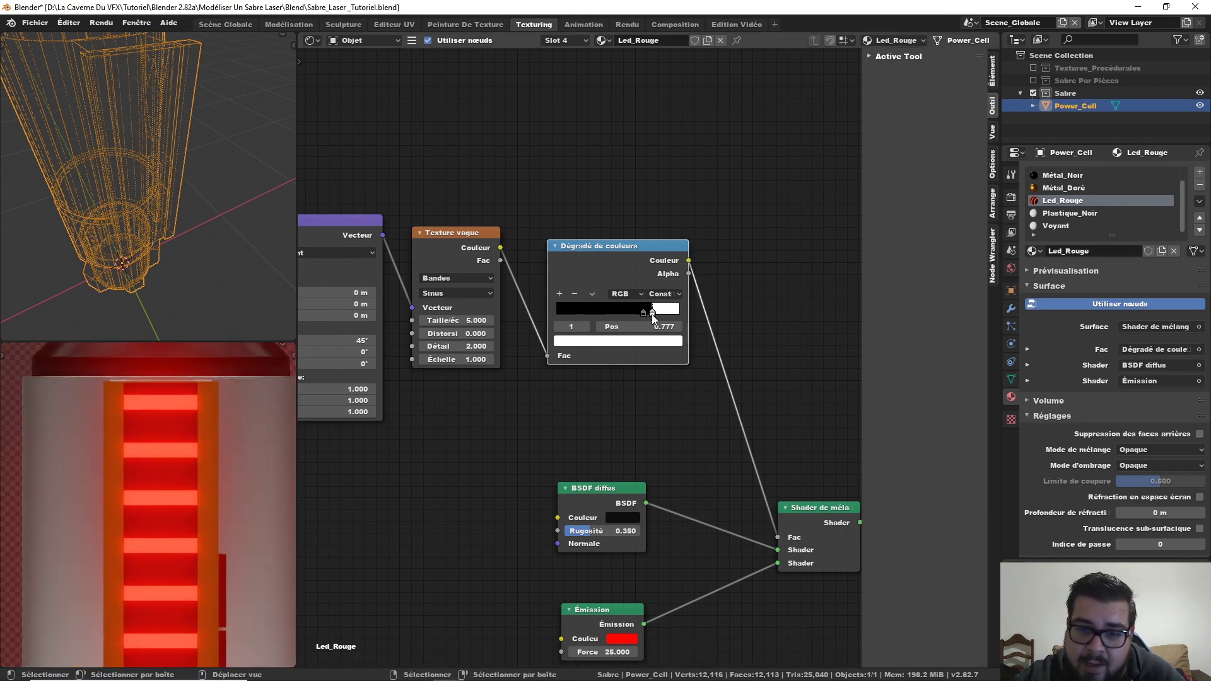
pyautogui.moveTo(650, 314); pyautogui.dragTo(645, 313)
pyautogui.scroll(-4, 278, 490)
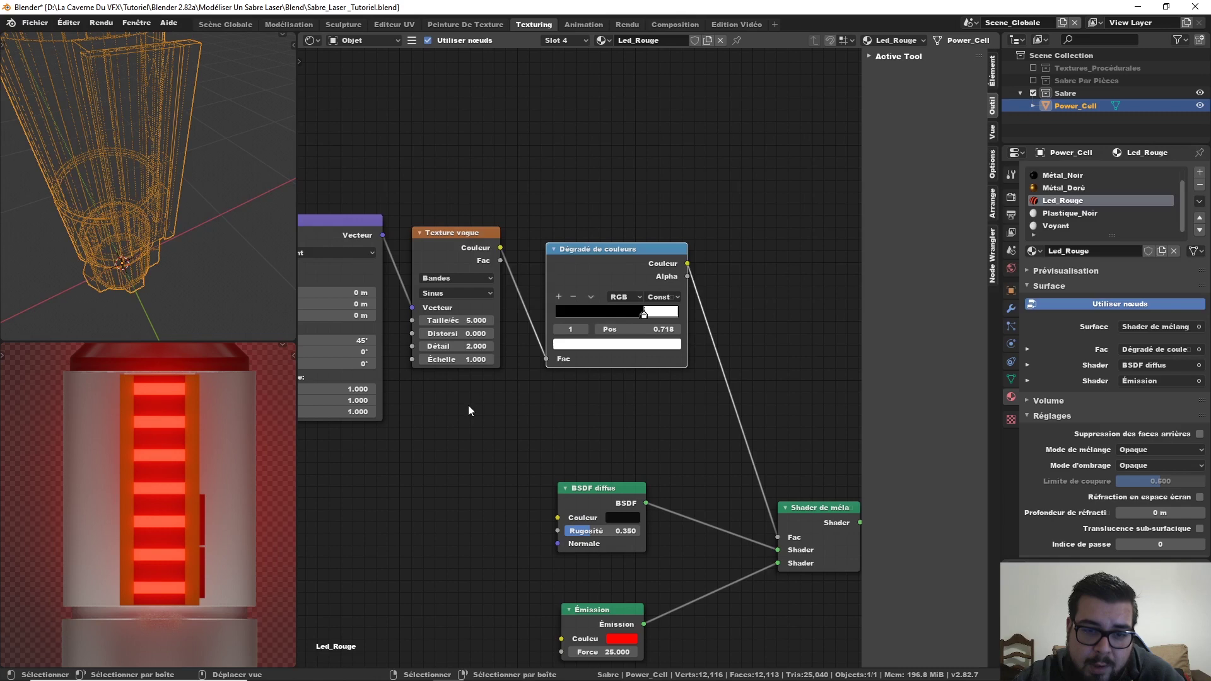
# - Set the Texture vague node's scale (Taille/échelle) to 10
pyautogui.click(468, 319)
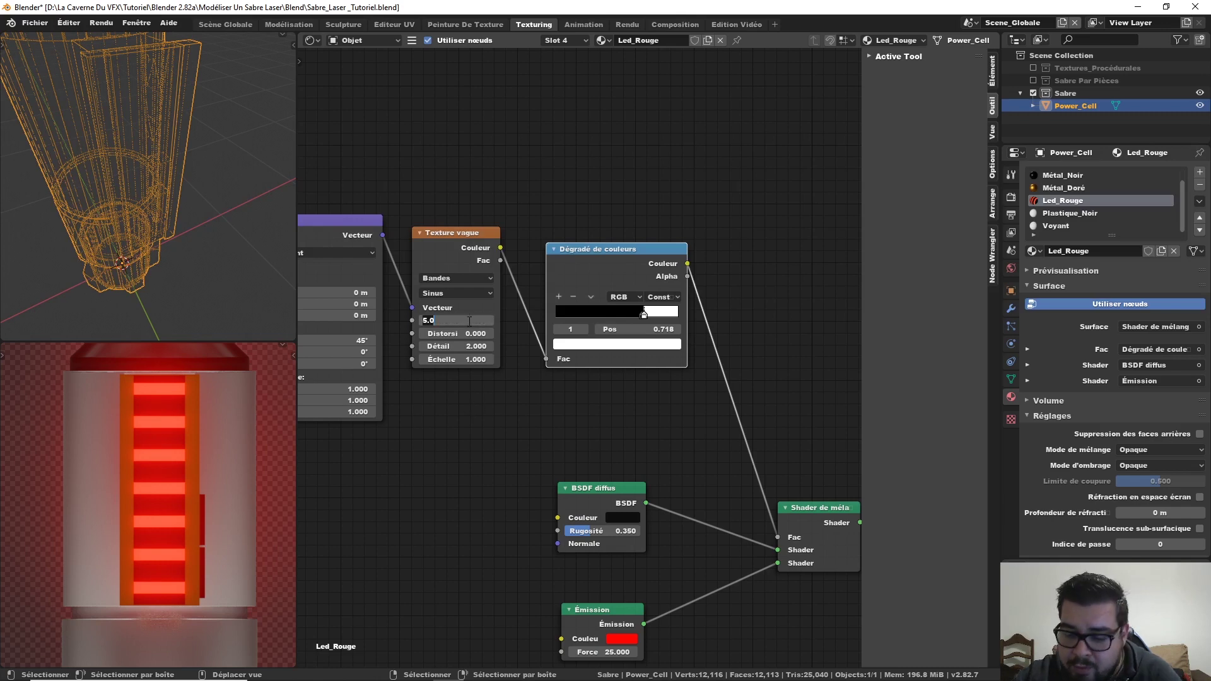
pyautogui.write('10')
pyautogui.press('Return')
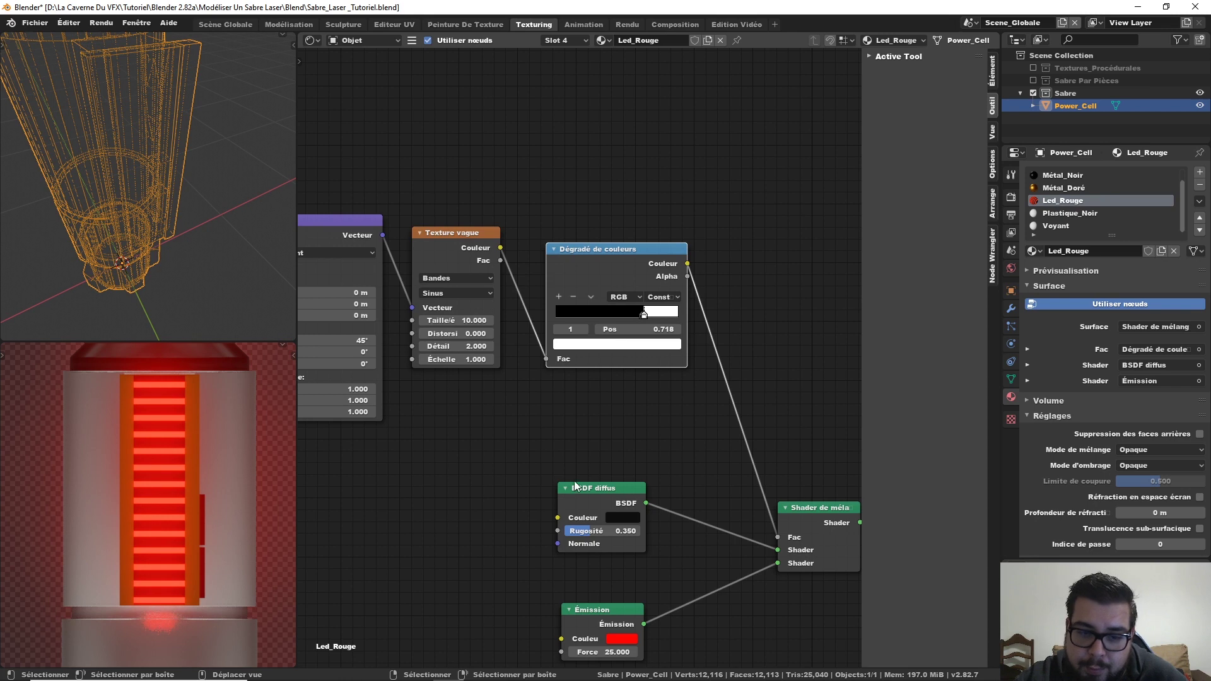
# - Reduce the Émission node's Force to 5
pyautogui.moveTo(524, 520); pyautogui.dragTo(497, 420, button='middle')
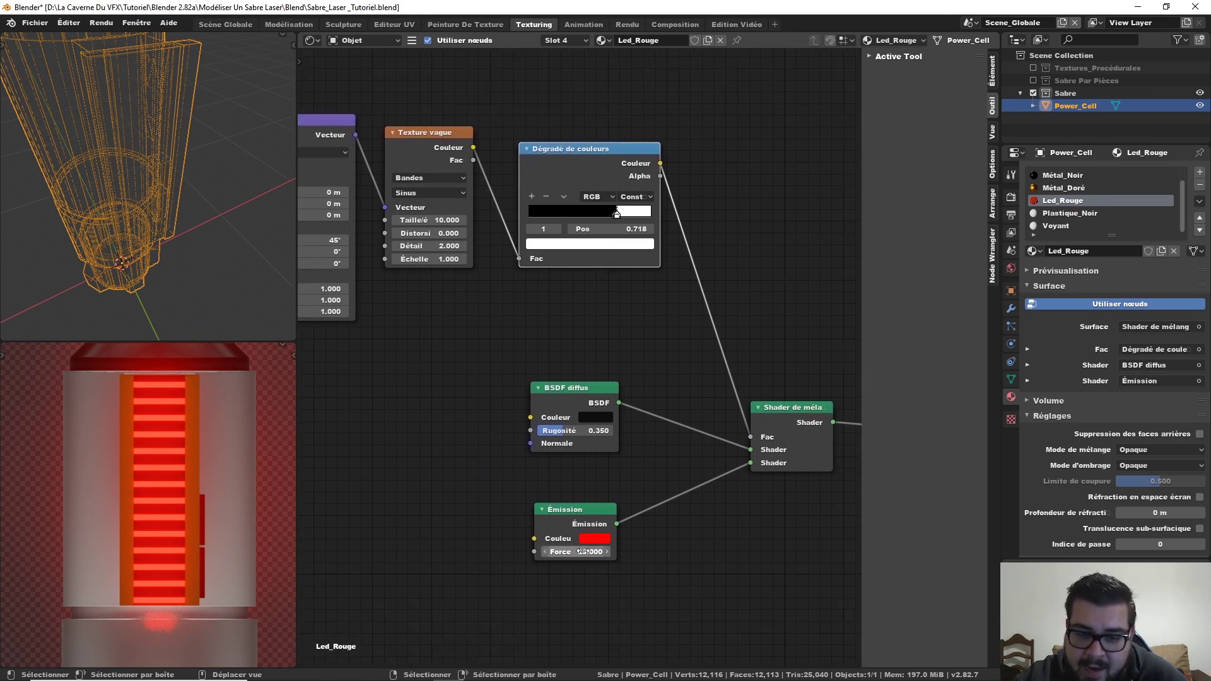
pyautogui.click(584, 553)
pyautogui.write('5')
pyautogui.press('Return')
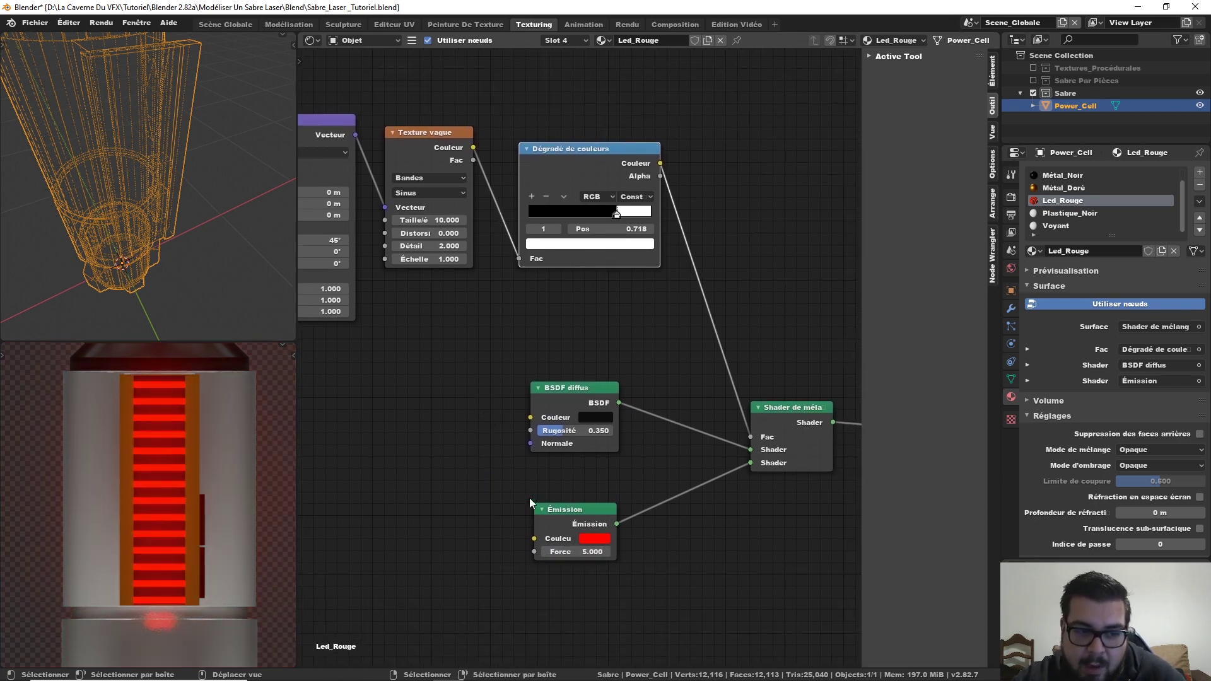
# - Check the LED strip's glow from several angles and set the BSDF diffus node's Rugosité to 0.250
pyautogui.moveTo(239, 433); pyautogui.dragTo(150, 459, button='middle')
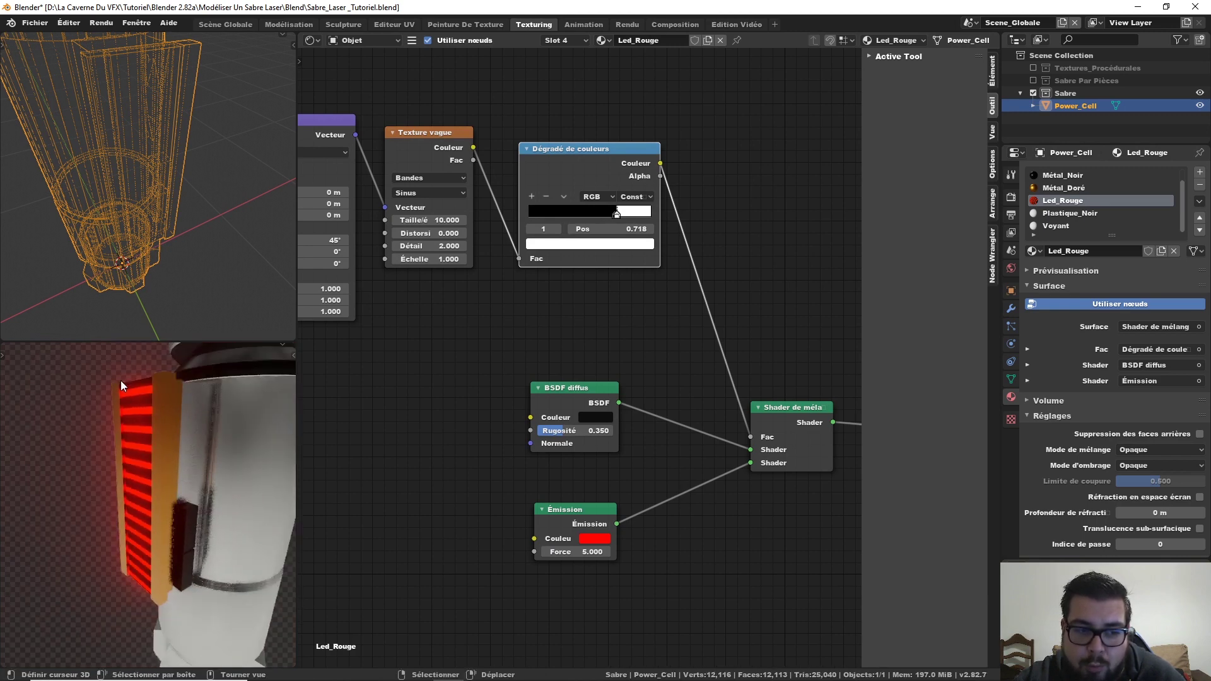
pyautogui.scroll(5, 130, 392)
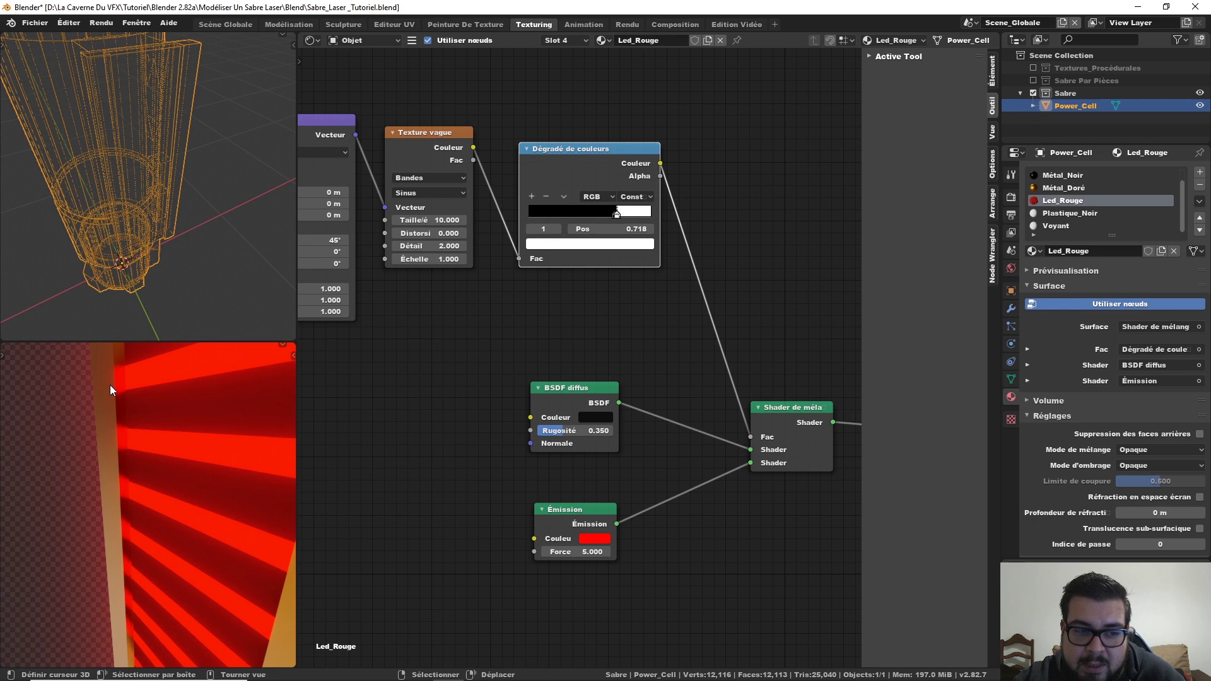
pyautogui.scroll(-6, 122, 389)
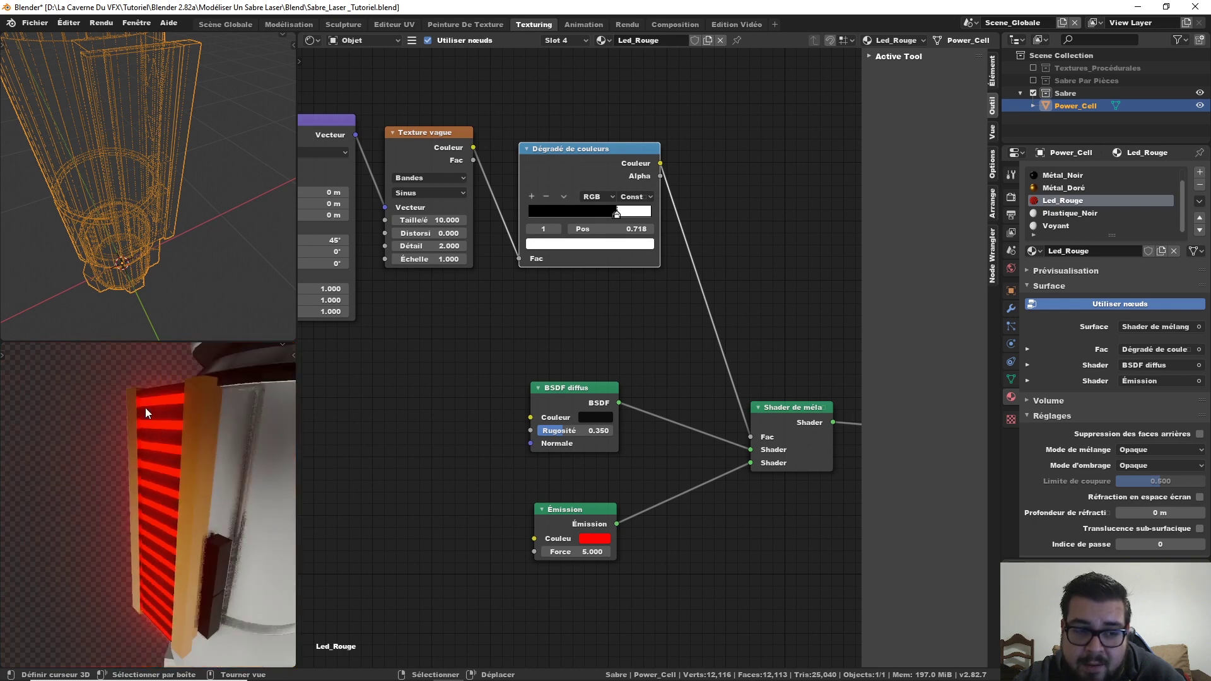
pyautogui.moveTo(145, 408); pyautogui.dragTo(262, 428, button='middle')
pyautogui.moveTo(140, 414); pyautogui.dragTo(272, 415, button='middle')
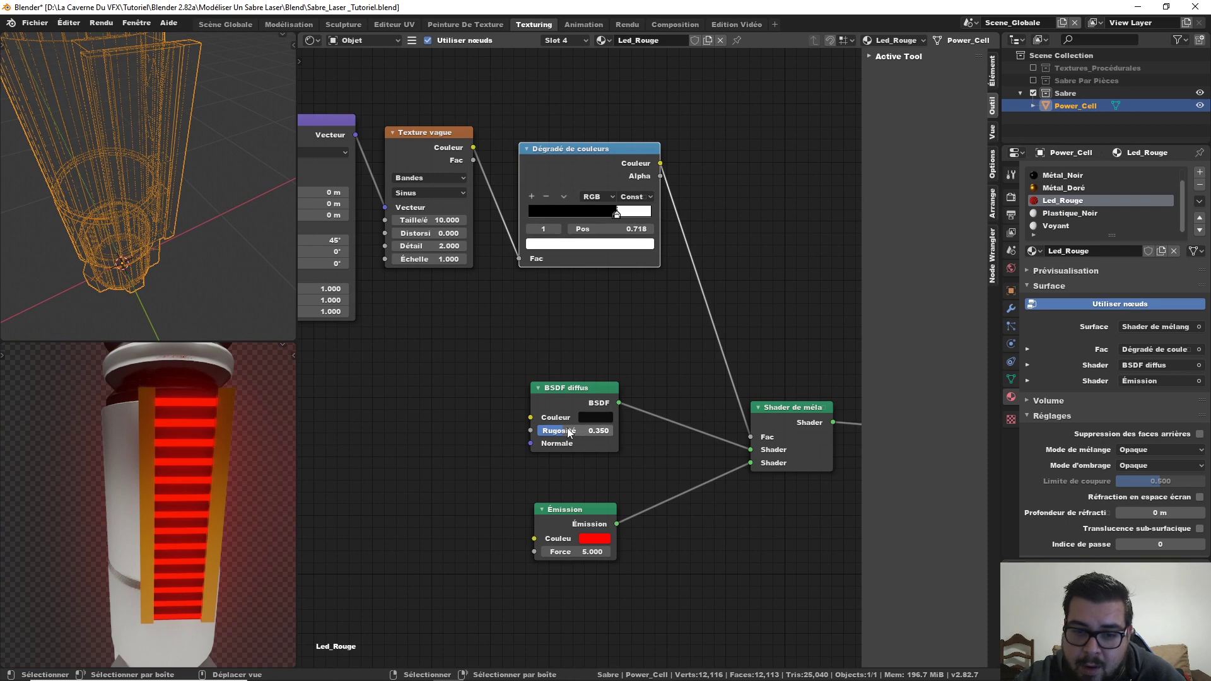
pyautogui.moveTo(570, 433)
pyautogui.mouseDown()
pyautogui.moveTo(621, 432)
pyautogui.moveTo(593, 432)
pyautogui.mouseUp()
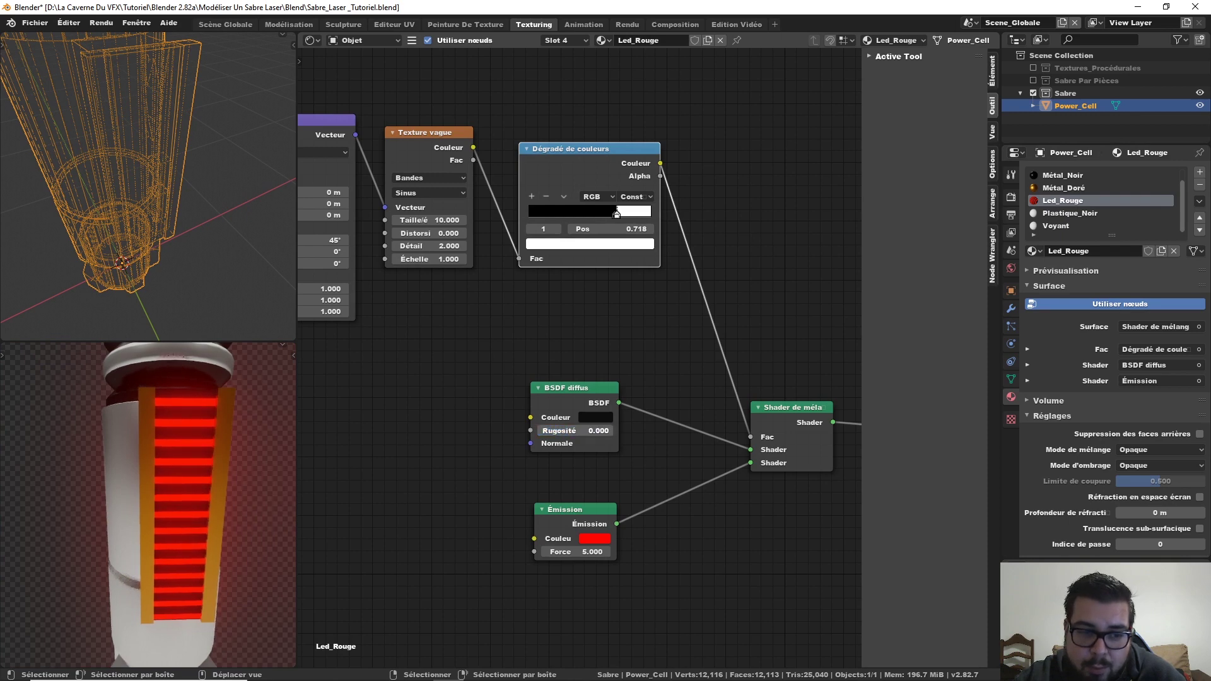
pyautogui.click(590, 431)
pyautogui.write('0')
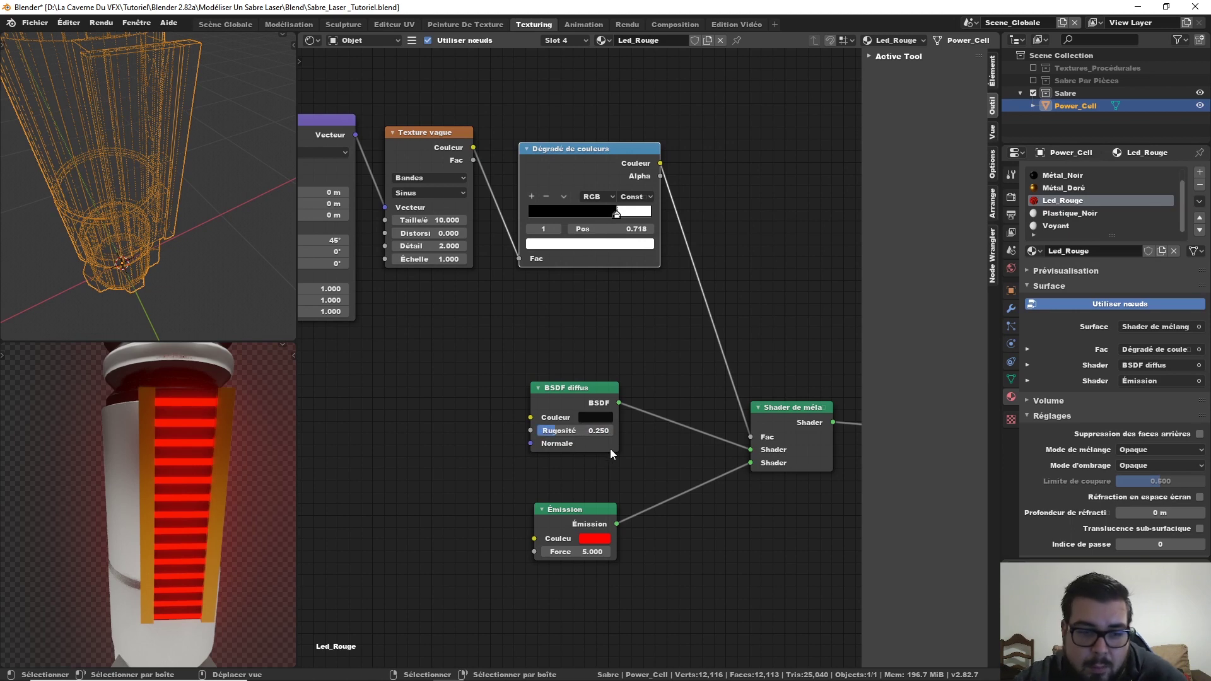
pyautogui.scroll(-1, 610, 448)
pyautogui.moveTo(637, 352); pyautogui.dragTo(521, 350, button='middle')
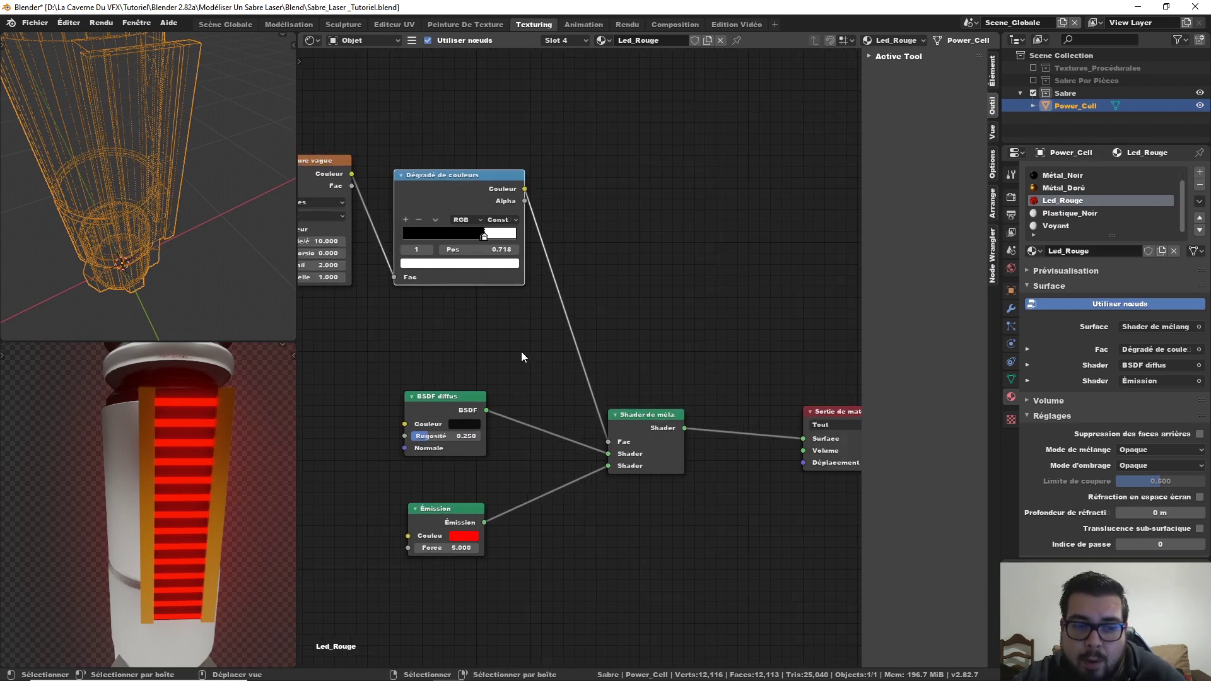
pyautogui.scroll(-1, 568, 382)
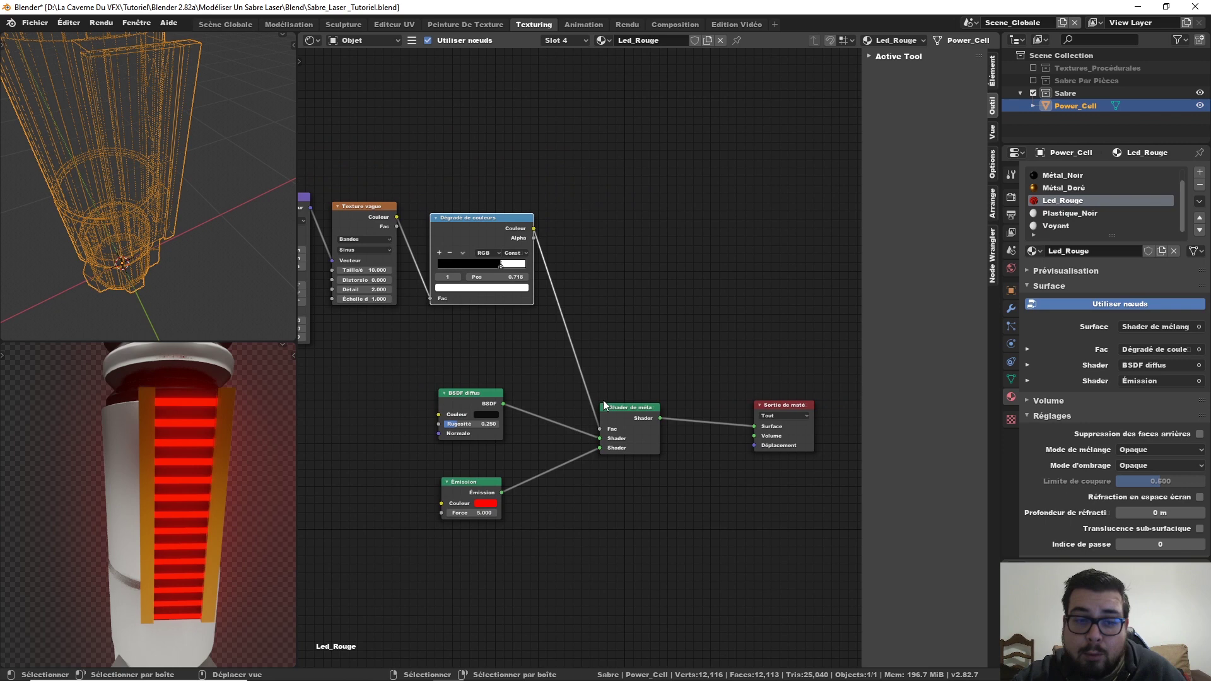
pyautogui.moveTo(242, 430); pyautogui.dragTo(236, 323, button='middle')
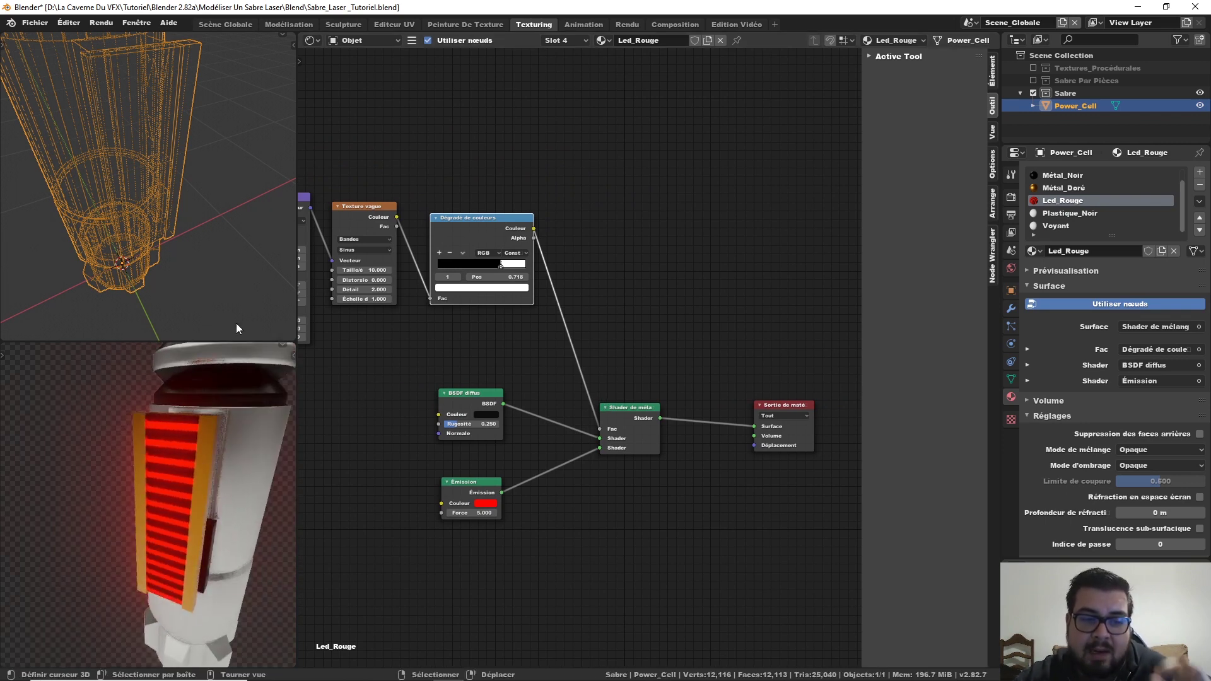
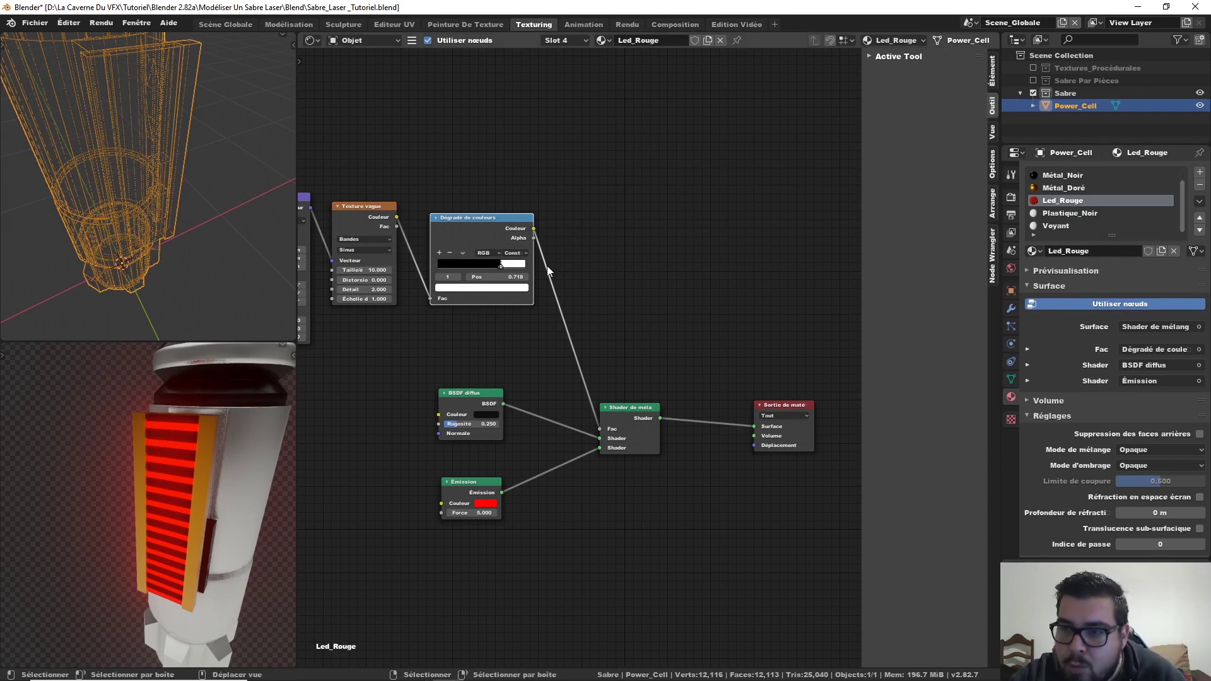
# - Assign the Plastique_Noir material to the upper small block beside the LED strip on Power_Cell
pyautogui.click(1093, 215)
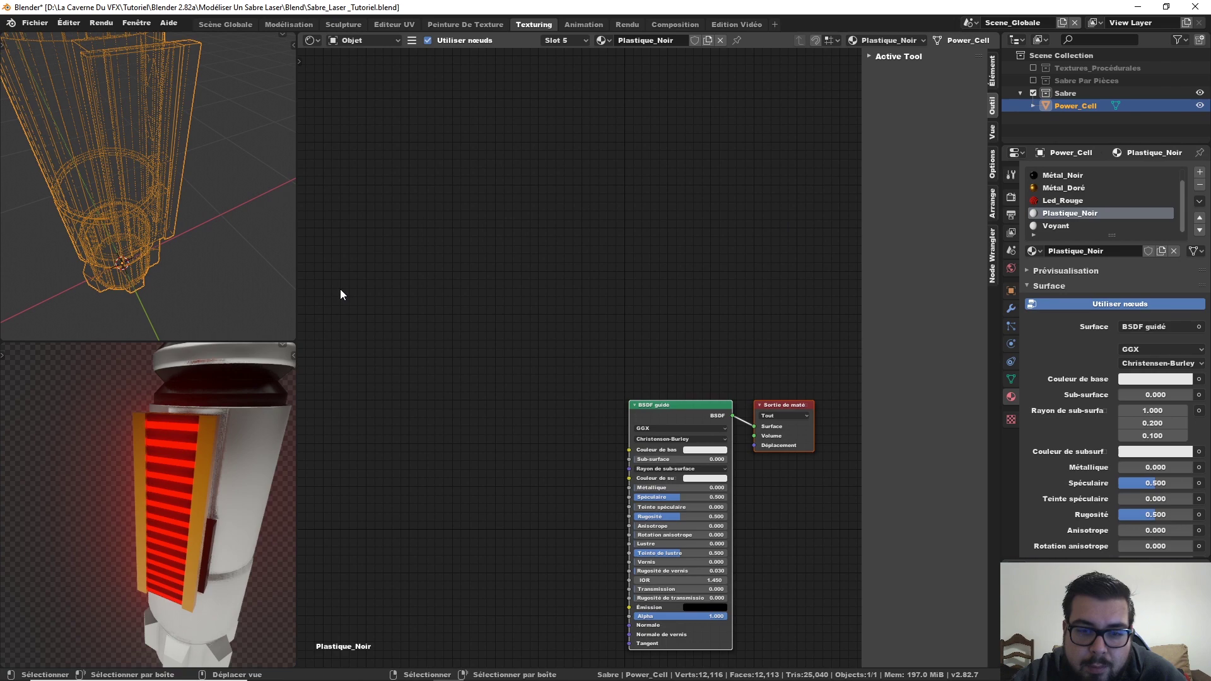
pyautogui.scroll(-3, 164, 373)
pyautogui.scroll(4, 172, 381)
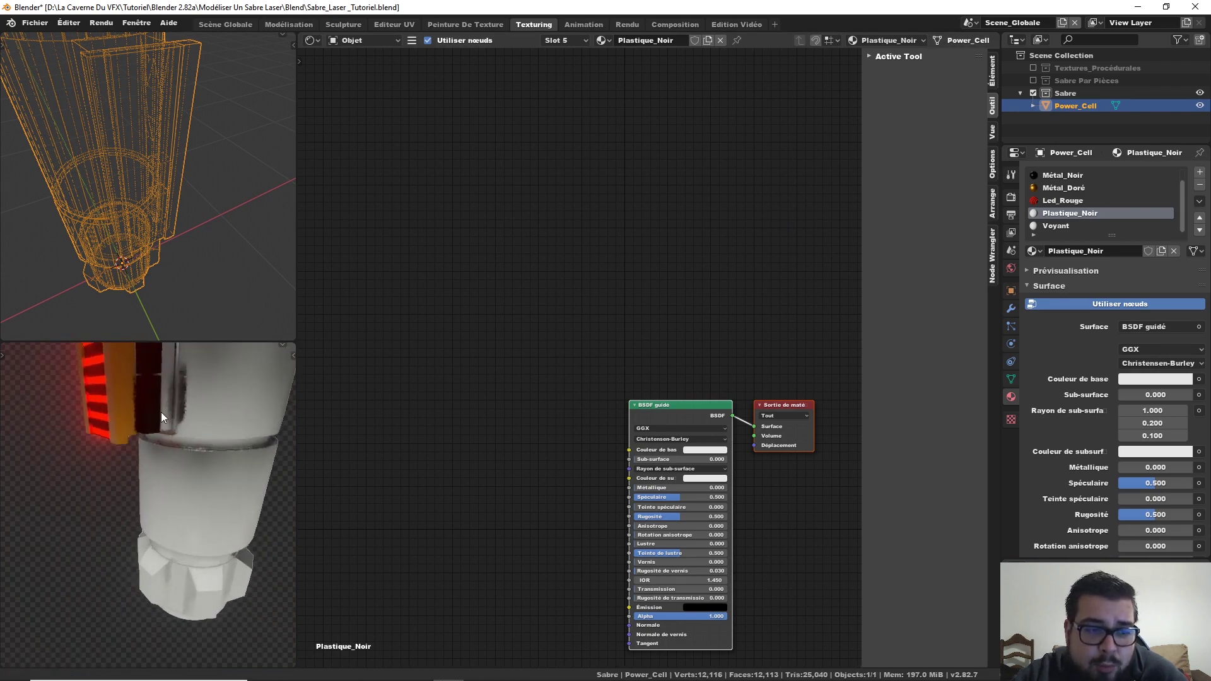
pyautogui.press('Tab')
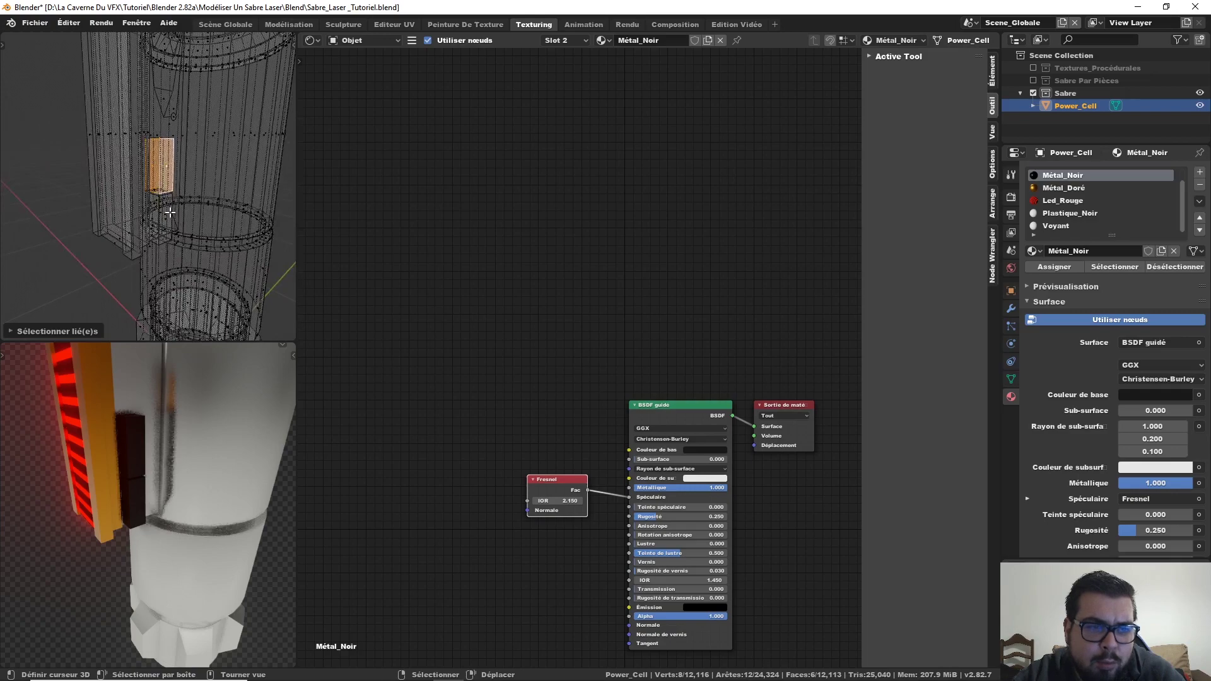
pyautogui.keyDown('shift'); pyautogui.click(165, 218); pyautogui.keyUp('shift')
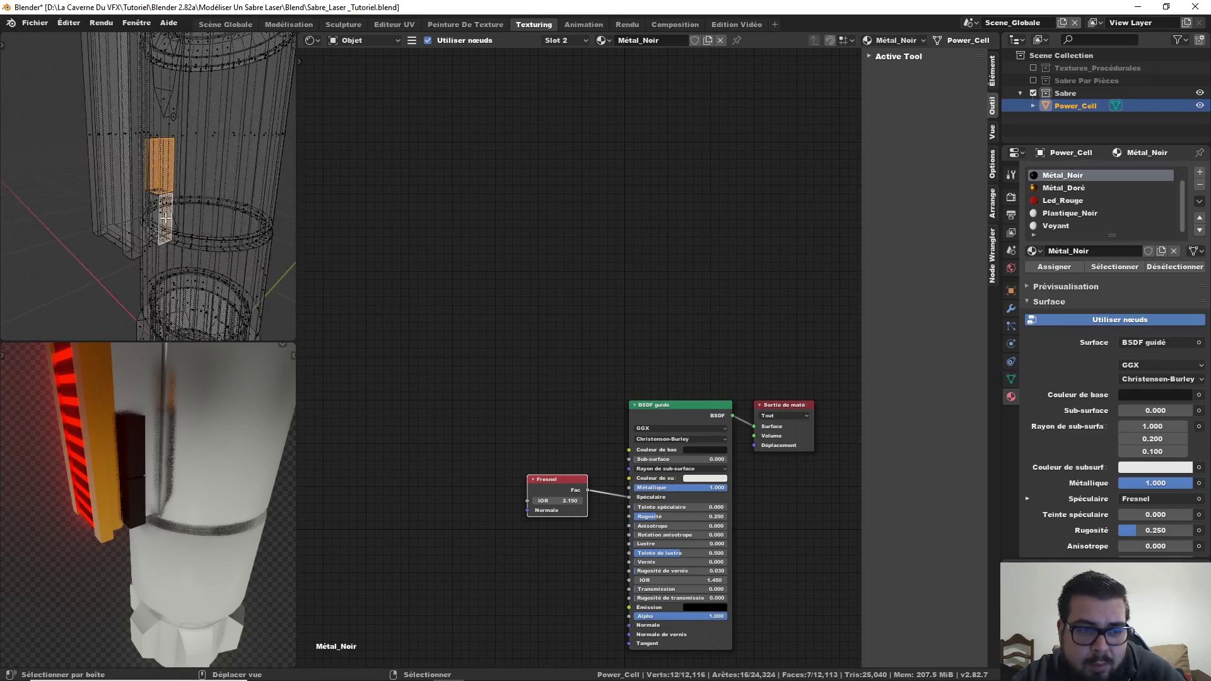
pyautogui.press('l')
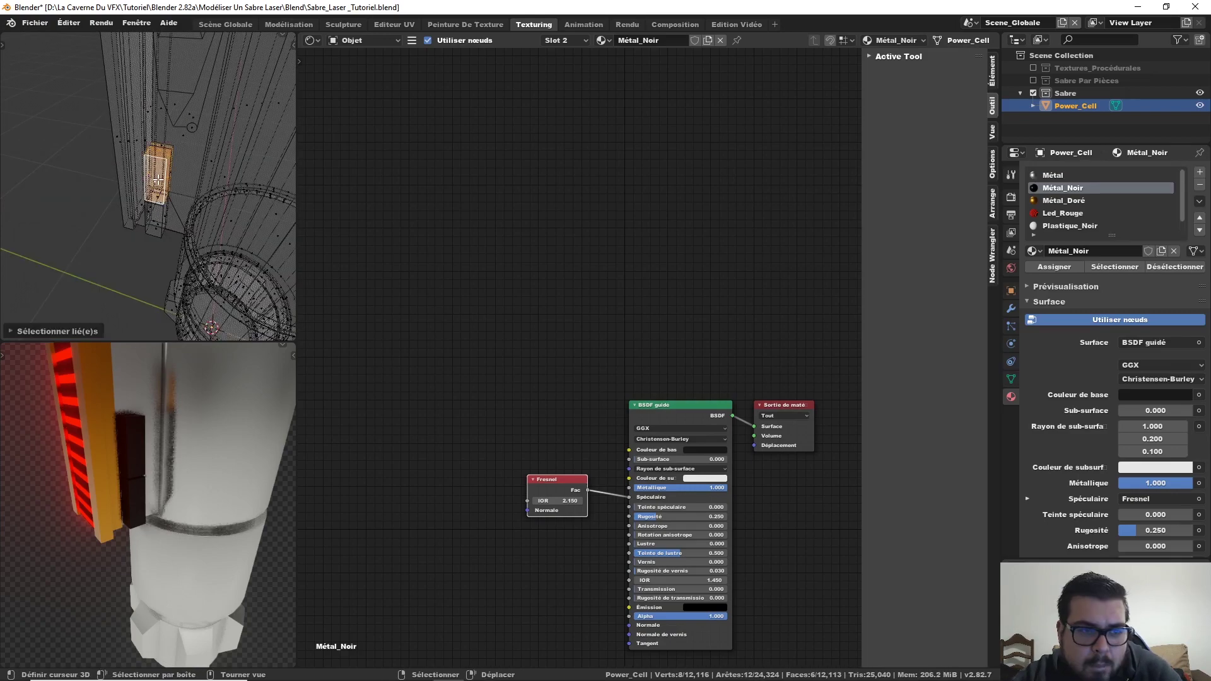
pyautogui.moveTo(158, 173); pyautogui.dragTo(196, 136, button='middle')
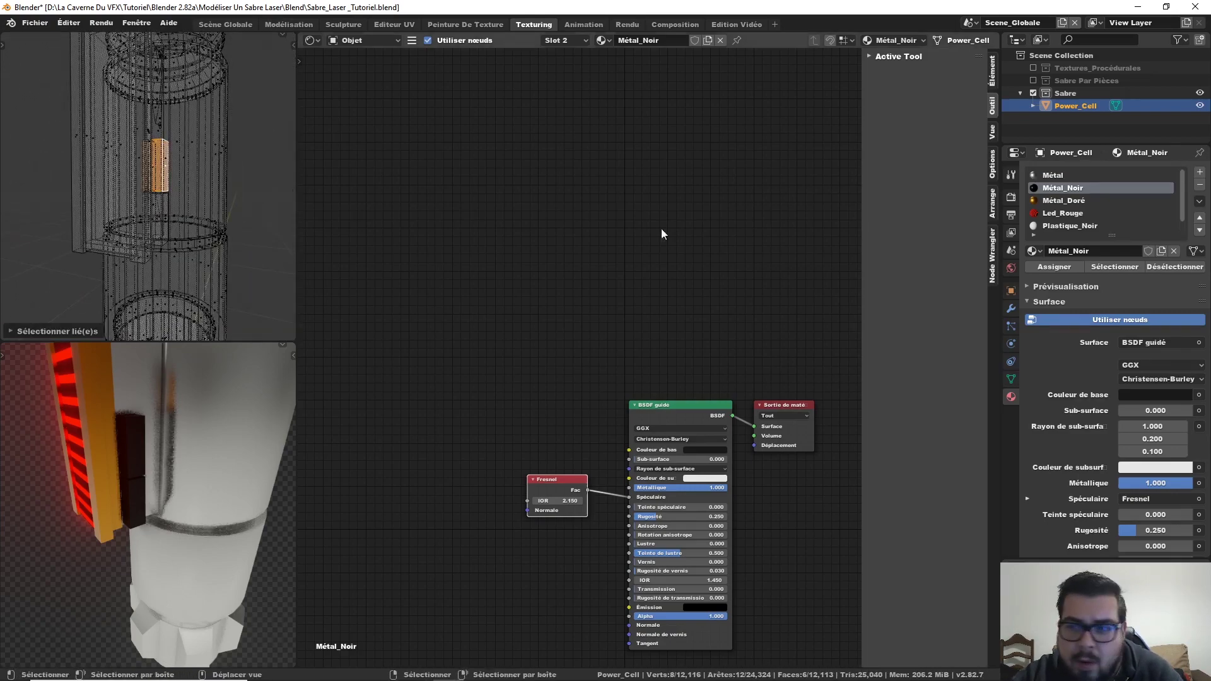
pyautogui.click(1077, 225)
pyautogui.click(1054, 266)
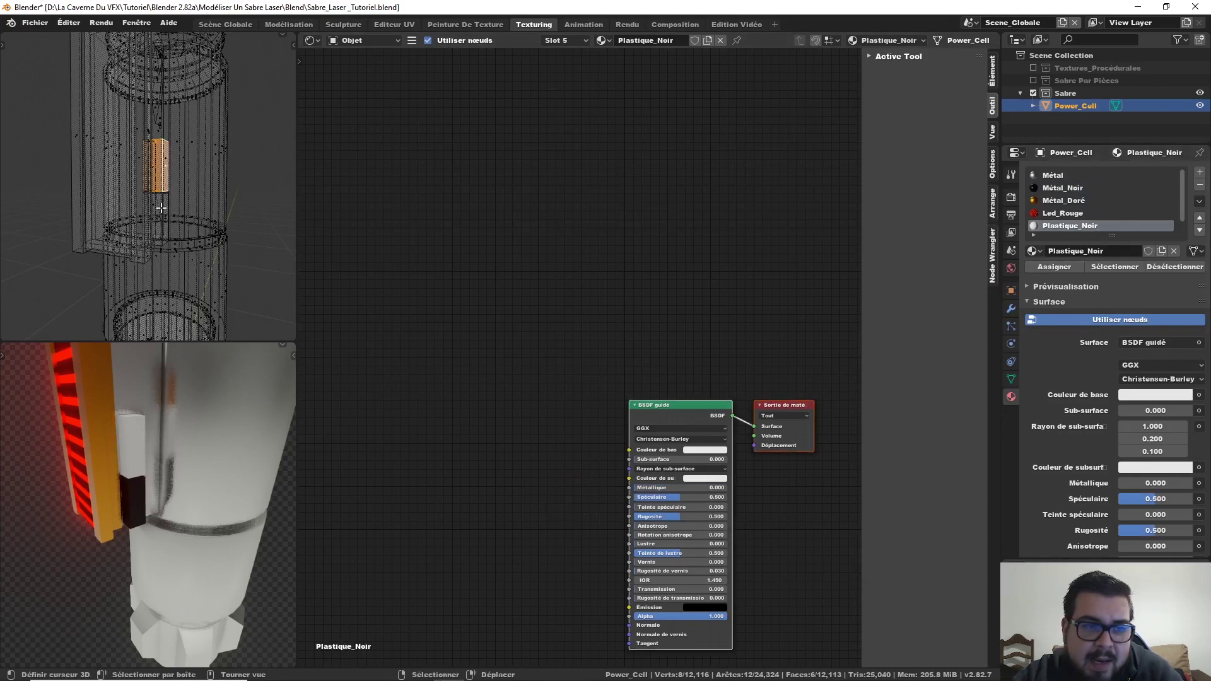
# - Switch the modelling view to solid shading and assign Plastique_Noir to the lower small block beside the LED strip
pyautogui.moveTo(162, 208)
pyautogui.mouseDown(button='middle')
pyautogui.moveTo(79, 224)
pyautogui.moveTo(152, 224)
pyautogui.mouseUp(button='middle')
pyautogui.rightClick(166, 227)
pyautogui.rightClick(157, 224)
pyautogui.press('z')
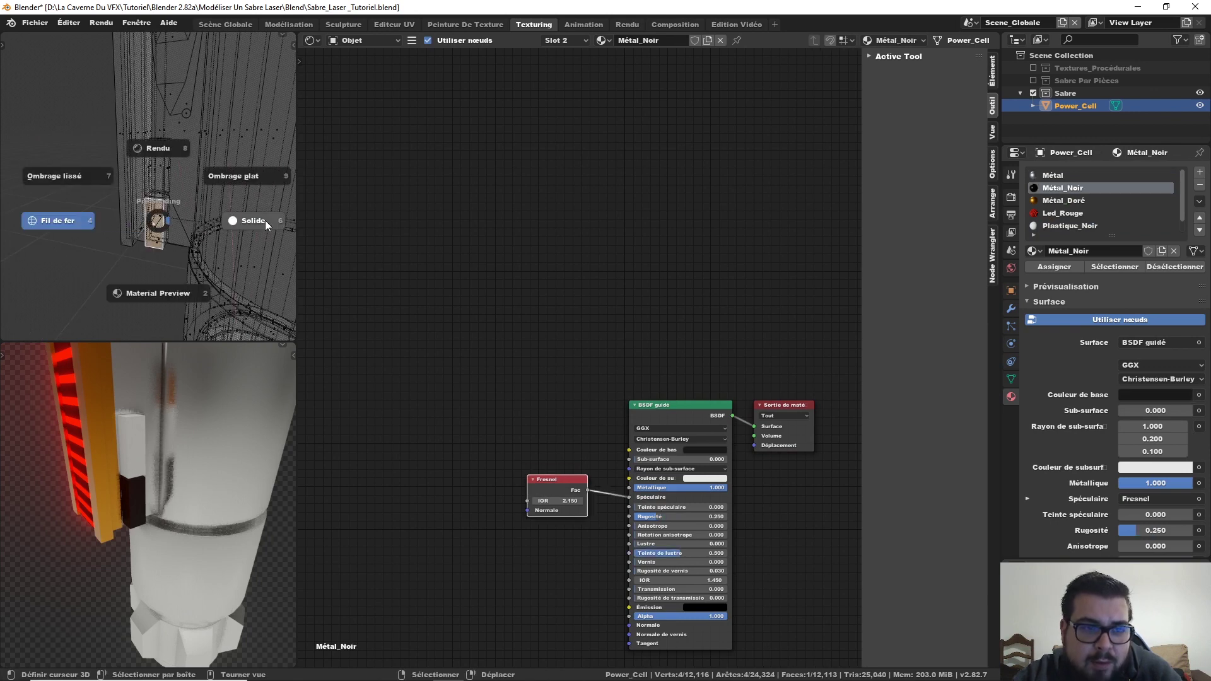
pyautogui.click(265, 221)
pyautogui.moveTo(265, 221); pyautogui.dragTo(405, 219, button='middle')
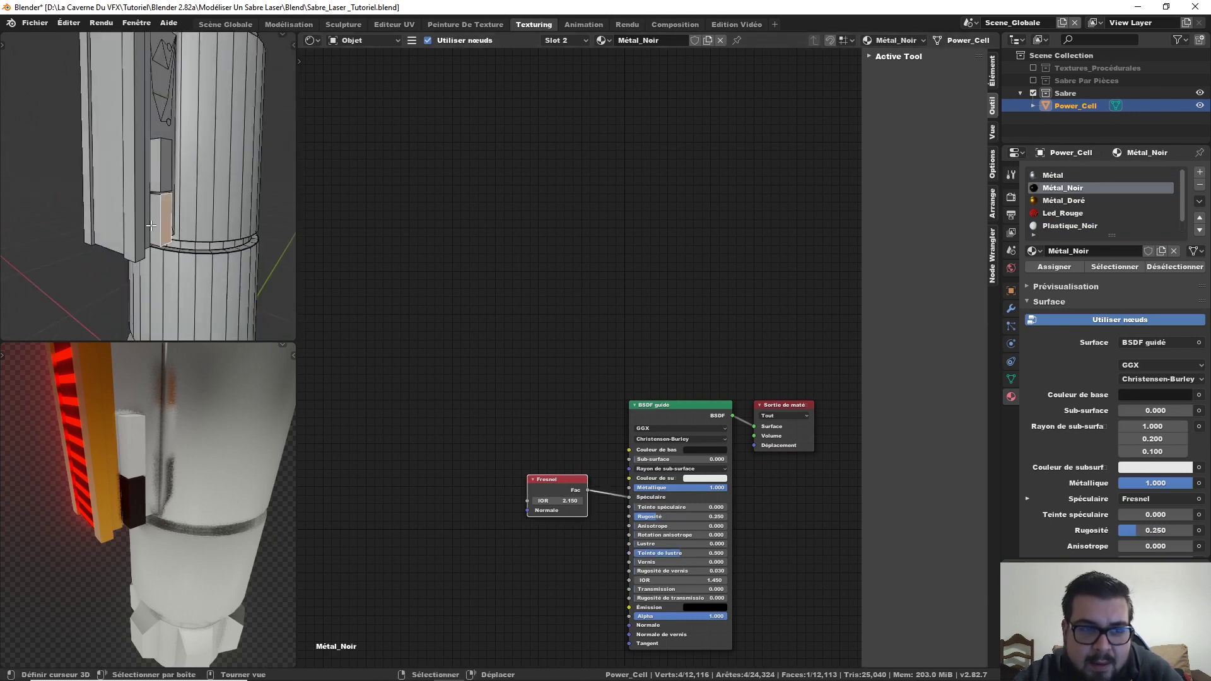
pyautogui.hotkey('ctrl', 'l')
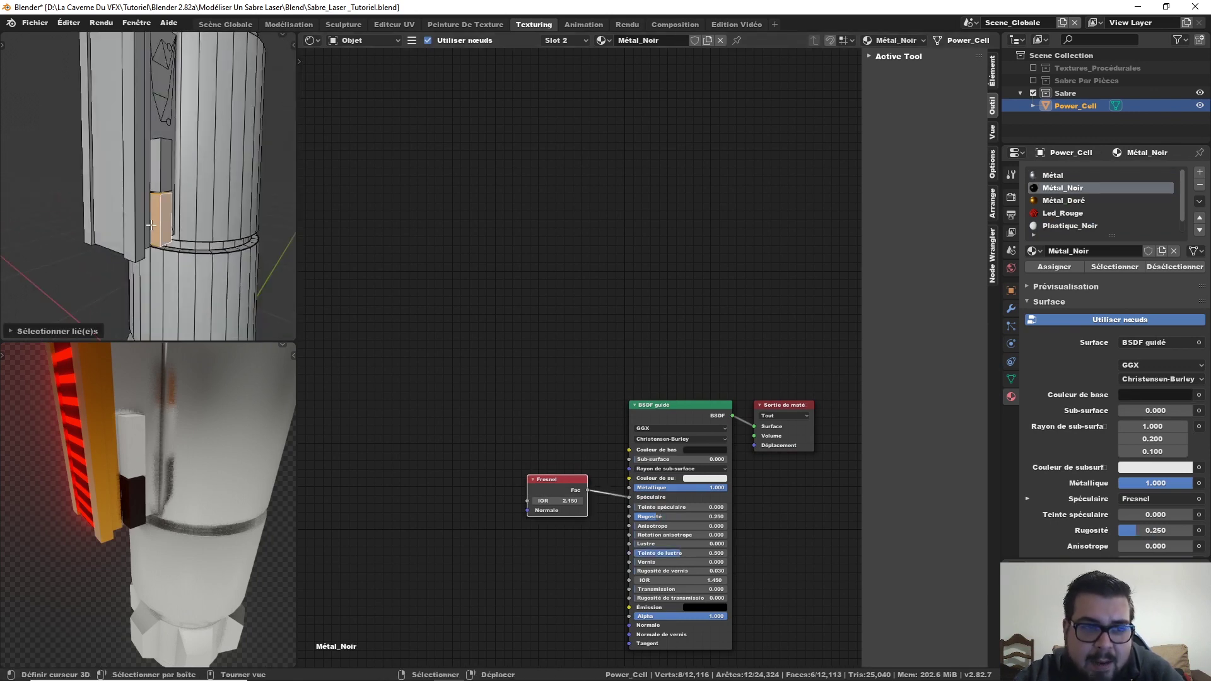
pyautogui.click(1089, 225)
pyautogui.click(1066, 266)
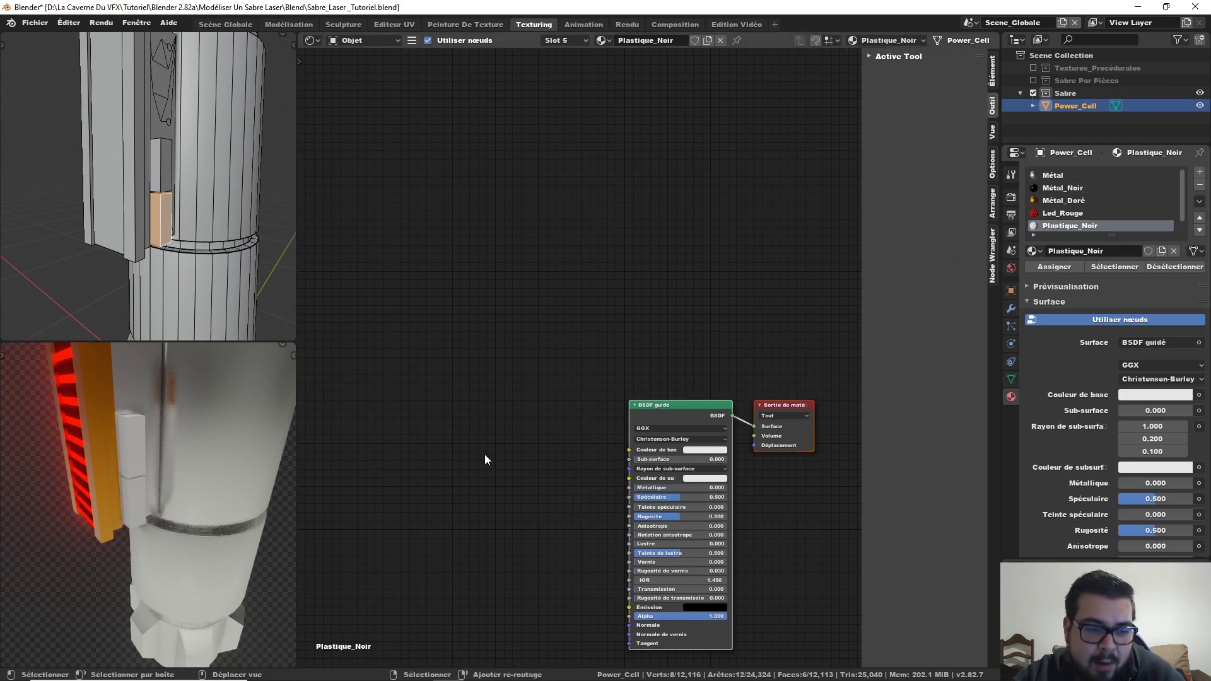
# - Set Plastique_Noir's base colour to black on its BSDF guidé node
pyautogui.moveTo(485, 454); pyautogui.dragTo(511, 353, button='middle')
pyautogui.click(736, 348)
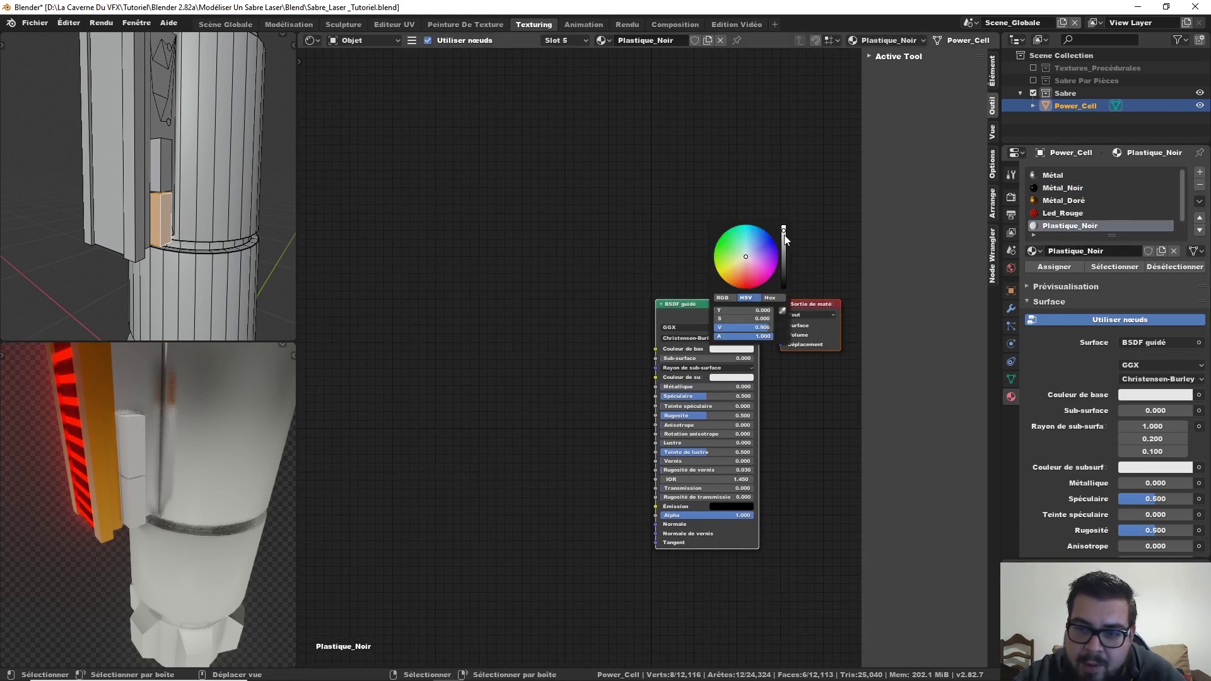
pyautogui.moveTo(785, 235); pyautogui.dragTo(784, 289)
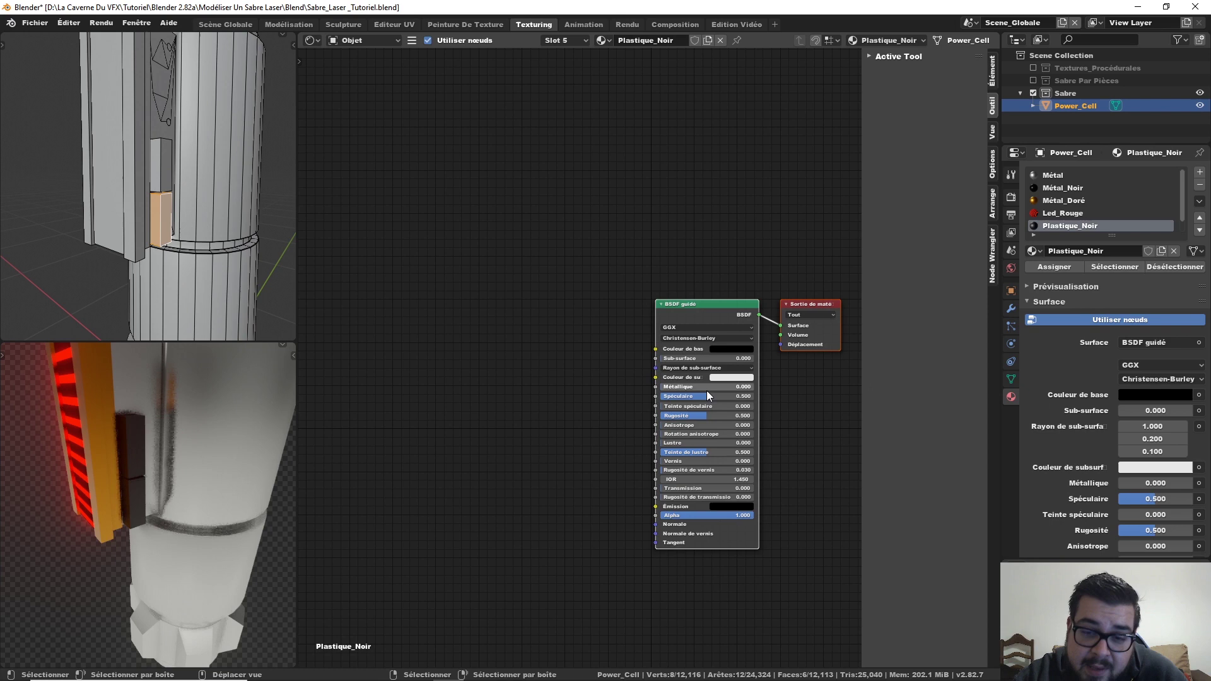
# - Add a Fresnel node with an IOR of 1.250 and link it to the BSDF guidé's Spéculaire input
pyautogui.hotkey('shift', 'a')
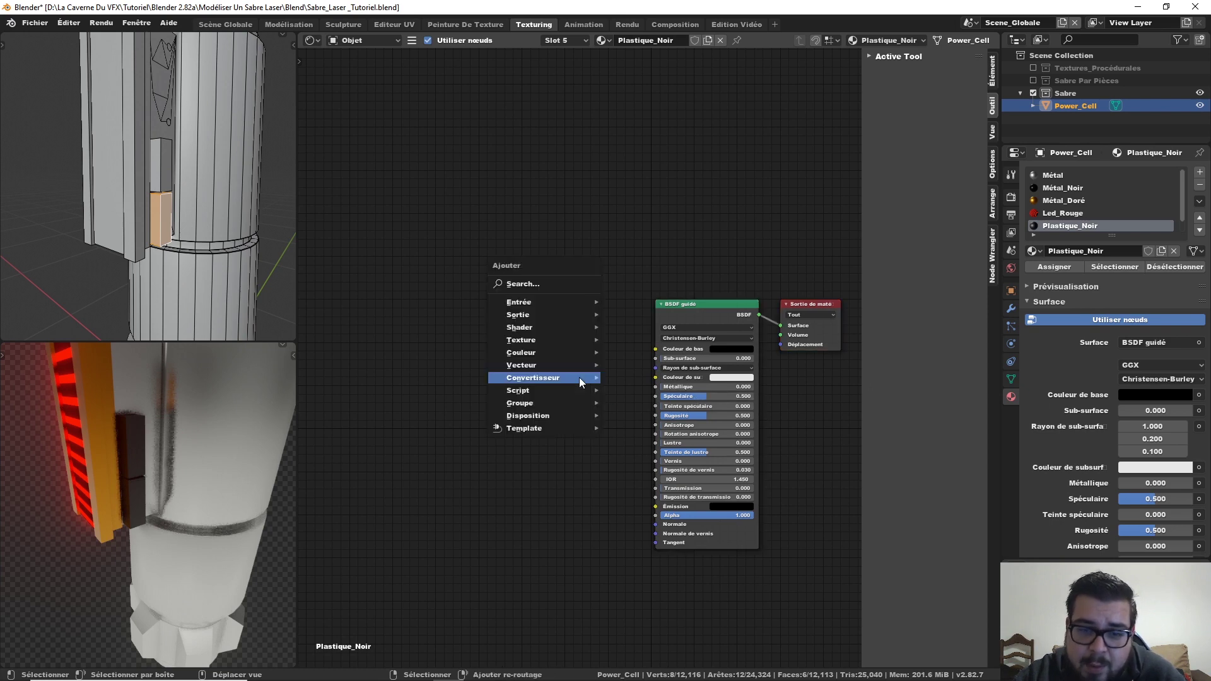
pyautogui.click(544, 282)
pyautogui.write('fr')
pyautogui.press('Return')
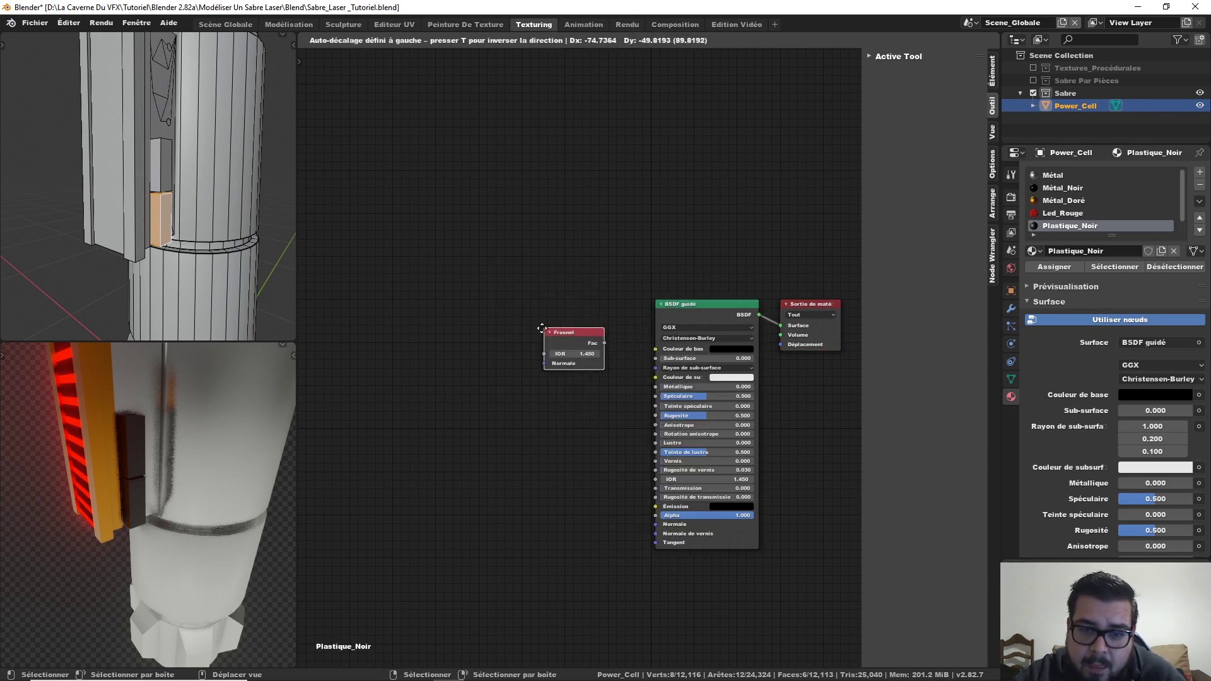
pyautogui.click(567, 350)
pyautogui.moveTo(598, 346); pyautogui.dragTo(614, 346)
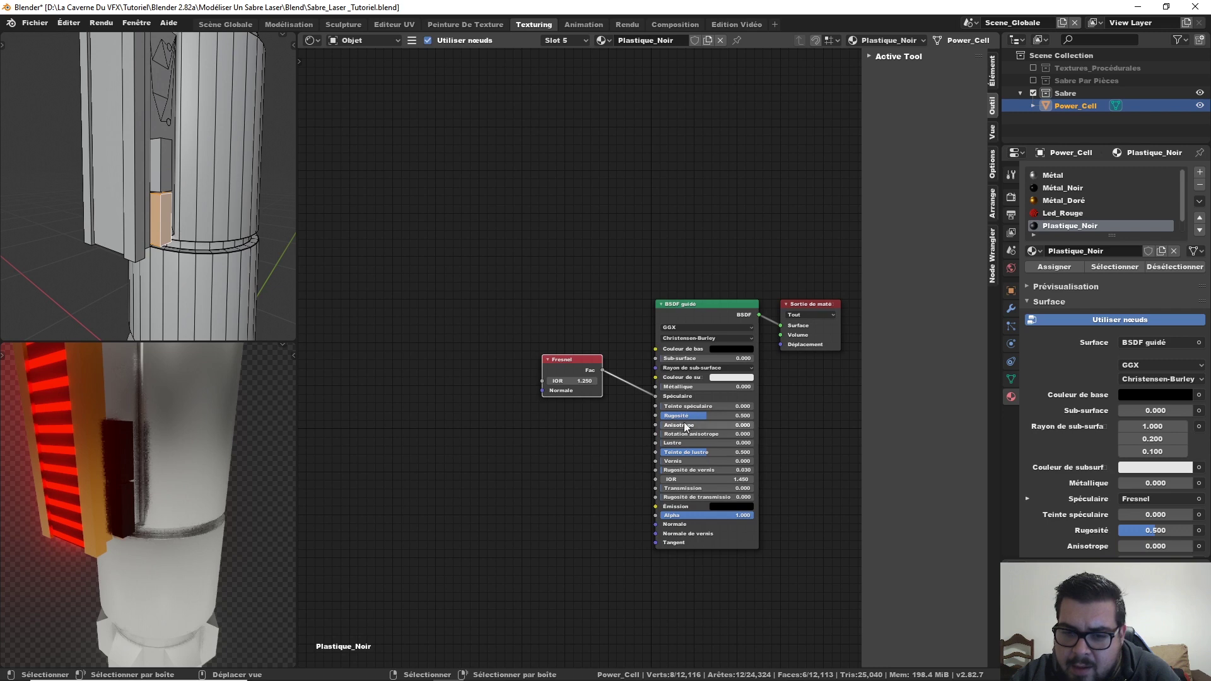
# - Set Plastique_Noir's Rugosité to 0.350 and check the rendered plastic blocks on the handle
pyautogui.click(711, 417)
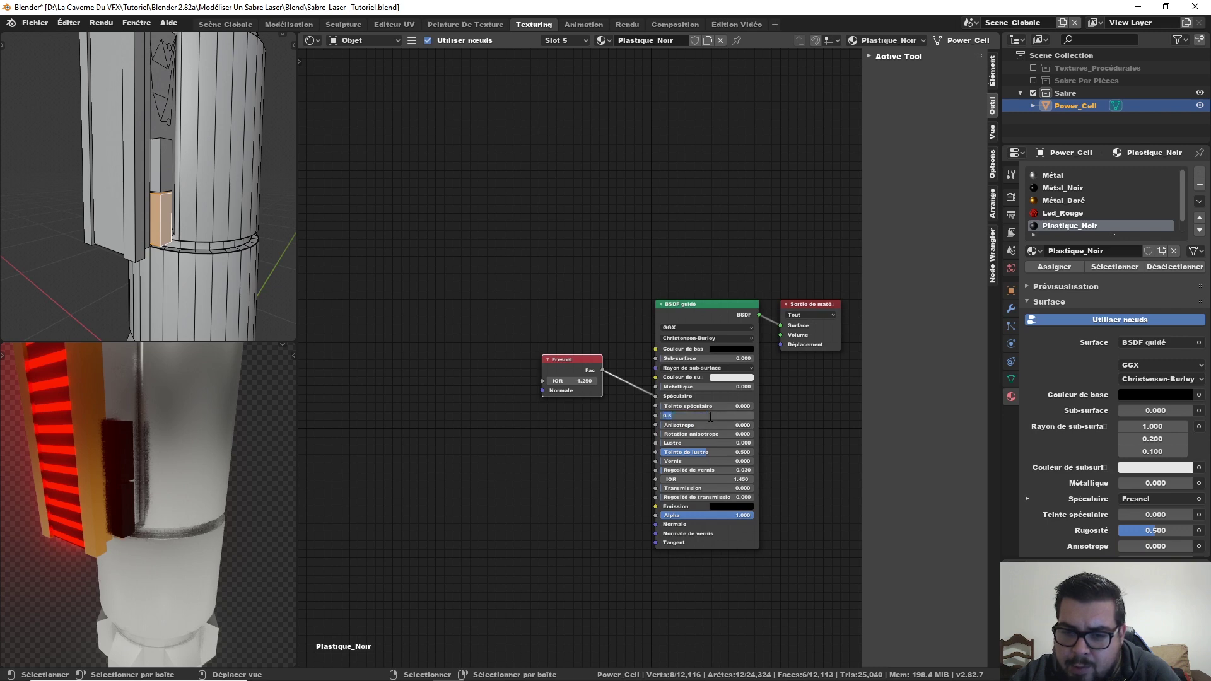
pyautogui.write('0.35')
pyautogui.press('Return')
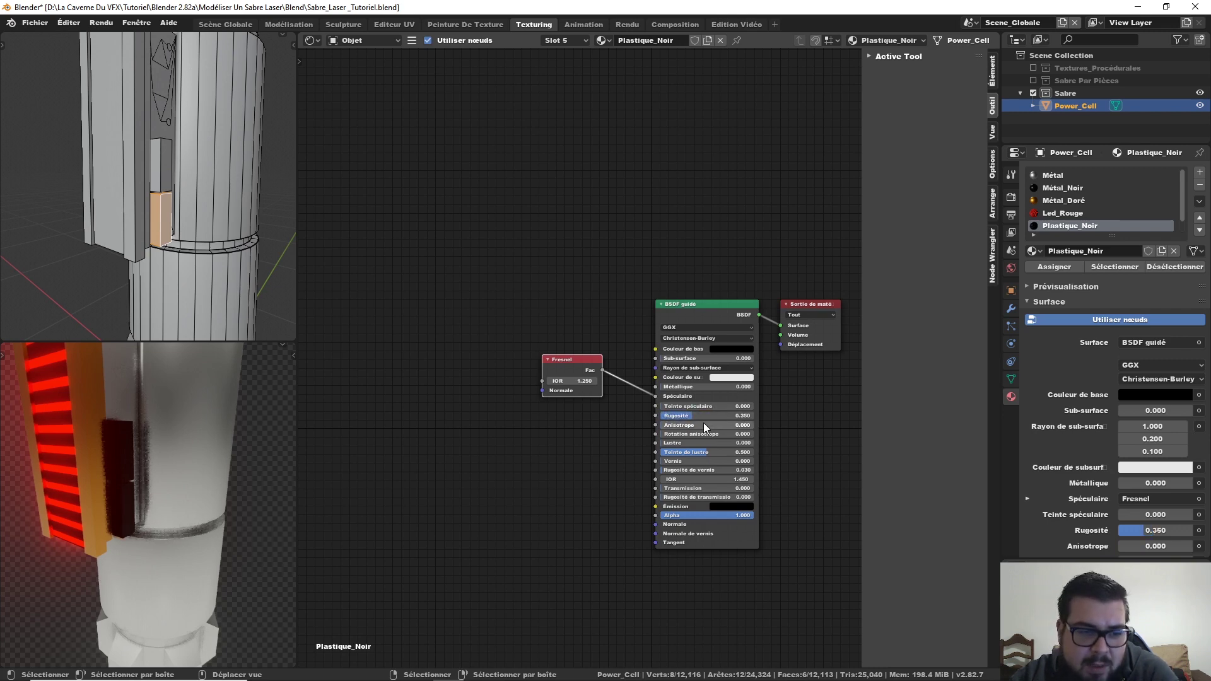
pyautogui.scroll(4, 215, 419)
pyautogui.moveTo(206, 425); pyautogui.dragTo(255, 400, button='middle')
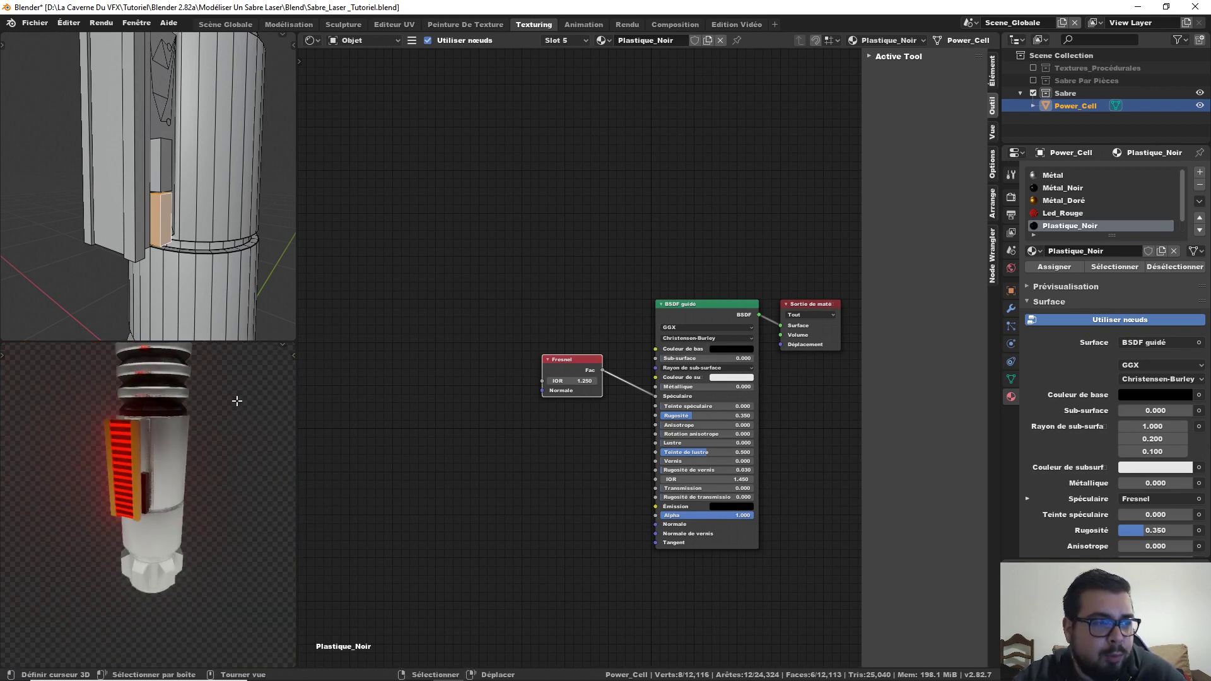
pyautogui.moveTo(171, 438); pyautogui.dragTo(100, 425, button='middle')
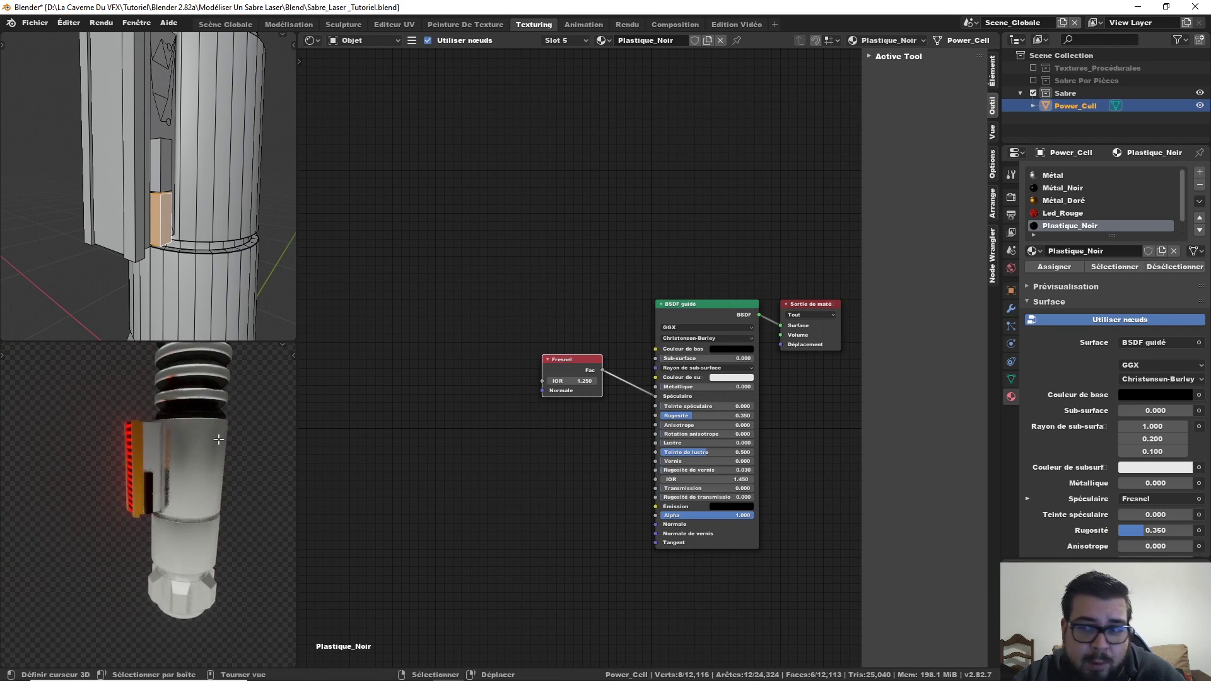
# - Assign the Voyant material to the two triangular and two round indicator faces above the plastic blocks
pyautogui.scroll(-1, 1077, 225)
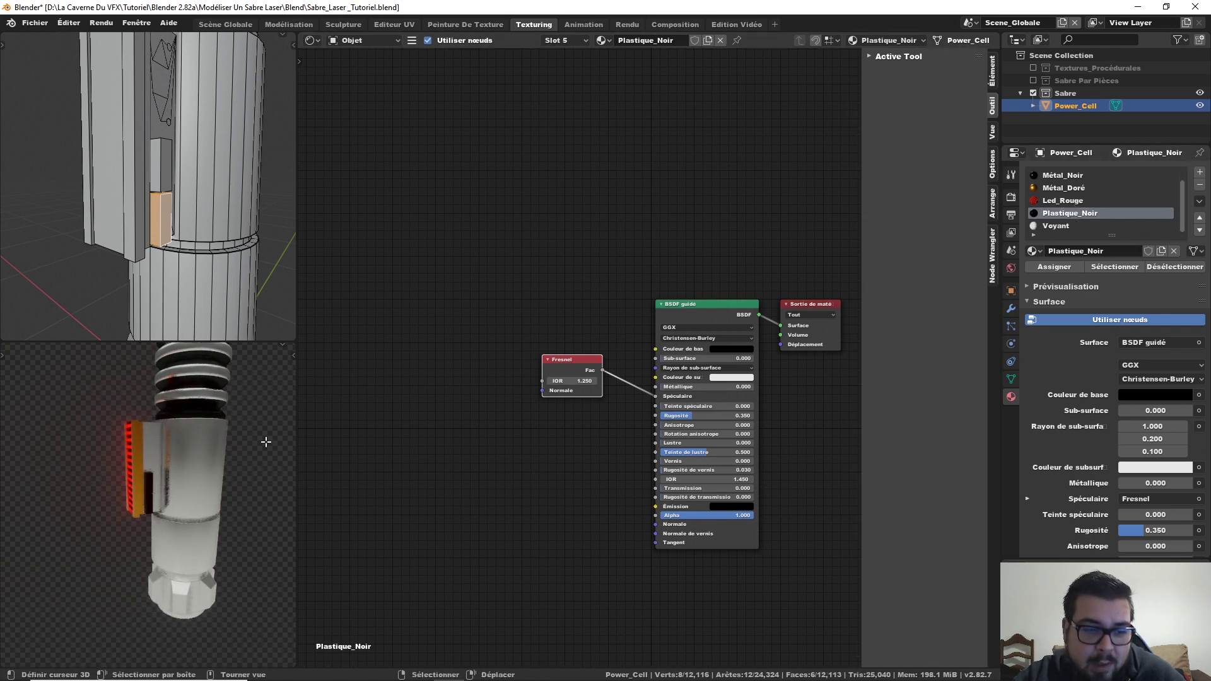
pyautogui.scroll(6, 259, 437)
pyautogui.moveTo(202, 397); pyautogui.dragTo(151, 460, button='middle')
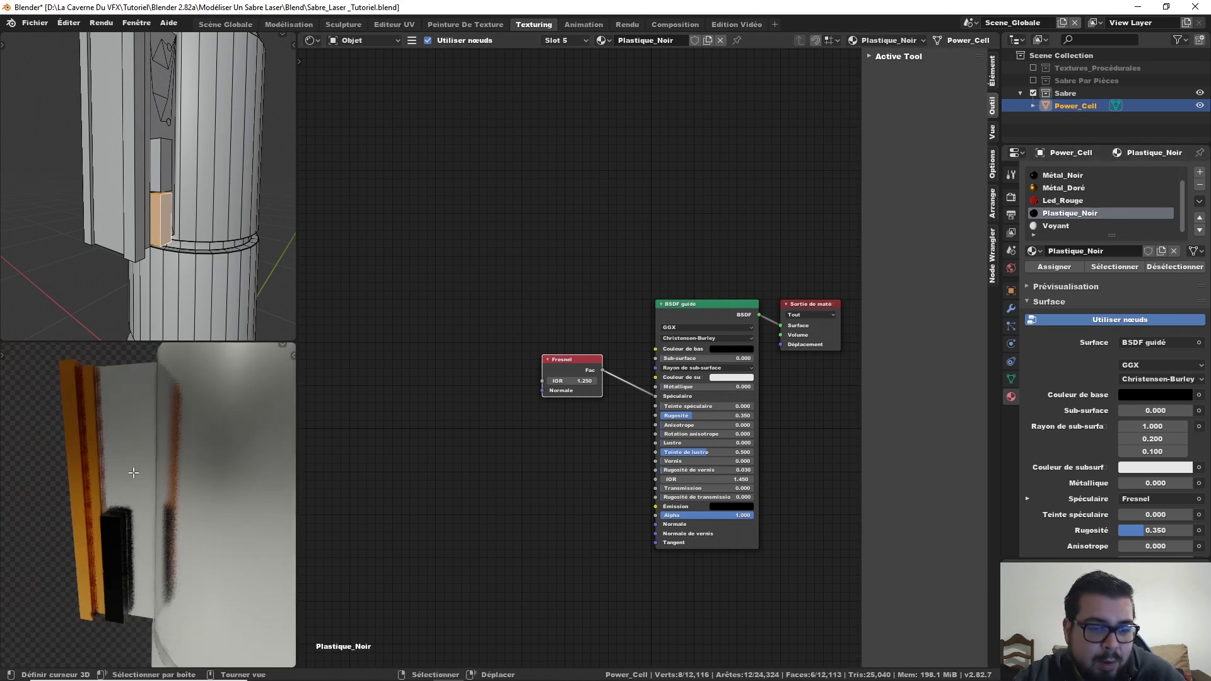
pyautogui.press('Tab')
pyautogui.press('Tab')
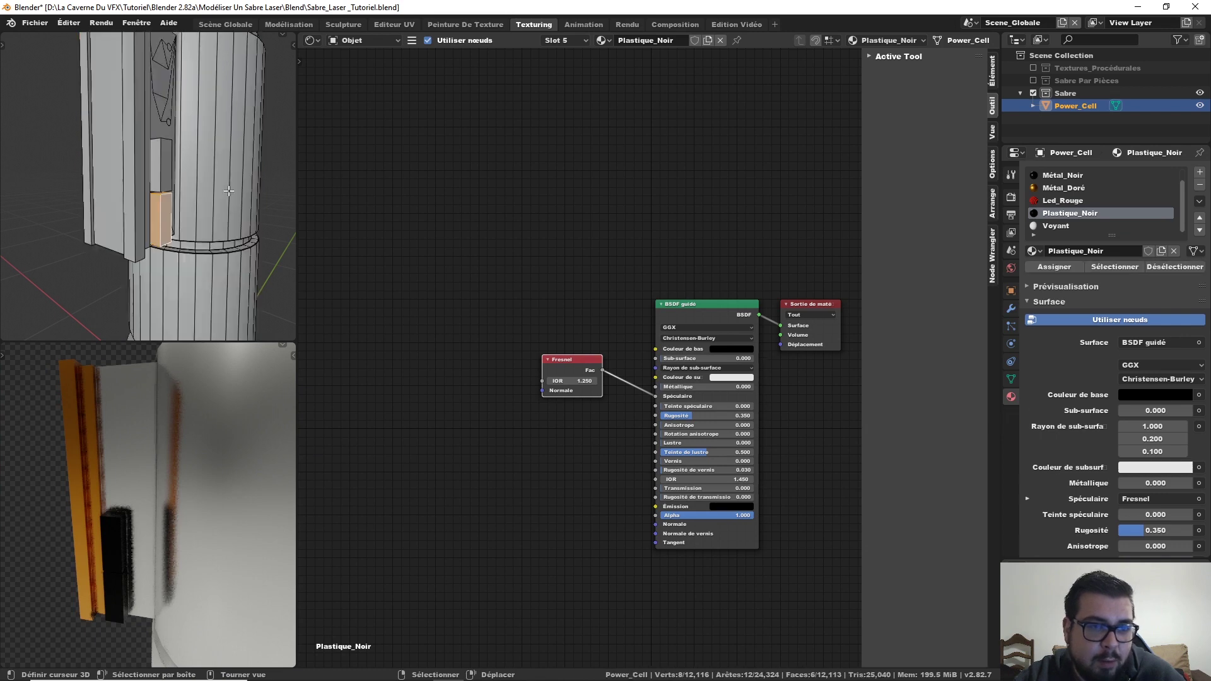
pyautogui.moveTo(270, 166); pyautogui.dragTo(166, 180, button='middle')
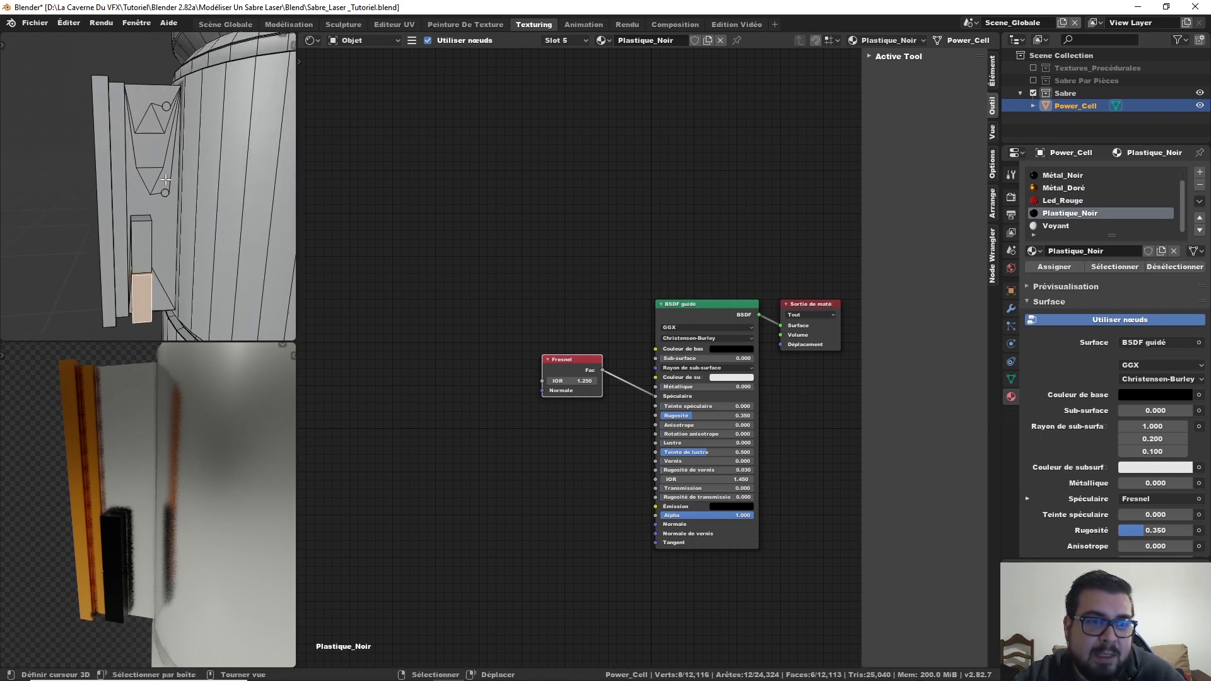
pyautogui.click(164, 190)
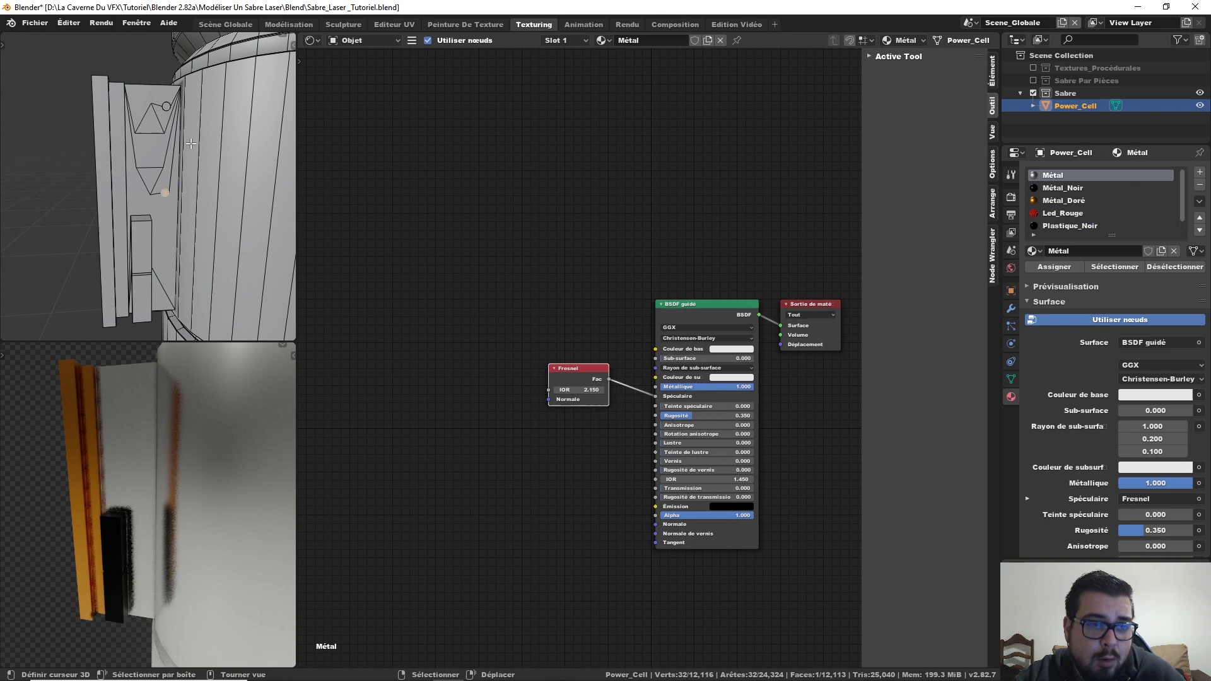
pyautogui.scroll(3, 182, 197)
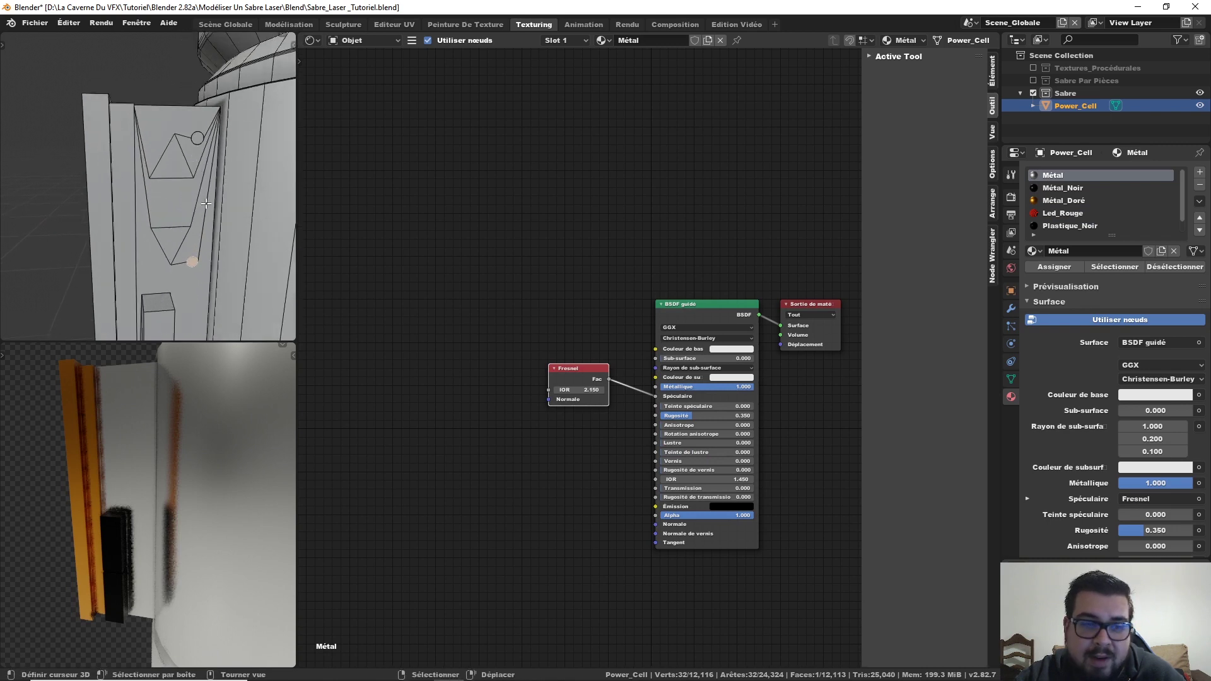
pyautogui.keyDown('shift'); pyautogui.click(172, 239); pyautogui.keyUp('shift')
pyautogui.keyDown('shift'); pyautogui.click(174, 157); pyautogui.keyUp('shift')
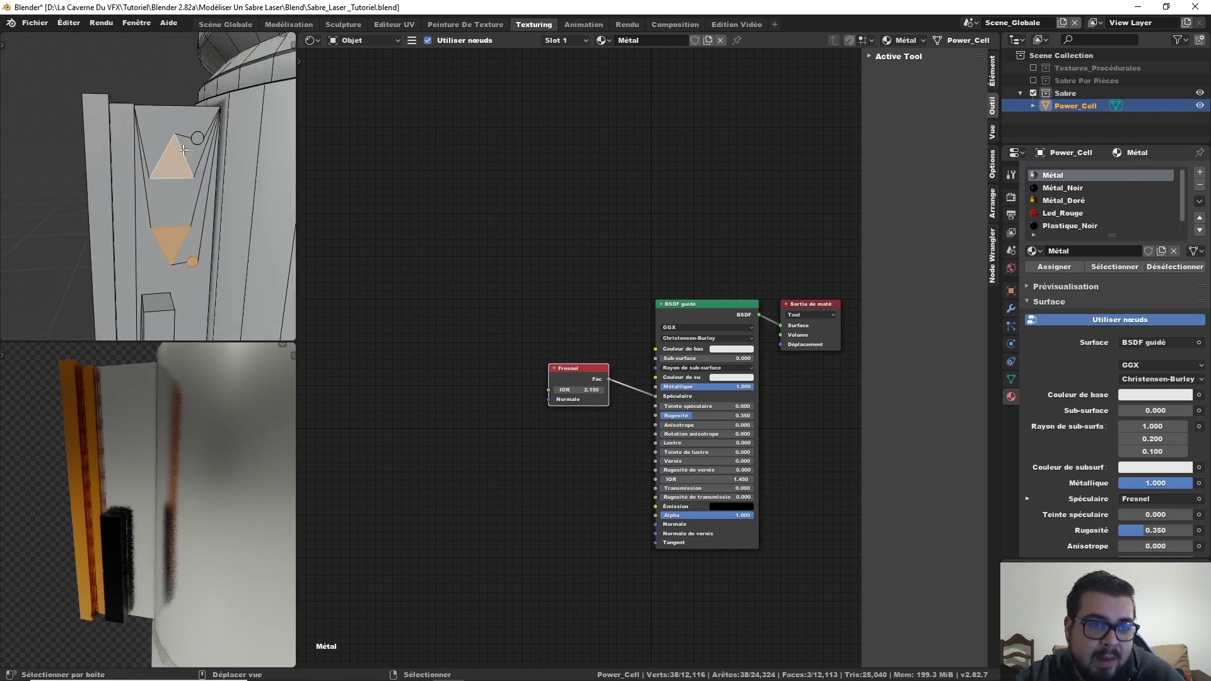
pyautogui.keyDown('shift'); pyautogui.click(197, 137); pyautogui.keyUp('shift')
pyautogui.scroll(-1, 1077, 216)
pyautogui.click(1066, 226)
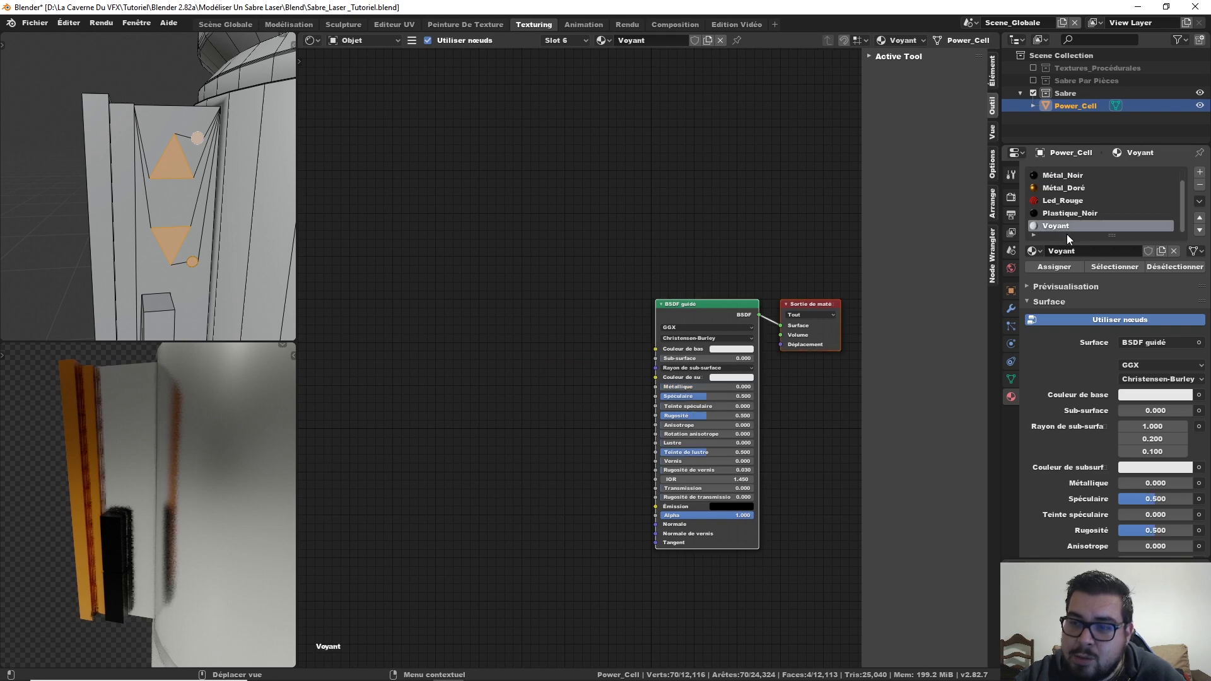
pyautogui.click(1064, 267)
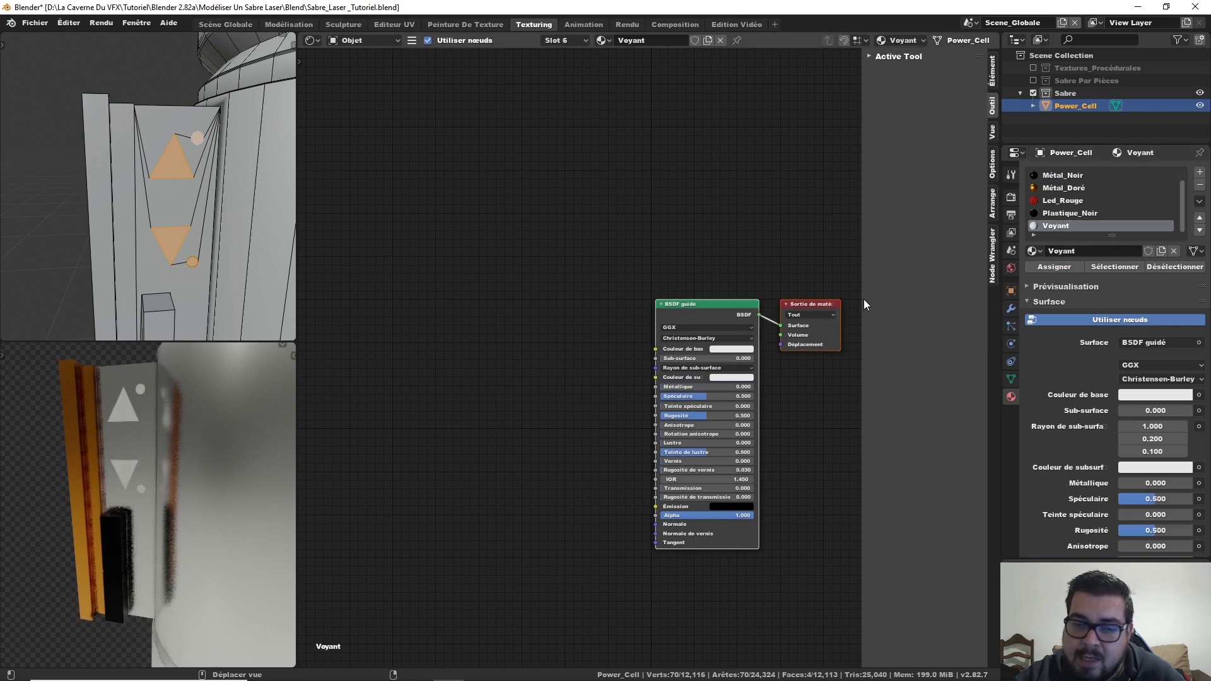
# - Replace Voyant's BSDF guidé node with an Émission shader linked to the material output's Surface input
pyautogui.click(728, 306)
pyautogui.press('x')
pyautogui.hotkey('shift', 'a')
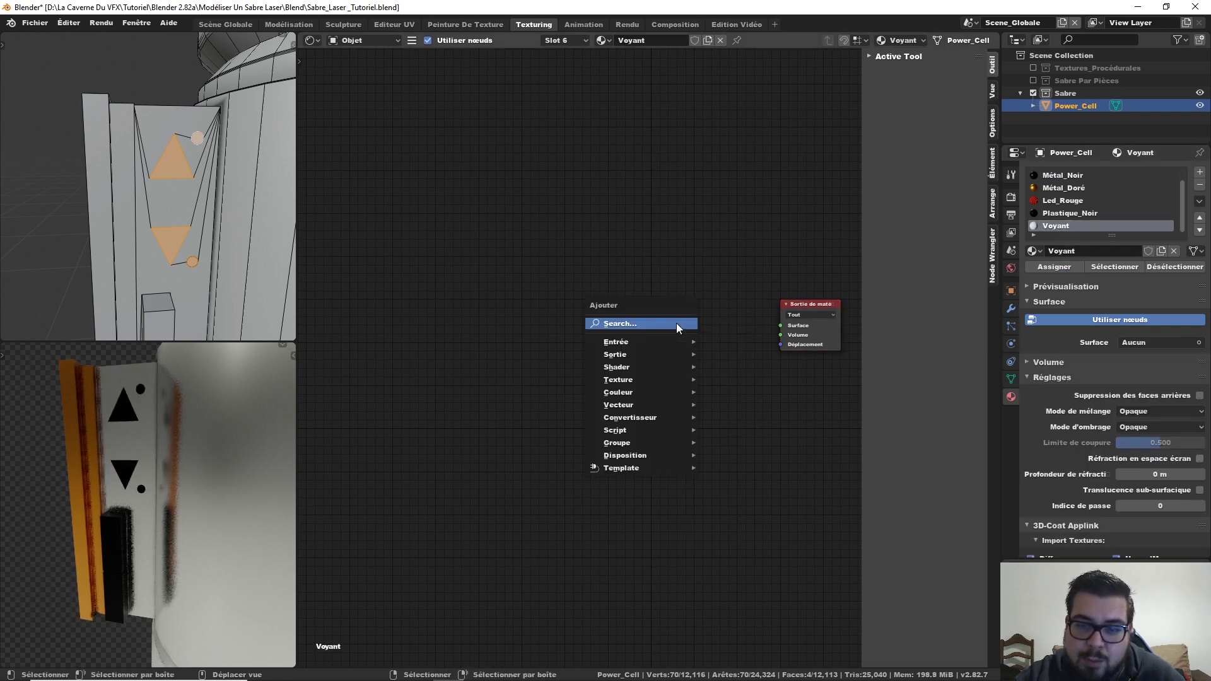
pyautogui.moveTo(638, 367)
pyautogui.click(738, 407)
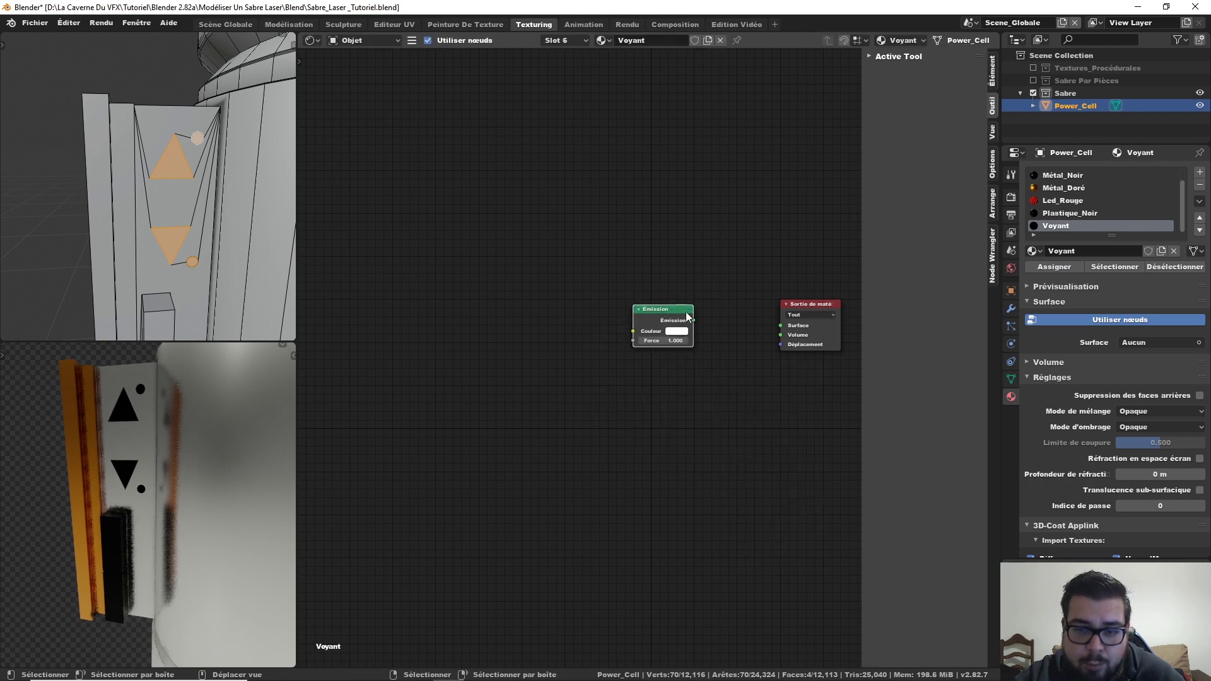
pyautogui.moveTo(693, 321); pyautogui.dragTo(780, 326)
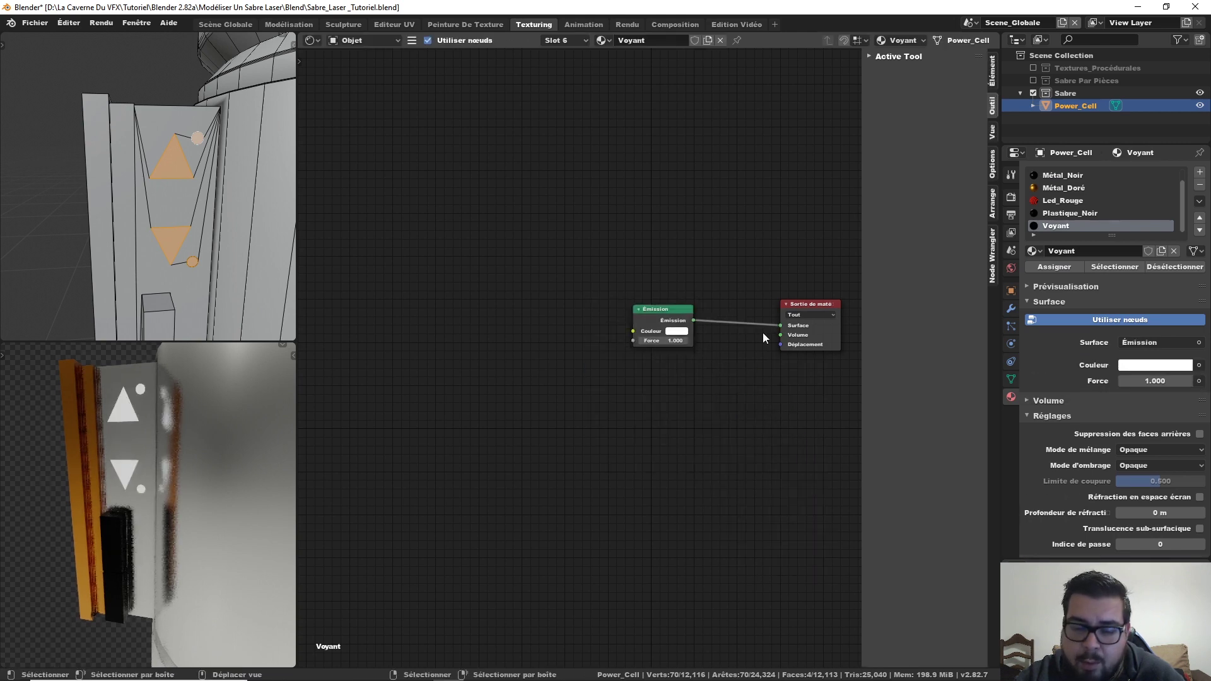
# - Set the Voyant Émission node's Force to 5 and check the glowing indicators in the render
pyautogui.click(666, 340)
pyautogui.write('5')
pyautogui.press('Return')
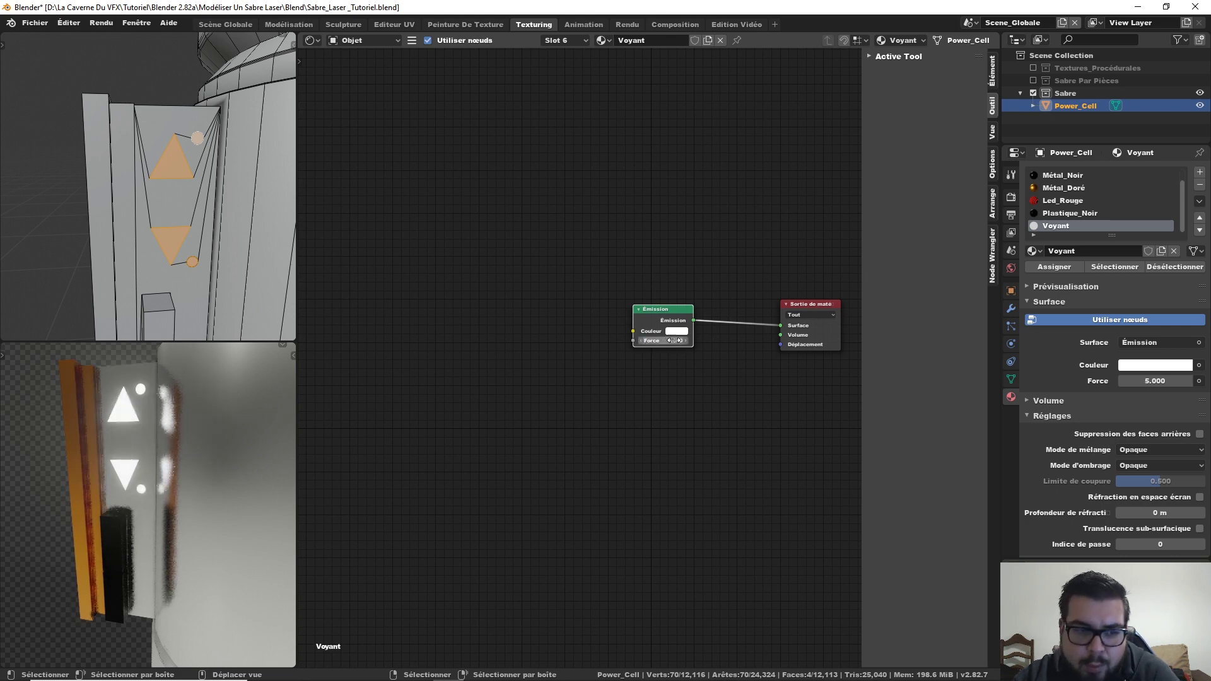
pyautogui.scroll(-2, 215, 405)
pyautogui.moveTo(215, 404); pyautogui.dragTo(10, 396, button='middle')
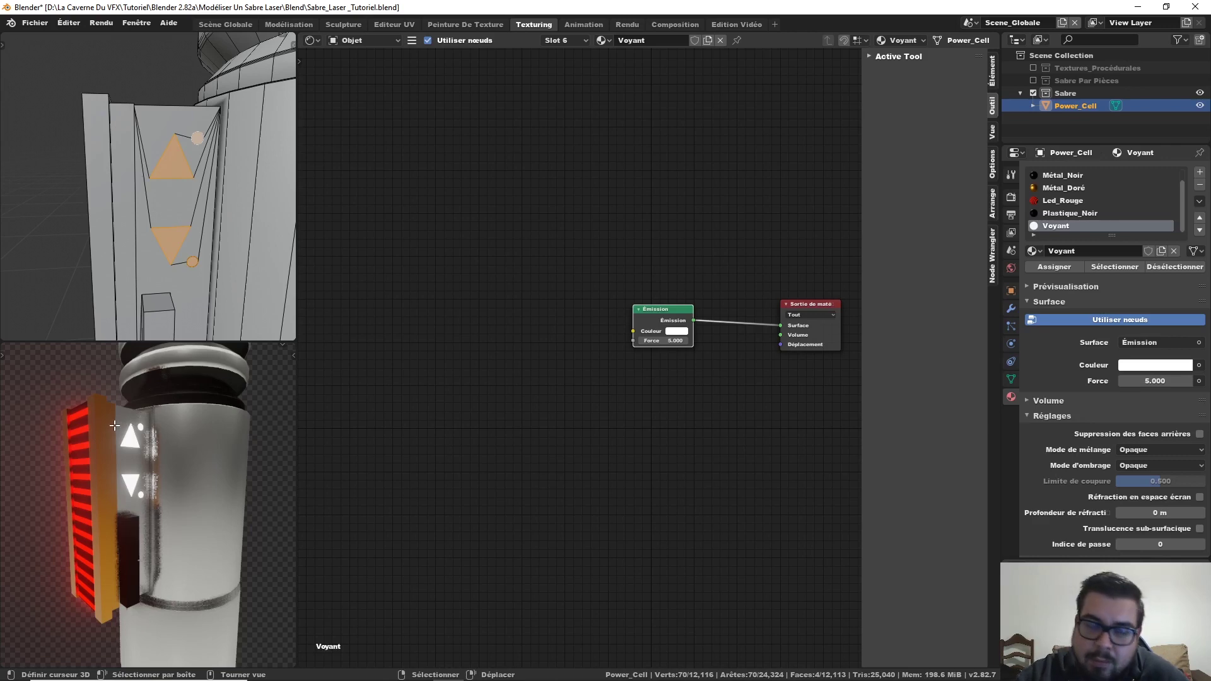
# - Add a new material slot to Power_Cell and create a material named Sabre in it
pyautogui.moveTo(156, 449); pyautogui.dragTo(76, 481, button='middle')
pyautogui.scroll(-4, 181, 465)
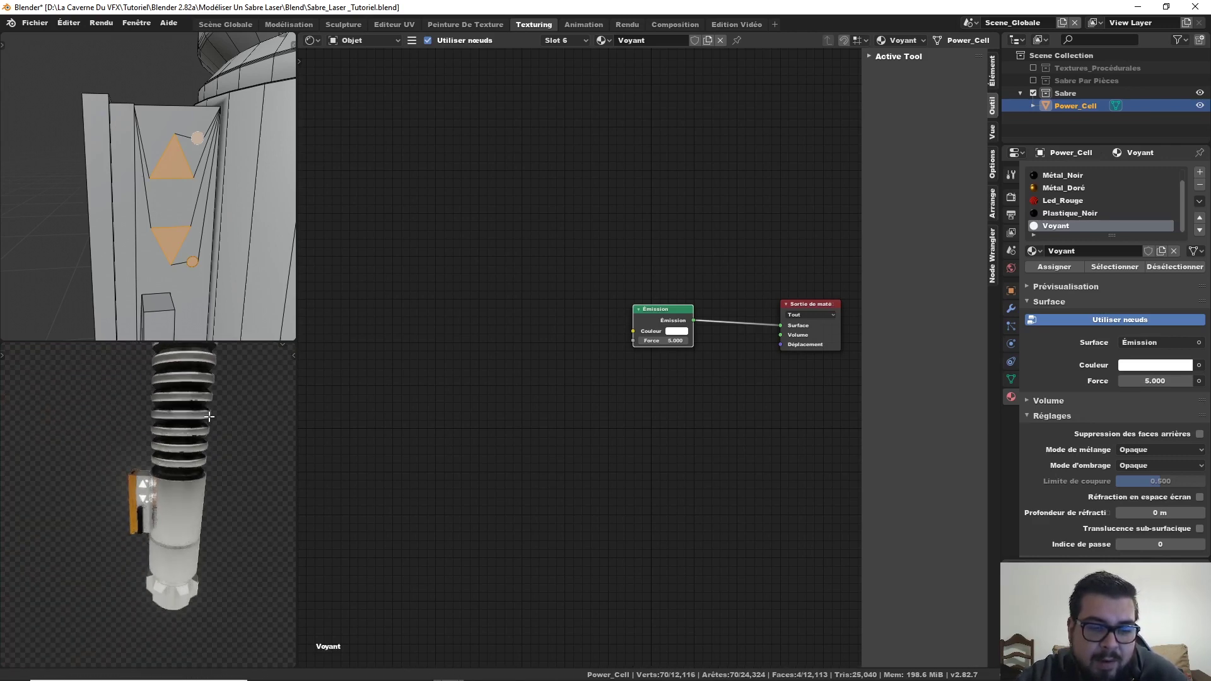
pyautogui.keyDown('shift'); pyautogui.moveTo(211, 410); pyautogui.dragTo(177, 484, button='middle'); pyautogui.keyUp('shift')
pyautogui.scroll(-3, 176, 484)
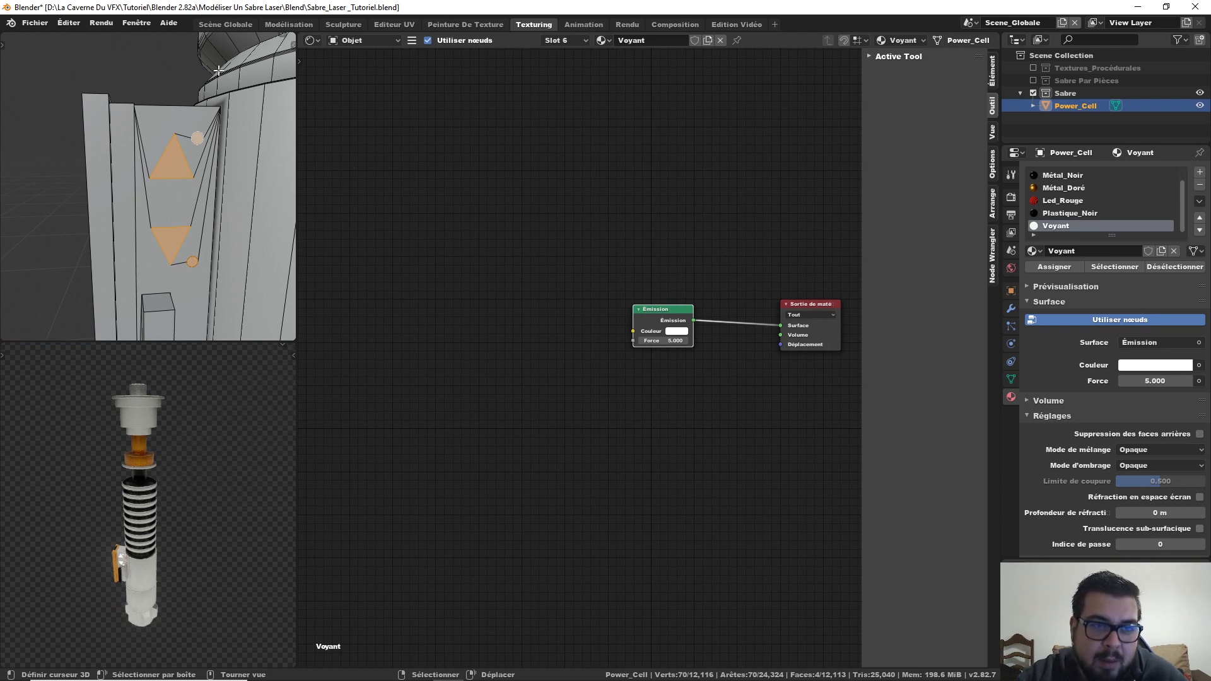
pyautogui.click(1201, 172)
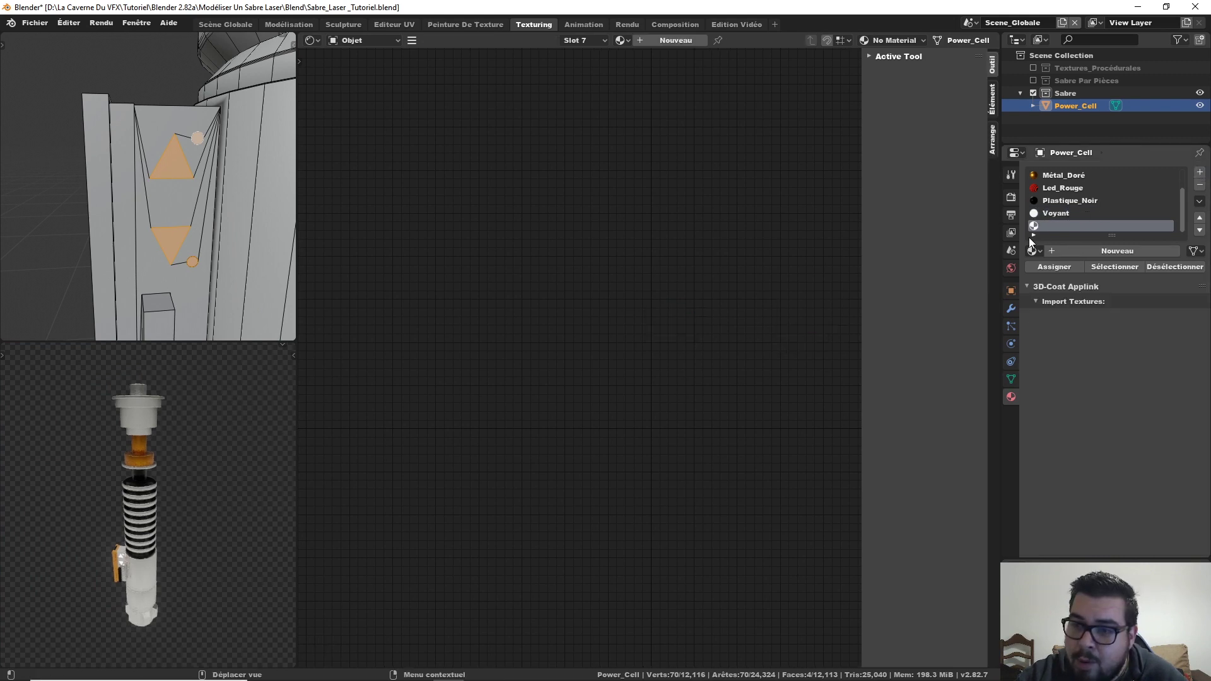
pyautogui.click(1105, 249)
pyautogui.doubleClick(1084, 249)
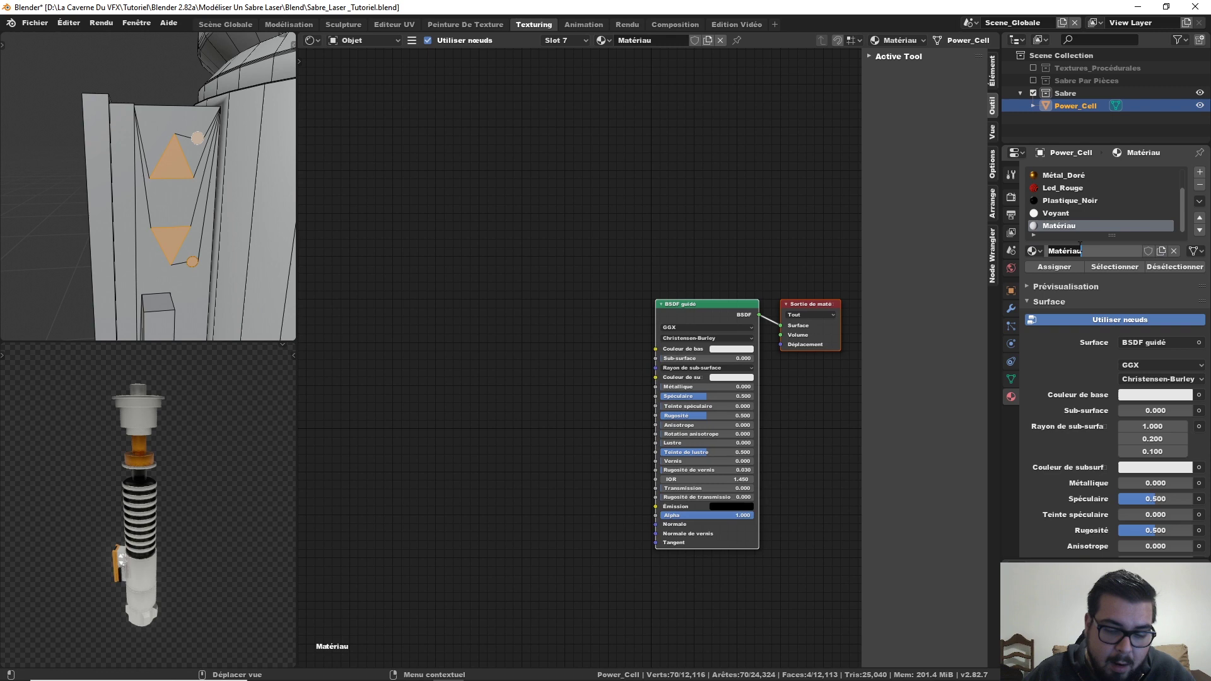
pyautogui.write('Sabre')
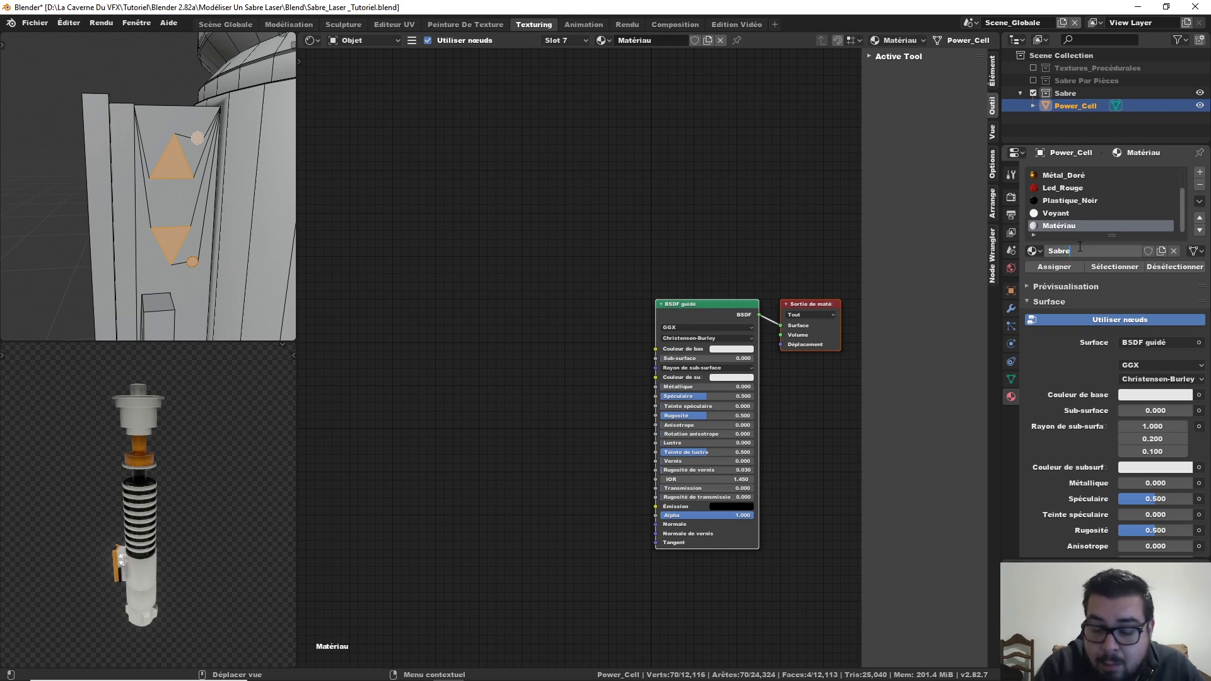
pyautogui.press('Return')
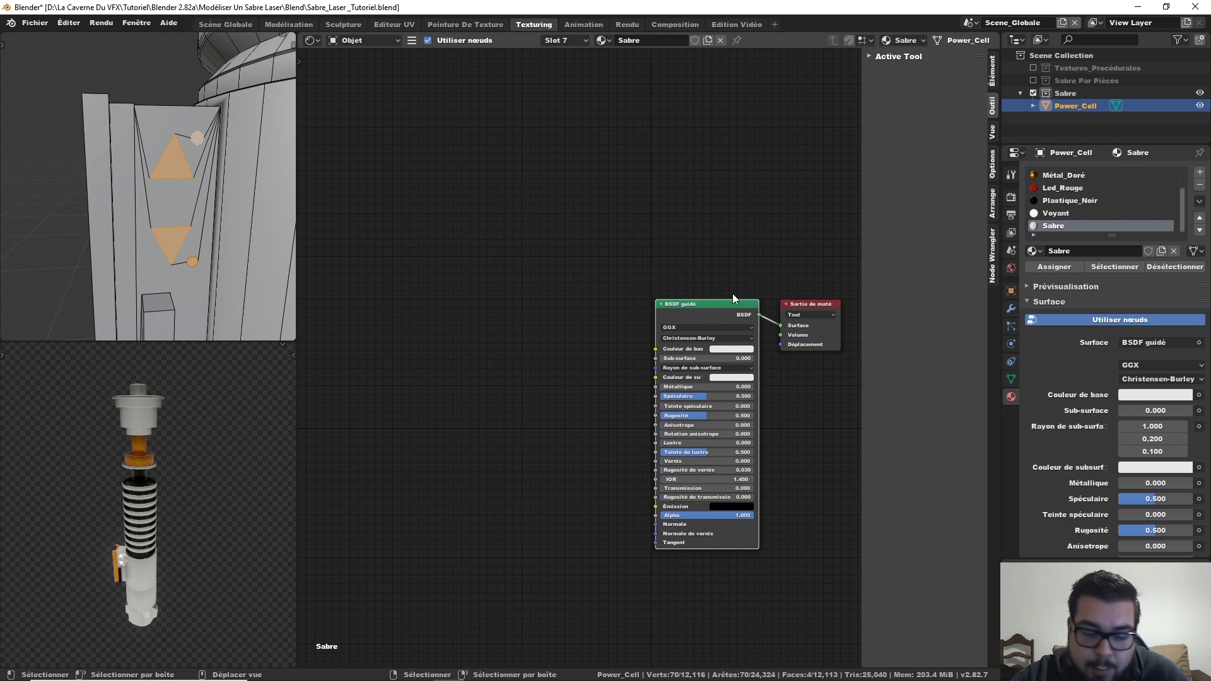
# - Replace Sabre's BSDF guidé node with an Émission shader linked to the material output's Surface input
pyautogui.press('x')
pyautogui.hotkey('shift', 'a')
pyautogui.moveTo(661, 287)
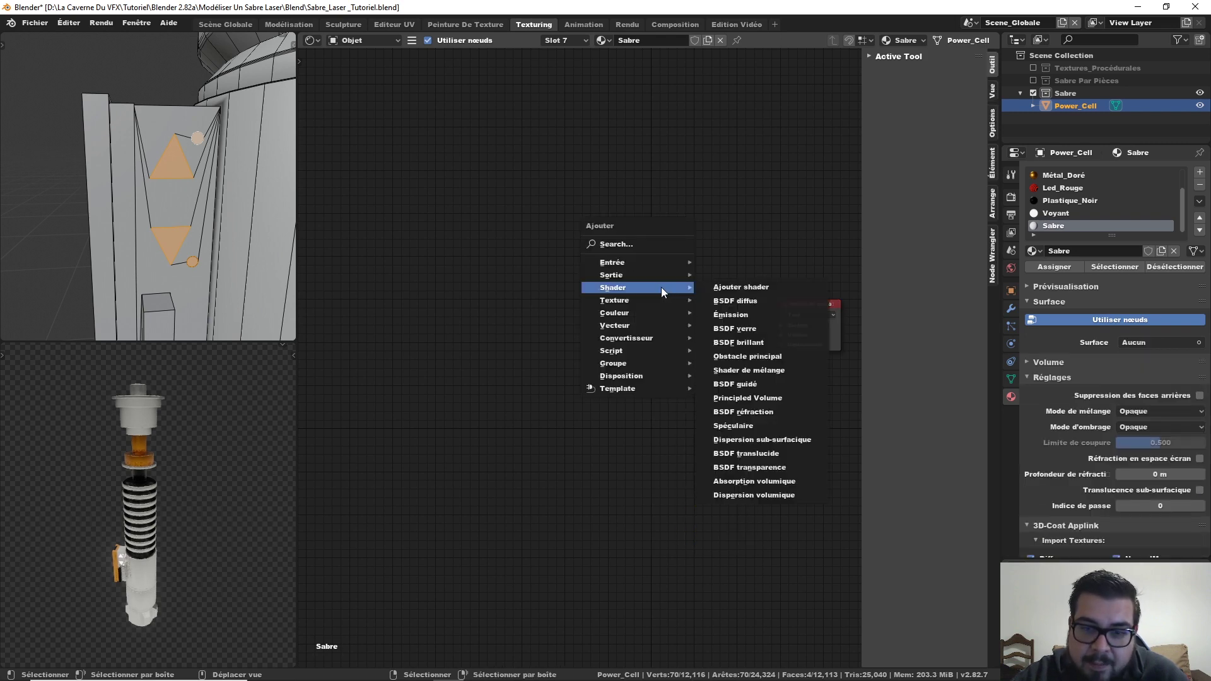
pyautogui.click(730, 315)
pyautogui.click(684, 316)
pyautogui.moveTo(672, 322); pyautogui.dragTo(781, 325)
# - Leave mesh editing, show the whole lightsaber in front view and deselect everything
pyautogui.press('Tab')
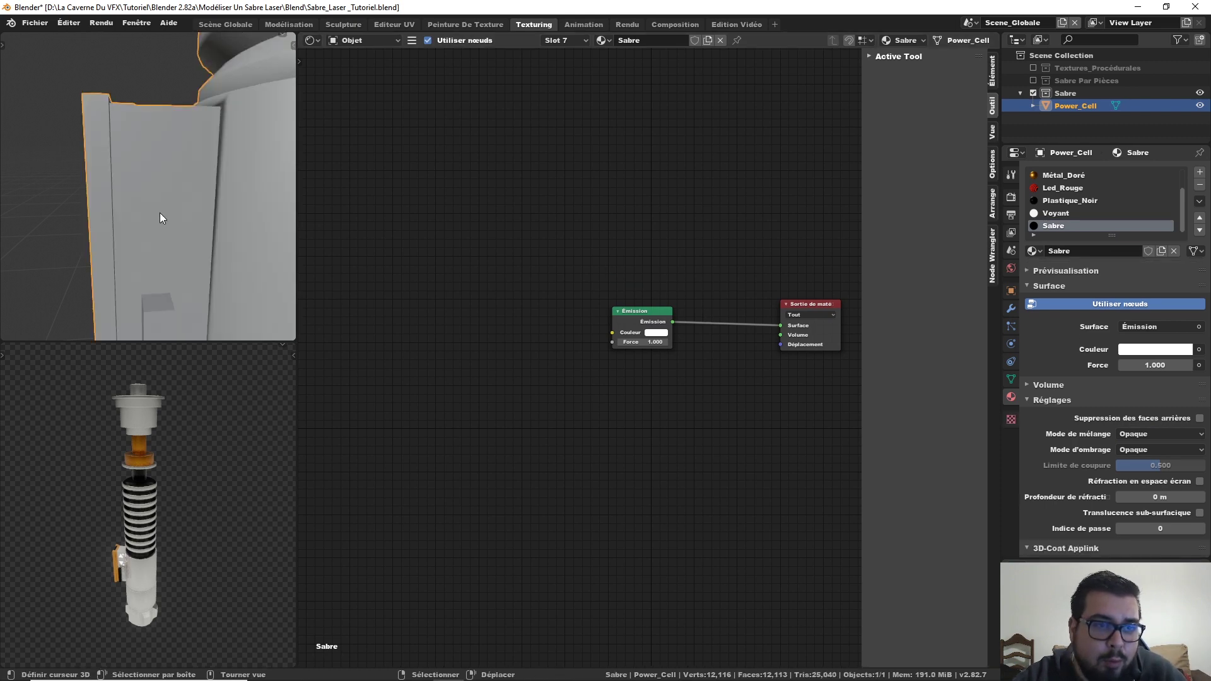
pyautogui.scroll(-6, 186, 199)
pyautogui.press('a')
pyautogui.click(195, 131)
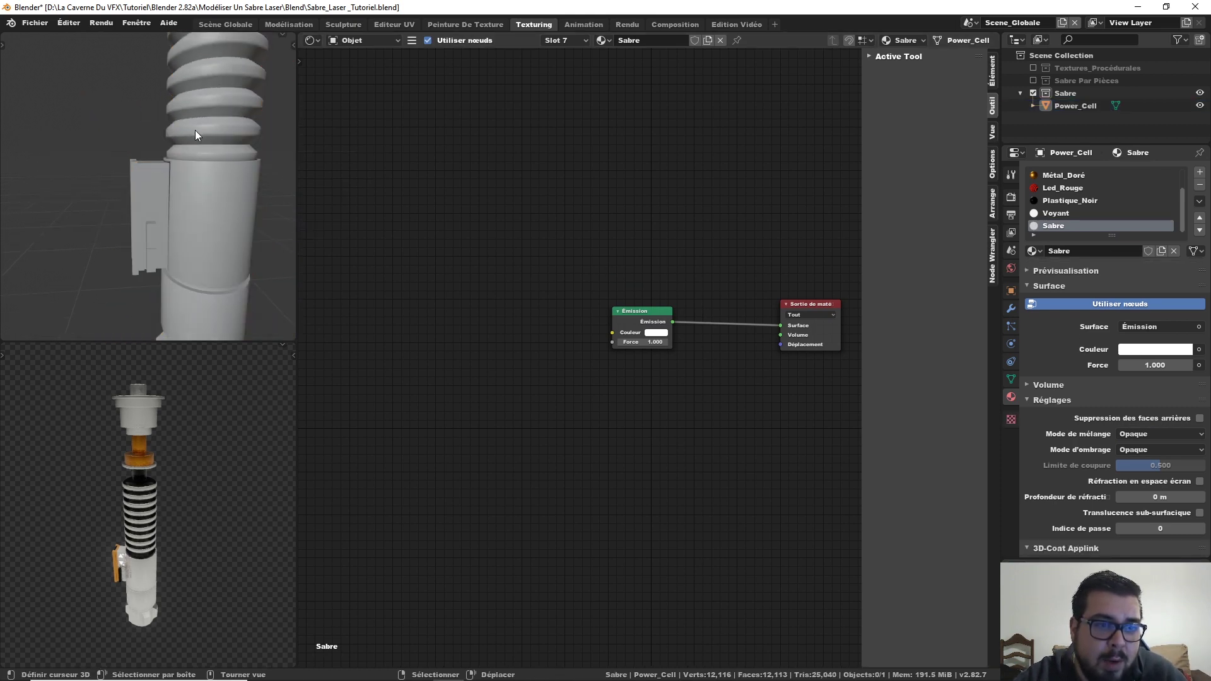
pyautogui.rightClick(196, 131)
pyautogui.moveTo(196, 131)
pyautogui.mouseDown(button='middle')
pyautogui.moveTo(239, 194)
pyautogui.moveTo(169, 93)
pyautogui.moveTo(203, 131)
pyautogui.moveTo(195, 145)
pyautogui.mouseUp(button='middle')
pyautogui.scroll(-4, 203, 131)
pyautogui.scroll(-5, 204, 130)
pyautogui.press('KP_1')
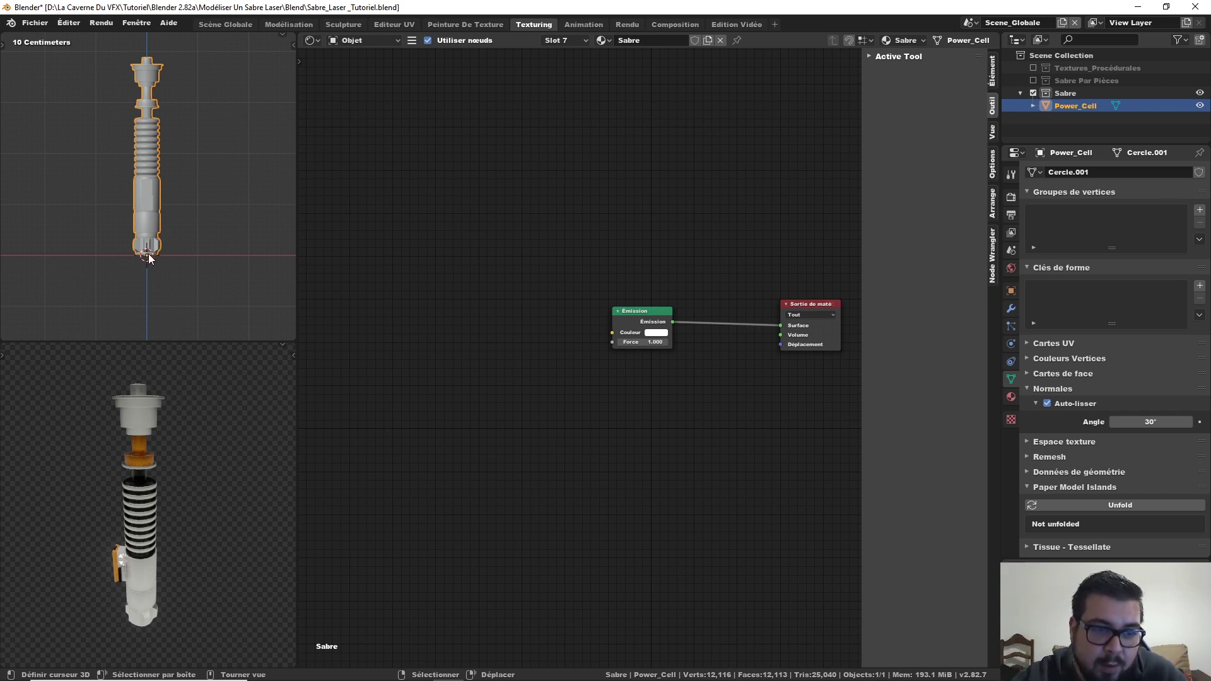
pyautogui.press('a')
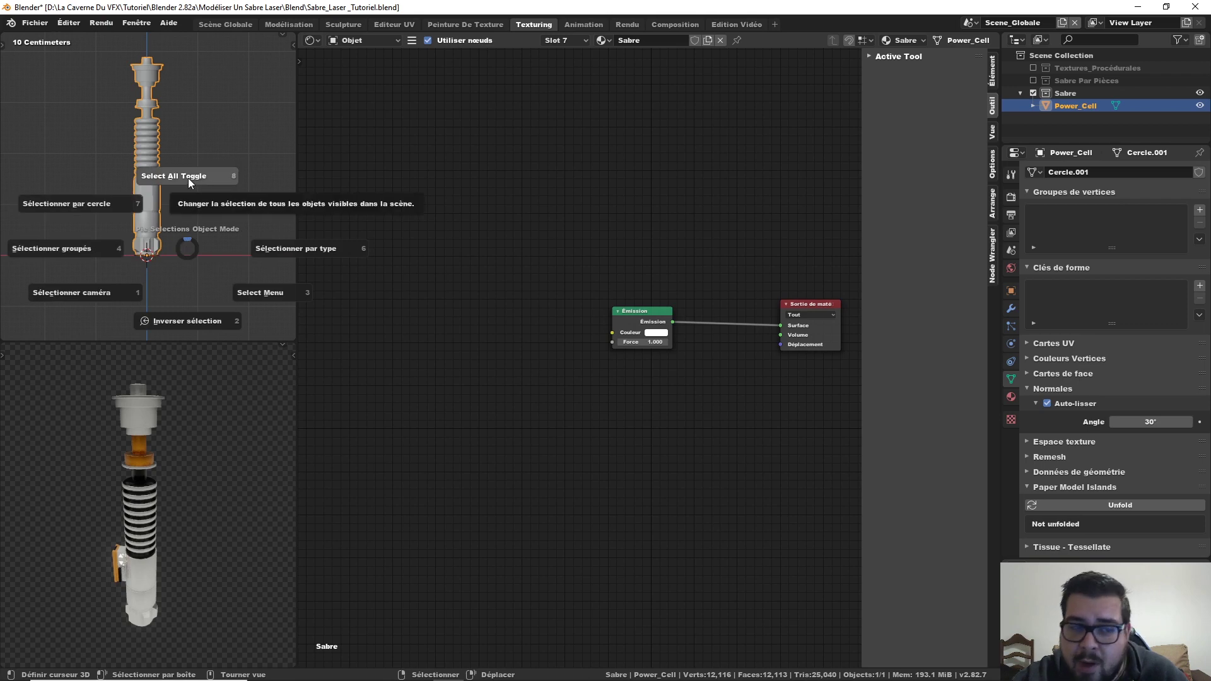
pyautogui.click(189, 179)
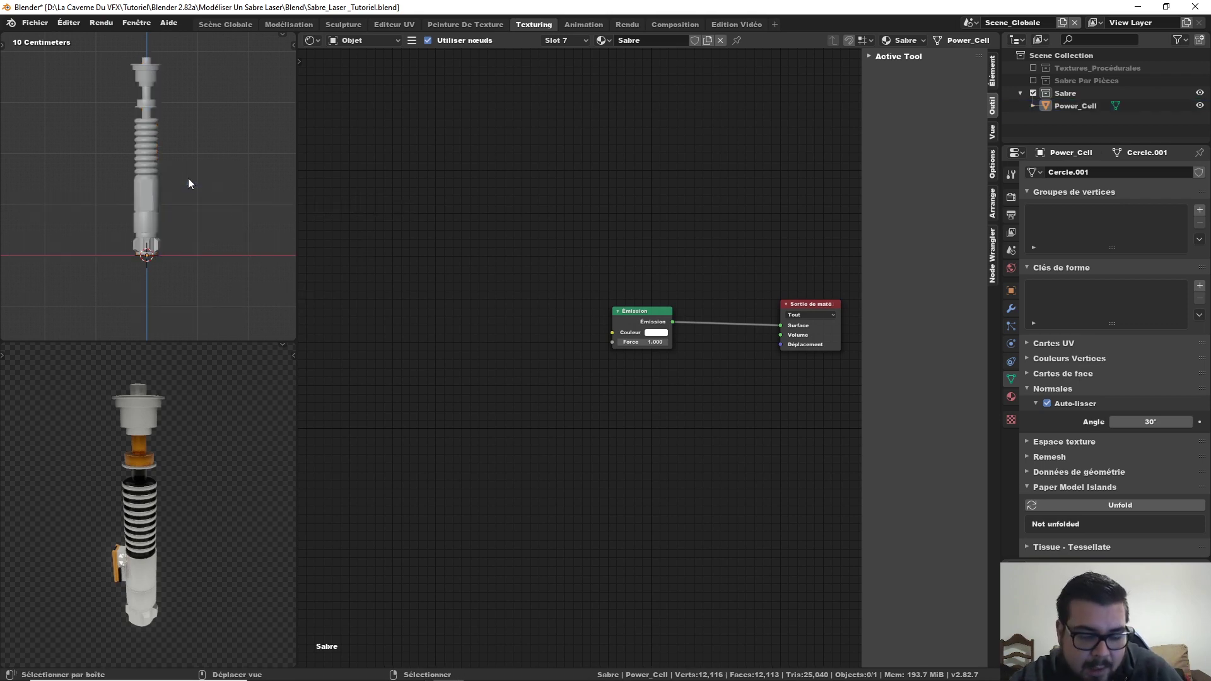
# - Add a cylinder, scale it down and move it along Z to just above the handle's emitter
pyautogui.hotkey('shift', 'a')
pyautogui.moveTo(205, 185)
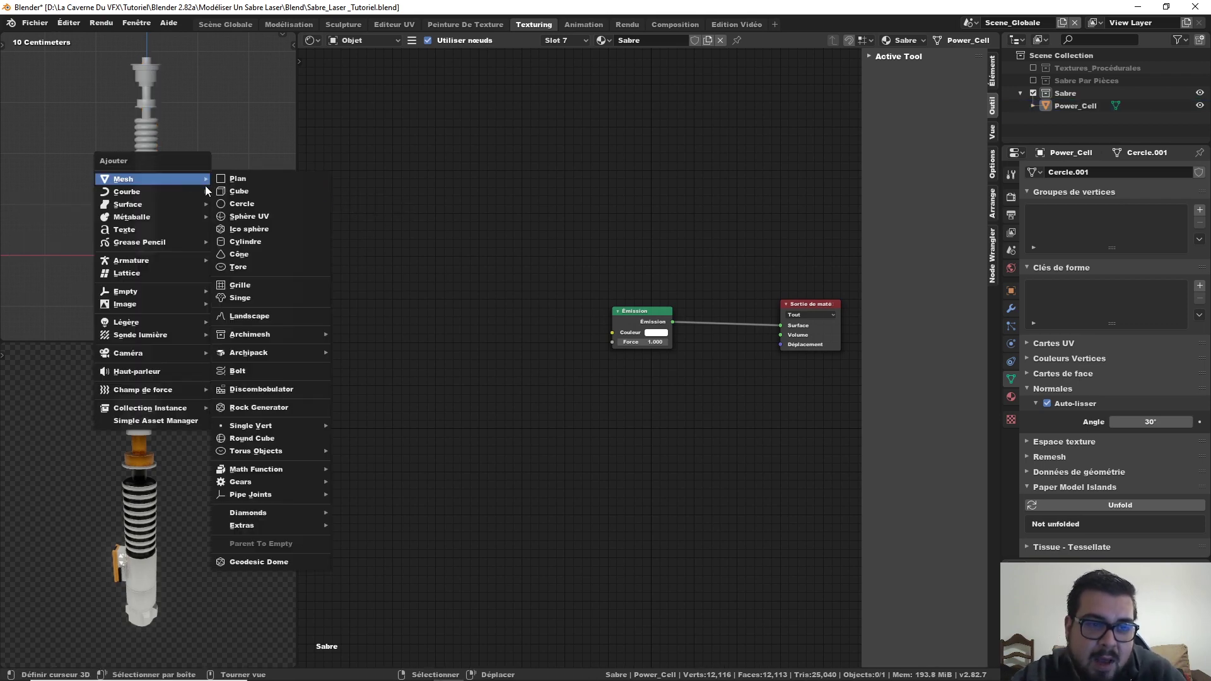
pyautogui.click(265, 242)
pyautogui.press('s')
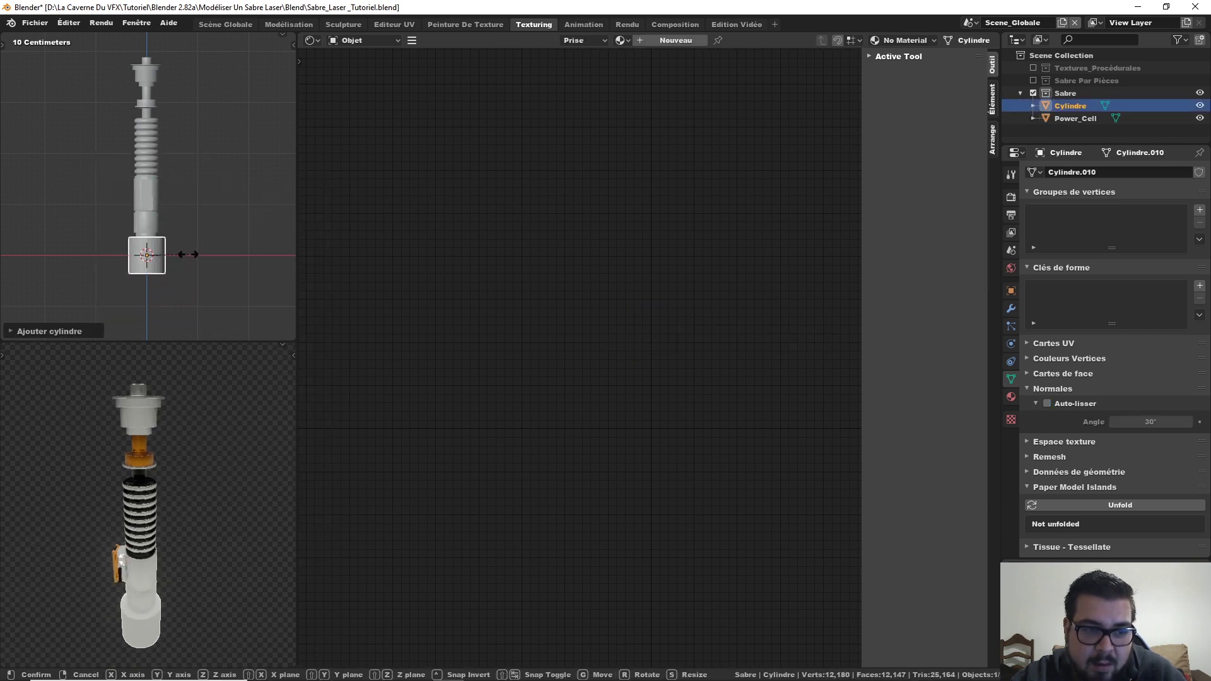
pyautogui.click(168, 250)
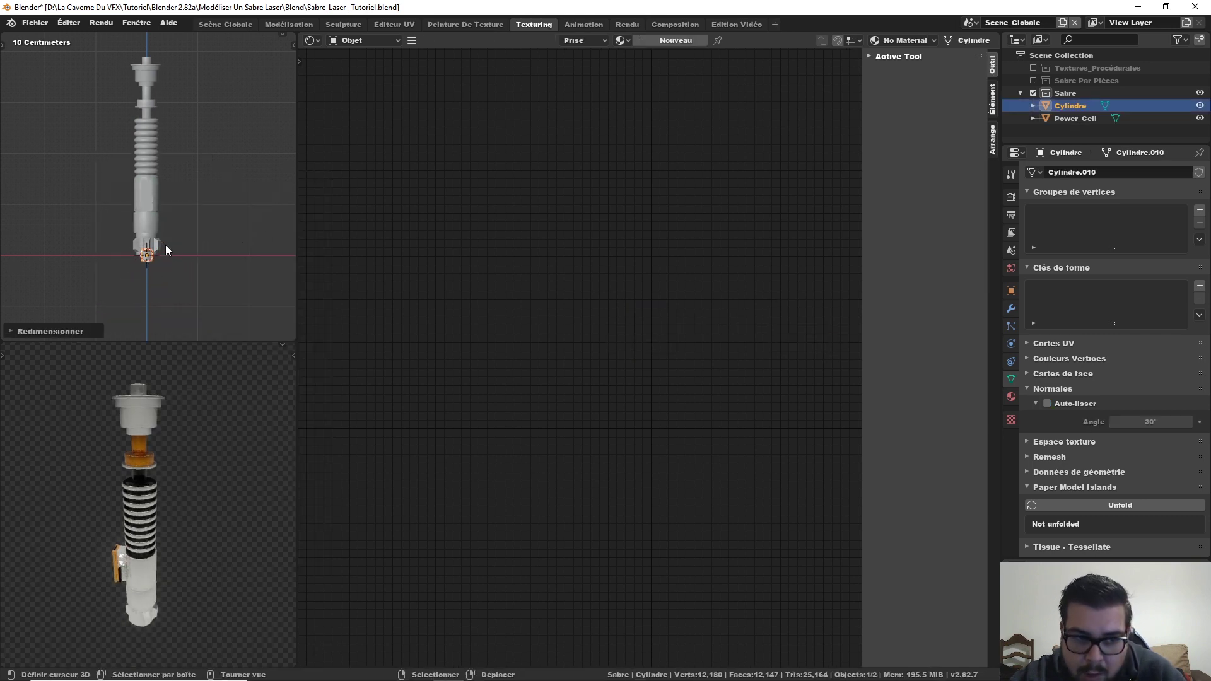
pyautogui.press('g')
pyautogui.press('z')
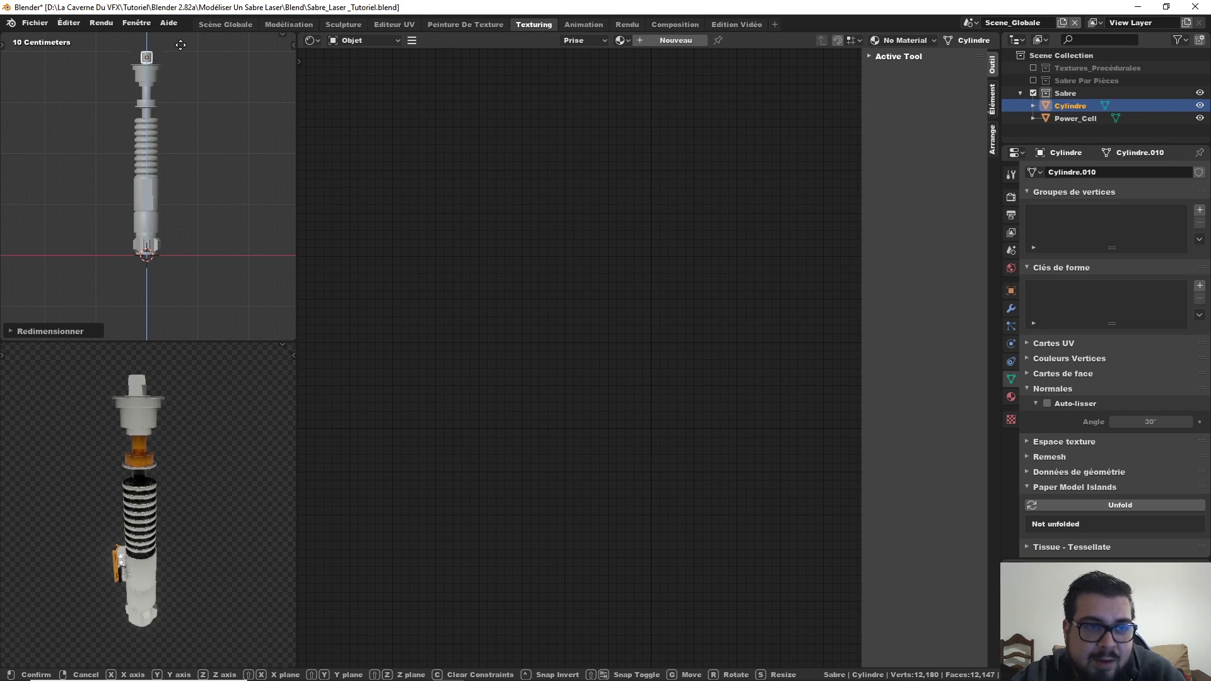
pyautogui.click(181, 42)
# - Scale the cylinder to about the emitter tube's diameter and lower it along Z onto the tube's upper end
pyautogui.scroll(8, 207, 256)
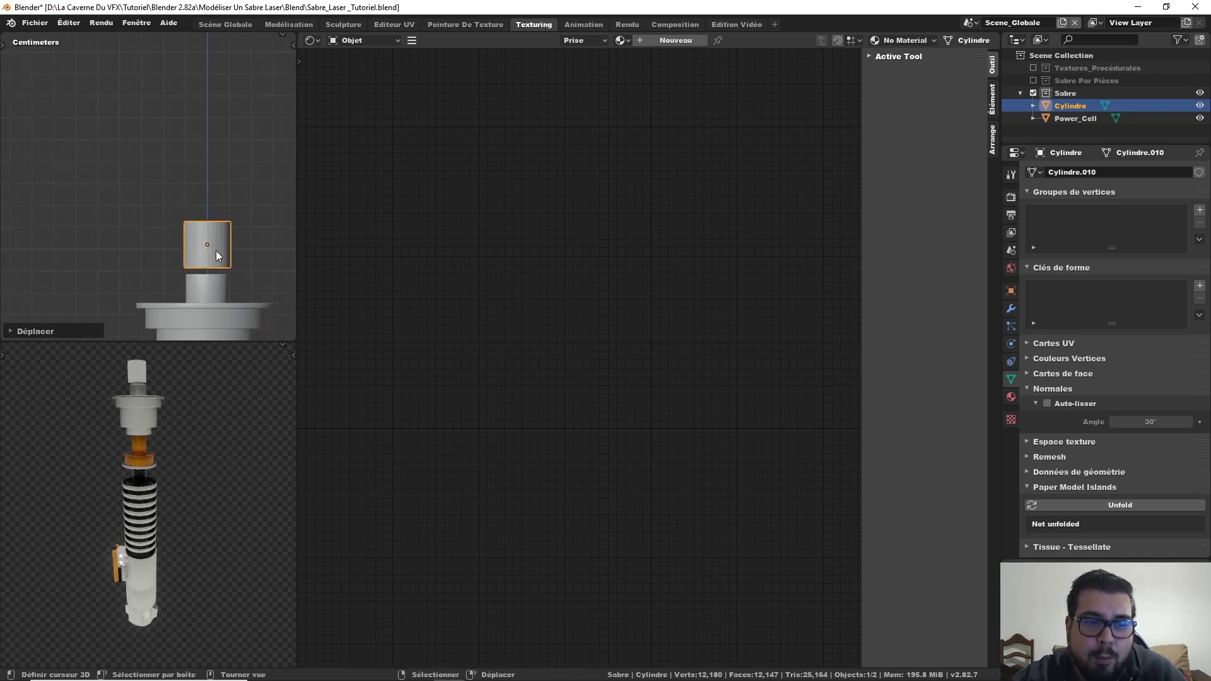
pyautogui.keyDown('shift'); pyautogui.moveTo(216, 251); pyautogui.dragTo(191, 194, button='middle'); pyautogui.keyUp('shift')
pyautogui.scroll(3, 181, 204)
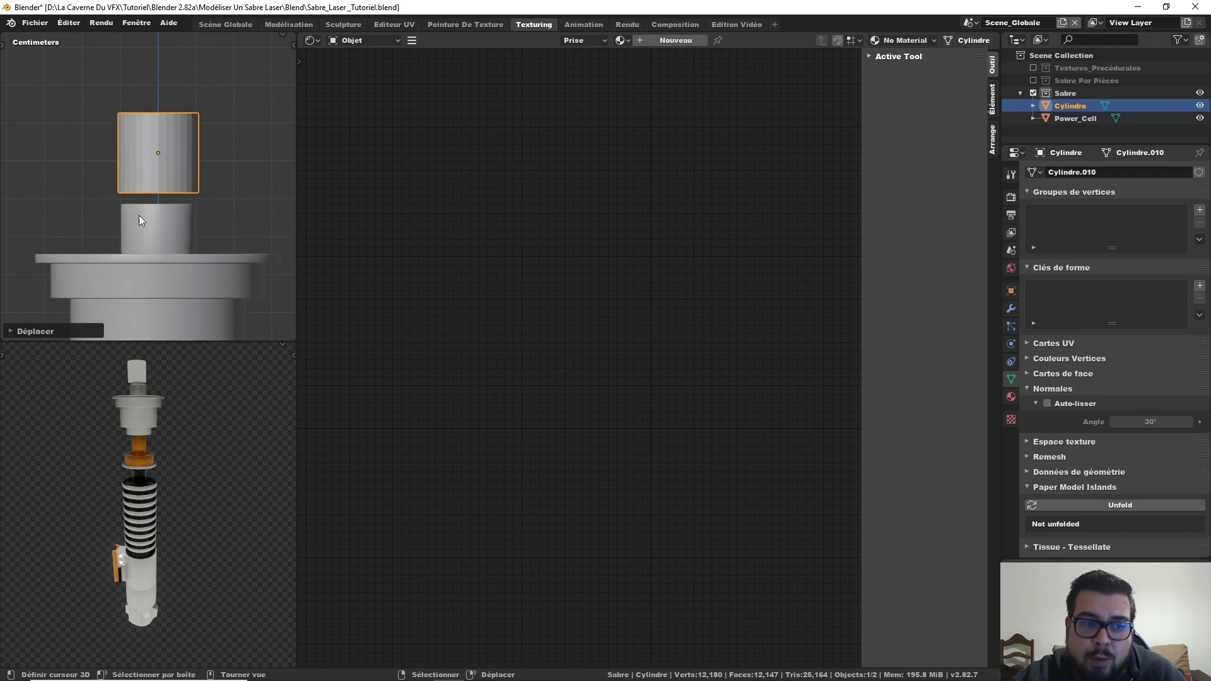
pyautogui.keyDown('shift'); pyautogui.moveTo(176, 211); pyautogui.dragTo(183, 236, button='middle'); pyautogui.keyUp('shift')
pyautogui.press('s')
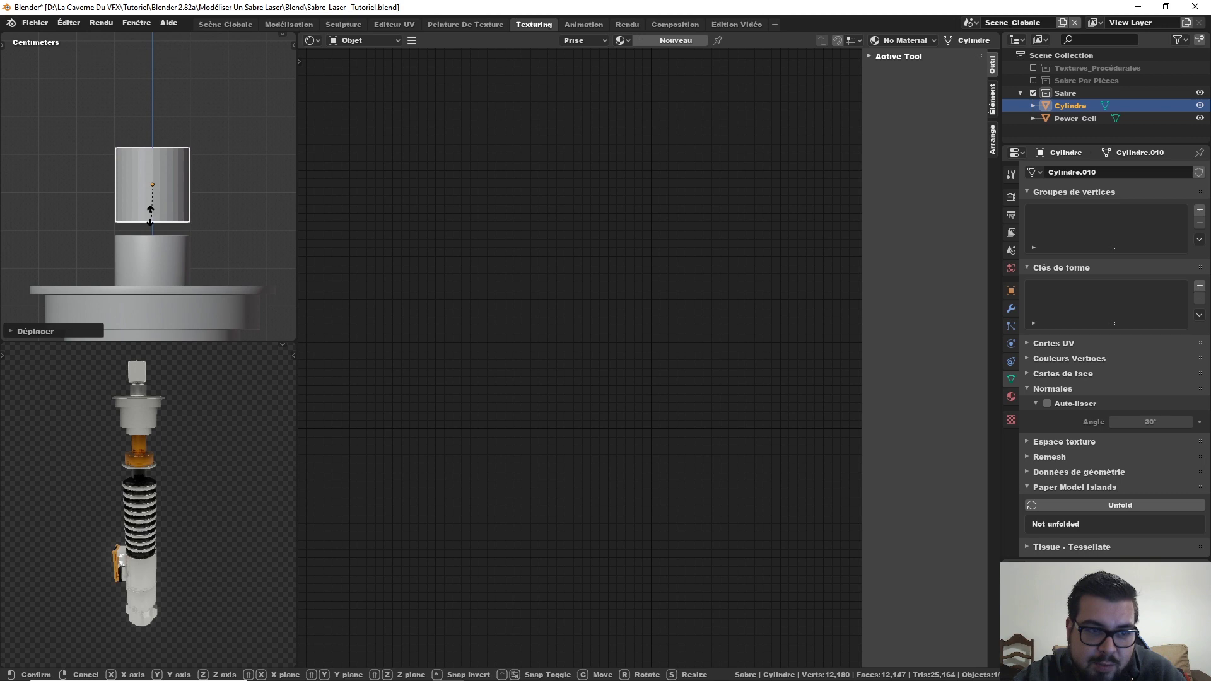
pyautogui.click(108, 195)
pyautogui.press('g')
pyautogui.press('z')
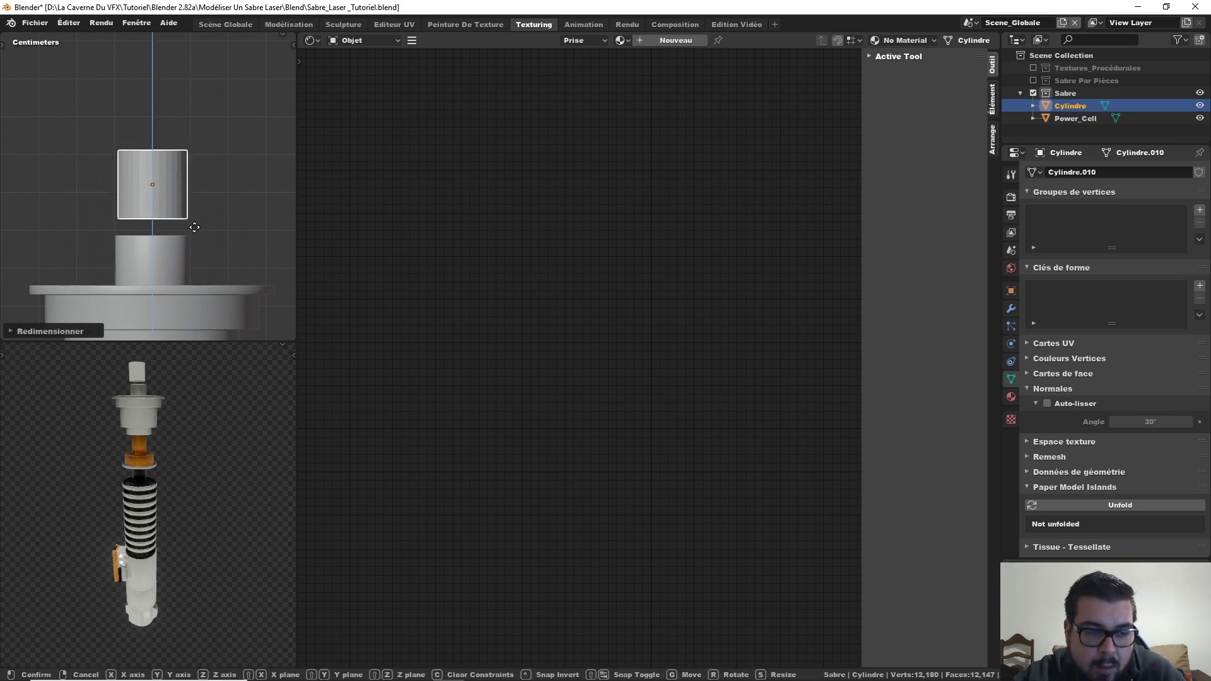
pyautogui.click(171, 71)
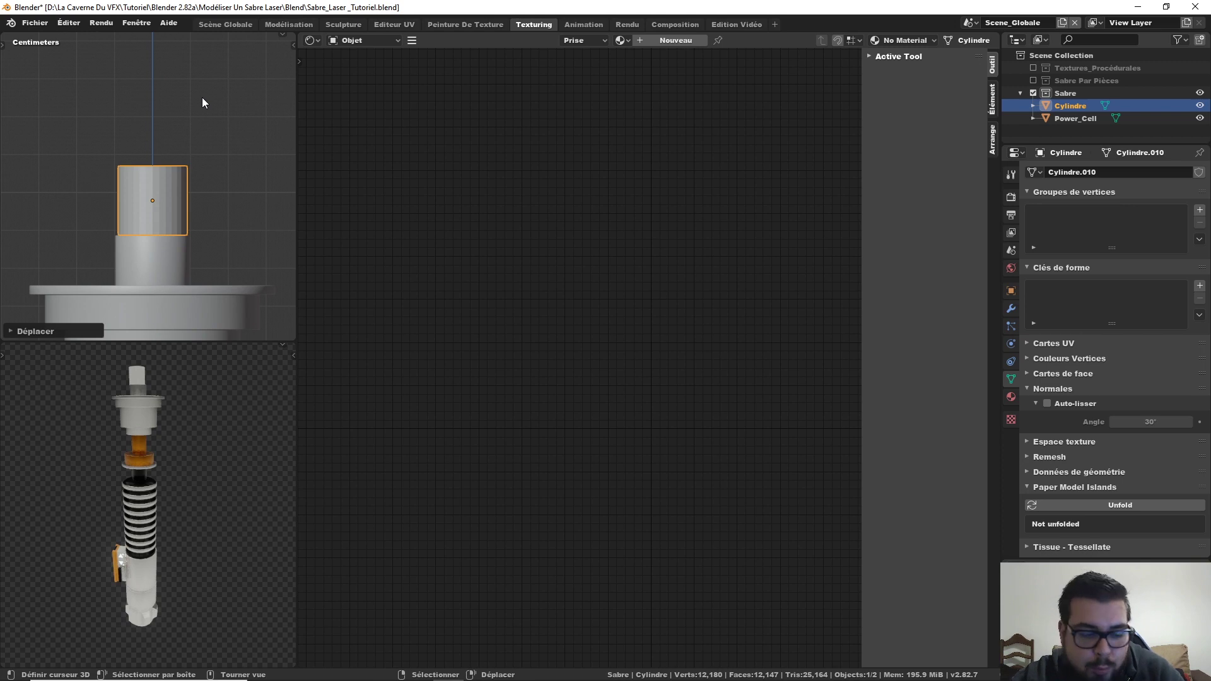
# - Stretch the cylinder along Z into a long blade and raise it so its base meets the emitter tube
pyautogui.scroll(-10, 202, 104)
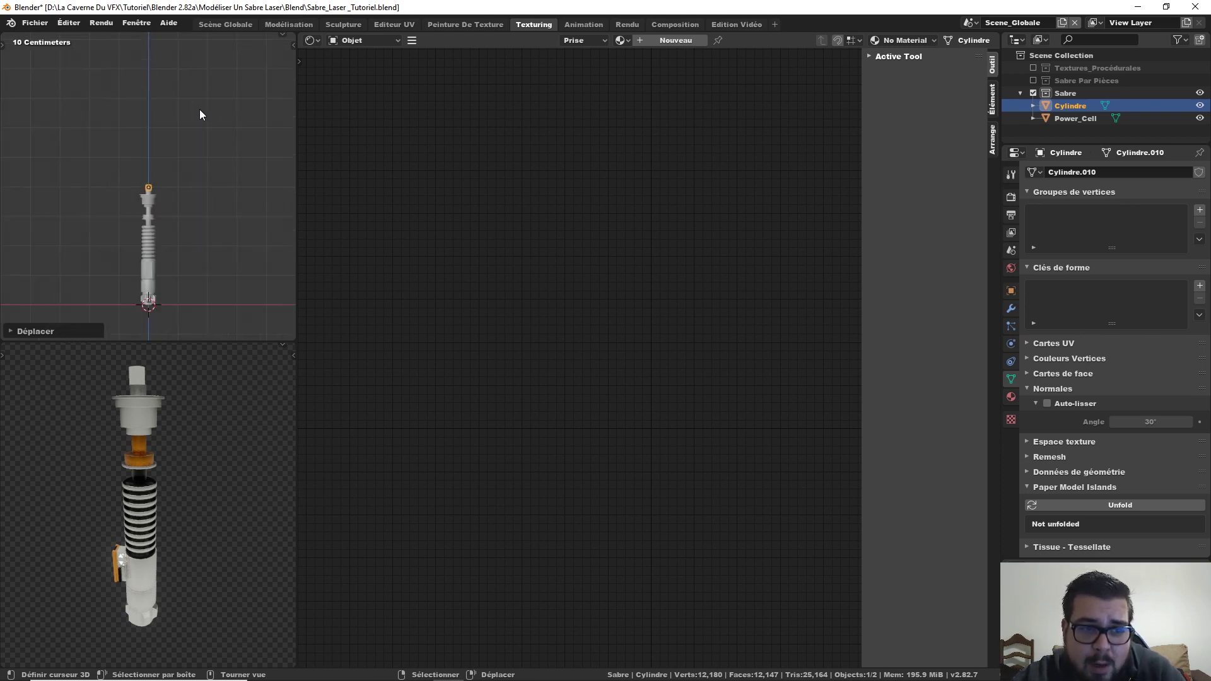
pyautogui.scroll(-2, 200, 114)
pyautogui.press('s')
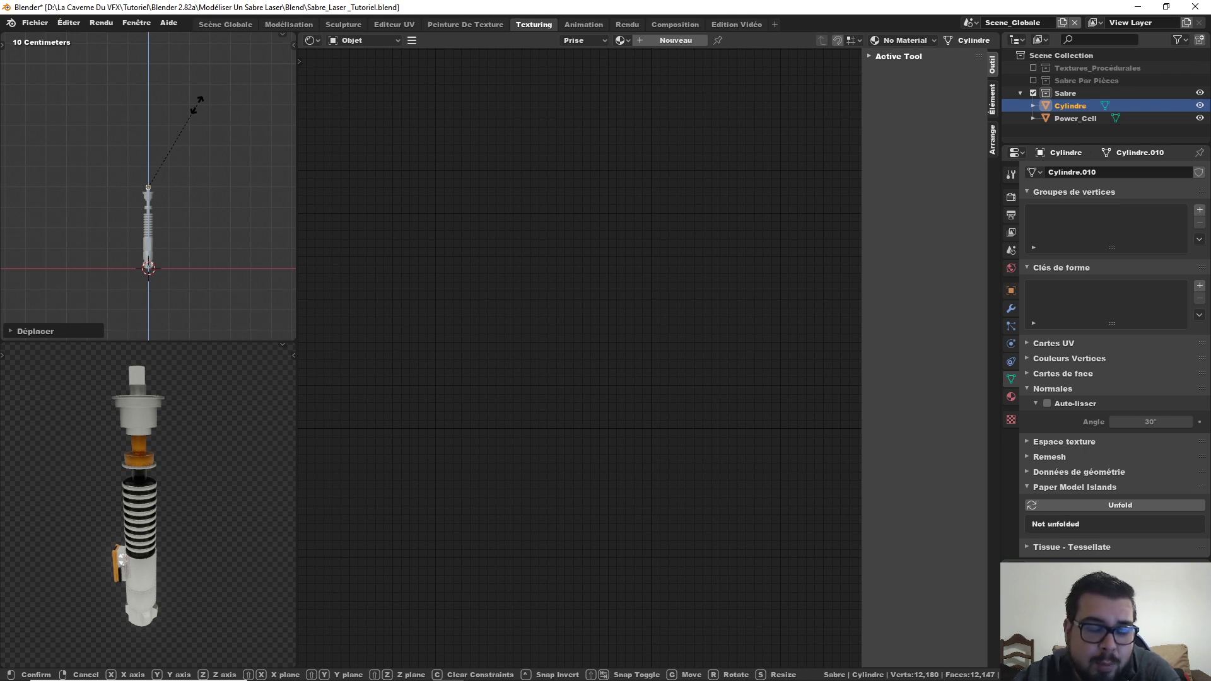
pyautogui.press('z')
pyautogui.click(192, 102)
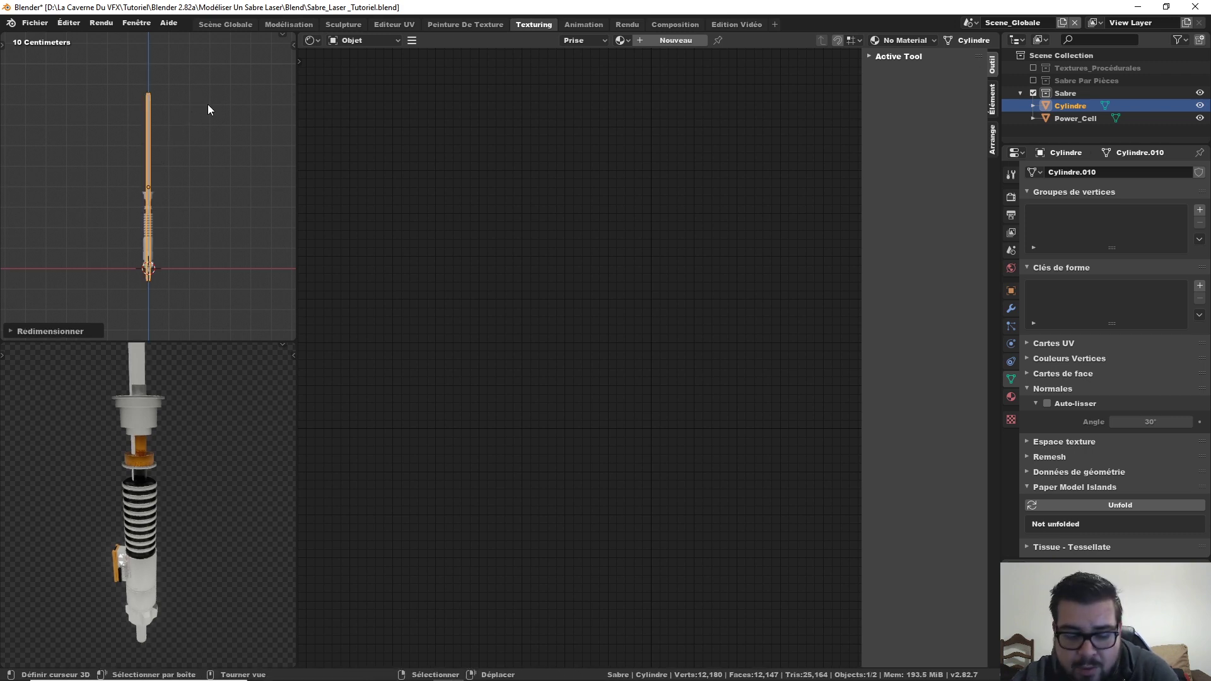
pyautogui.press('g')
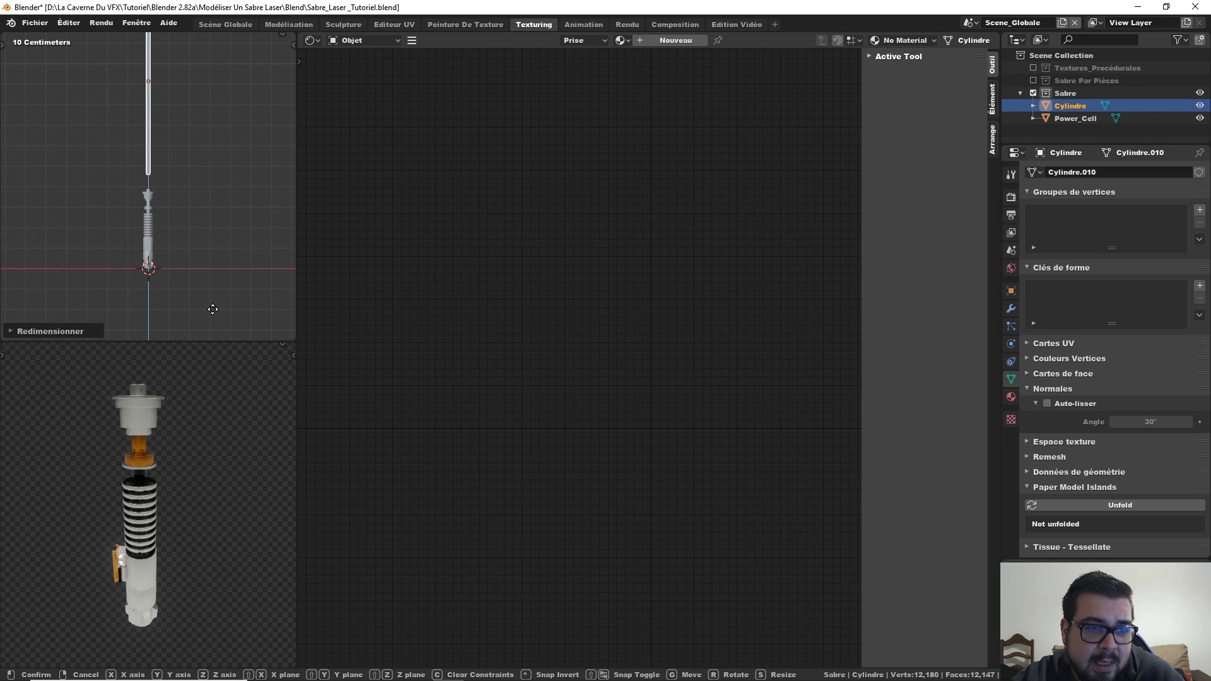
pyautogui.click(223, 145)
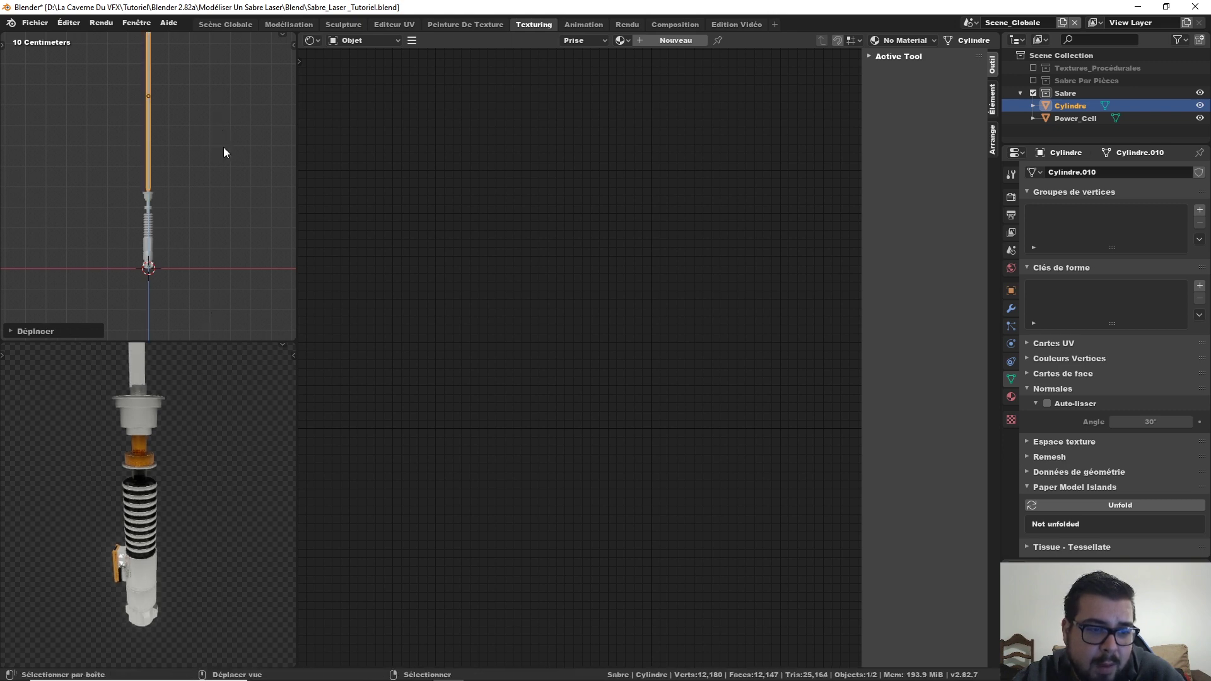
# - Centre the blade inside the emitter tube along Y, using the wireframe top view
pyautogui.scroll(5, 141, 417)
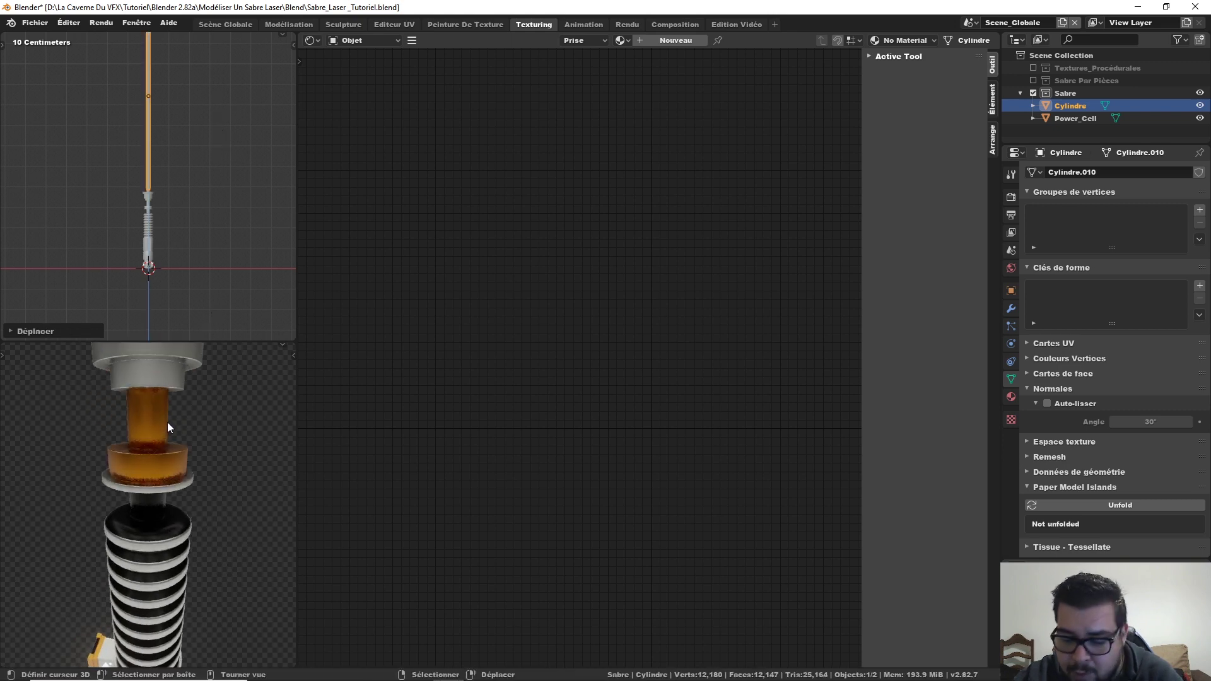
pyautogui.scroll(-3, 168, 422)
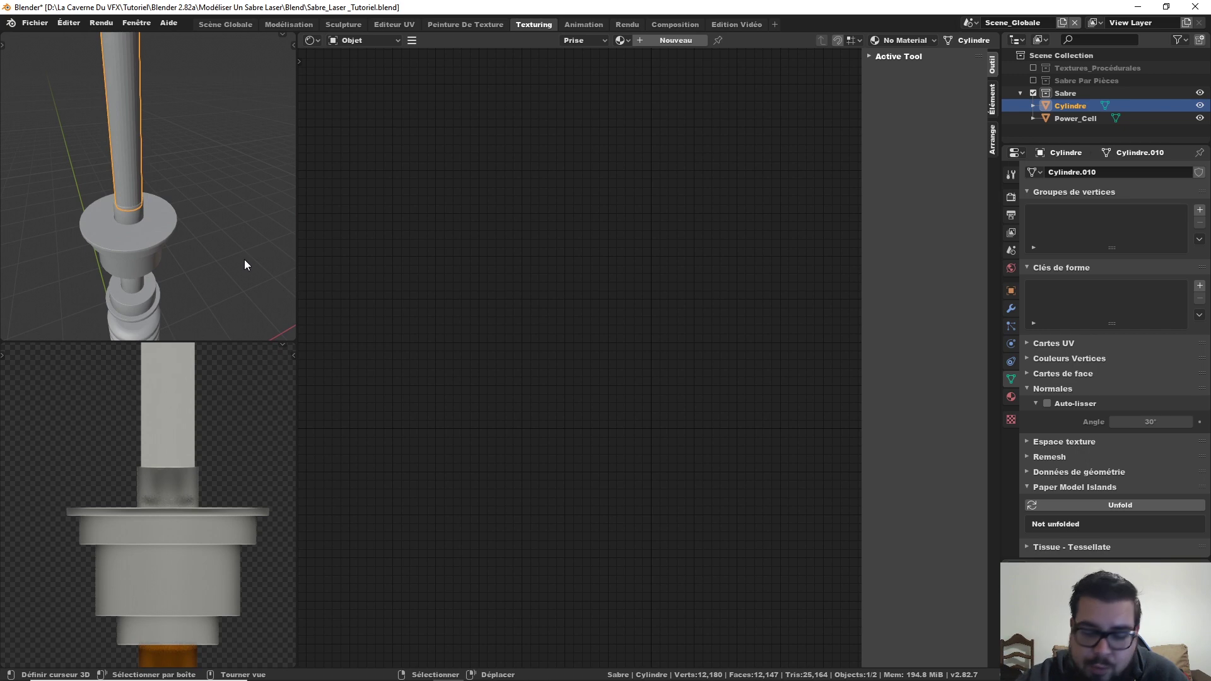
pyautogui.press('KP_7')
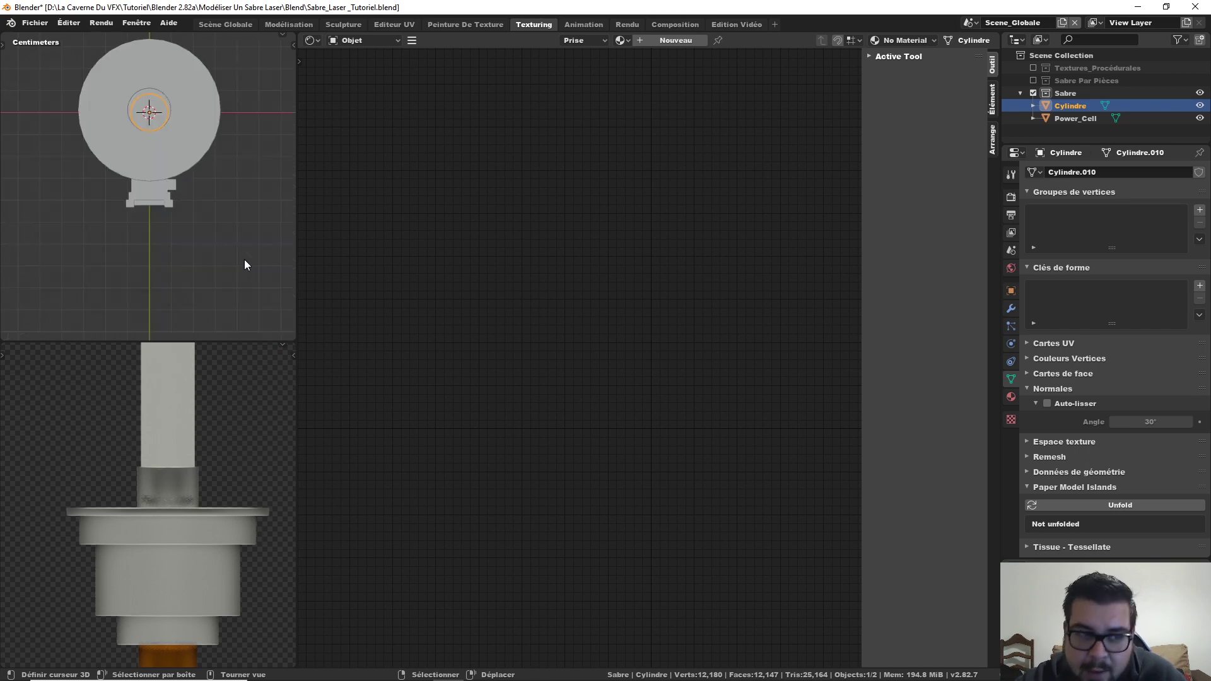
pyautogui.scroll(-2, 196, 159)
pyautogui.keyDown('shift'); pyautogui.moveTo(195, 159); pyautogui.dragTo(222, 214, button='middle'); pyautogui.keyUp('shift')
pyautogui.press('`')
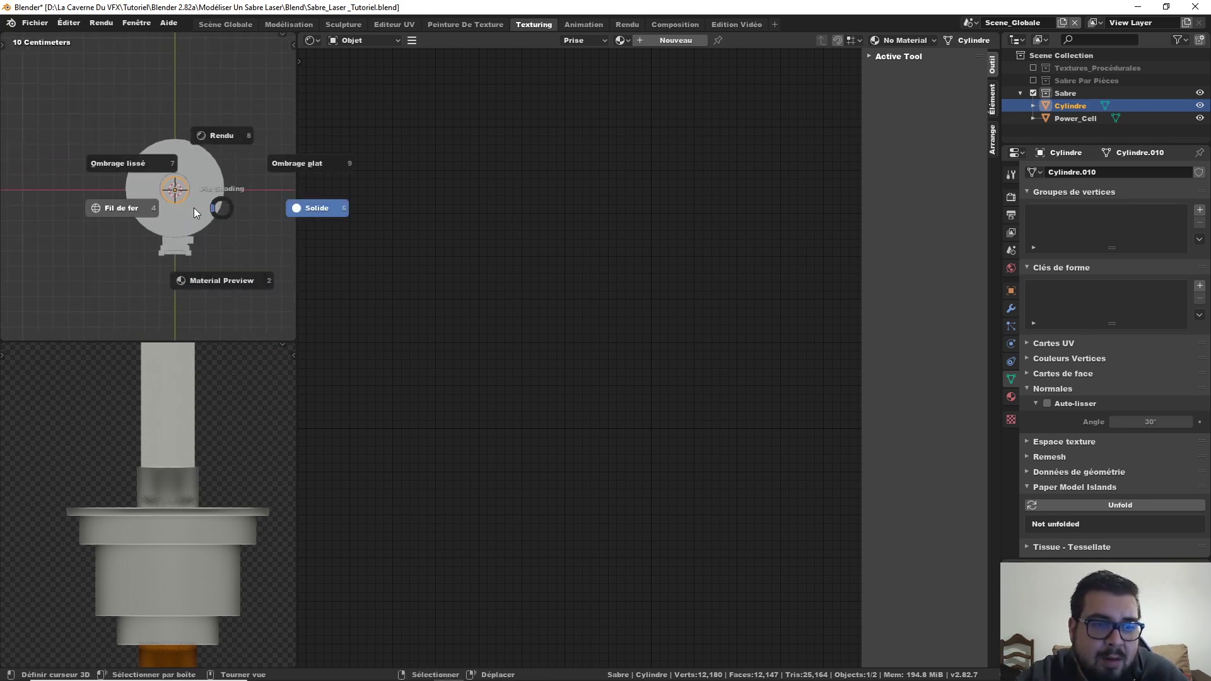
pyautogui.click(193, 205)
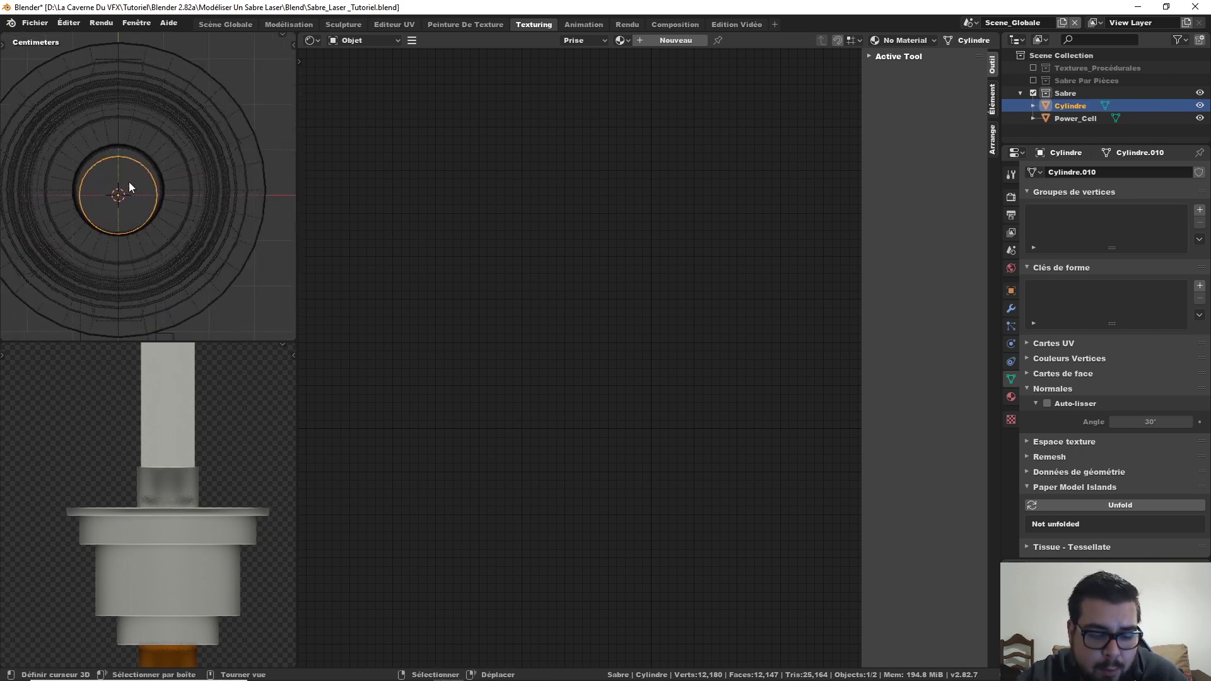
pyautogui.press('g')
pyautogui.press('y')
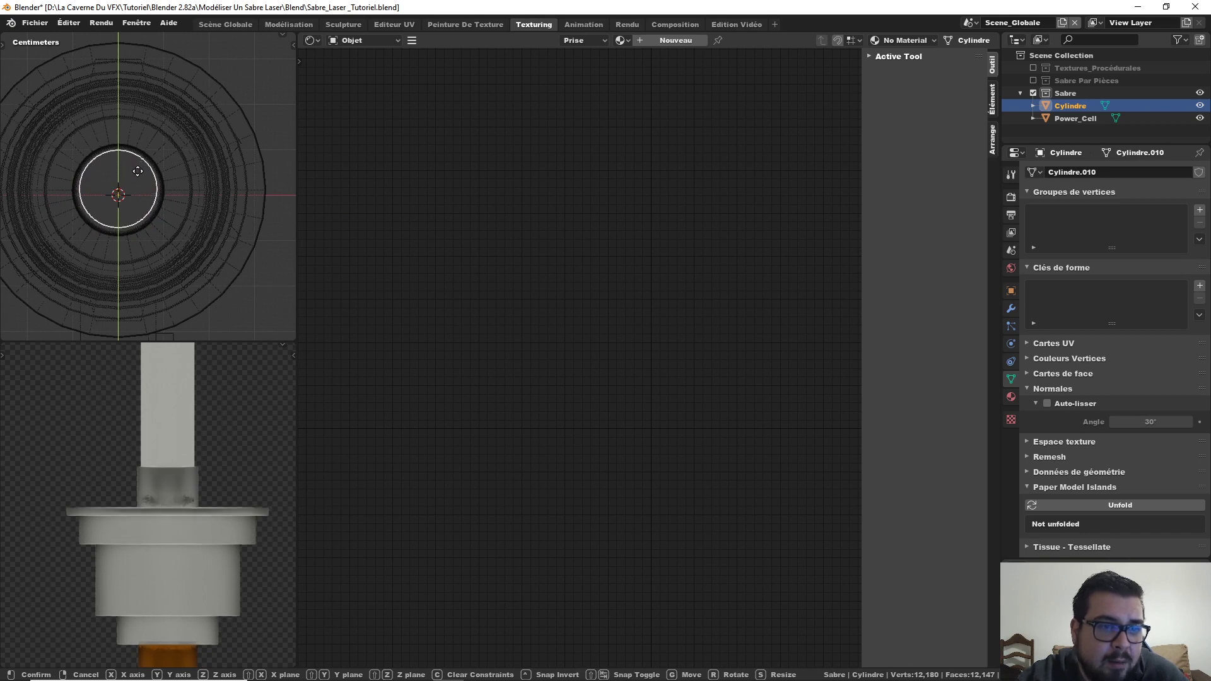
pyautogui.click(138, 189)
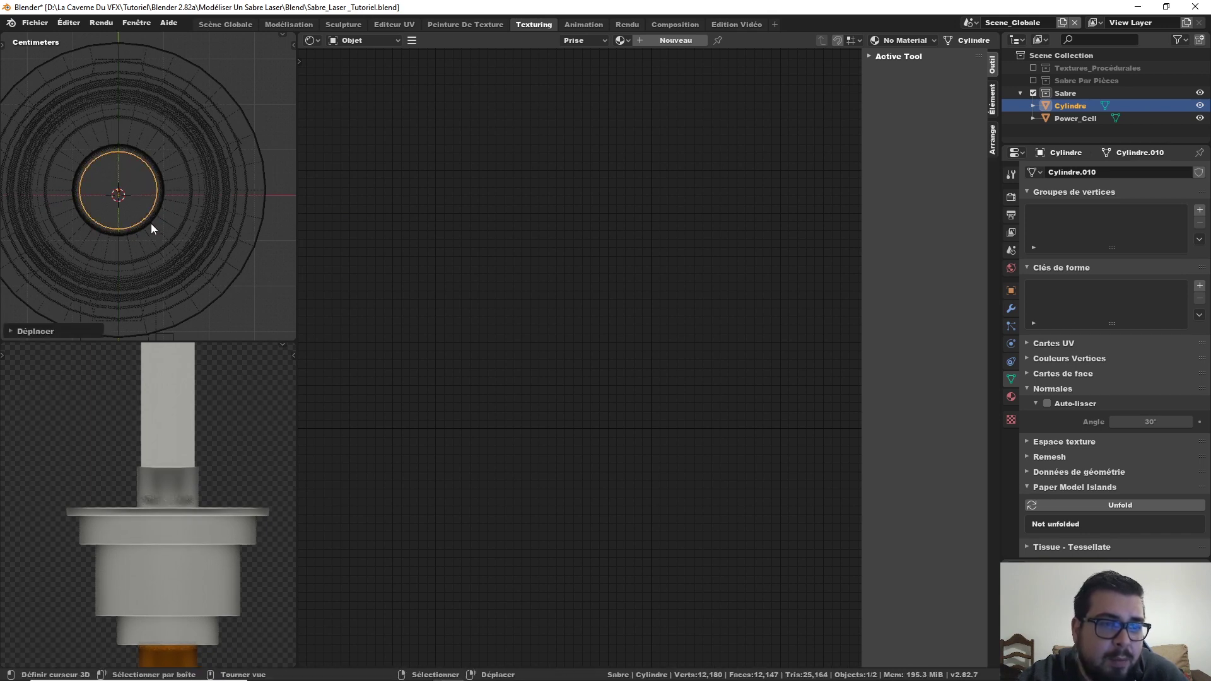
# - Restore solid shading in the viewport and apply the blade cylinder's transformations in front view
pyautogui.moveTo(152, 224)
pyautogui.mouseDown(button='middle')
pyautogui.moveTo(179, 215)
pyautogui.moveTo(236, 144)
pyautogui.moveTo(215, 164)
pyautogui.moveTo(241, 233)
pyautogui.moveTo(191, 131)
pyautogui.moveTo(194, 115)
pyautogui.moveTo(221, 236)
pyautogui.moveTo(206, 92)
pyautogui.moveTo(223, 57)
pyautogui.mouseUp(button='middle')
pyautogui.press('z')
pyautogui.click(267, 160)
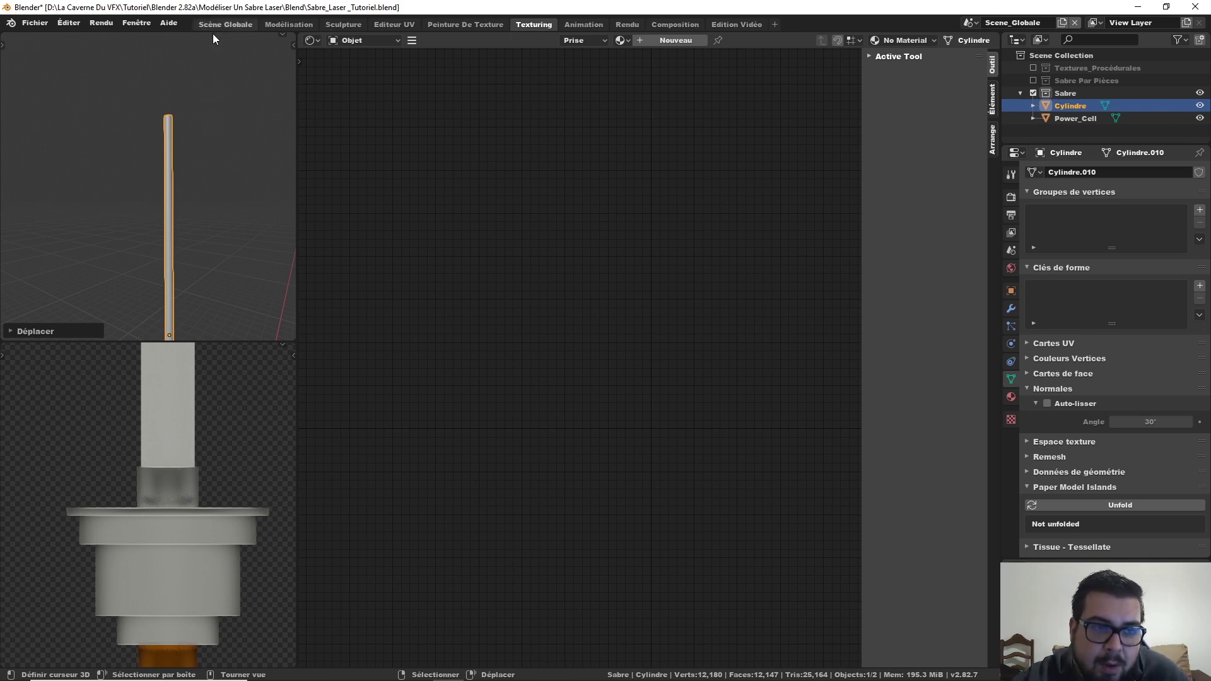
pyautogui.scroll(1, 215, 109)
pyautogui.press('KP_1')
pyautogui.keyDown('shift'); pyautogui.moveTo(214, 109); pyautogui.dragTo(189, 222, button='middle'); pyautogui.keyUp('shift')
pyautogui.press('q')
pyautogui.click(170, 202)
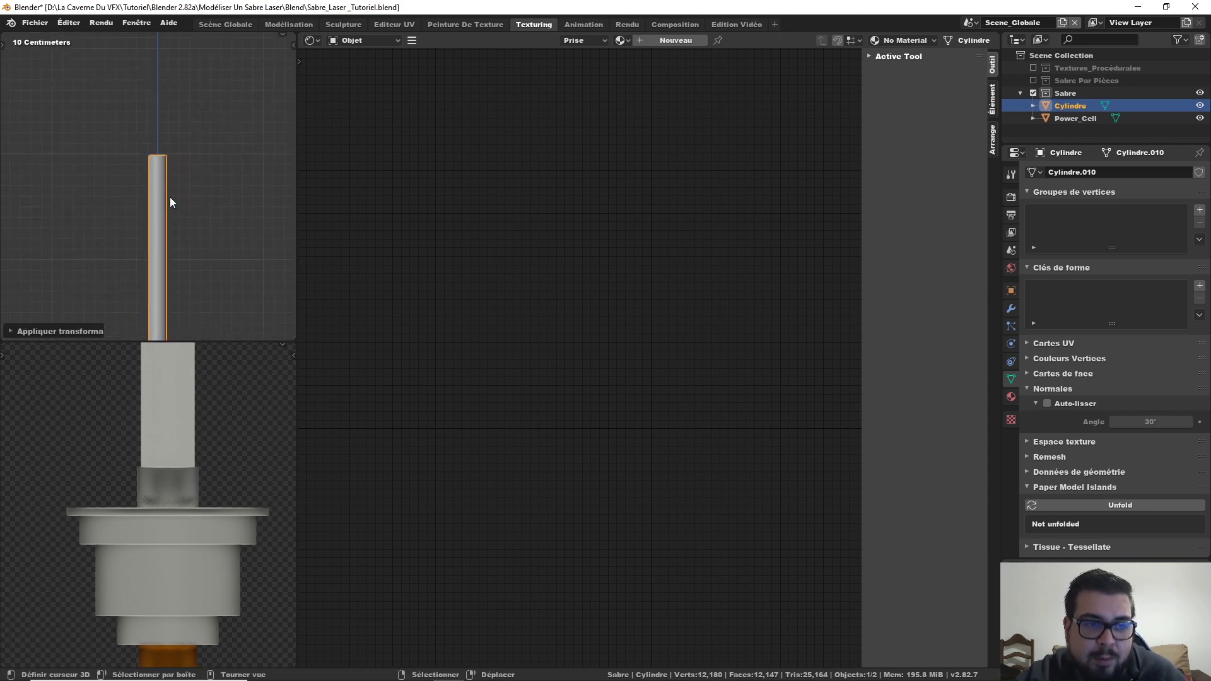
# - Set the blade cylinder's origin to its geometry
pyautogui.press('q')
pyautogui.click(135, 214)
pyautogui.scroll(6, 183, 167)
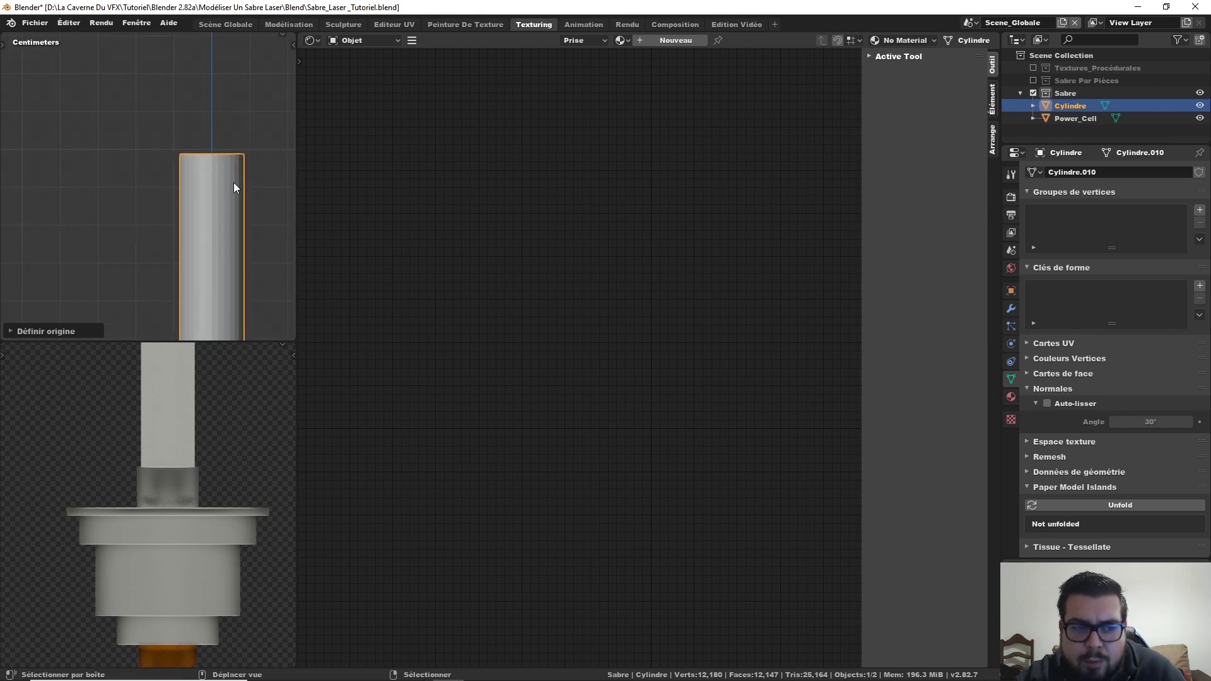
pyautogui.keyDown('shift'); pyautogui.moveTo(234, 185); pyautogui.dragTo(161, 197, button='middle'); pyautogui.keyUp('shift')
pyautogui.scroll(2, 195, 170)
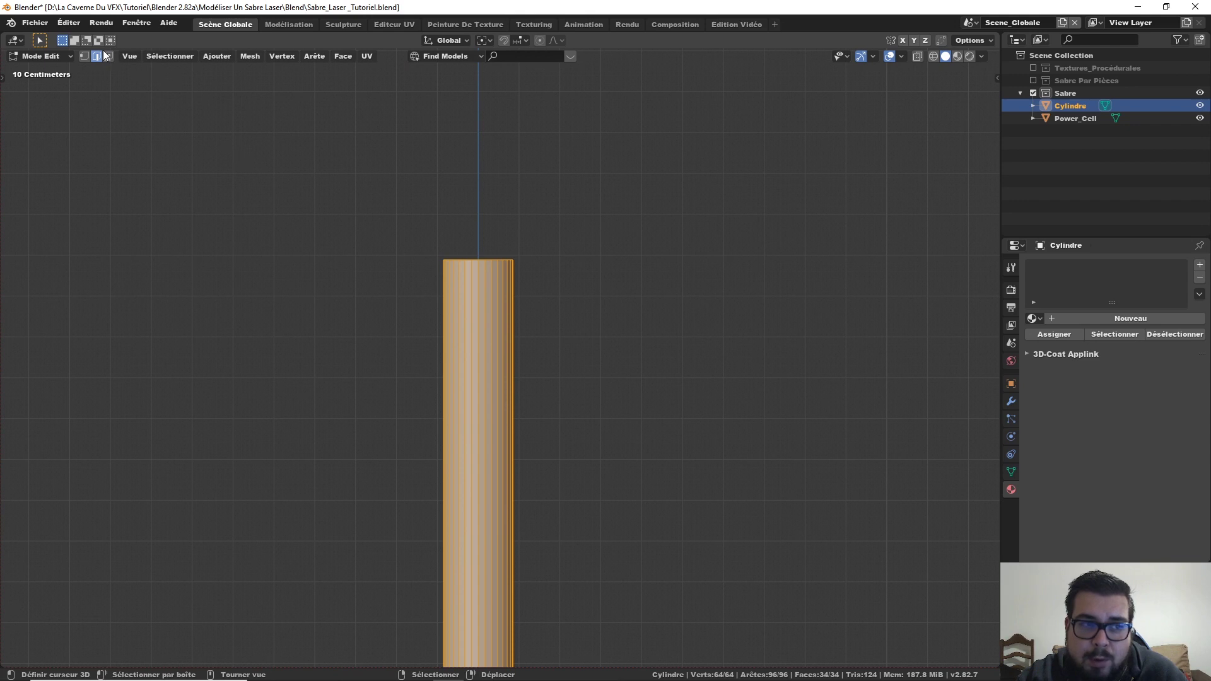
# - Round the blade's tip by bevelling the upper edge loop 0.075 m with 6 segments
pyautogui.keyDown('alt'); pyautogui.click(475, 259); pyautogui.keyUp('alt')
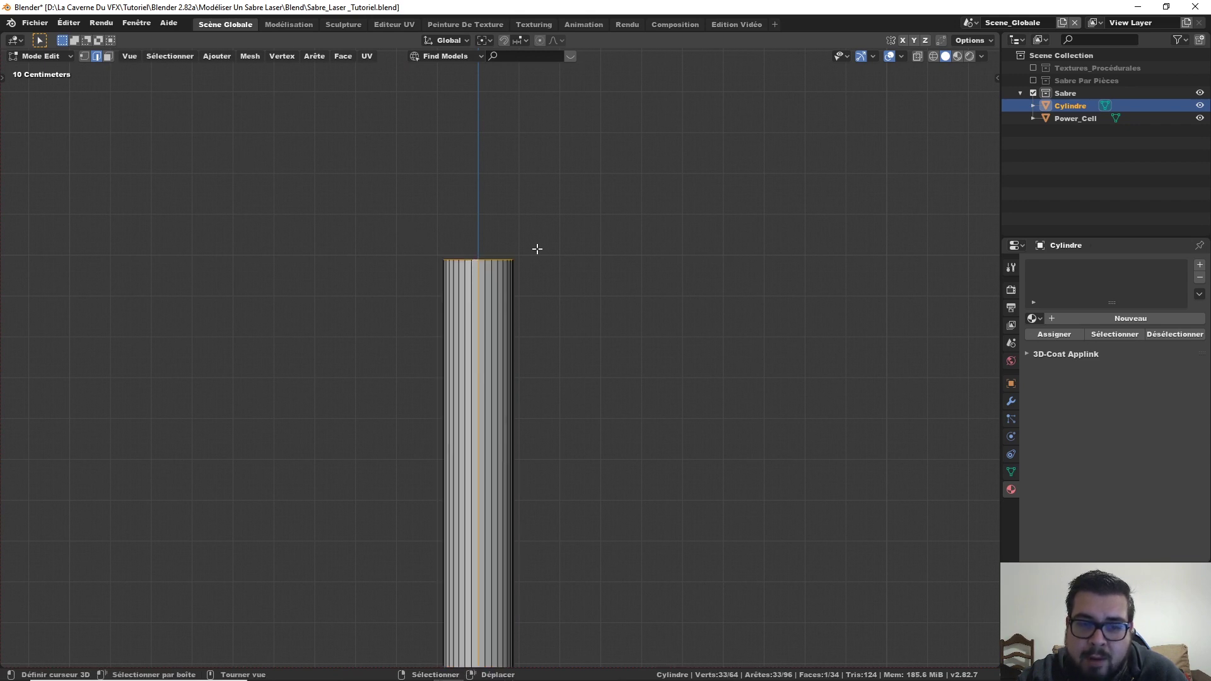
pyautogui.keyDown('shift'); pyautogui.click(480, 272); pyautogui.keyUp('shift')
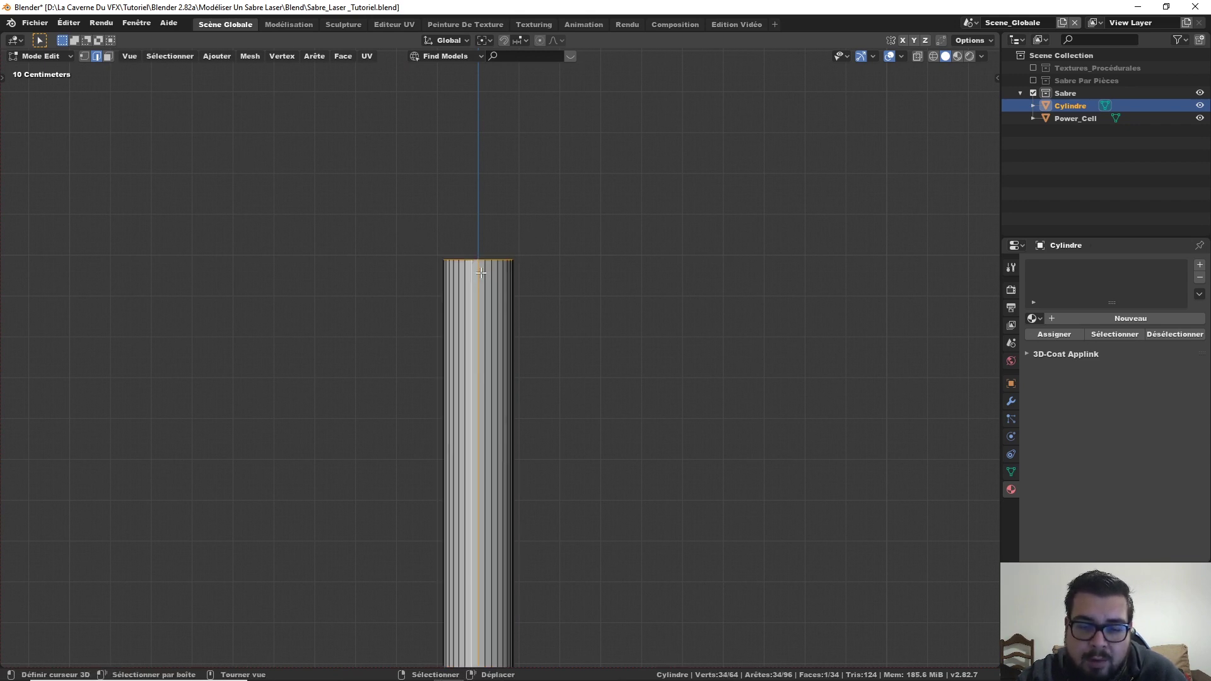
pyautogui.press('a')
pyautogui.click(481, 203)
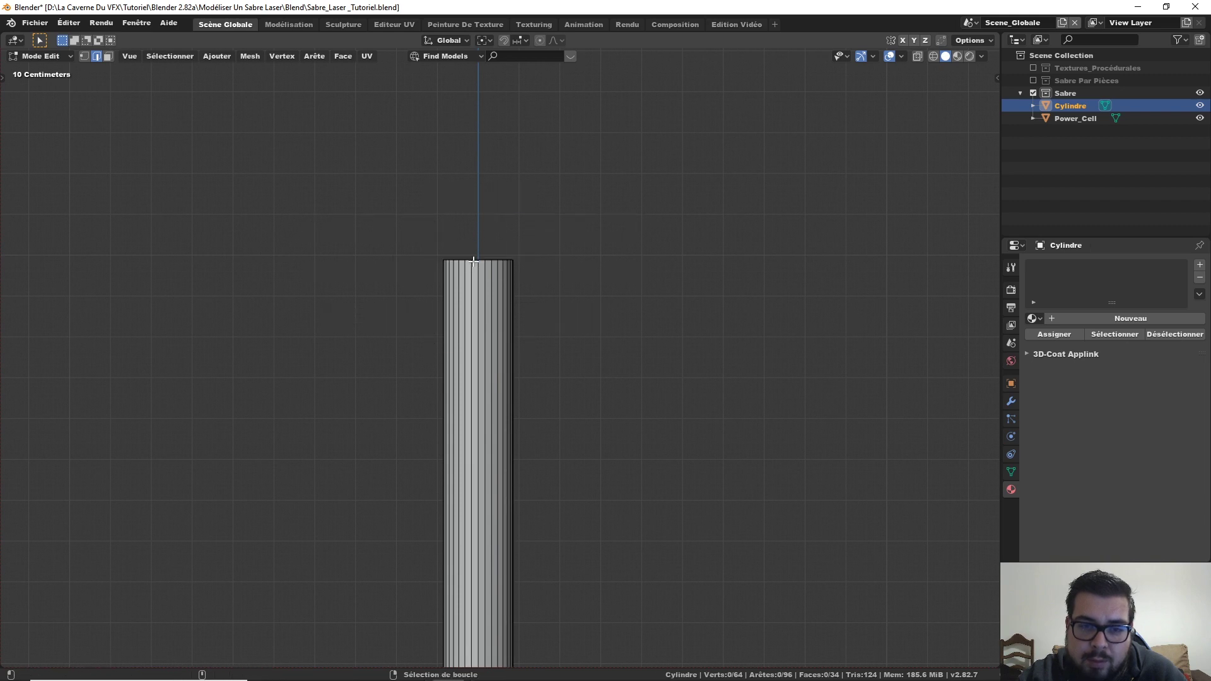
pyautogui.keyDown('alt'); pyautogui.click(475, 261); pyautogui.keyUp('alt')
pyautogui.hotkey('ctrl', 'b')
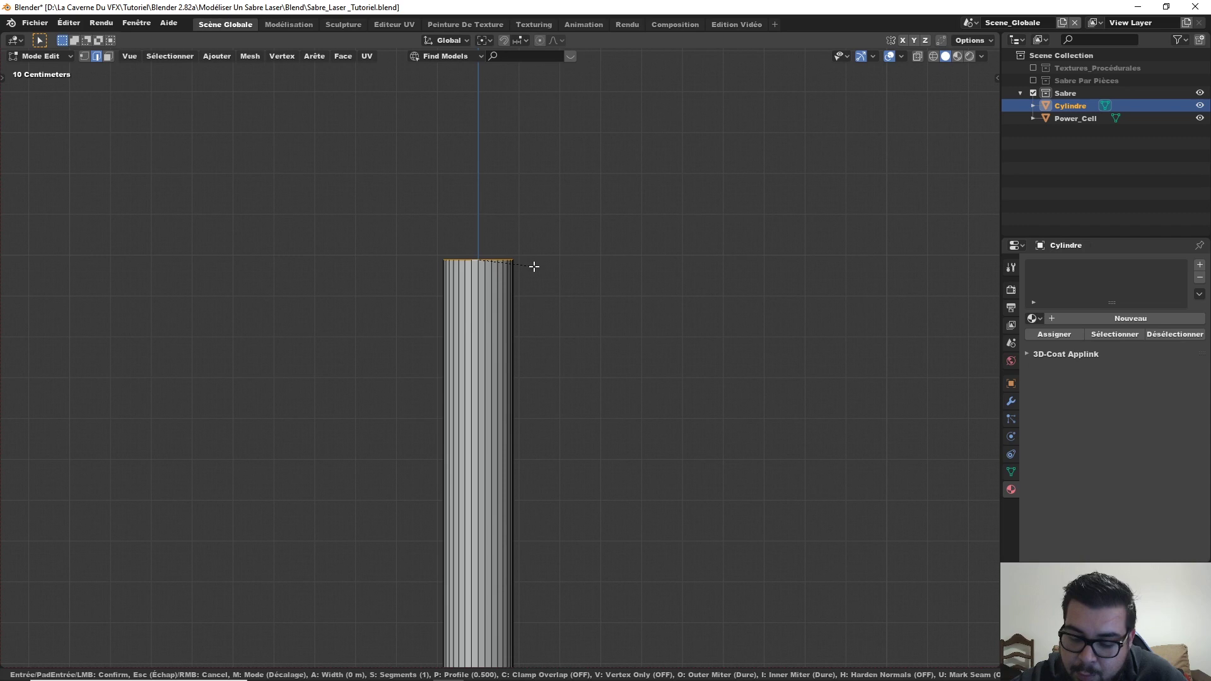
pyautogui.write('25')
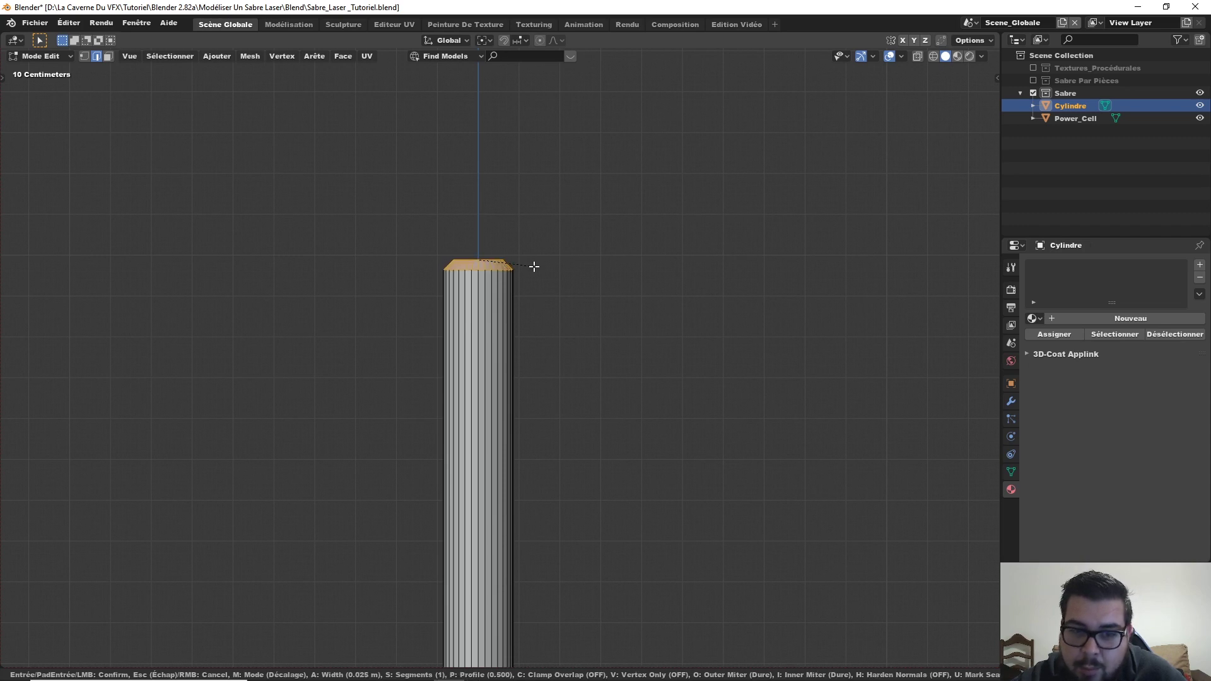
pyautogui.press('BackSpace')
pyautogui.press('BackSpace')
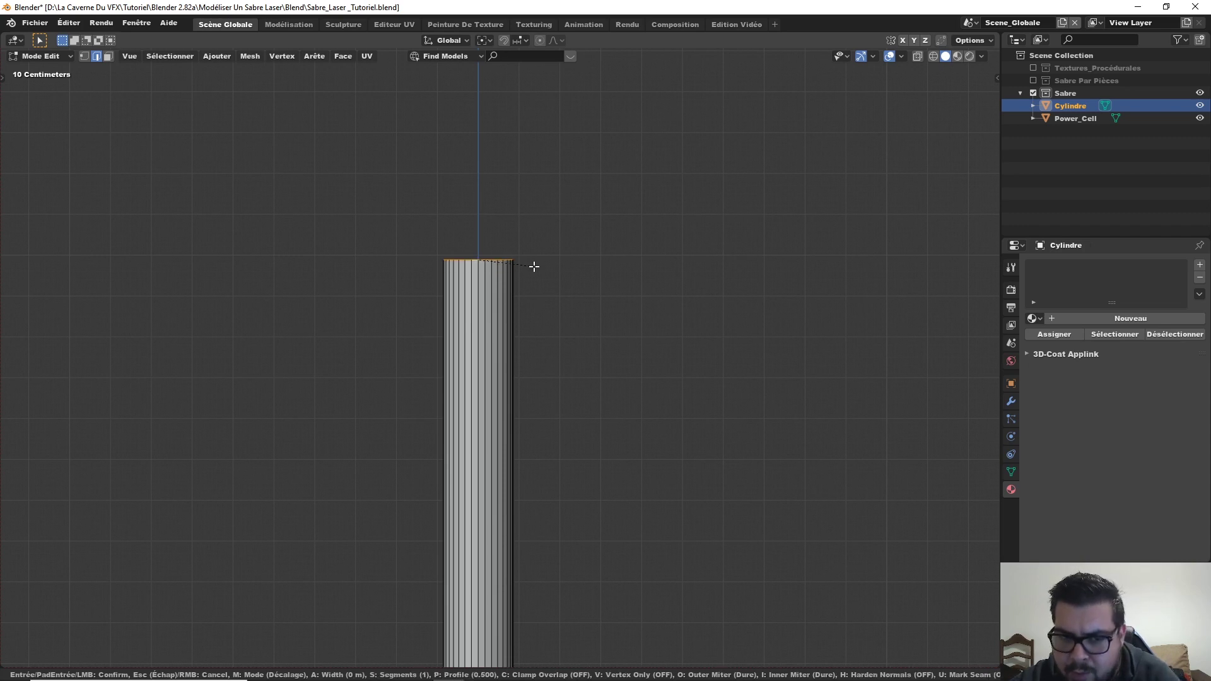
pyautogui.write('75')
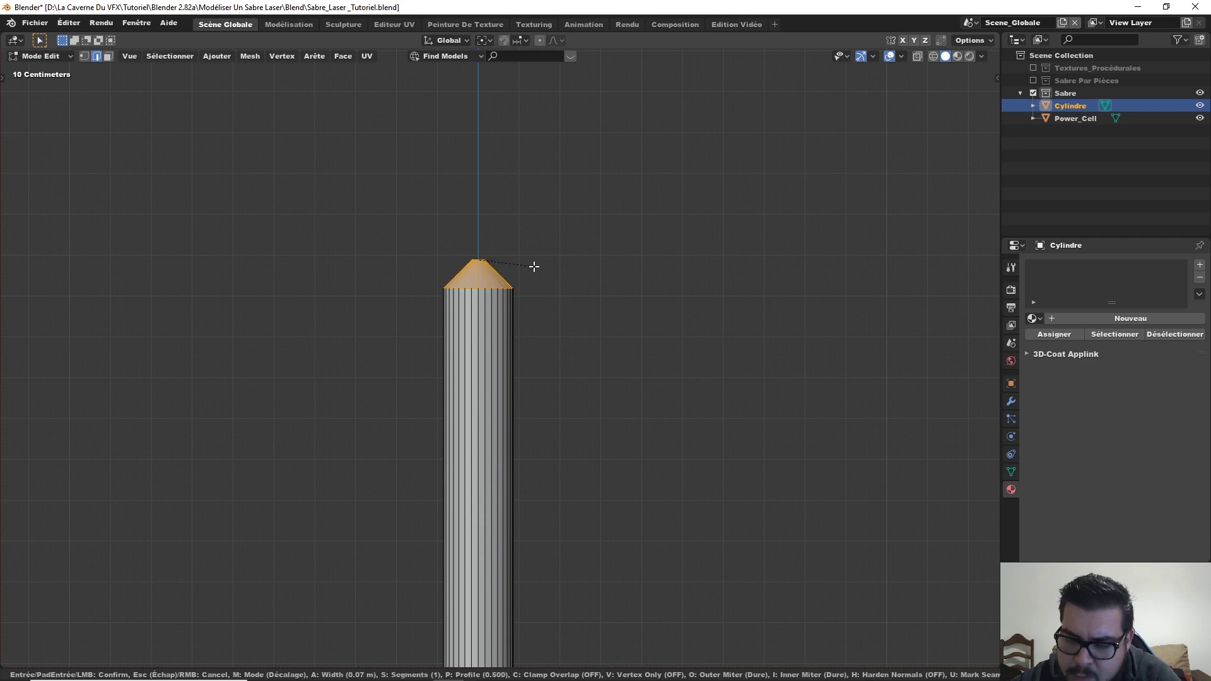
pyautogui.scroll(3, 534, 266)
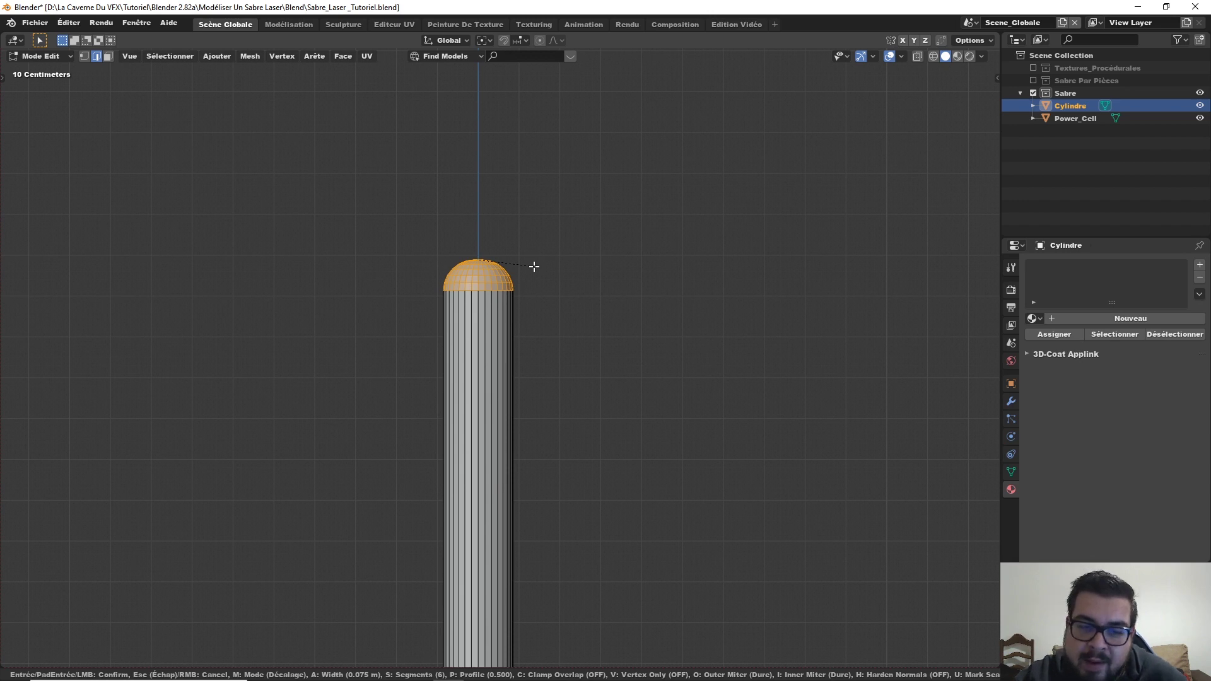
pyautogui.click(535, 267)
pyautogui.scroll(6, 528, 257)
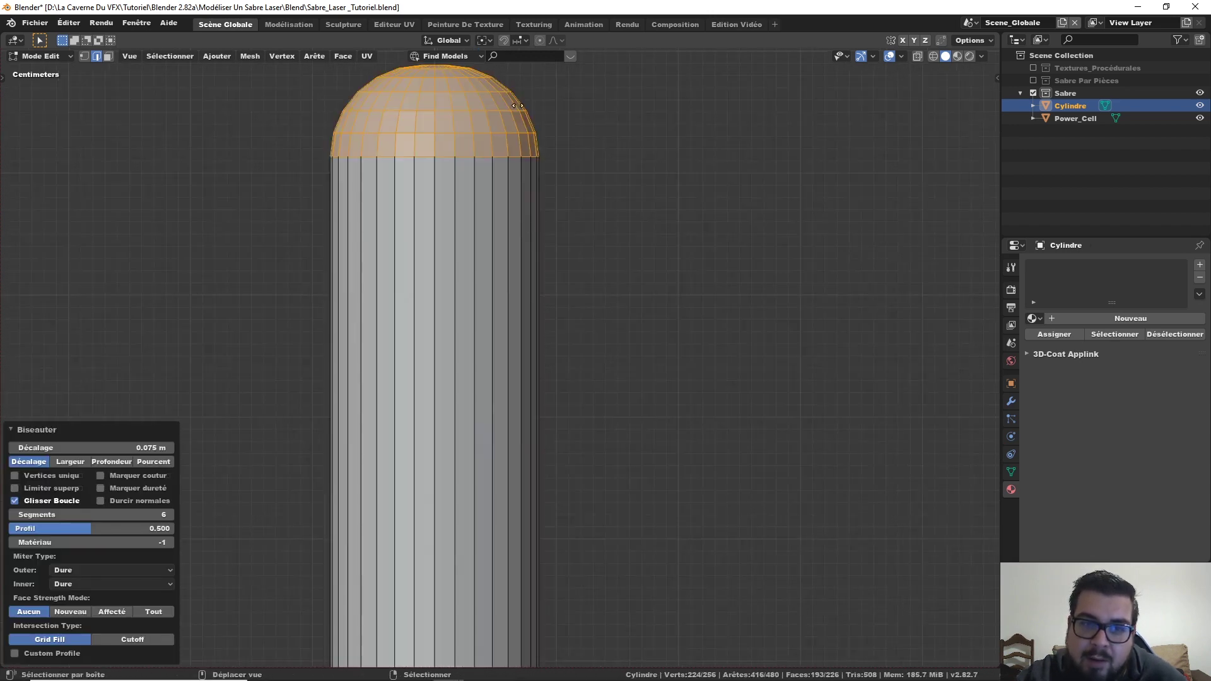
# - Return the blade cylinder to Object Mode, shade it smooth and enable Auto Smooth on its normals
pyautogui.press('Tab')
pyautogui.scroll(-5, 528, 135)
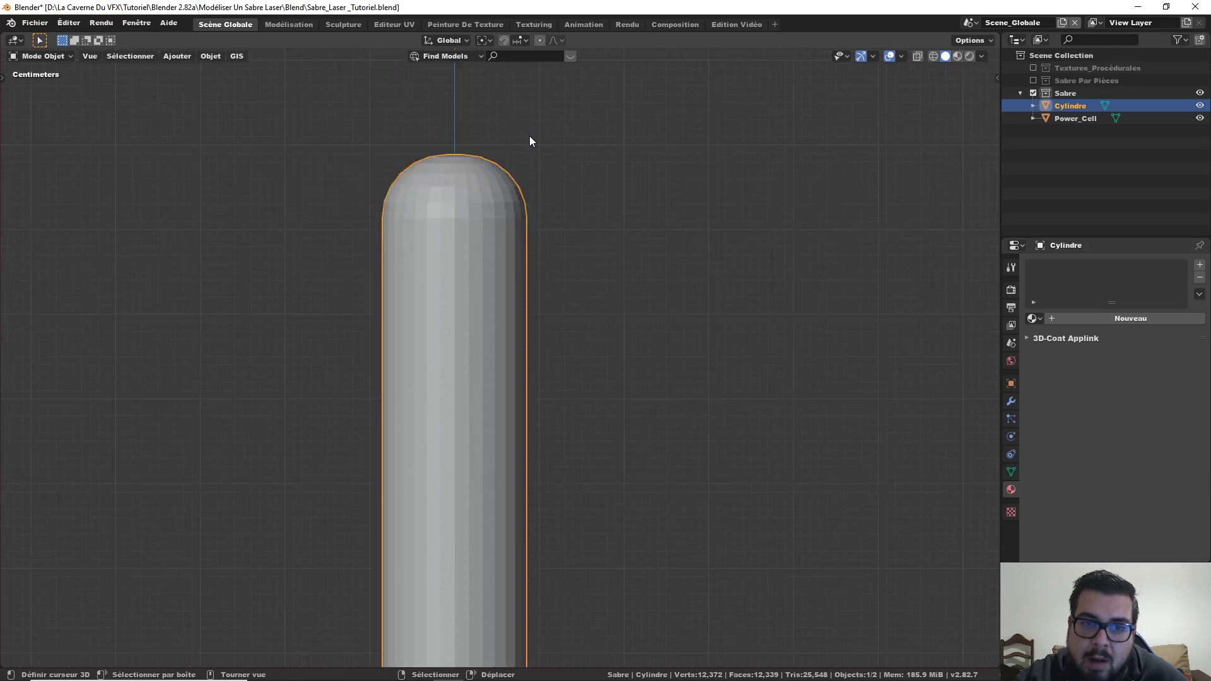
pyautogui.rightClick(536, 200)
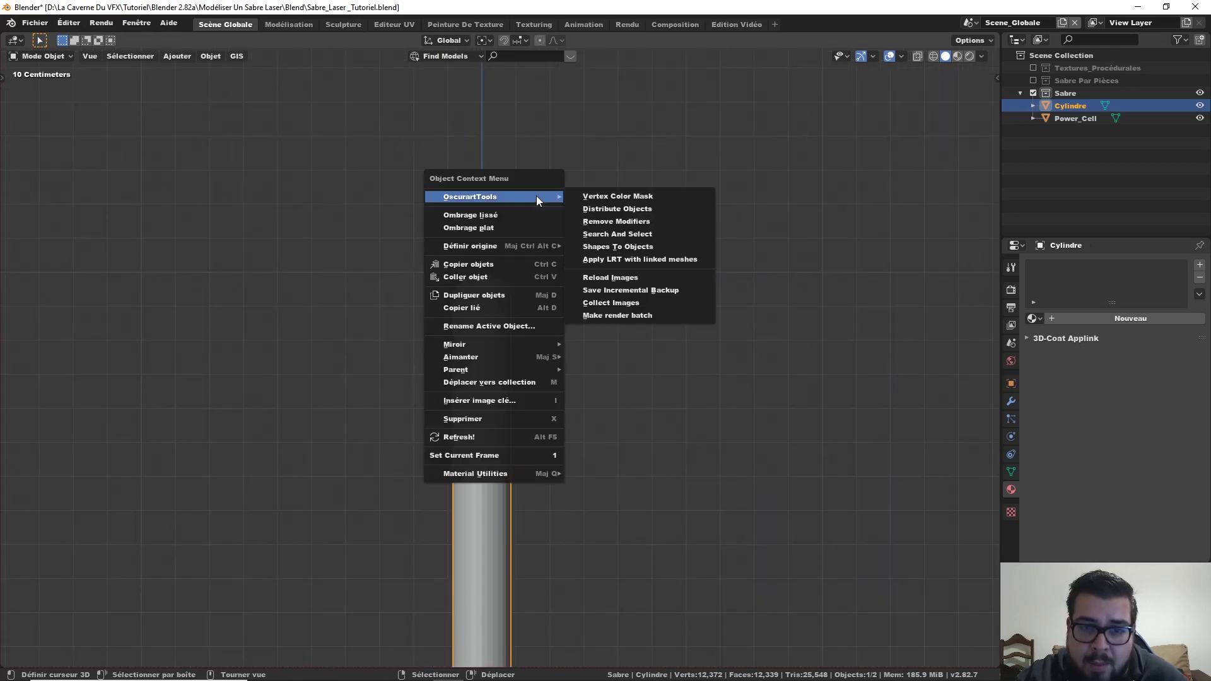
pyautogui.click(499, 215)
pyautogui.keyDown('shift'); pyautogui.moveTo(663, 418); pyautogui.dragTo(647, 342, button='middle'); pyautogui.keyUp('shift')
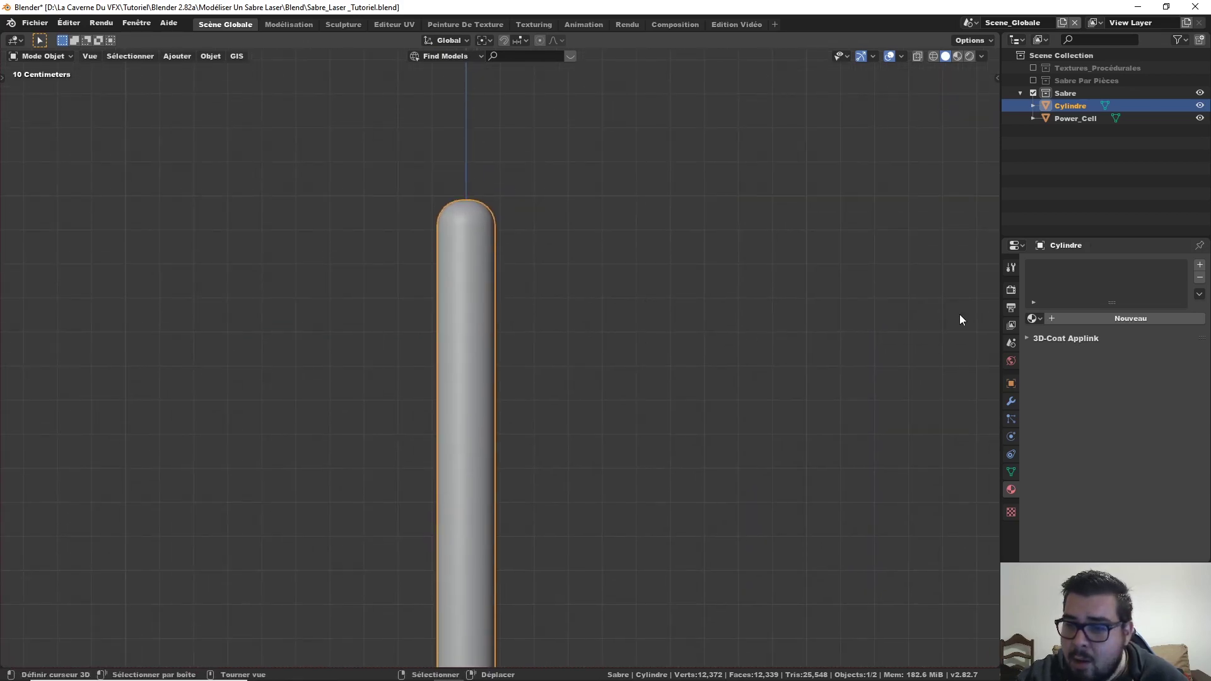
pyautogui.click(1011, 471)
pyautogui.click(1047, 374)
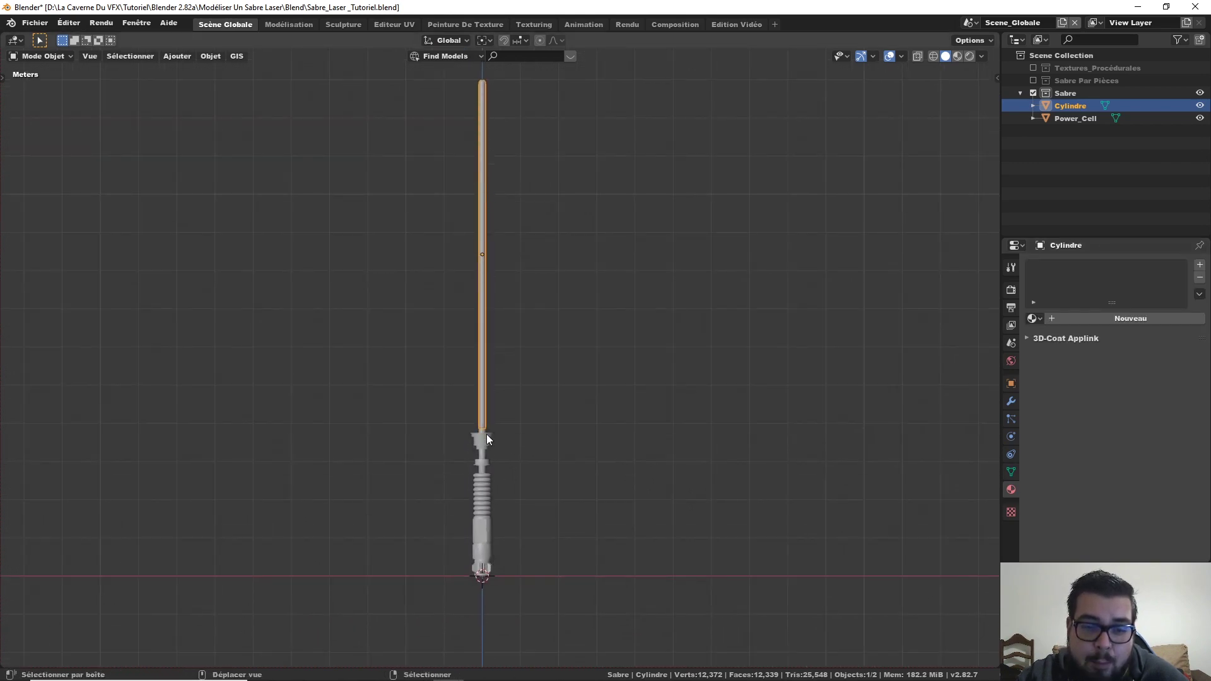
# - Join the blade cylinder into the Power_Cell hilt object and switch to the Texturing workspace
pyautogui.keyDown('shift'); pyautogui.click(483, 451); pyautogui.keyUp('shift')
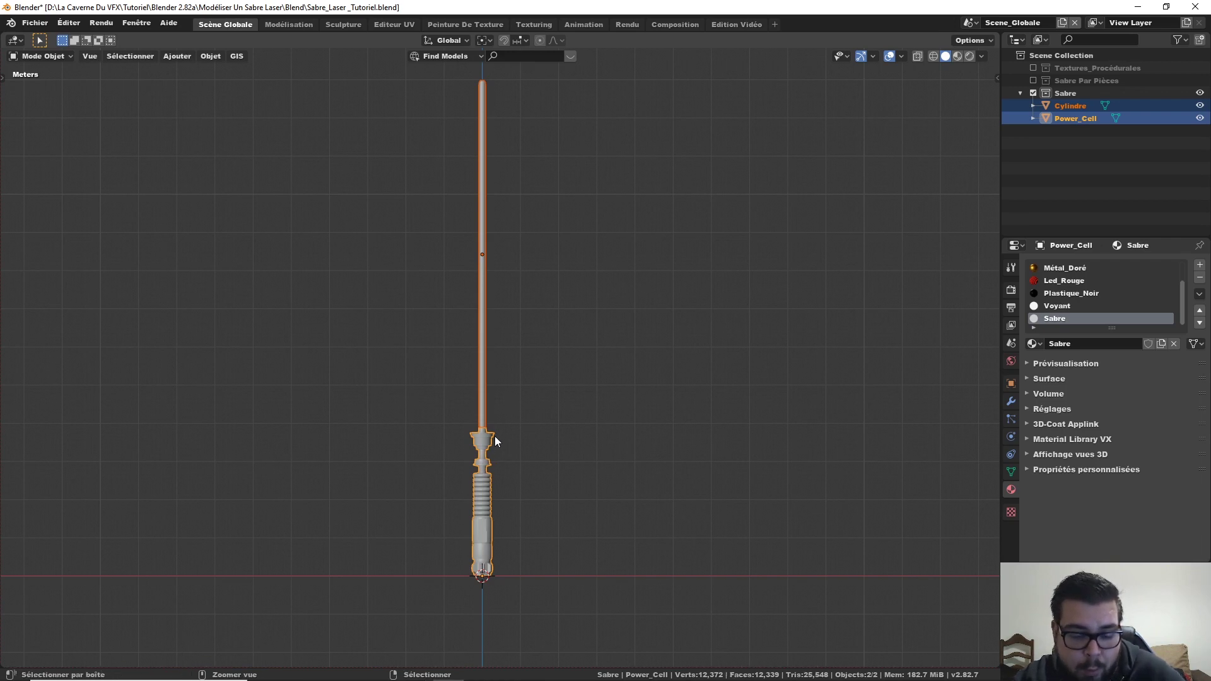
pyautogui.hotkey('ctrl', 'j')
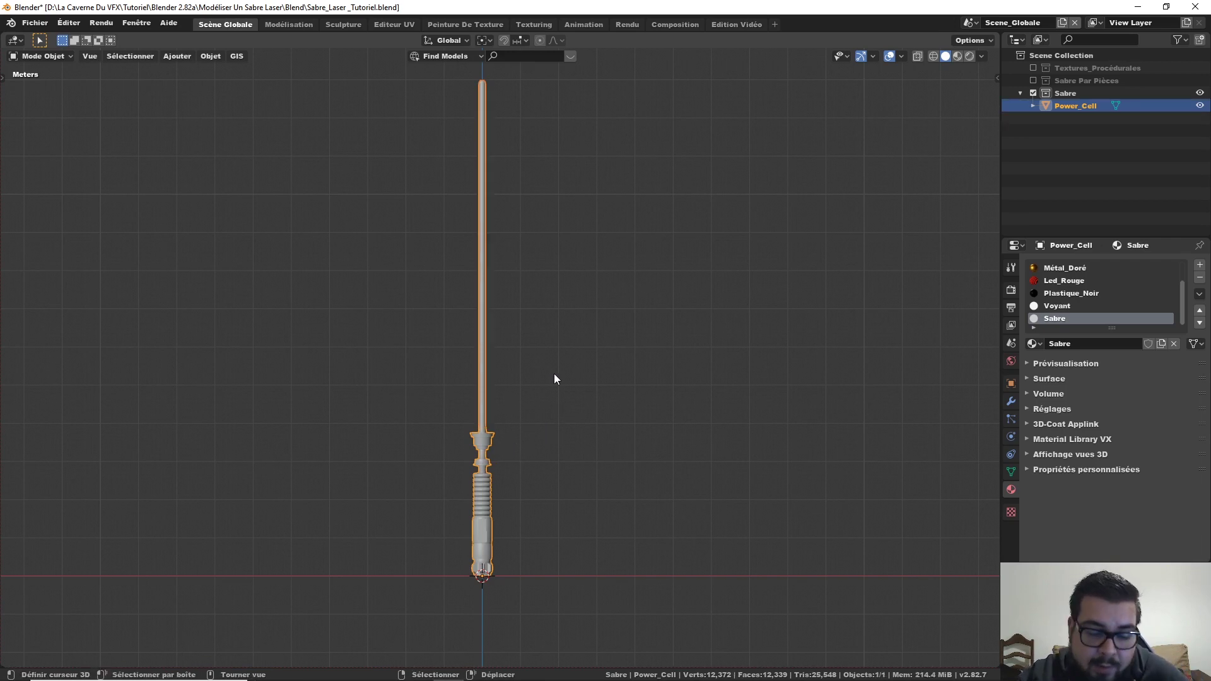
pyautogui.click(533, 24)
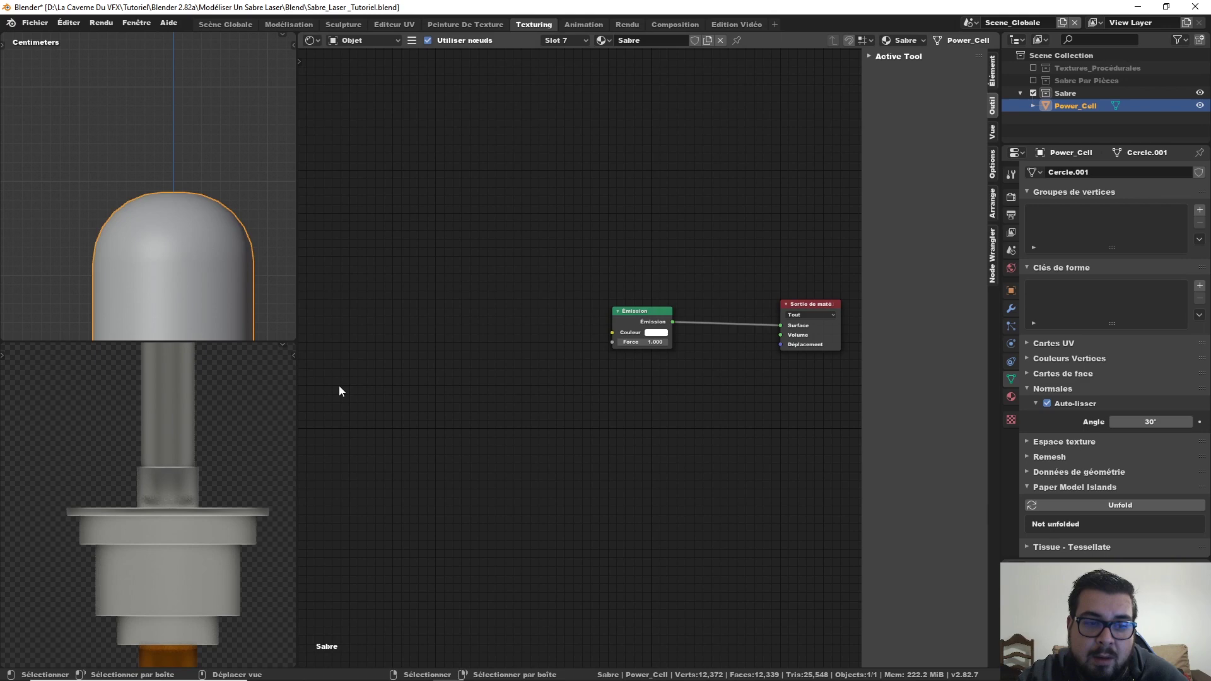
# - Select the whole linked blade mesh in Edit Mode, assign the Sabre material to it and return to Object Mode
pyautogui.scroll(-6, 261, 297)
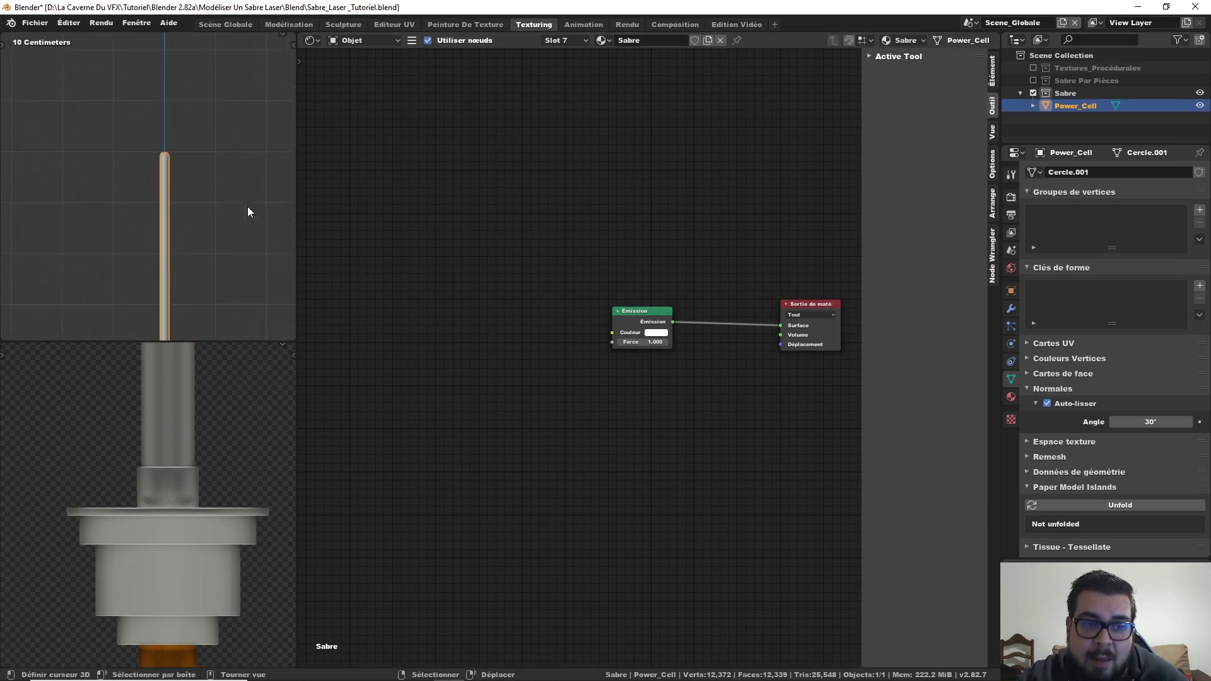
pyautogui.press('Tab')
pyautogui.keyDown('shift'); pyautogui.moveTo(180, 212); pyautogui.dragTo(213, 149, button='middle'); pyautogui.keyUp('shift')
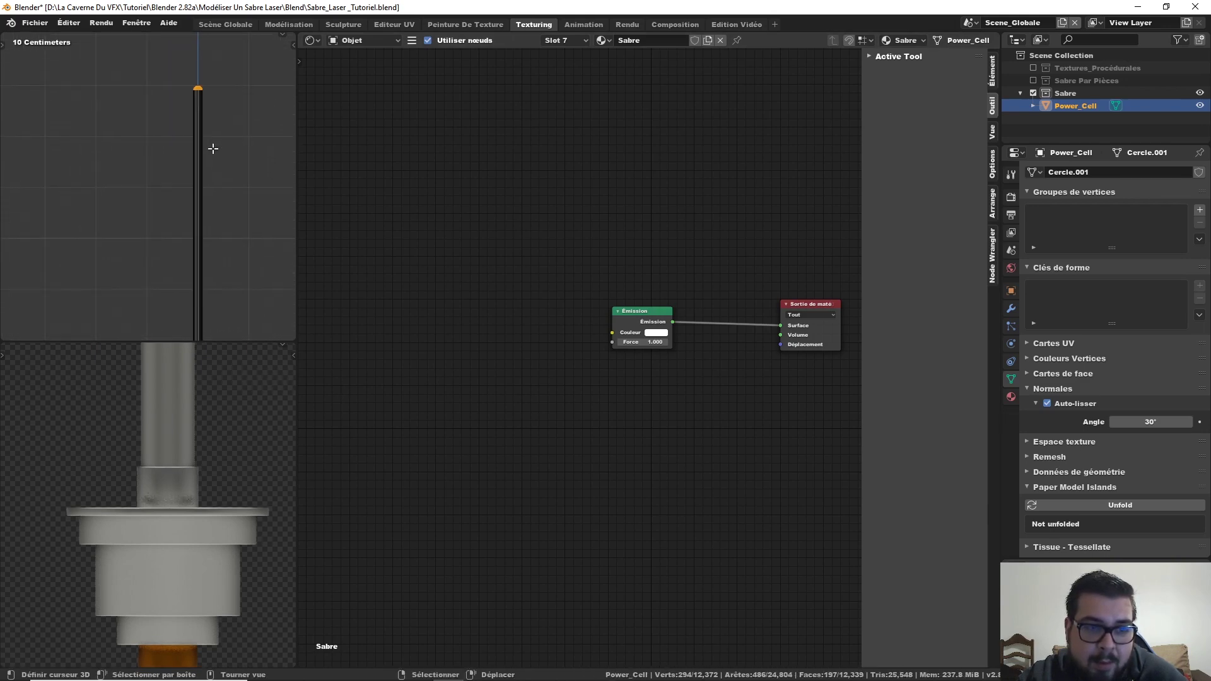
pyautogui.press('l')
pyautogui.scroll(-2, 221, 197)
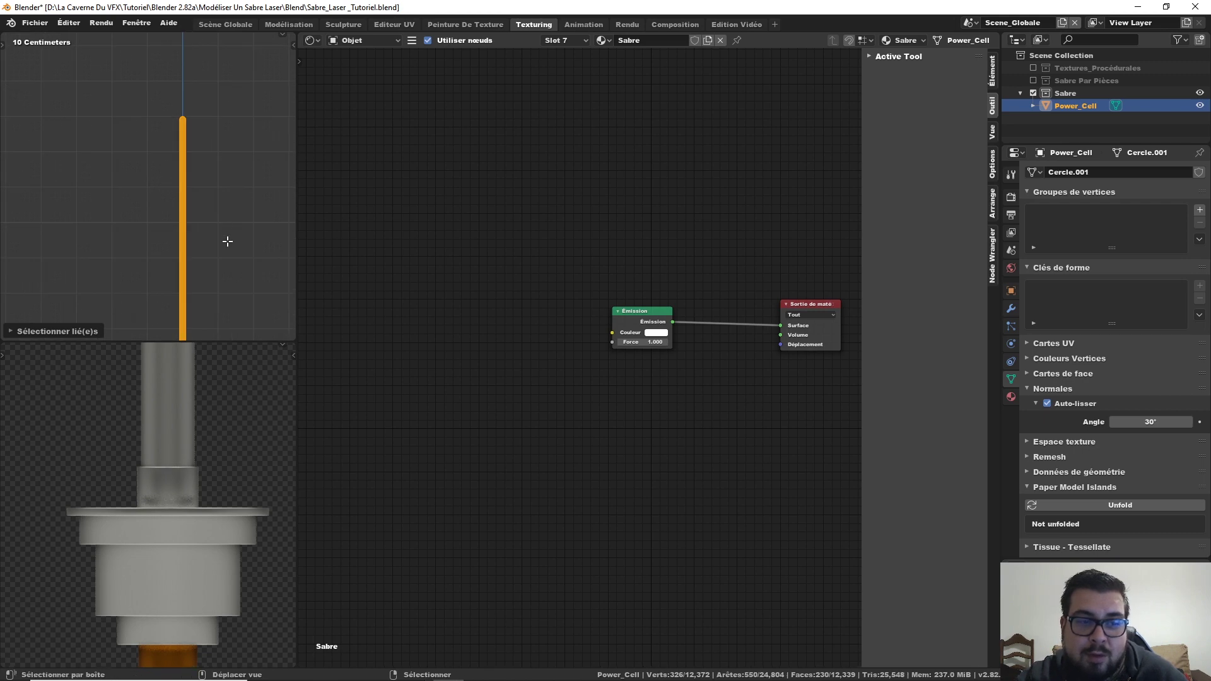
pyautogui.keyDown('shift'); pyautogui.moveTo(227, 244); pyautogui.dragTo(230, 122, button='middle'); pyautogui.keyUp('shift')
pyautogui.scroll(-2, 202, 175)
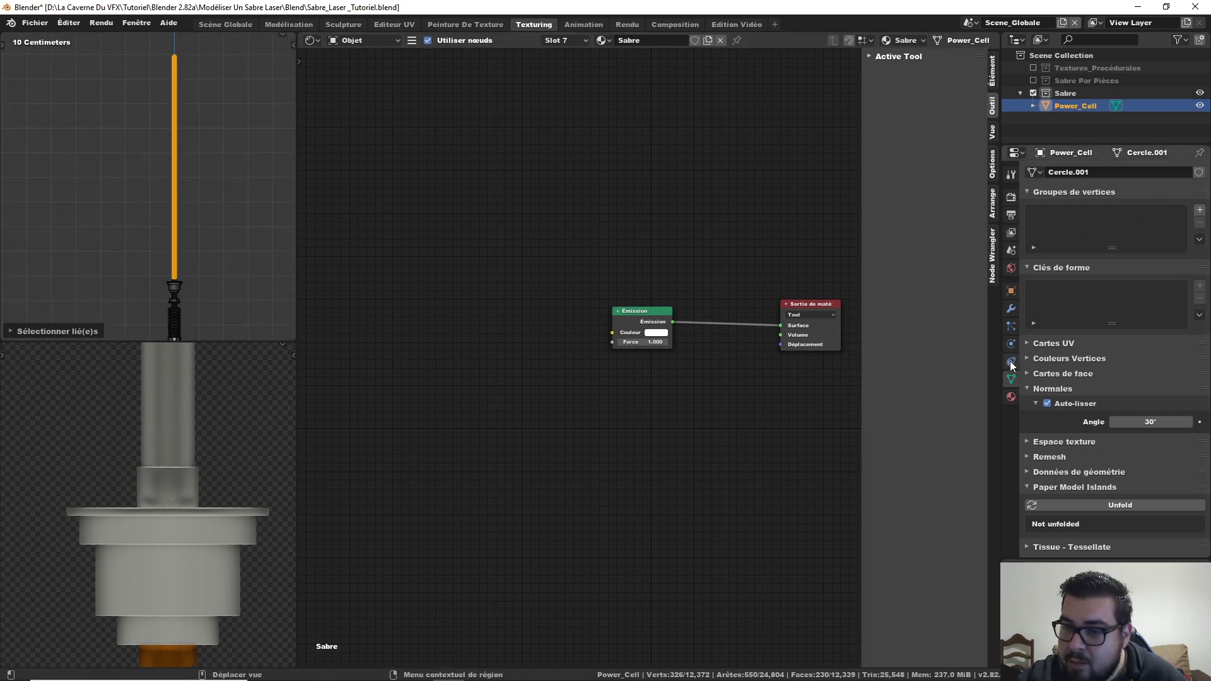
pyautogui.click(1011, 397)
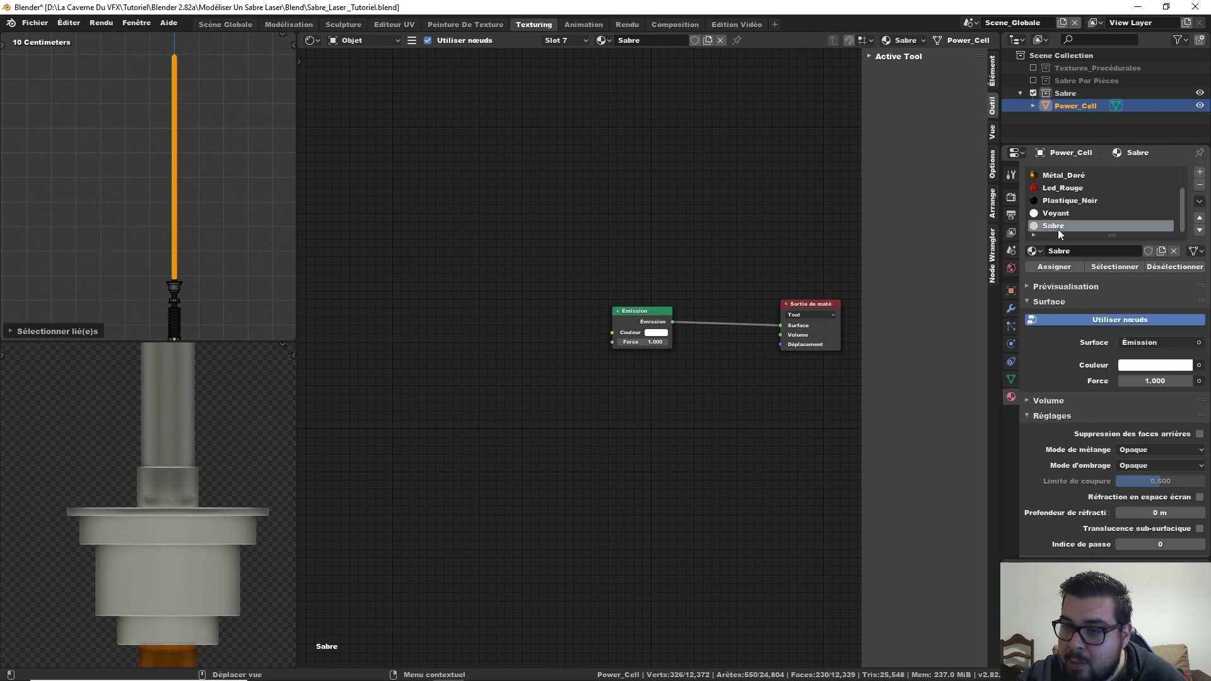
pyautogui.click(1066, 270)
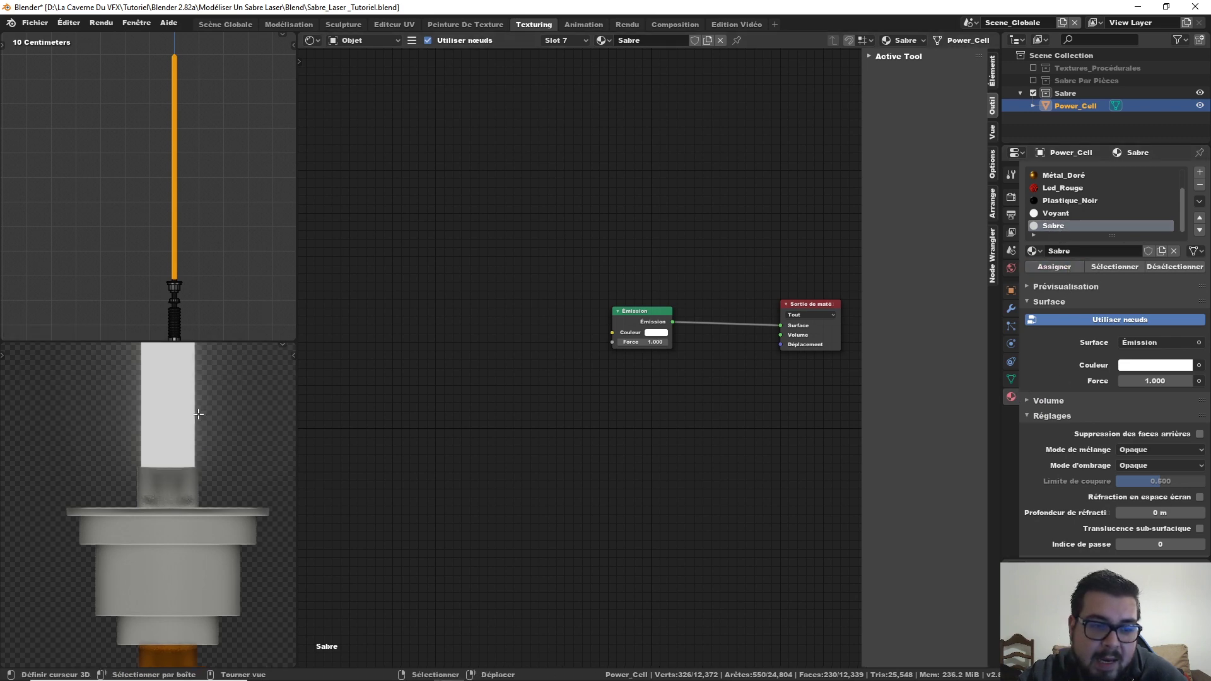
pyautogui.press('Tab')
# - Change the Sabre material's Emission colour to a saturated blue
pyautogui.scroll(-5, 196, 413)
pyautogui.keyDown('shift'); pyautogui.moveTo(195, 408); pyautogui.dragTo(184, 540, button='middle'); pyautogui.keyUp('shift')
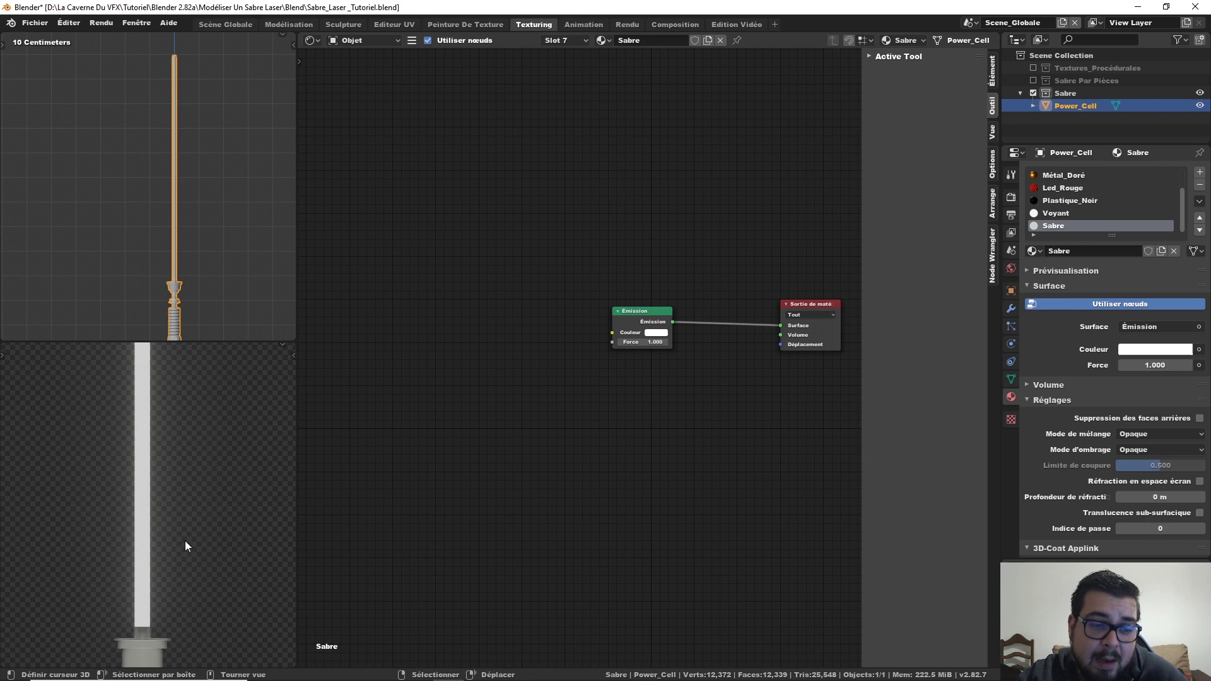
pyautogui.scroll(-4, 187, 528)
pyautogui.keyDown('shift'); pyautogui.moveTo(197, 454); pyautogui.dragTo(206, 550, button='middle'); pyautogui.keyUp('shift')
pyautogui.scroll(-3, 207, 551)
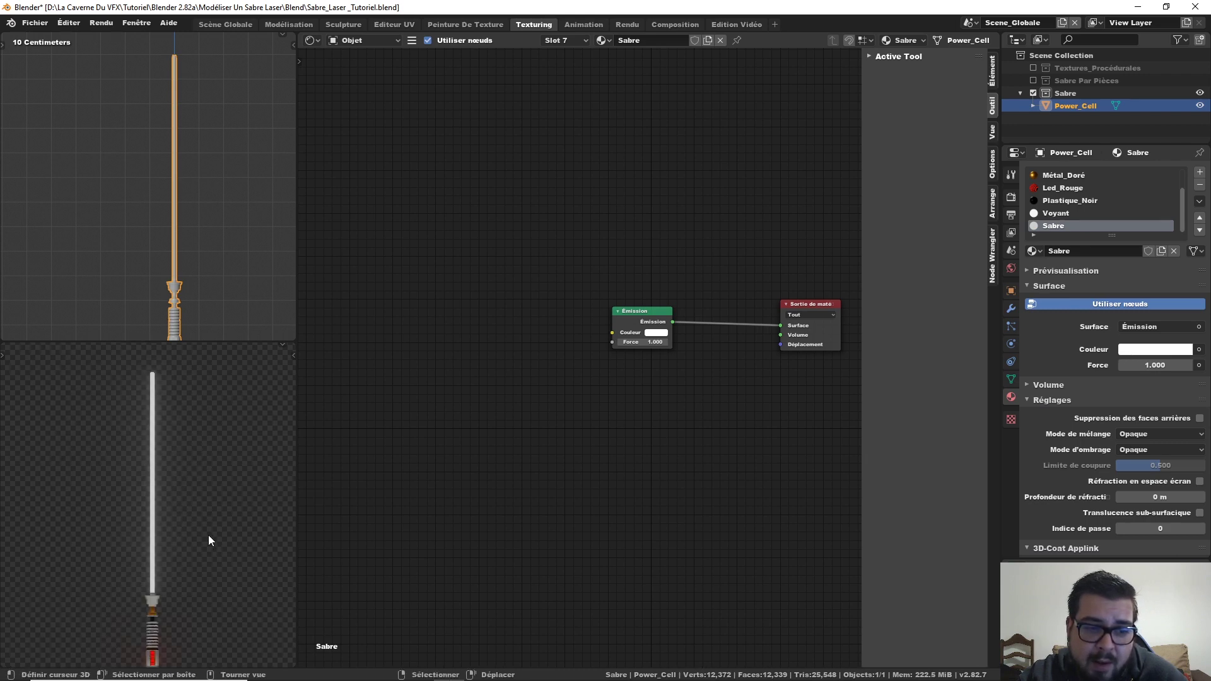
pyautogui.click(659, 333)
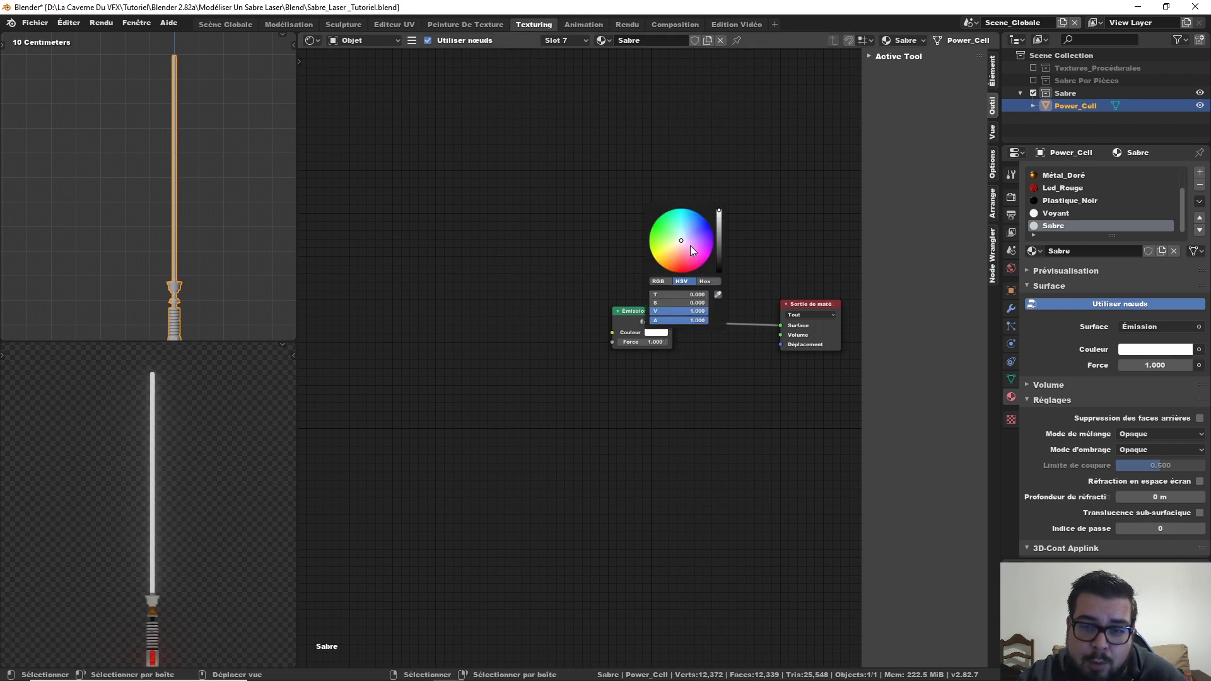
pyautogui.moveTo(692, 247)
pyautogui.mouseDown()
pyautogui.moveTo(685, 226)
pyautogui.moveTo(700, 216)
pyautogui.mouseUp()
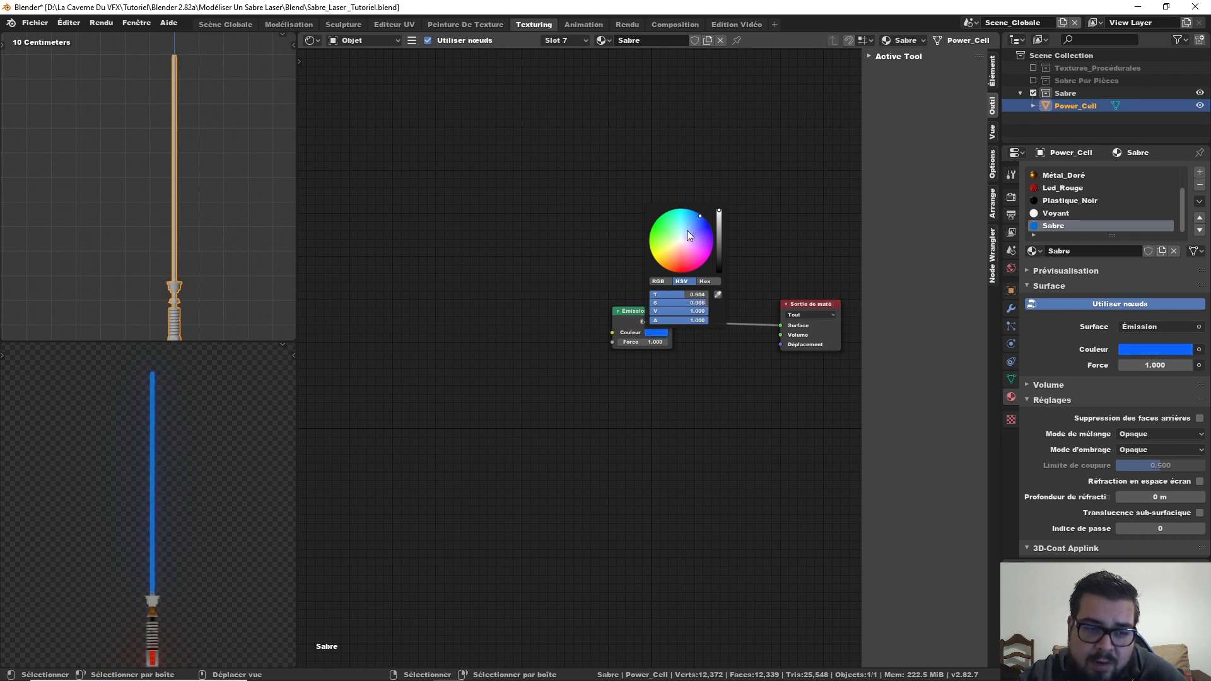
# - Set the Sabre material's Emission strength to 150
pyautogui.doubleClick(650, 342)
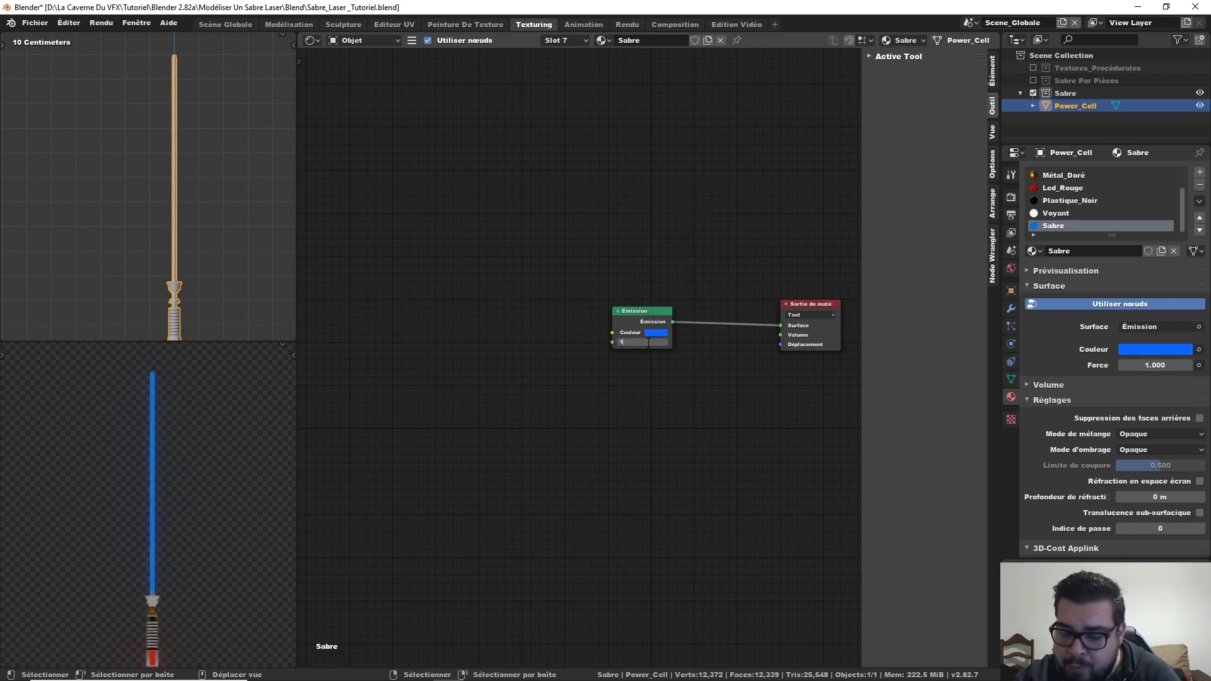
pyautogui.write('150')
pyautogui.press('Return')
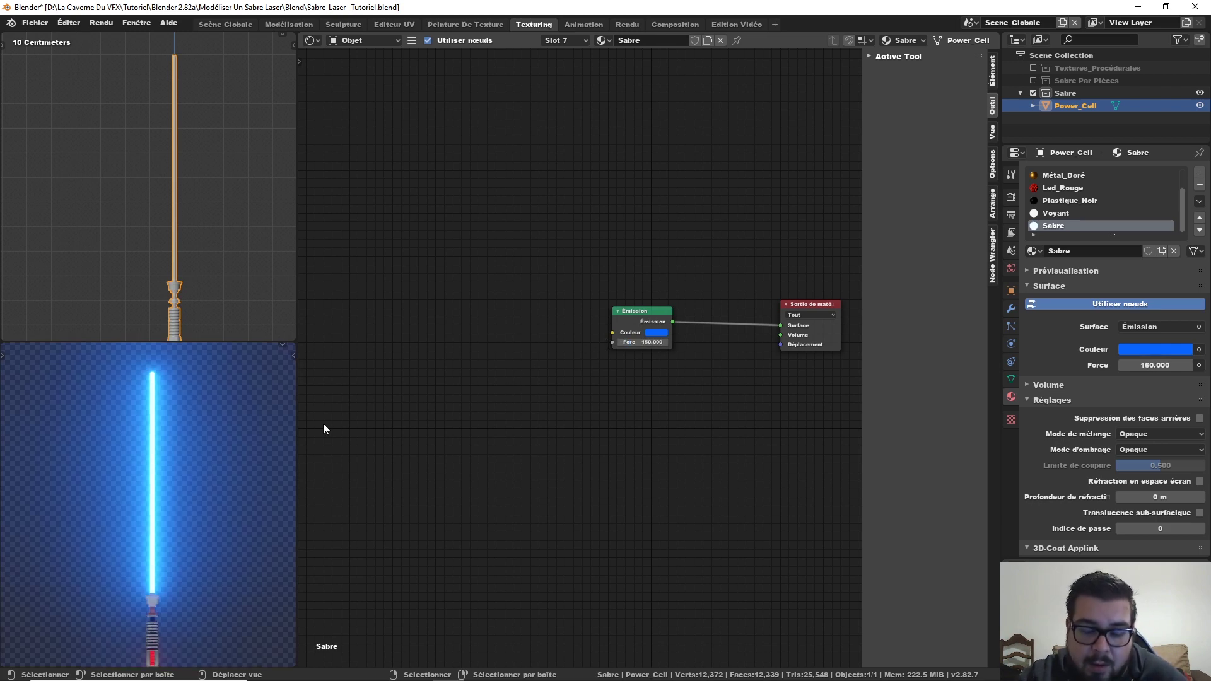
pyautogui.scroll(-1, 324, 429)
pyautogui.scroll(-1, 231, 441)
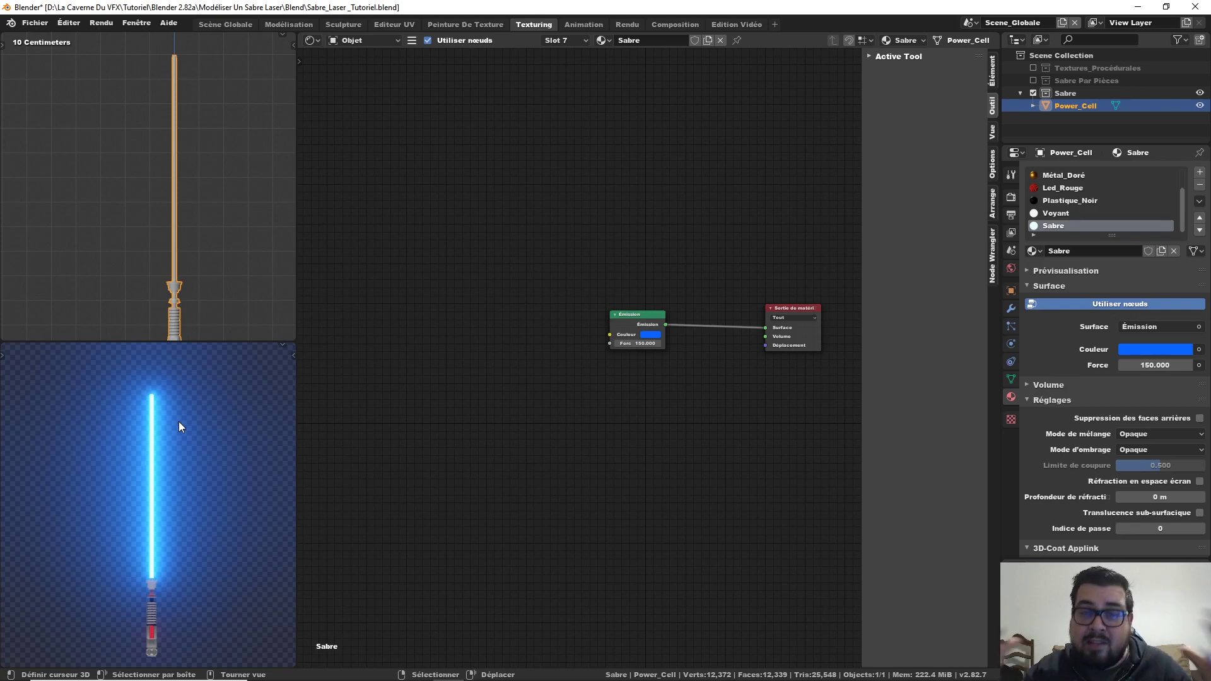
# - Reduce the Eevee Bloom radius to 2.694 and check the blade's glow in the rendered view
pyautogui.click(1011, 197)
pyautogui.click(1025, 222)
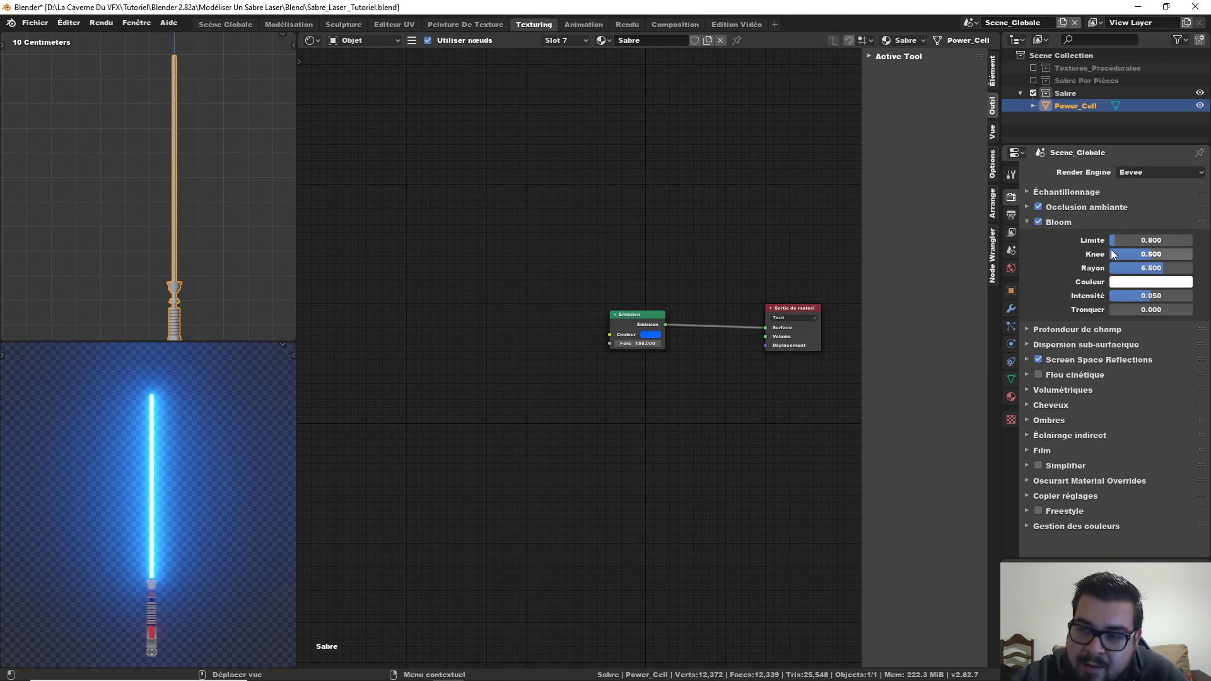
pyautogui.moveTo(1163, 268); pyautogui.dragTo(1132, 265)
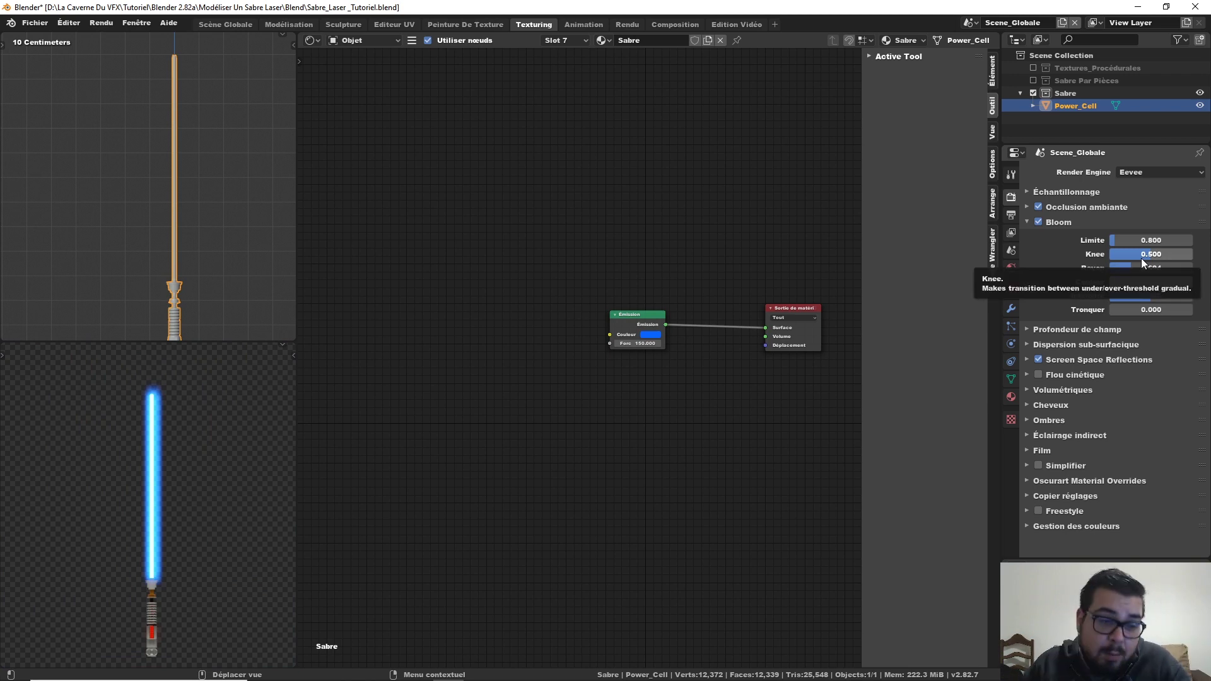
pyautogui.scroll(2, 75, 550)
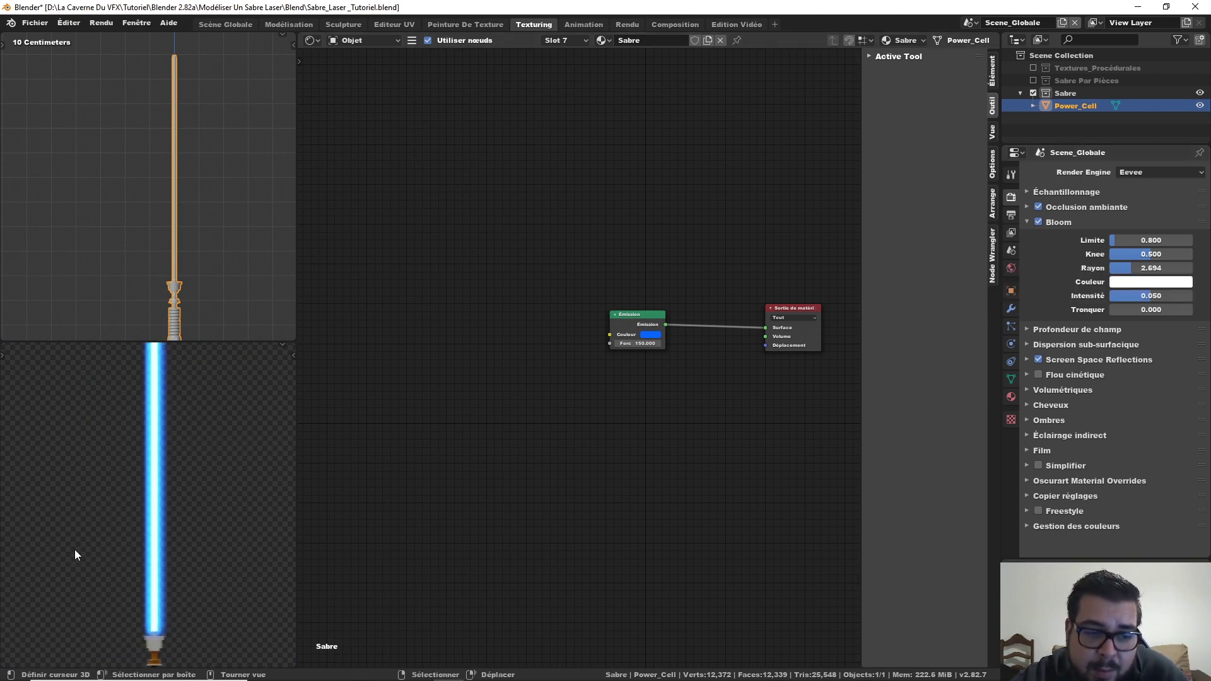
pyautogui.scroll(1, 75, 551)
pyautogui.keyDown('shift'); pyautogui.moveTo(176, 502); pyautogui.dragTo(162, 443, button='middle'); pyautogui.keyUp('shift')
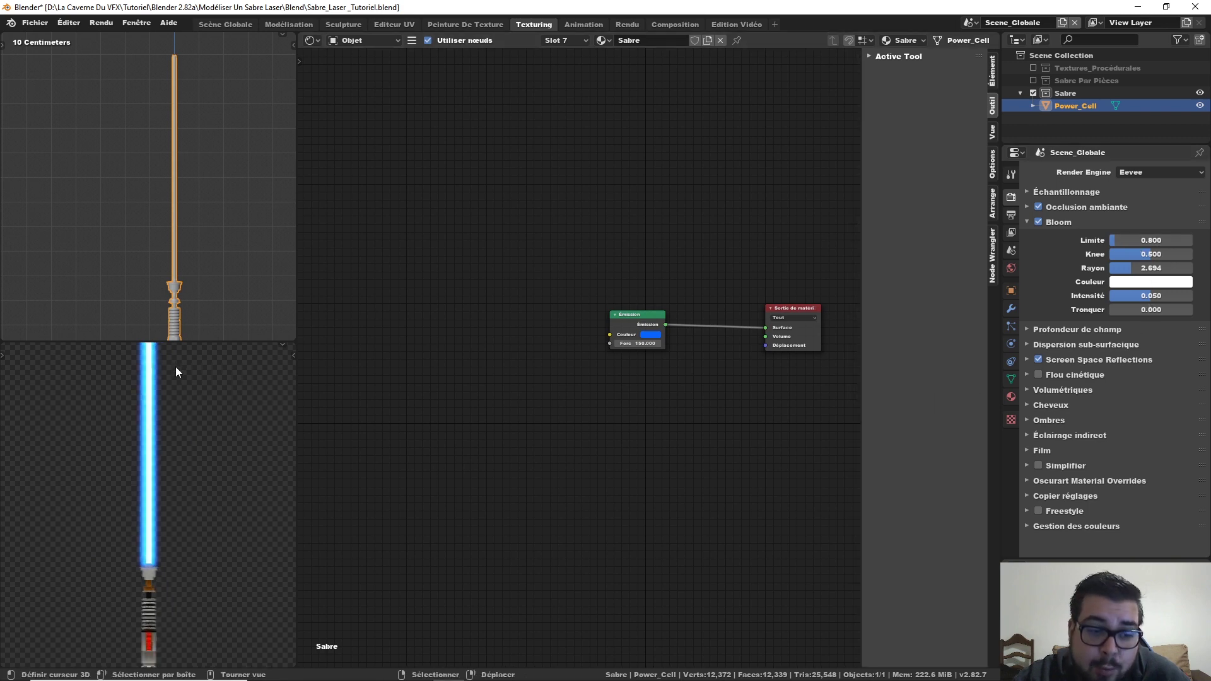
pyautogui.moveTo(175, 366); pyautogui.dragTo(153, 444, button='middle')
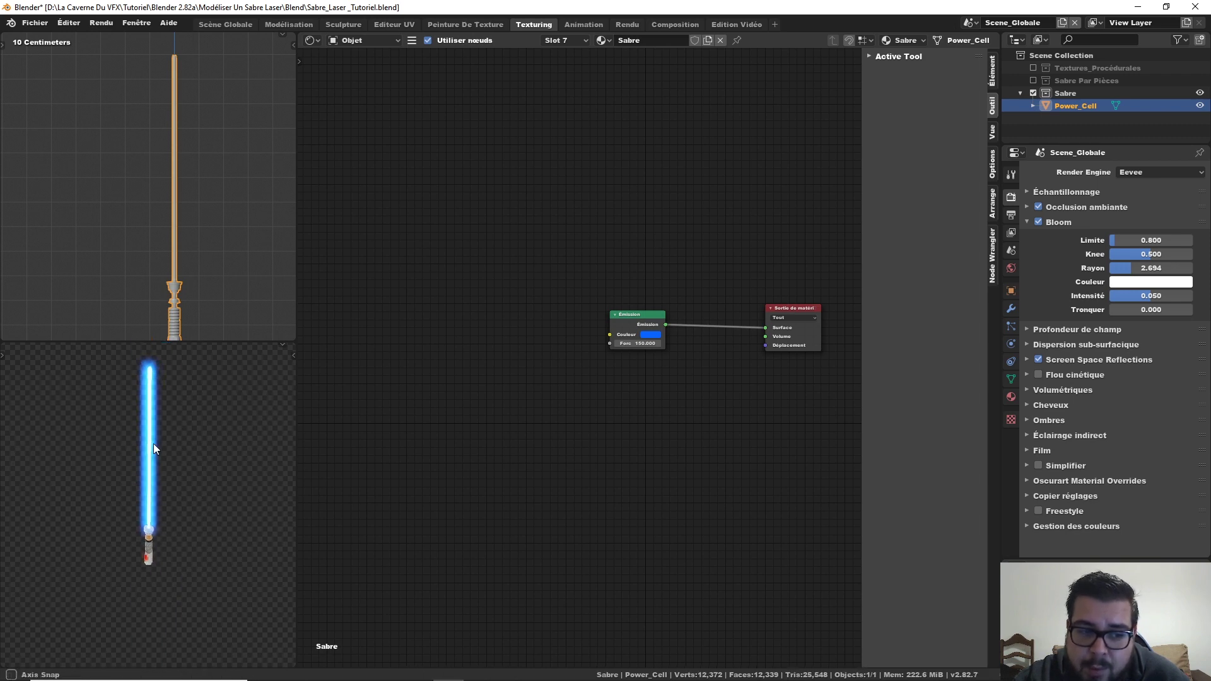